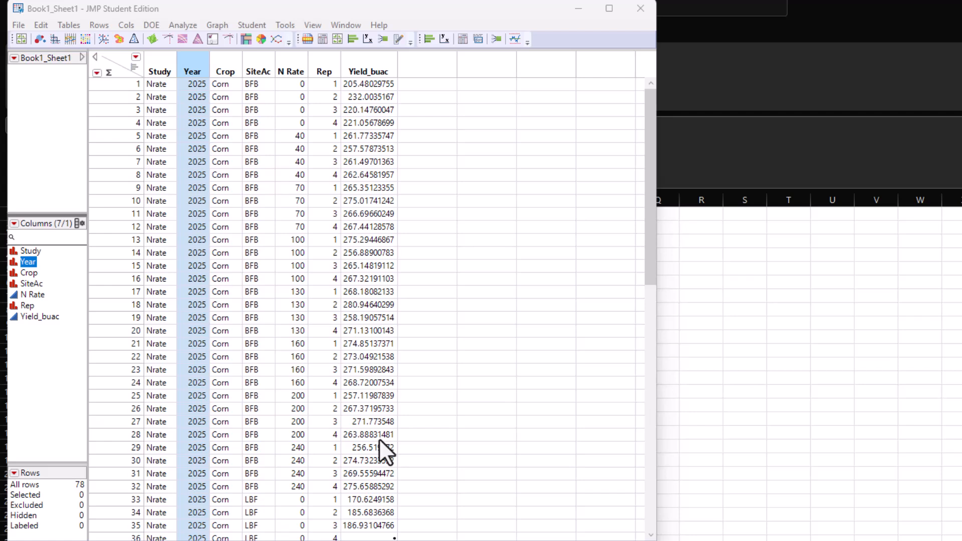
Add a numeric, continuous column named Linear Plateau after the Yield_buac column
click(390, 60)
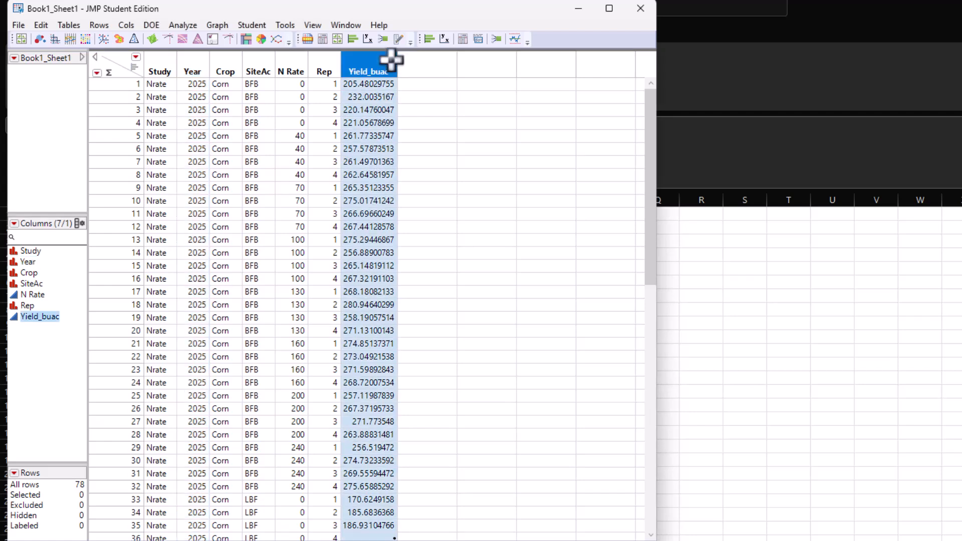
right_click(419, 65)
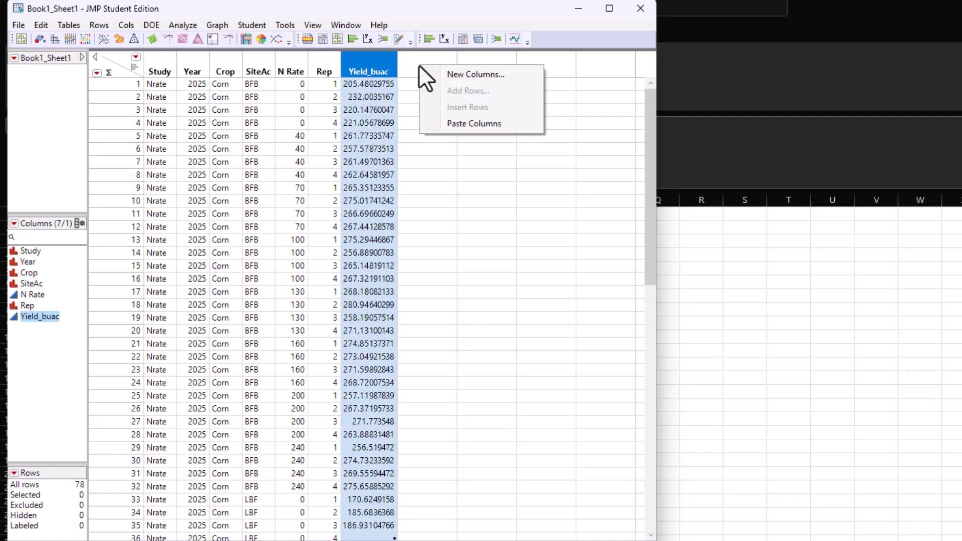
click(465, 74)
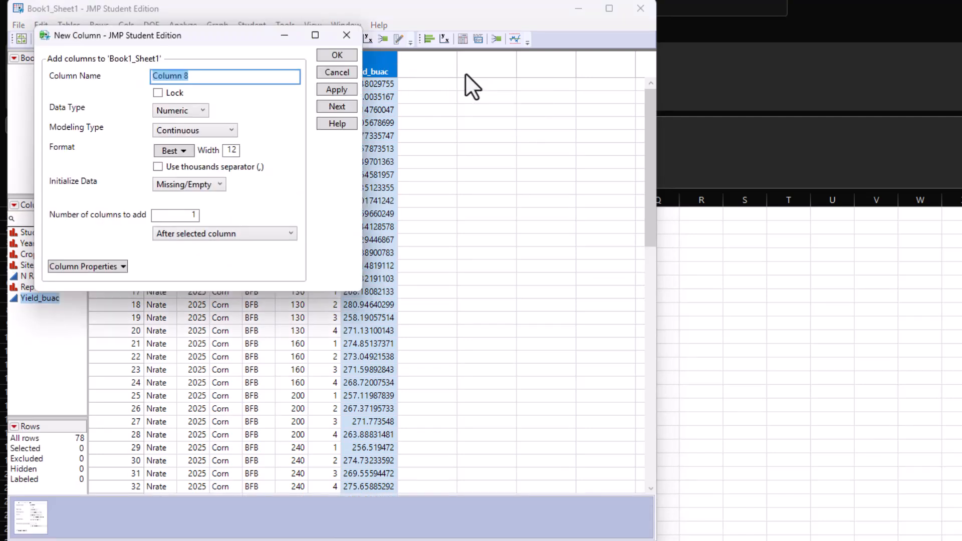
text(Linear Plateau)
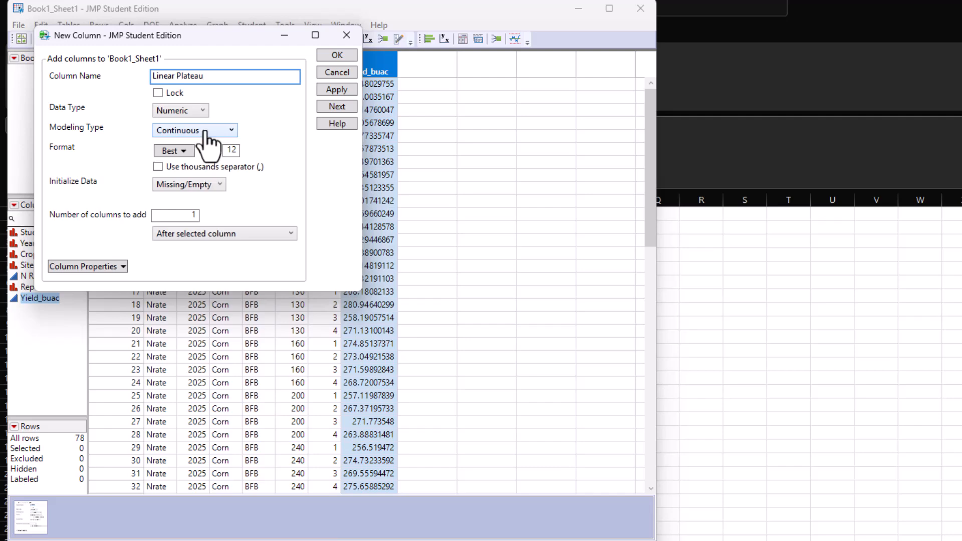
click(333, 90)
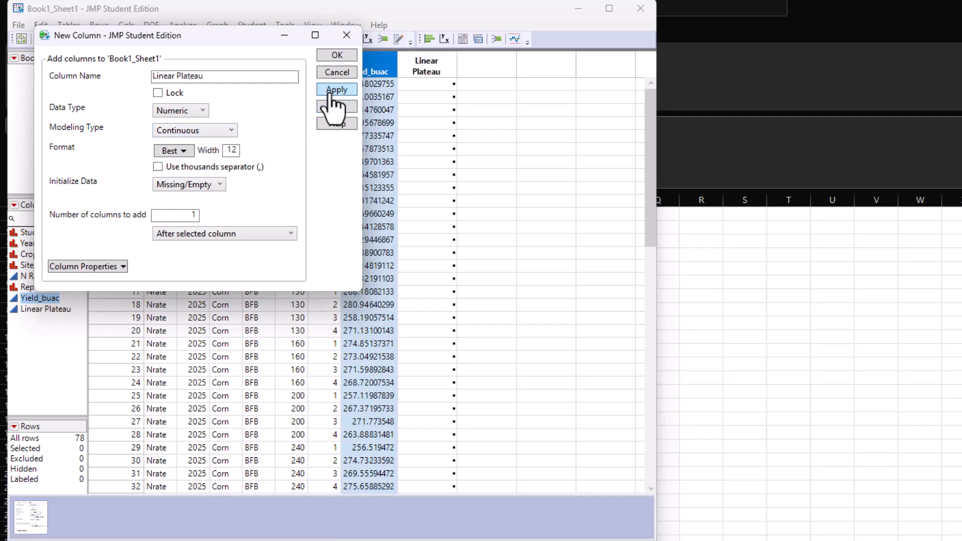
click(337, 56)
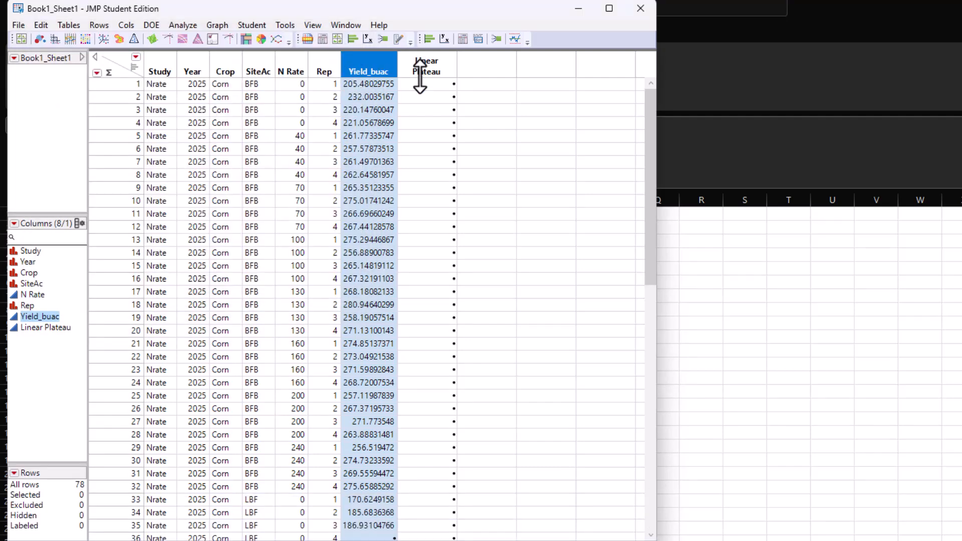
Start a formula for the Linear Plateau column with a conditional If function
right_click(444, 65)
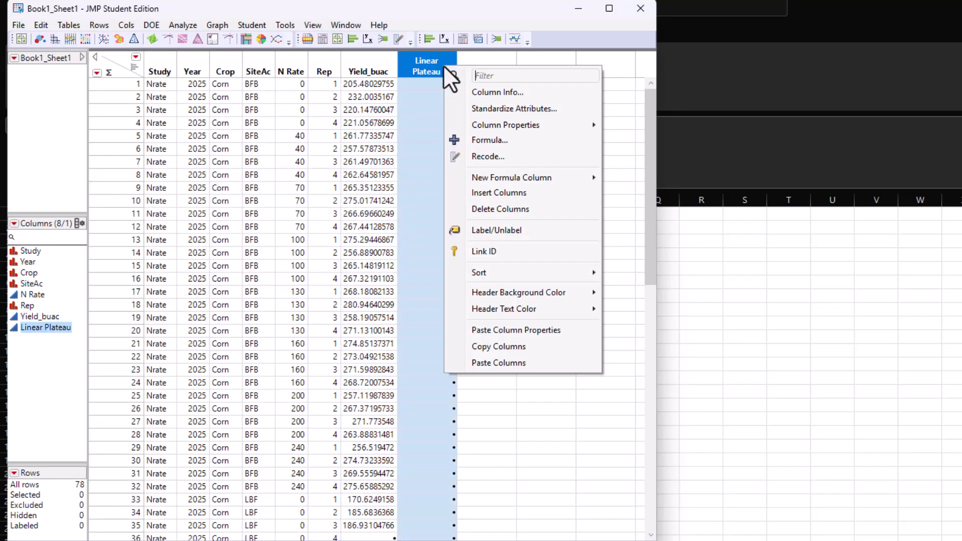
click(477, 141)
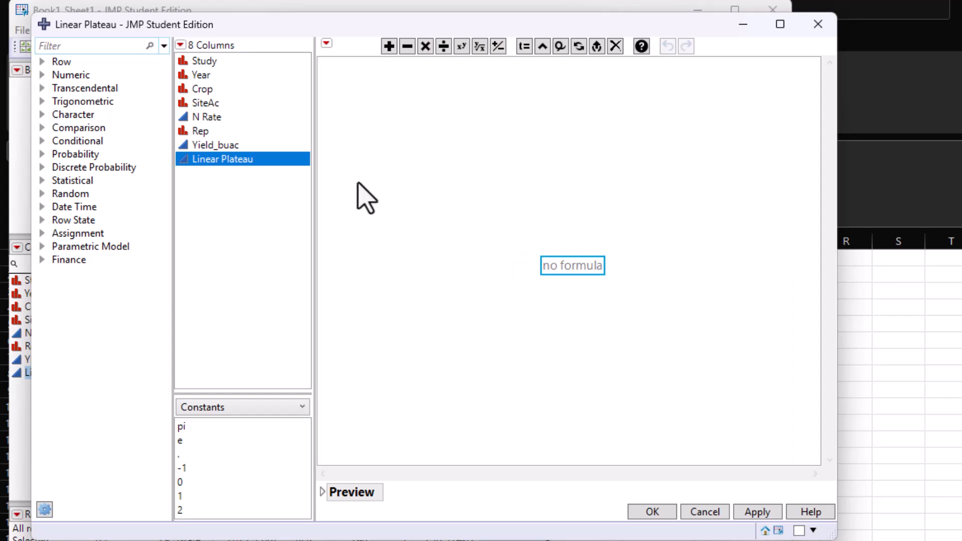
click(42, 143)
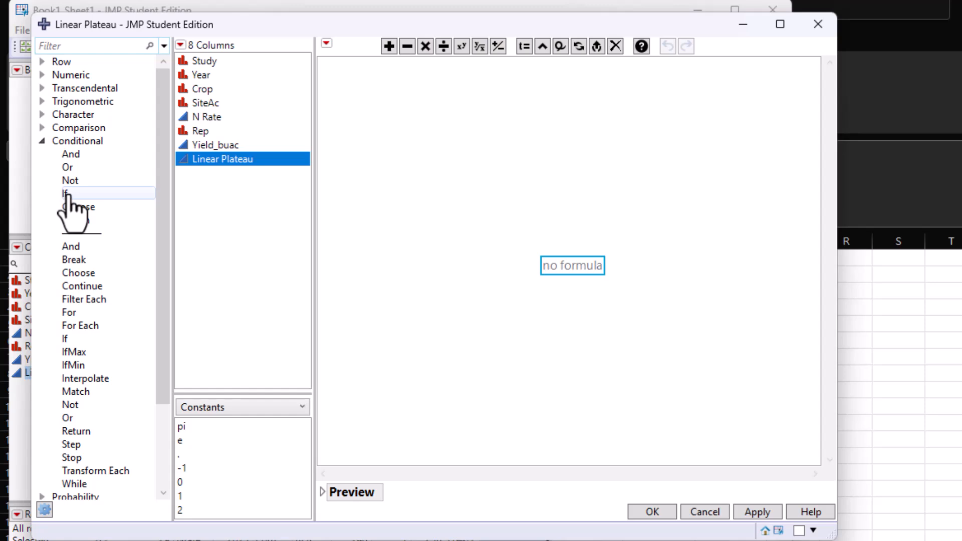
click(66, 197)
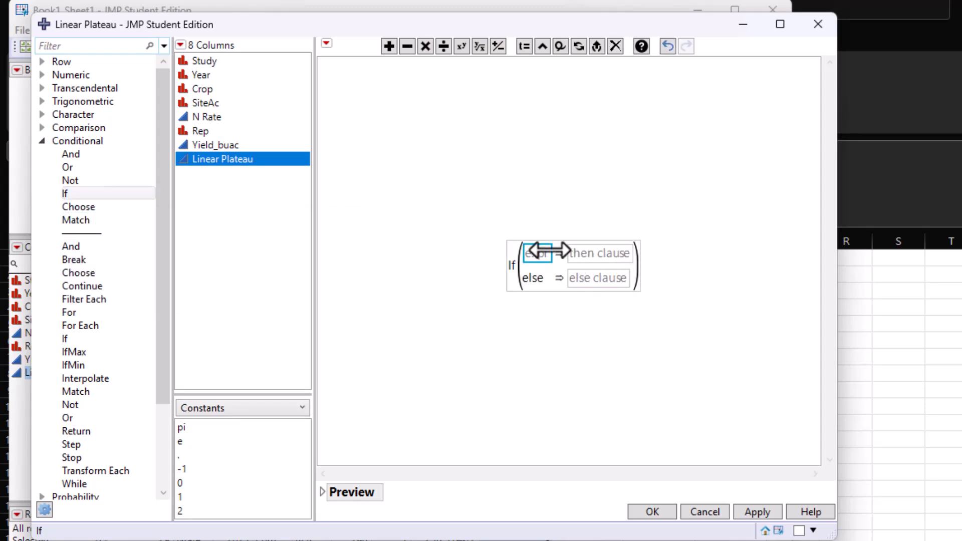
Create a formula parameter named a with the value 120
click(301, 408)
click(283, 471)
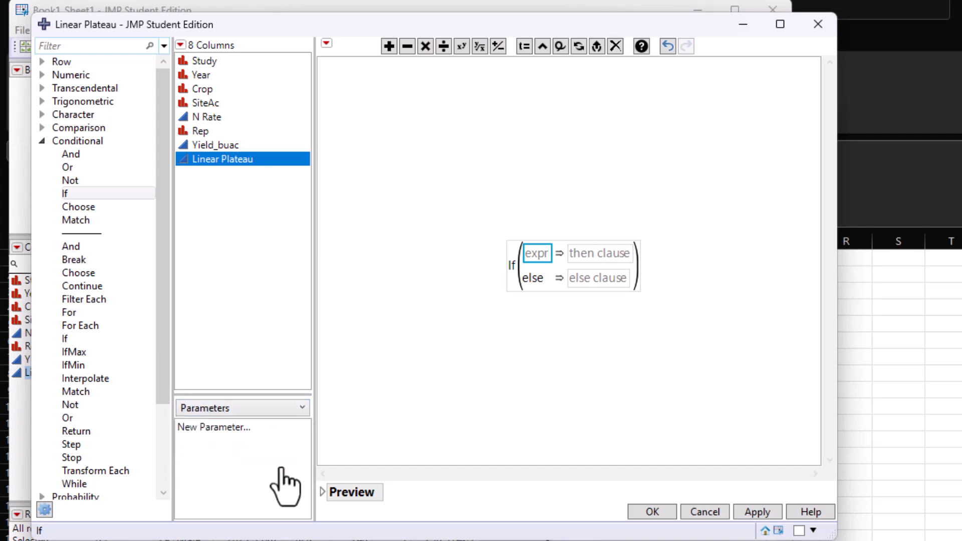
click(251, 435)
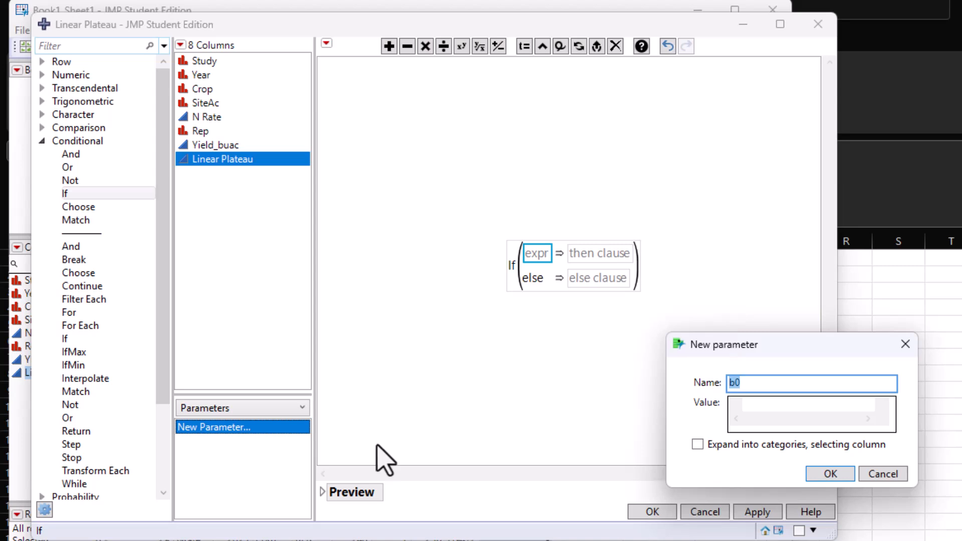
text(a)
click(780, 405)
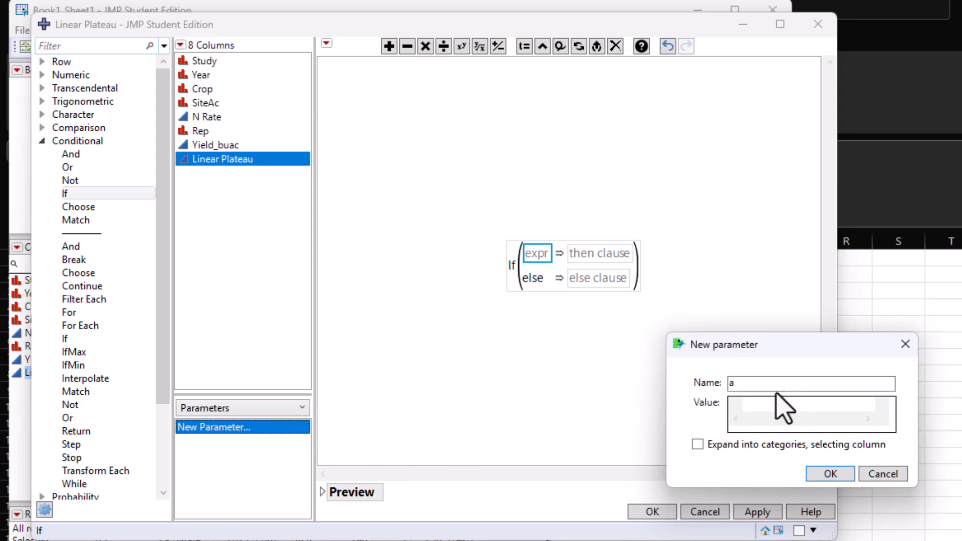
text(120)
click(830, 473)
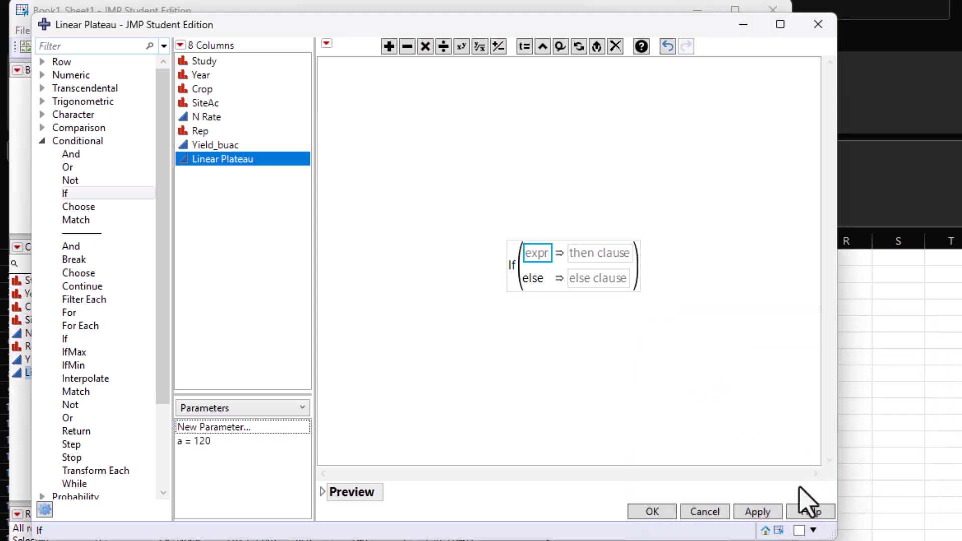
Create a formula parameter named b with the value 1
click(247, 427)
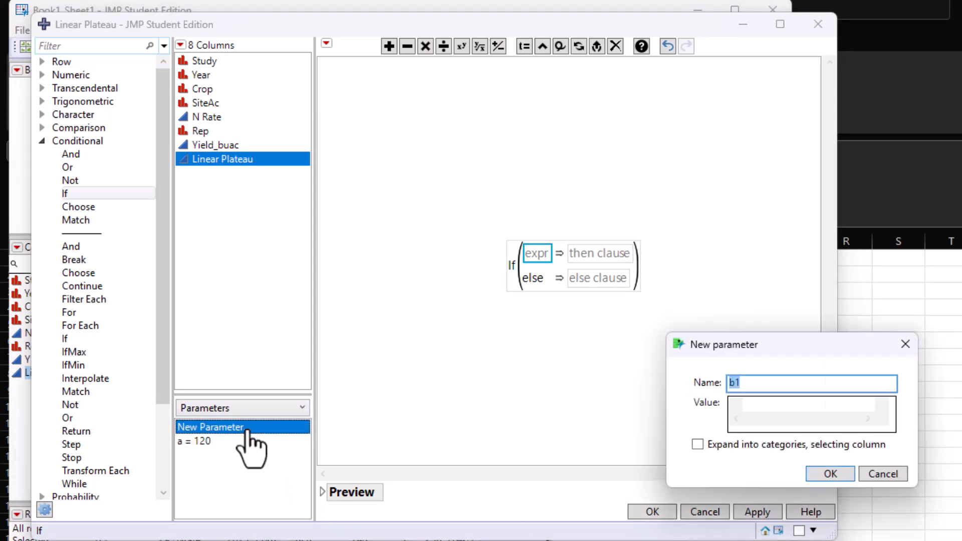
text(b)
click(758, 410)
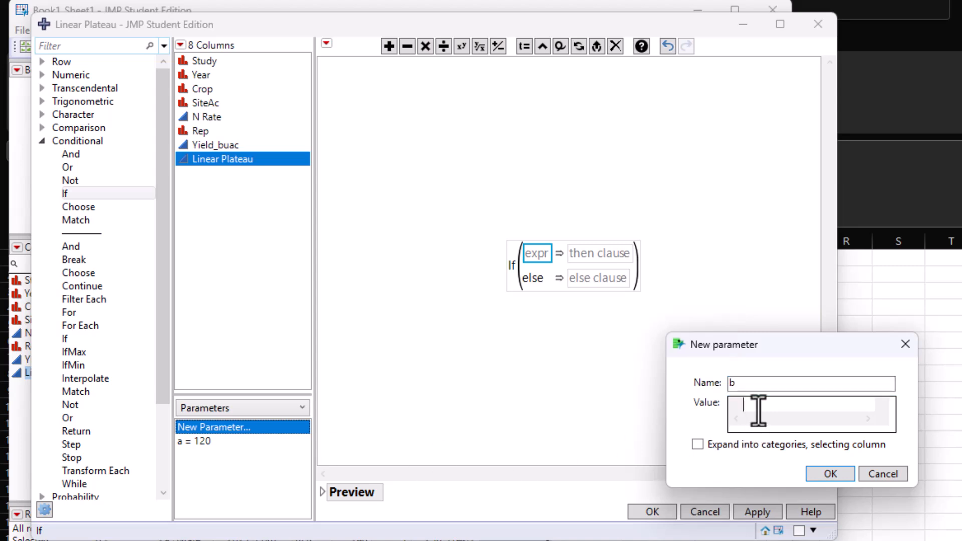
text(1)
click(830, 473)
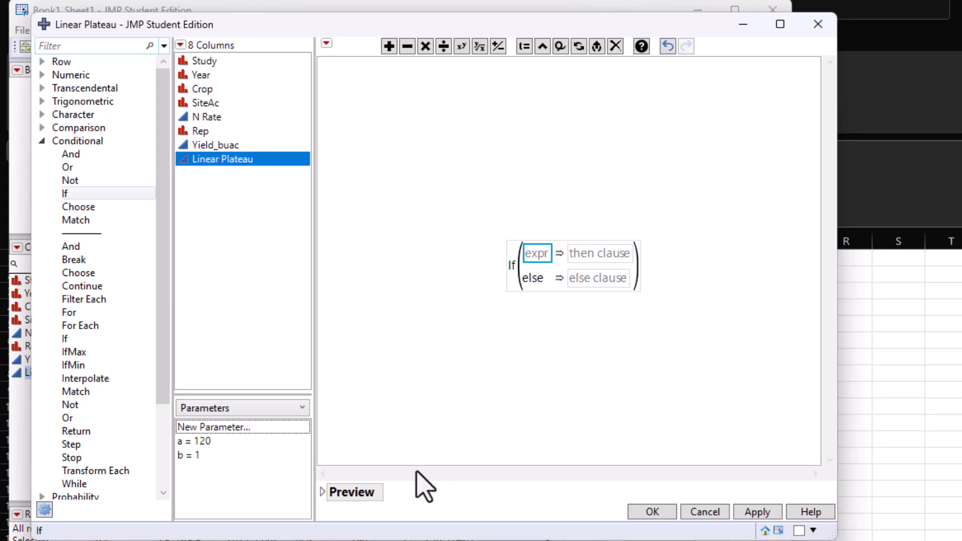
Create a formula parameter named jp with the value 130
click(239, 430)
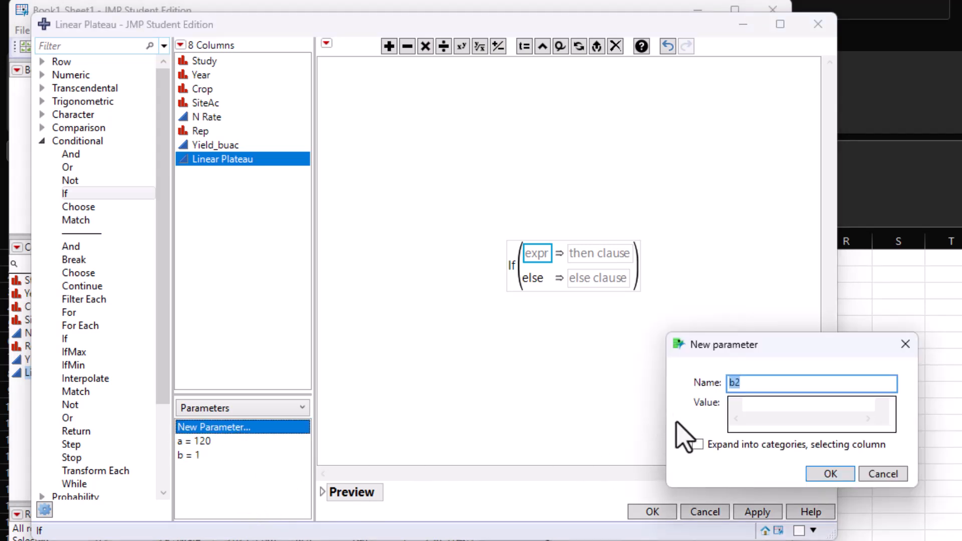
text(jp)
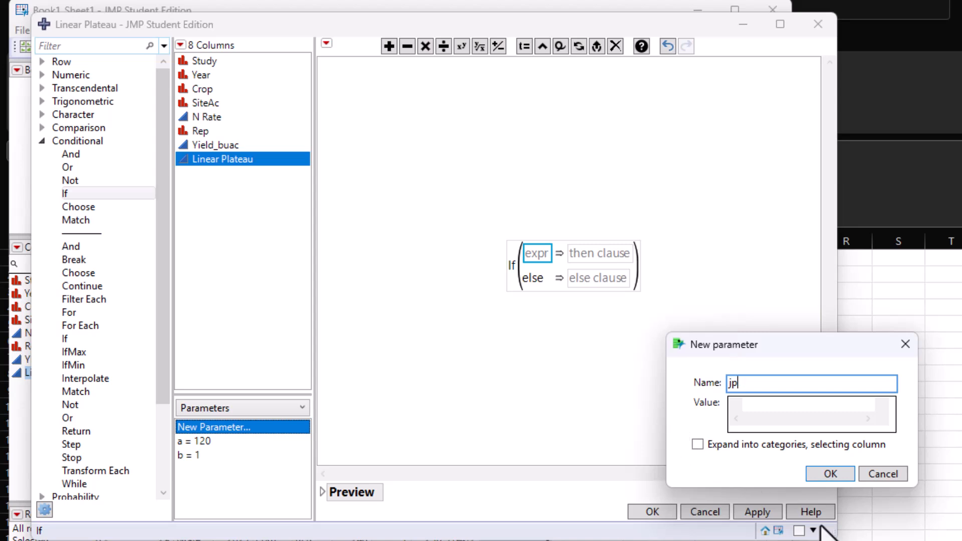
click(787, 406)
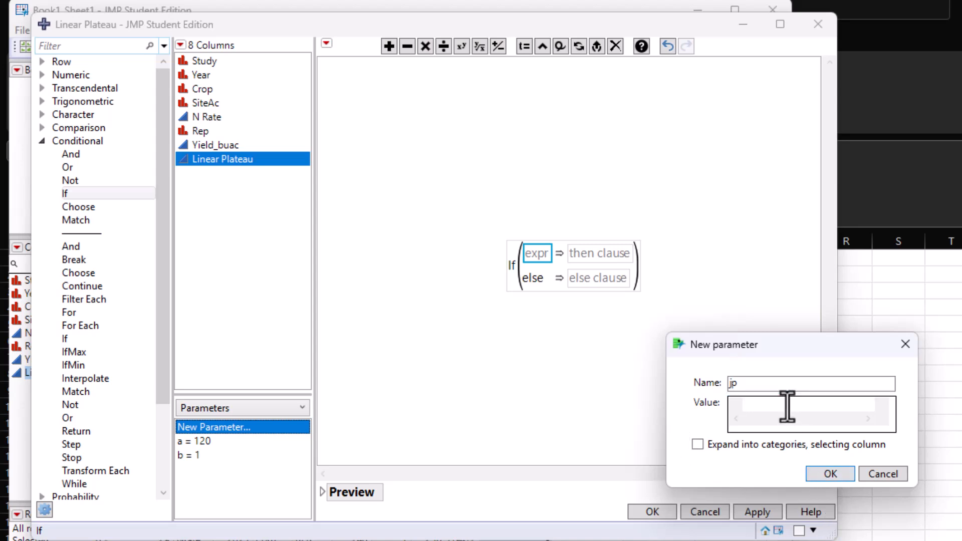
text(130)
click(820, 475)
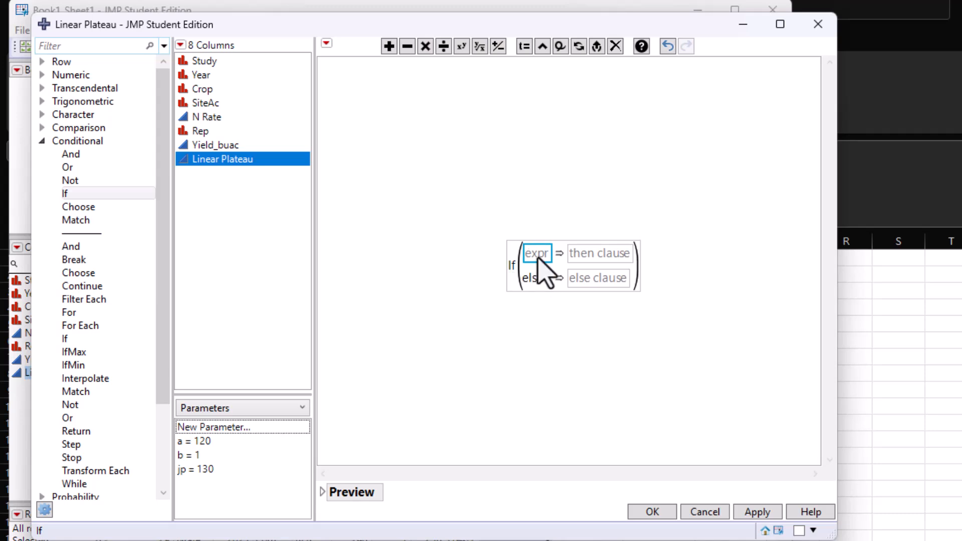
Set the If condition to N Rate < jp
click(206, 119)
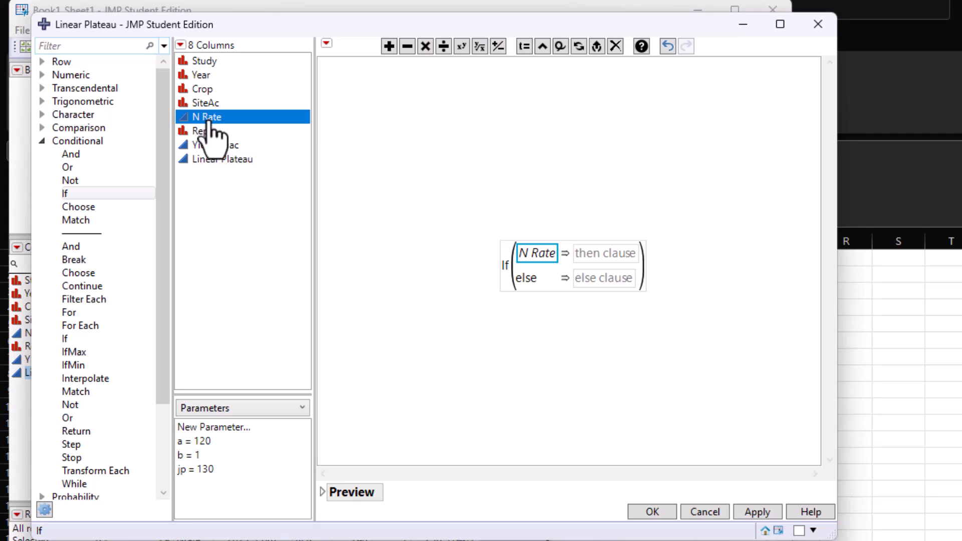
key(less)
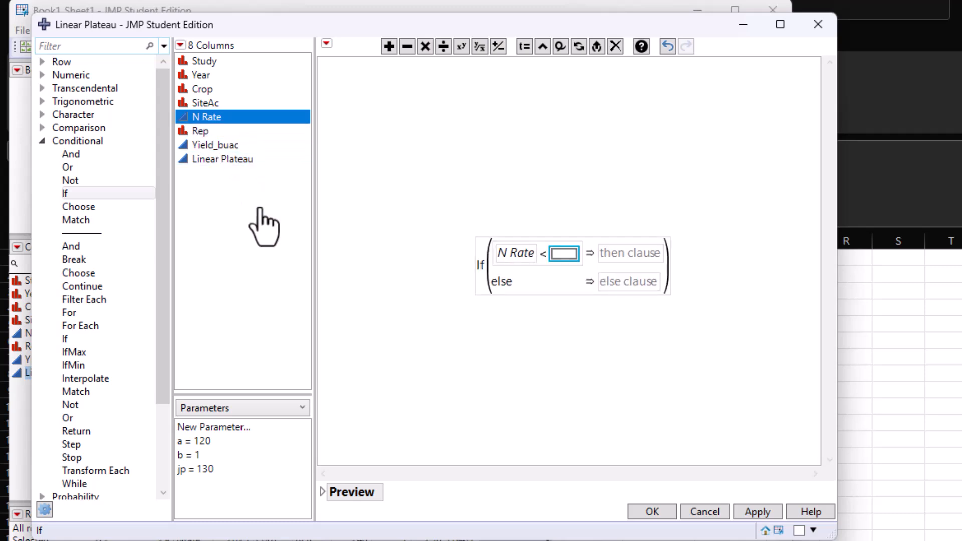
click(218, 472)
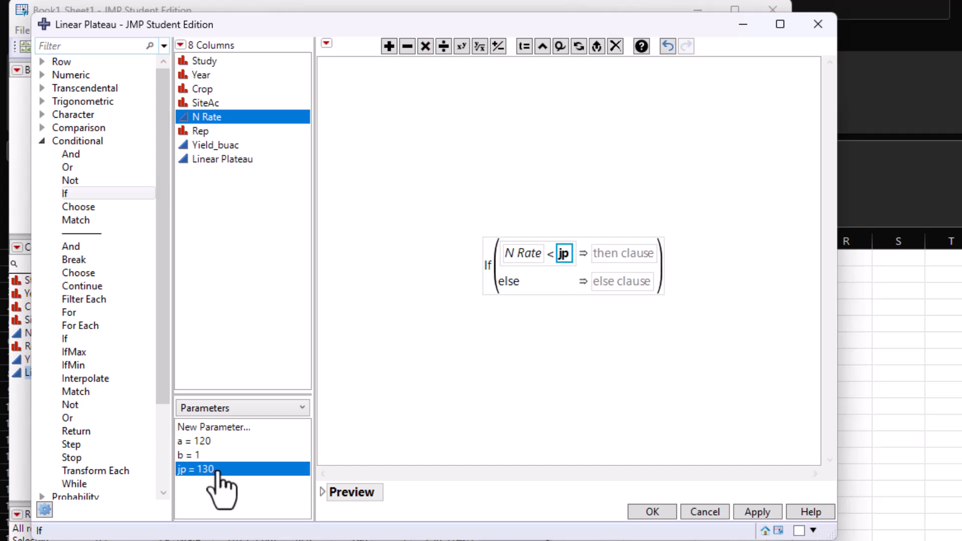
Fill the then clause with the linear expression a + b • N Rate
click(610, 254)
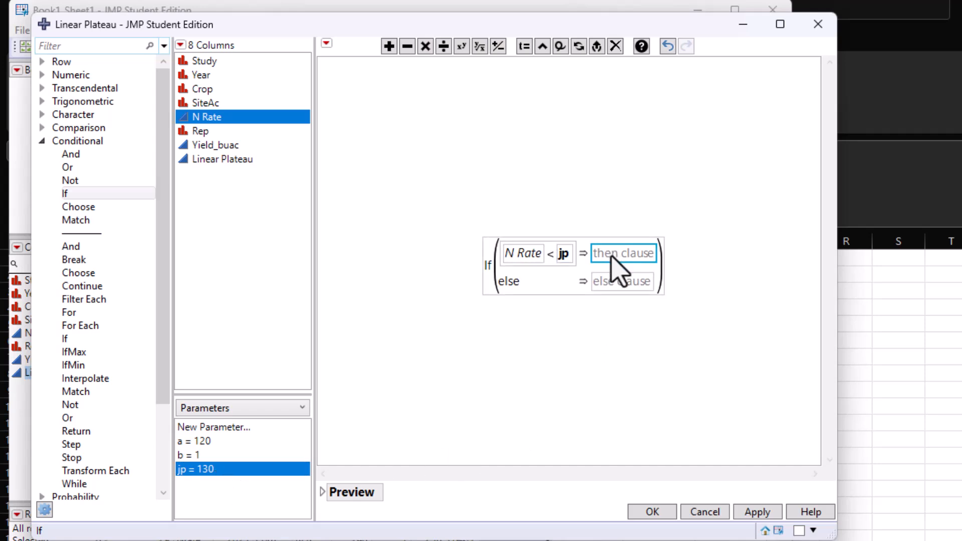
click(232, 441)
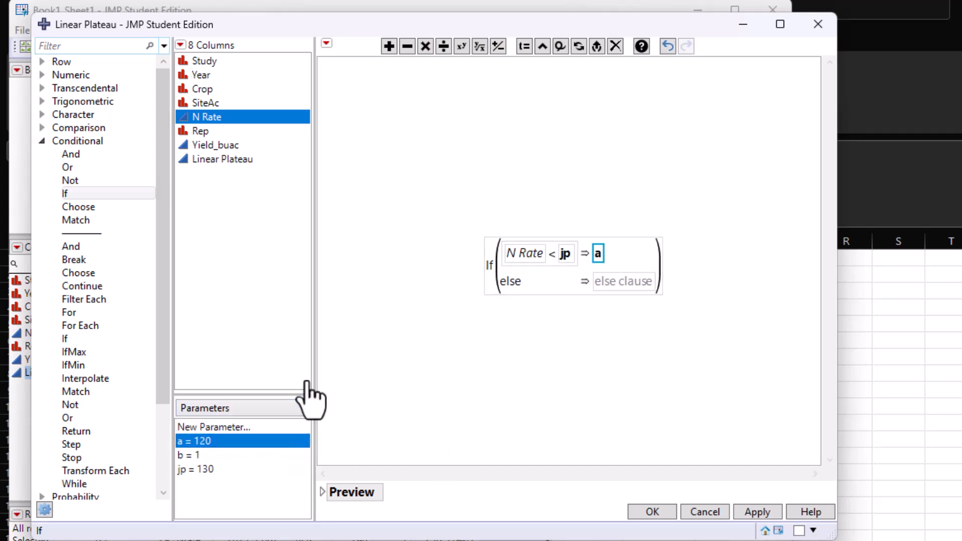
click(389, 50)
click(203, 454)
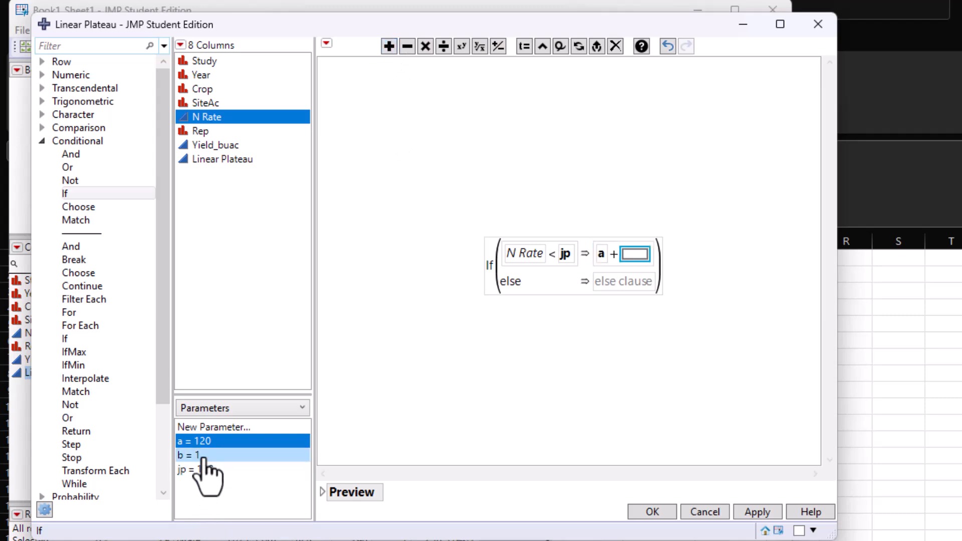
click(426, 48)
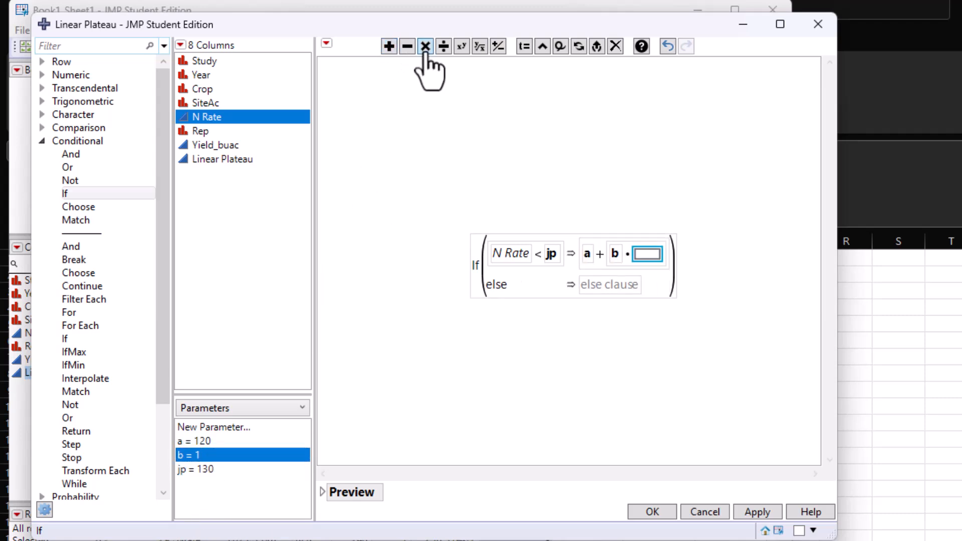
click(239, 120)
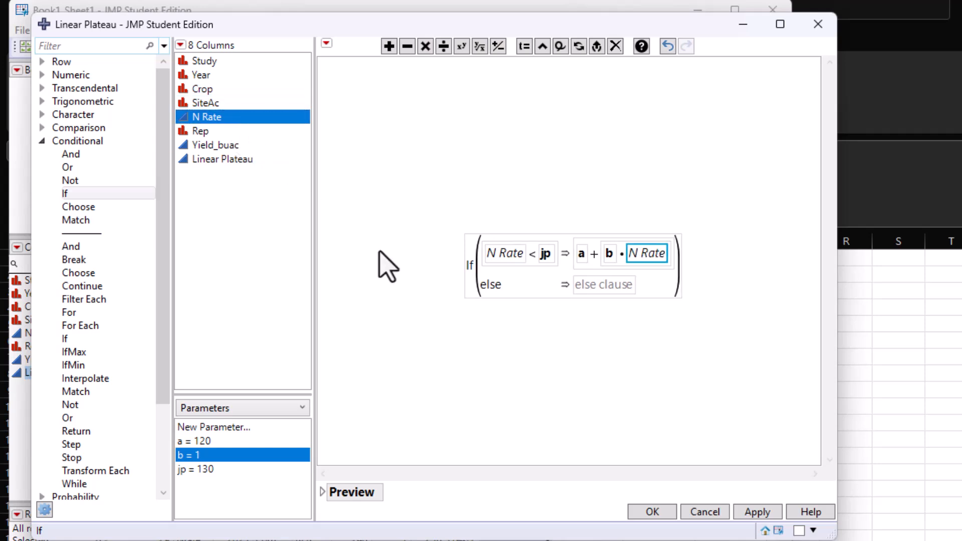
Fill the else clause with the plateau expression a + b • jp and apply the formula to the column
click(595, 288)
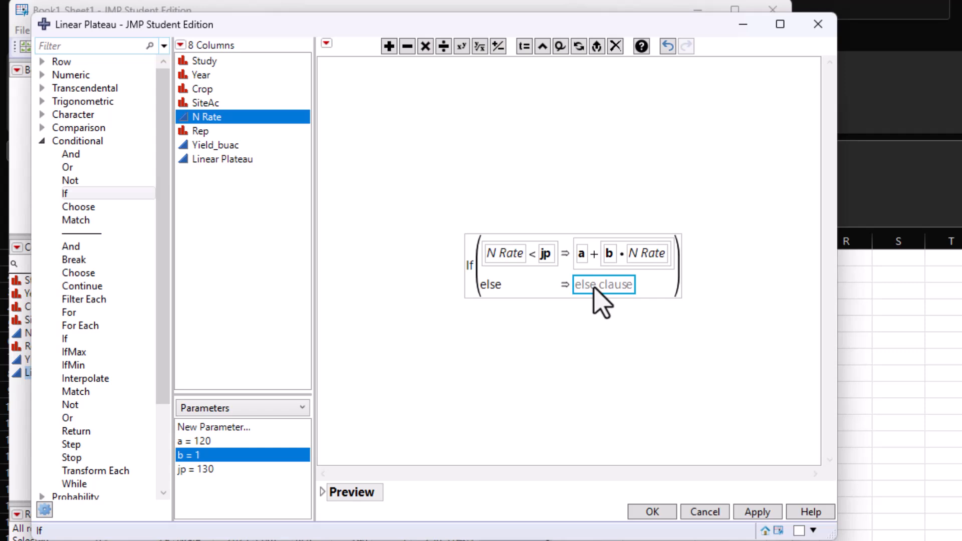
click(210, 441)
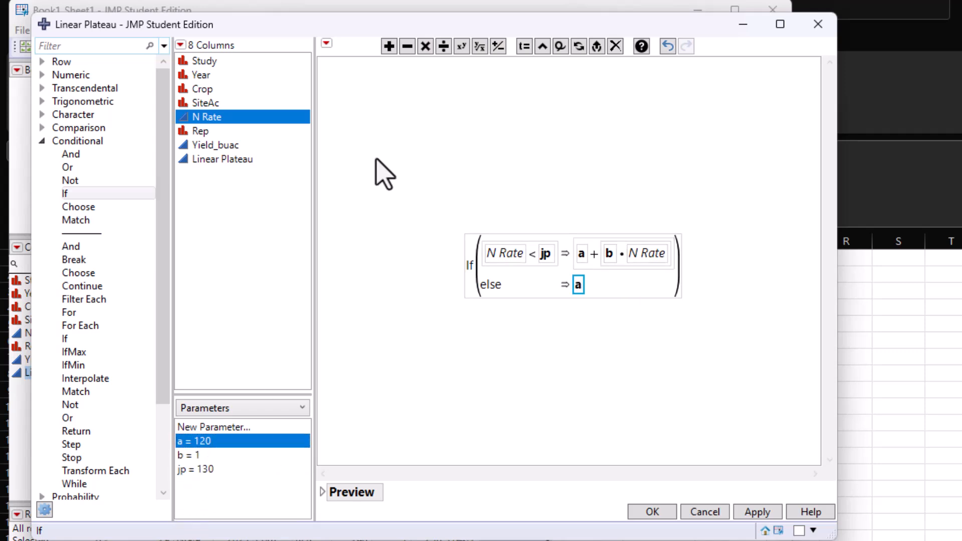
click(388, 46)
click(220, 455)
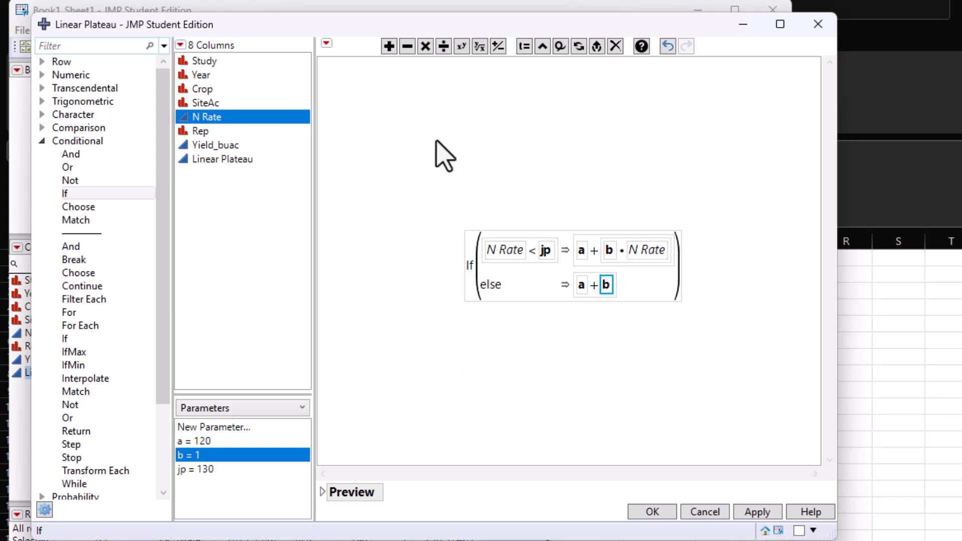
click(425, 46)
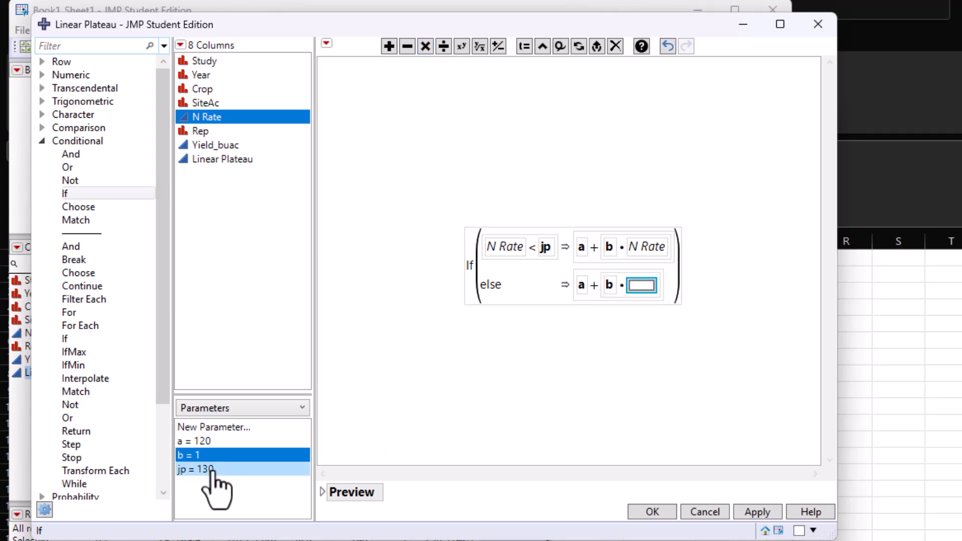
click(191, 470)
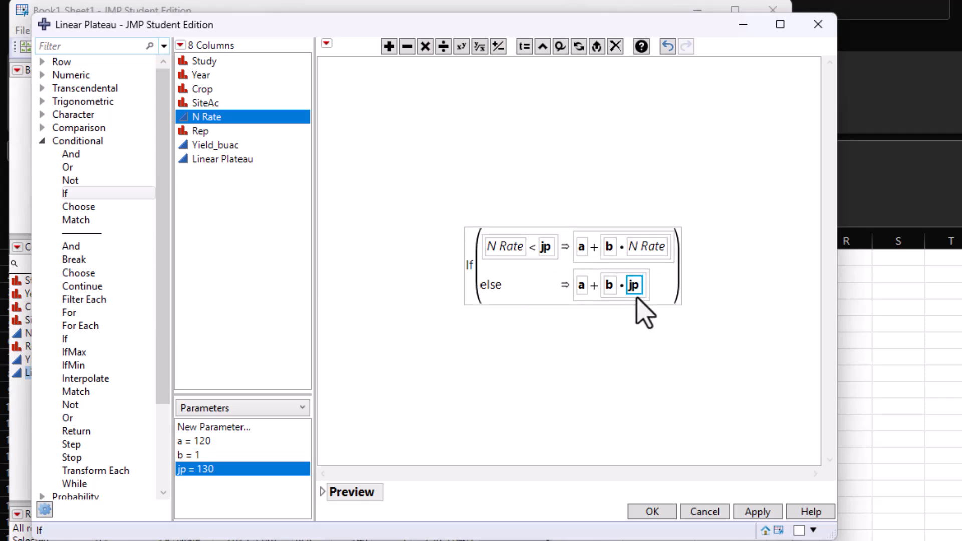
click(760, 516)
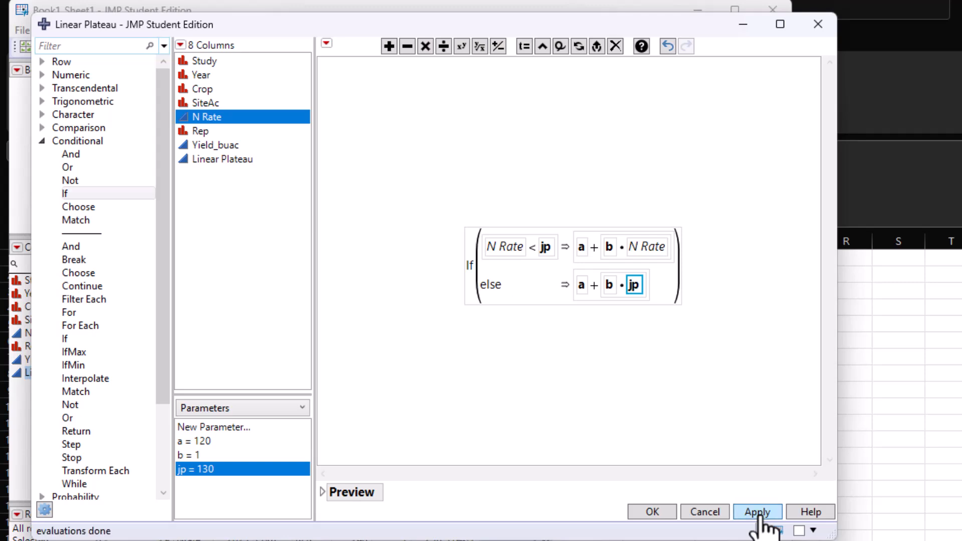
Accept the formula and set up a Nonlinear analysis with Yield_buac as the response and Linear Plateau as the predictor formula
click(651, 512)
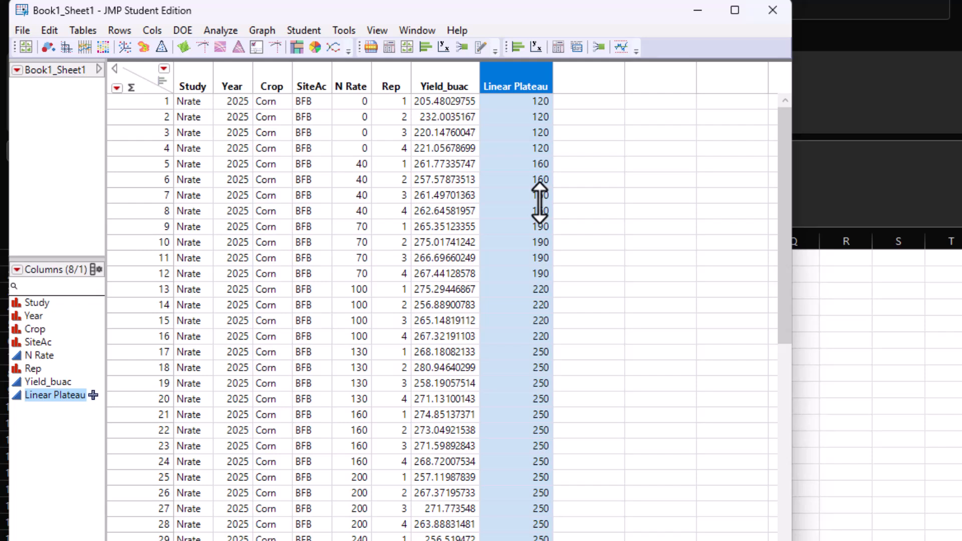
click(216, 32)
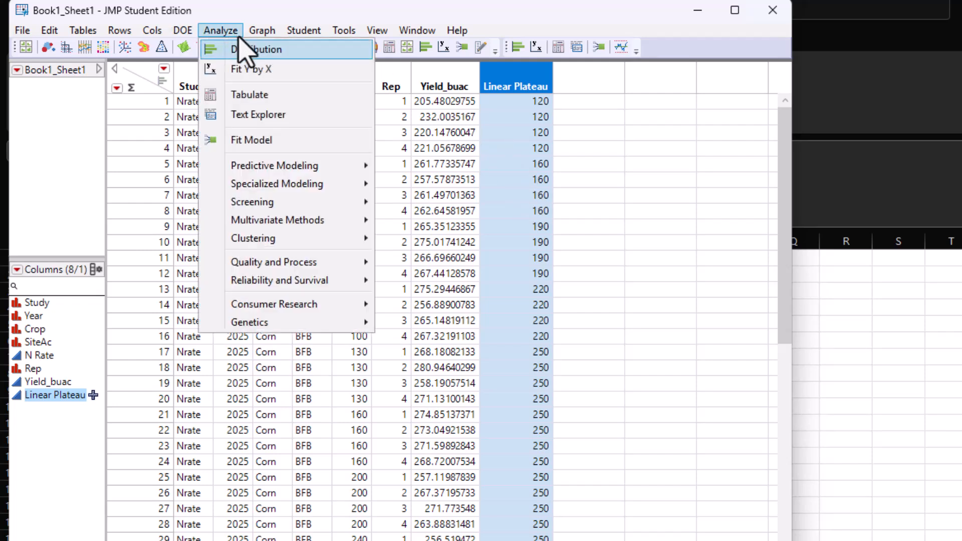
mouse_move(274, 185)
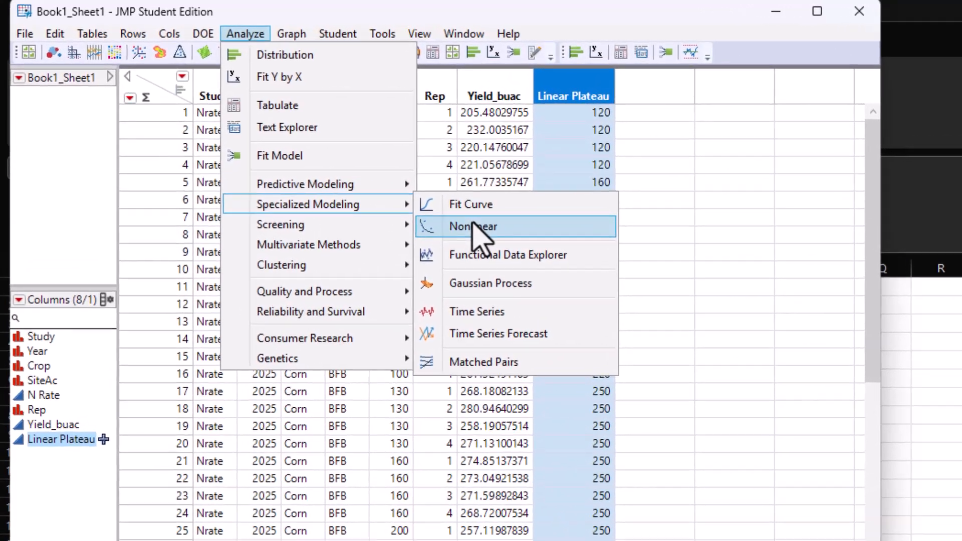
click(421, 203)
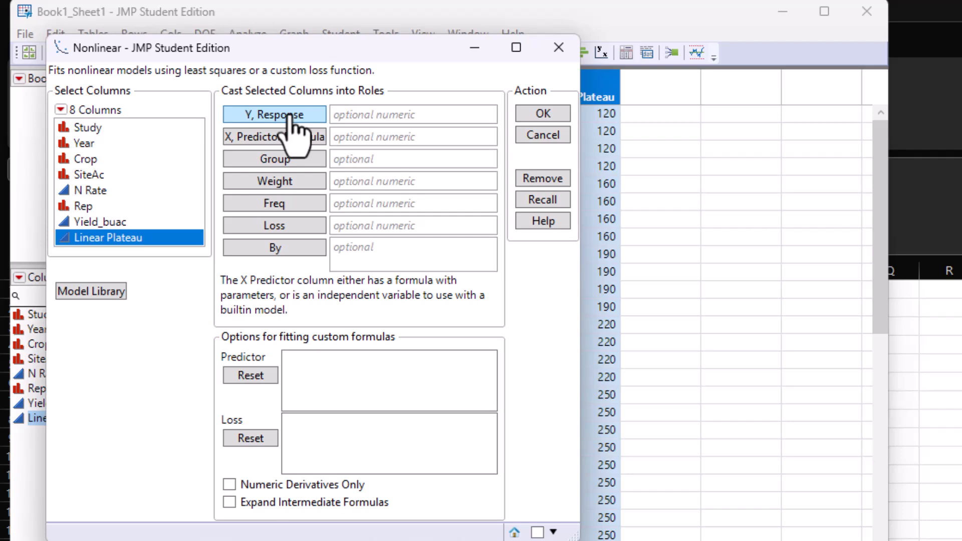
click(120, 222)
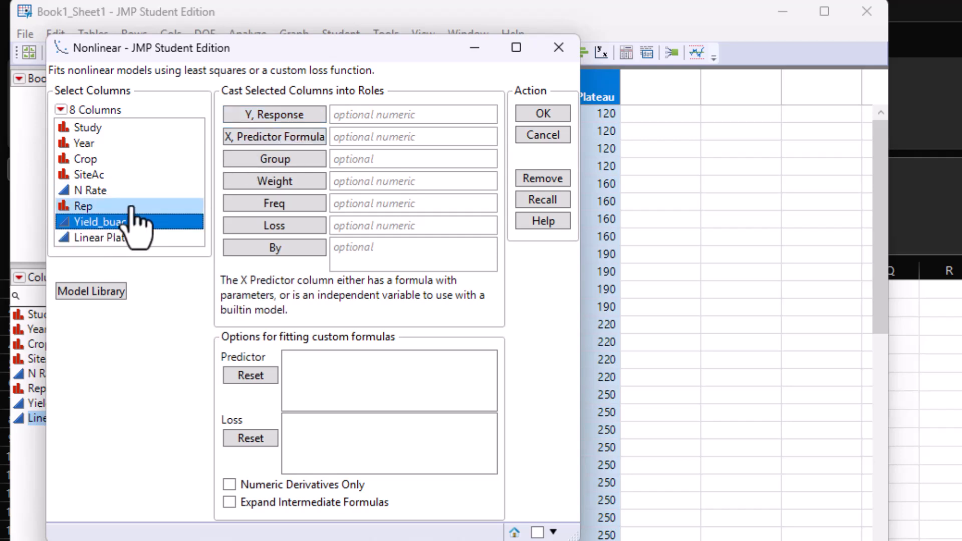
click(279, 120)
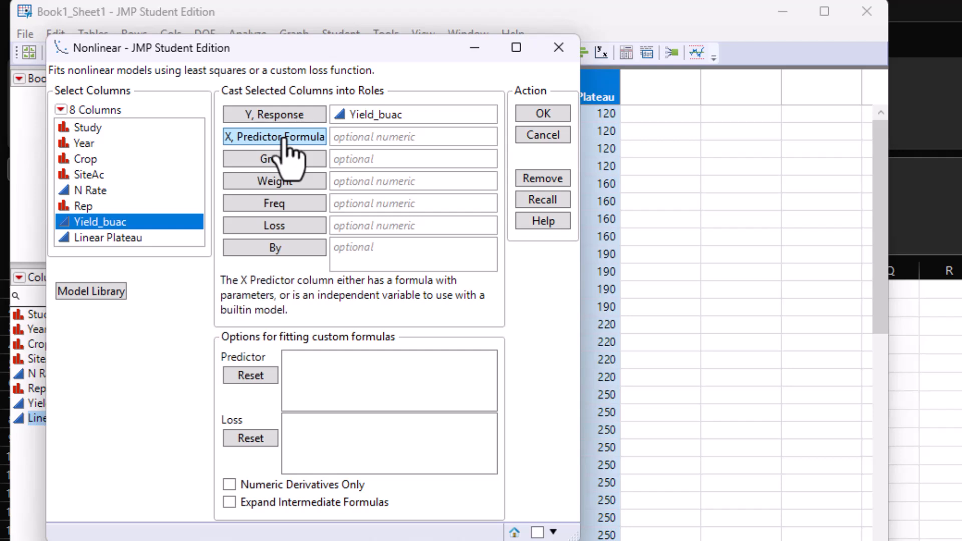
click(132, 239)
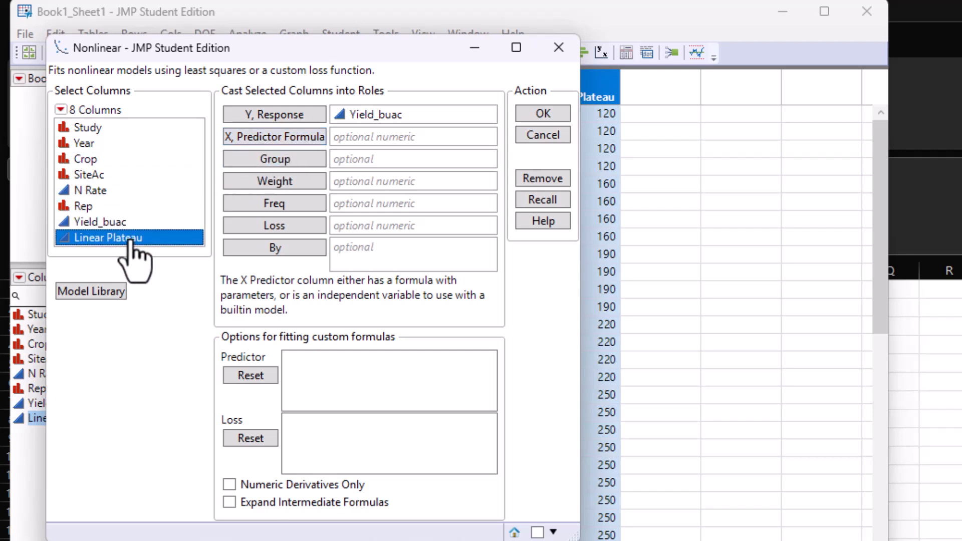
click(273, 138)
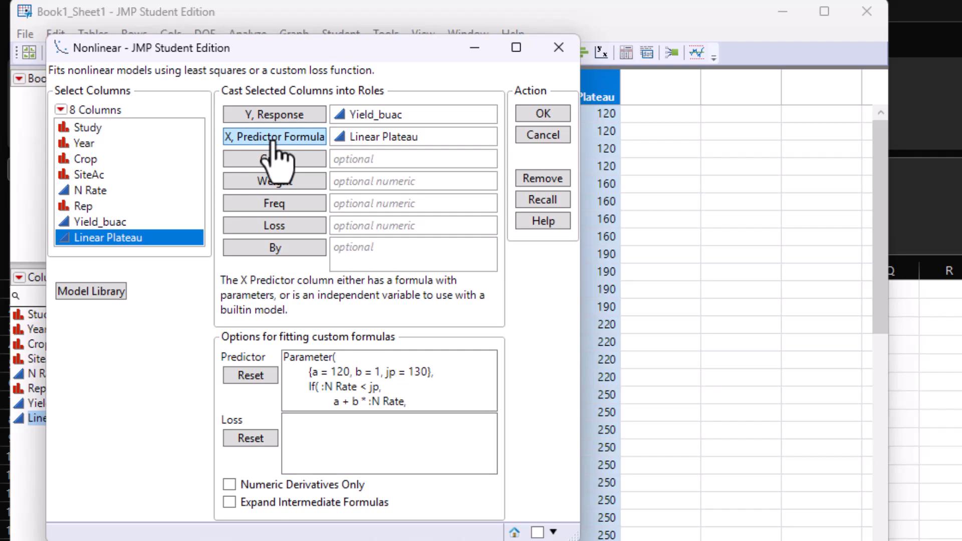
Launch the nonlinear analysis by SiteAc and place the widened report window clear of the data table
click(111, 176)
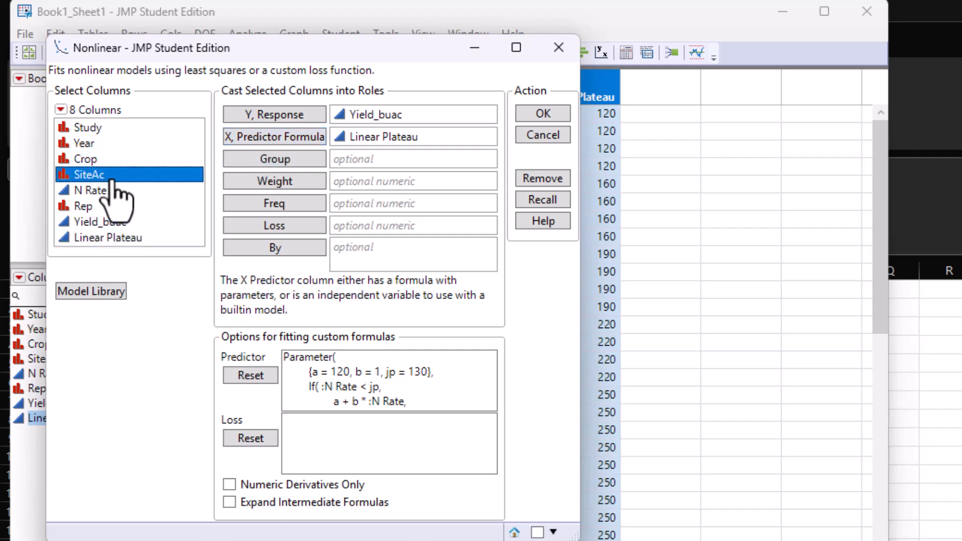
click(275, 248)
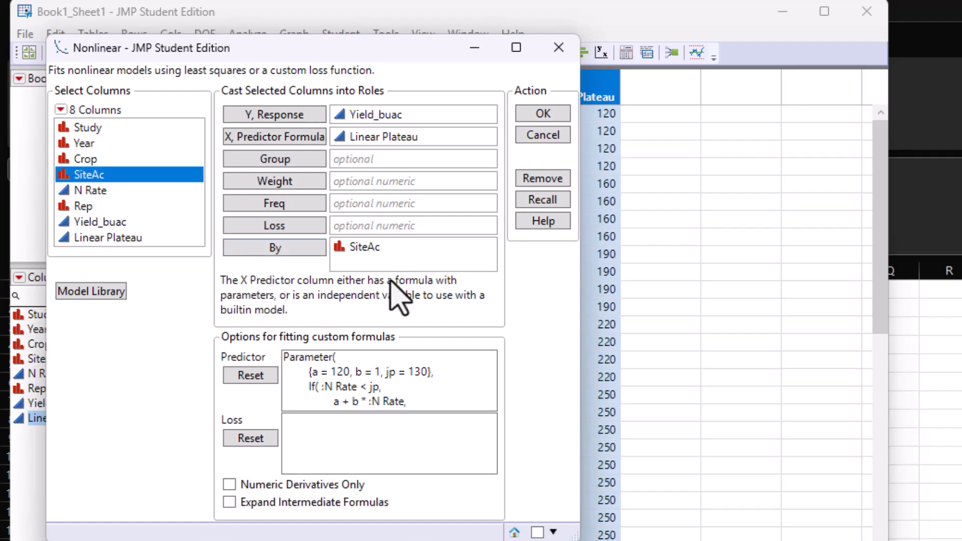
click(544, 117)
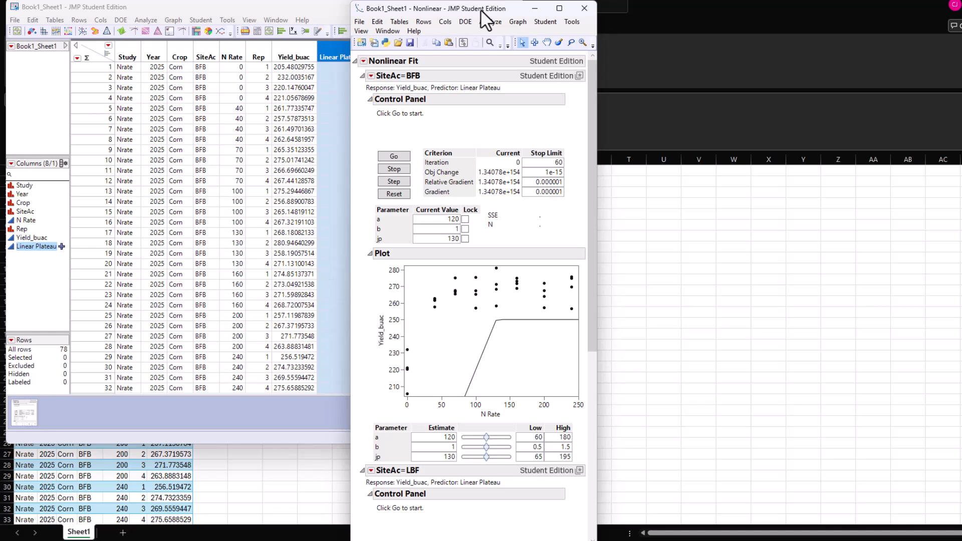
drag(480, 9, 135, 9)
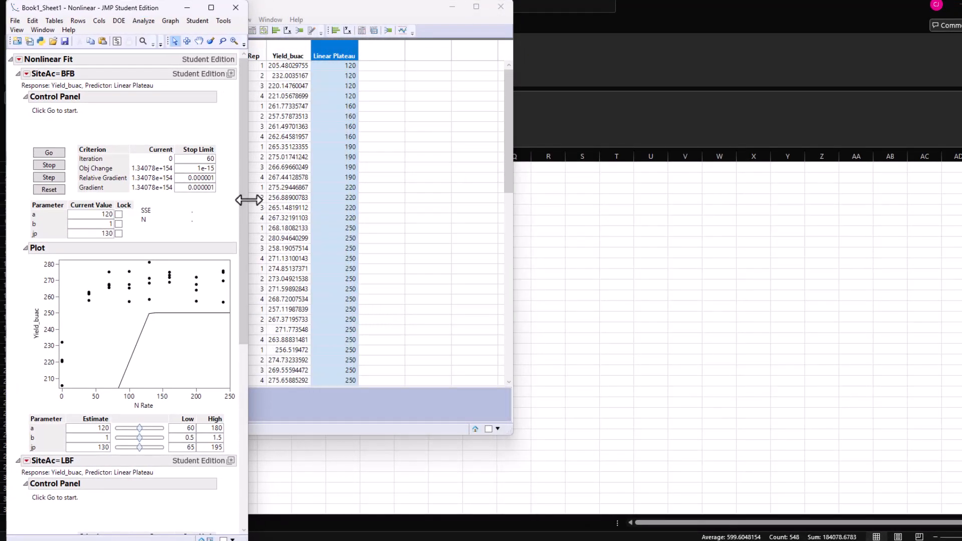
drag(247, 197, 342, 198)
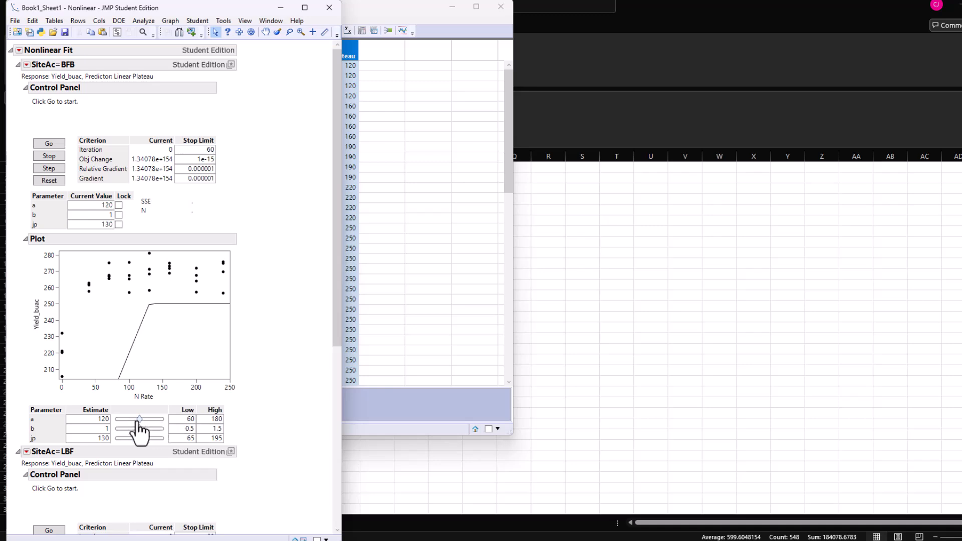
Raise the upper limit of parameter a for SiteAc BFB to 250 and adjust its starting estimate to about 221
mouse_move(139, 420)
mouse_down()
mouse_move(164, 421)
mouse_move(140, 421)
mouse_up()
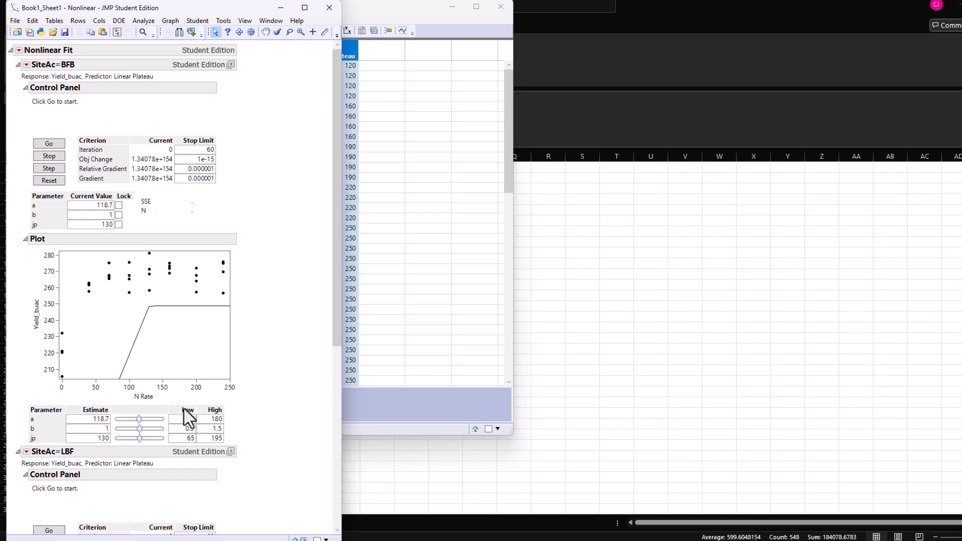
double_click(220, 419)
text(250)
key(Tab)
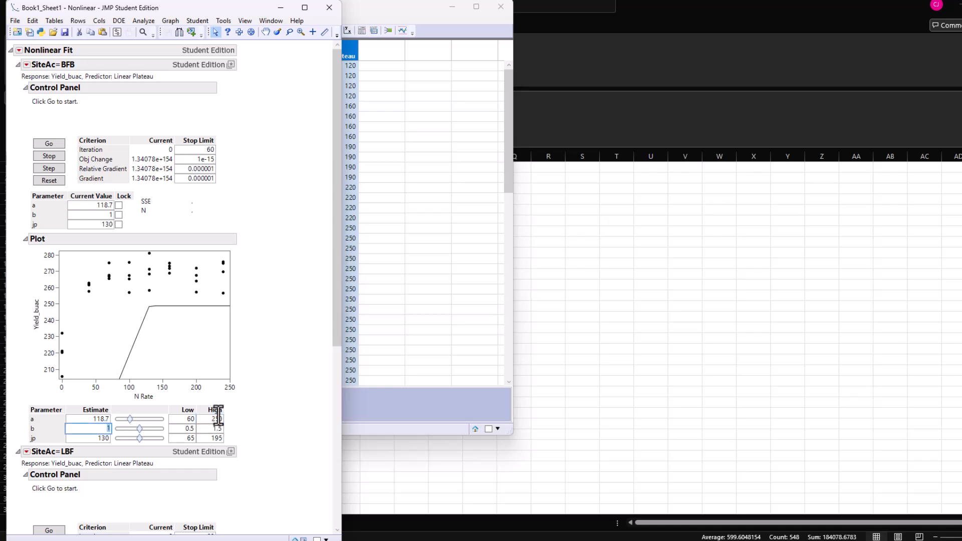
drag(129, 420, 156, 420)
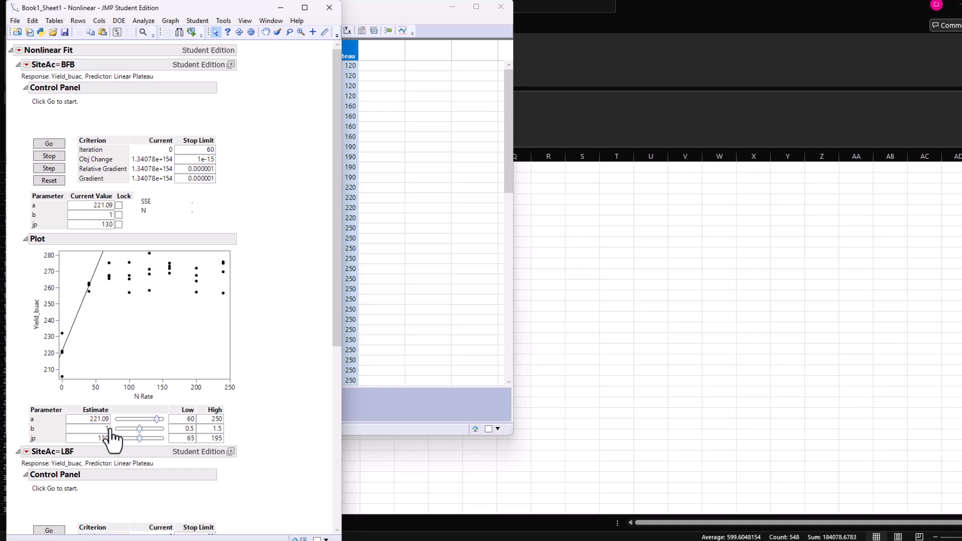
Adjust the BFB starting estimates to about 0.74 for b and about 66 for jp, with jp's lower limit set to 30
drag(140, 430, 119, 430)
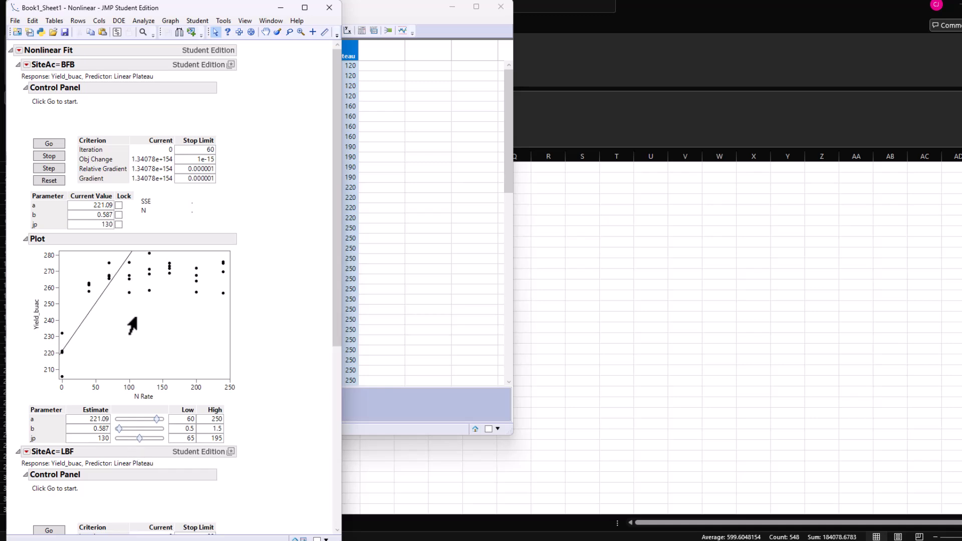
drag(140, 440, 118, 441)
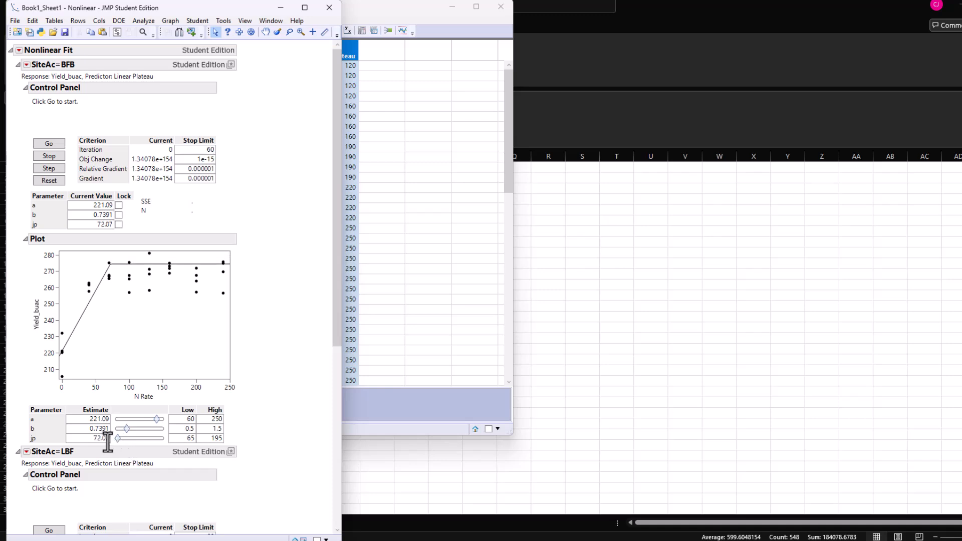
double_click(186, 439)
text(30)
key(Tab)
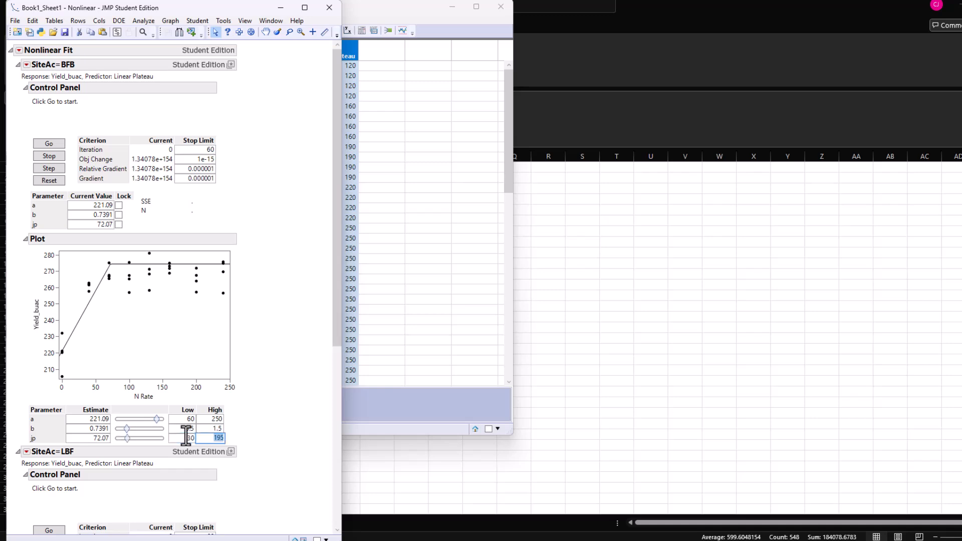
drag(127, 442, 125, 442)
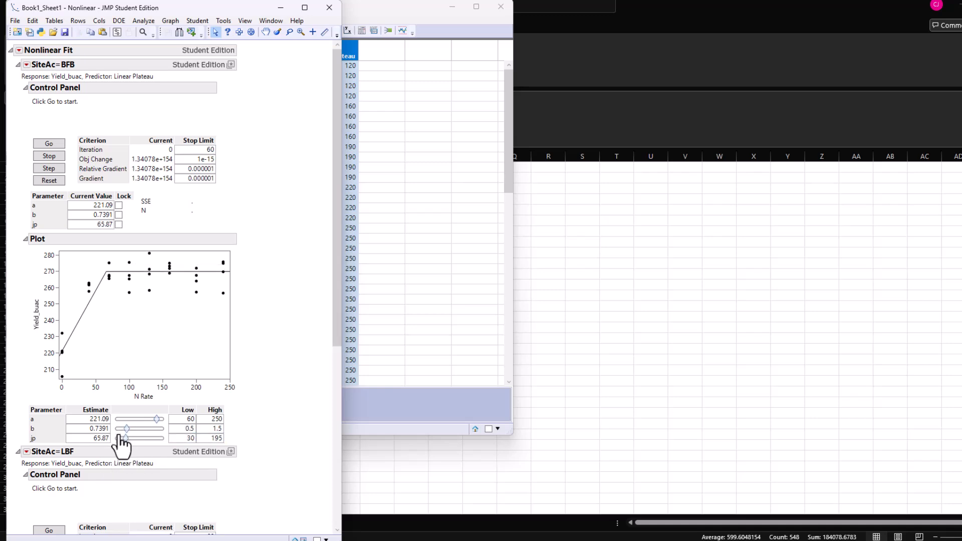
Run the linear plateau fit for SiteAc BFB and for SiteAc LBF
click(49, 145)
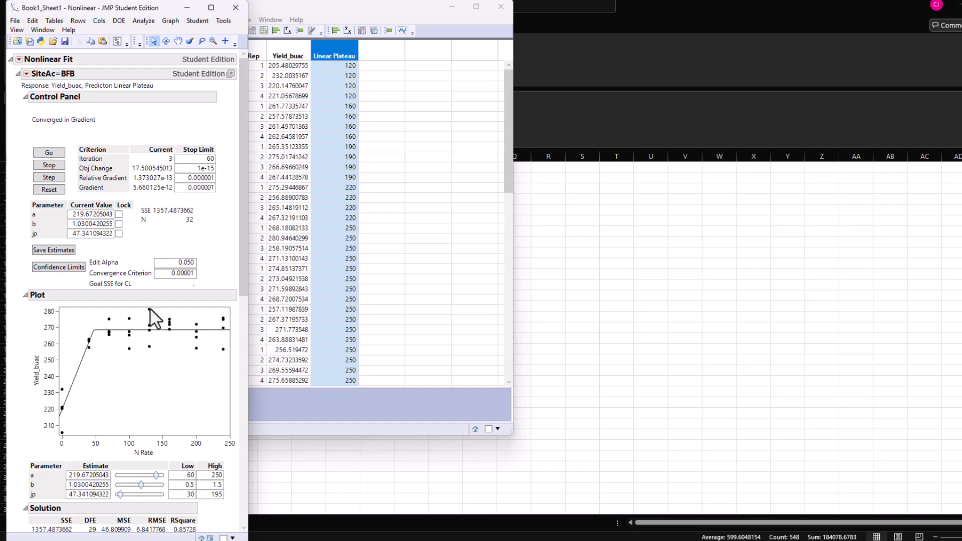
scroll(150, 318, down, 5)
scroll(95, 202, down, 4)
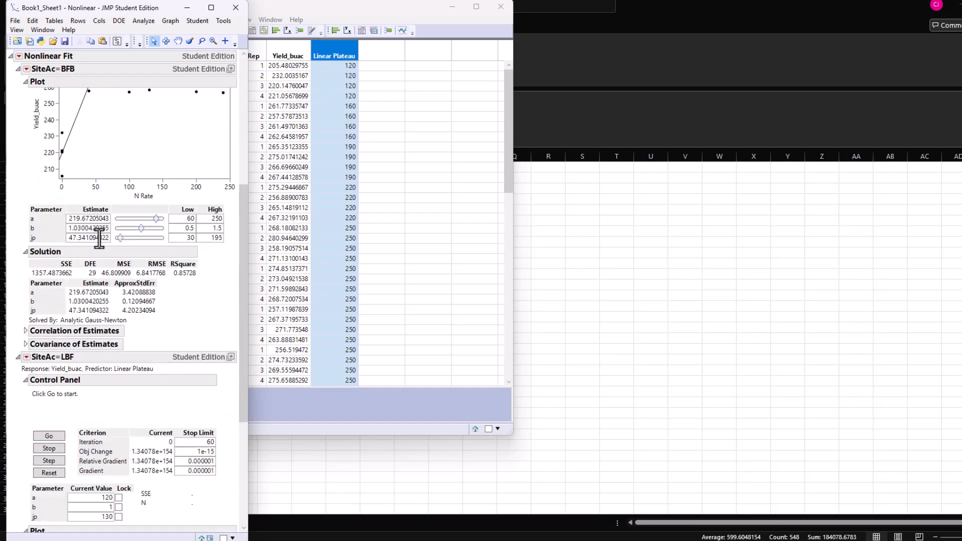
scroll(97, 327, down, 3)
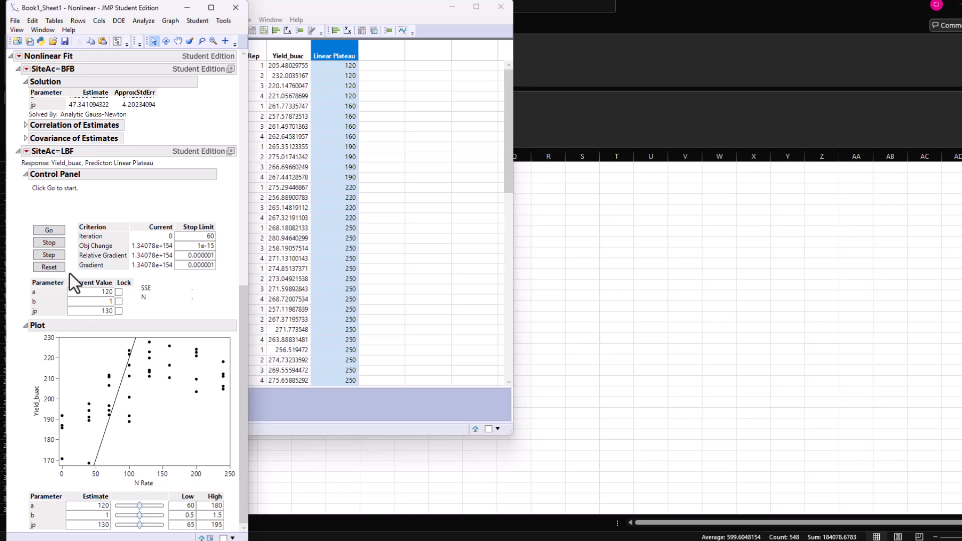
click(50, 232)
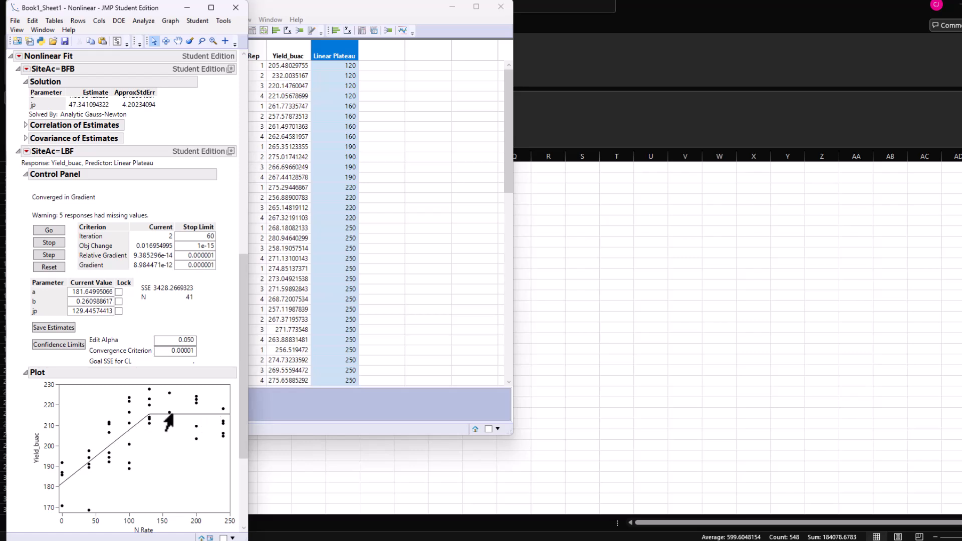
Hide and exclude the low-yield outlier of SiteAc LBF at N Rate 40, row 43 of the data table
click(88, 510)
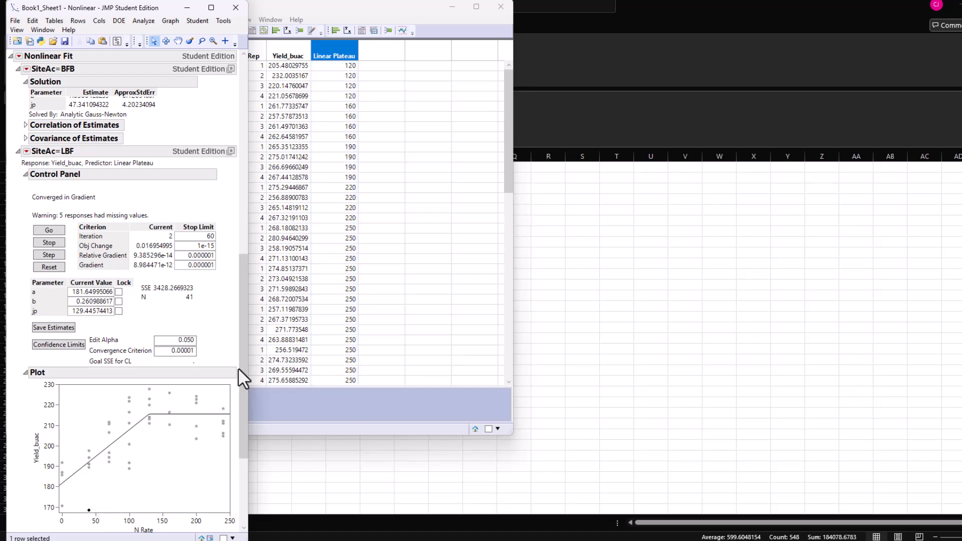
drag(353, 9, 599, 20)
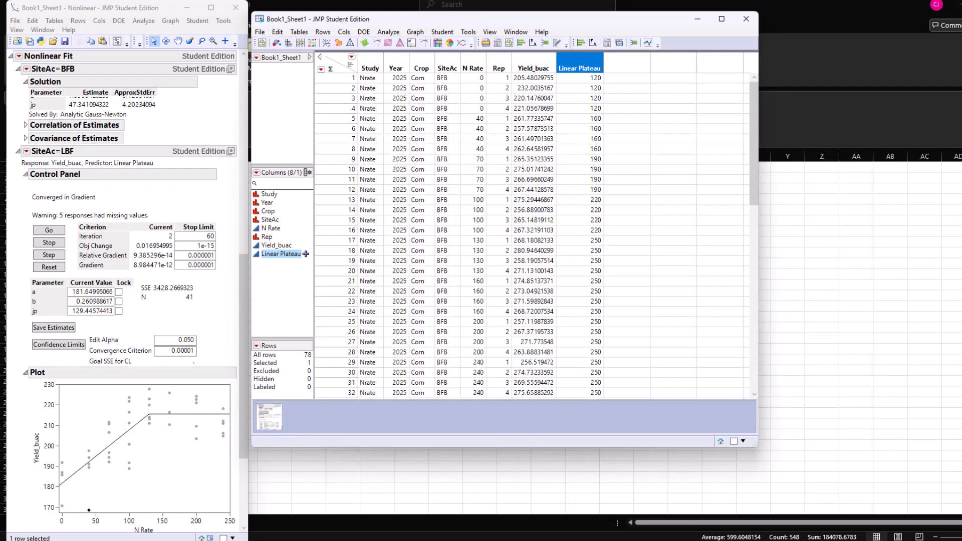
scroll(485, 212, down, 10)
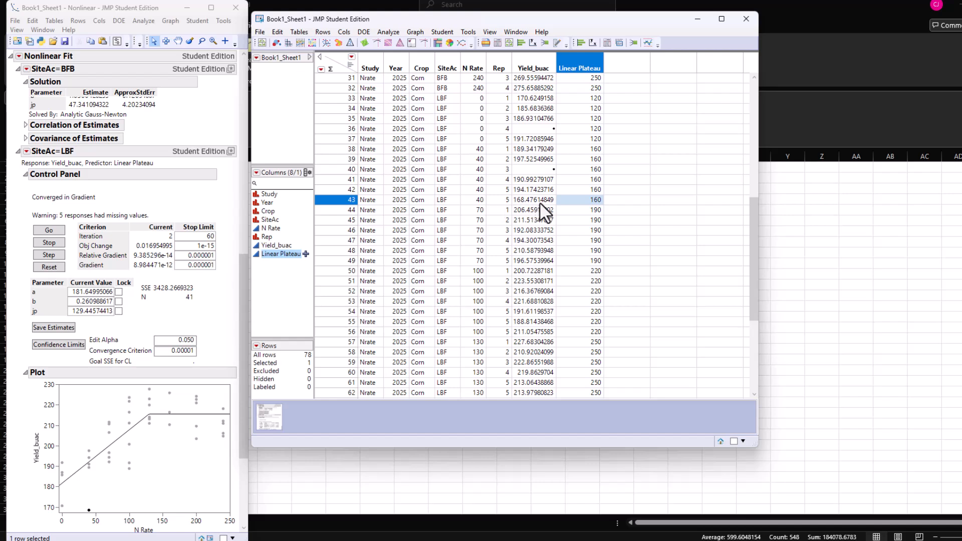
right_click(346, 200)
click(371, 225)
click(100, 495)
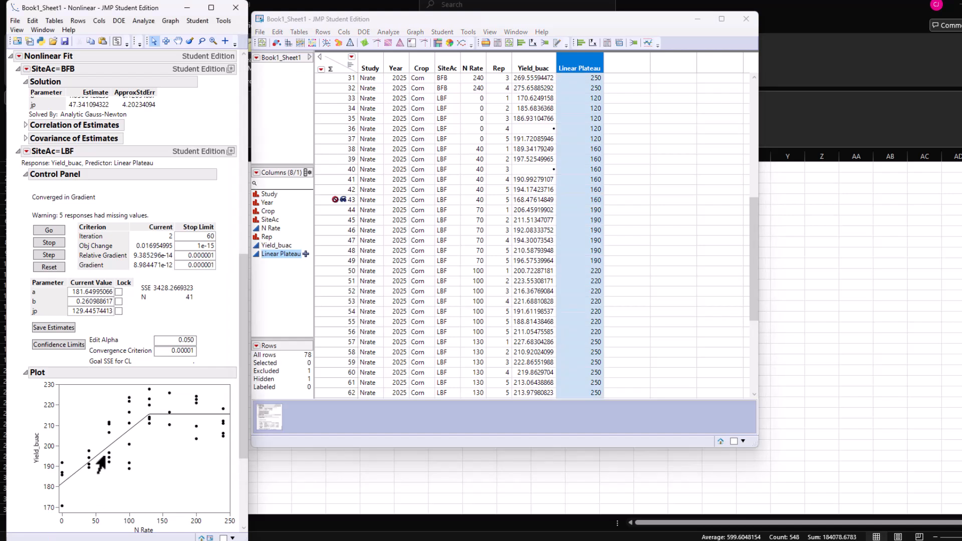
Rerun the SiteAc LBF fit without the excluded row and request the confidence limits of its parameters
click(50, 231)
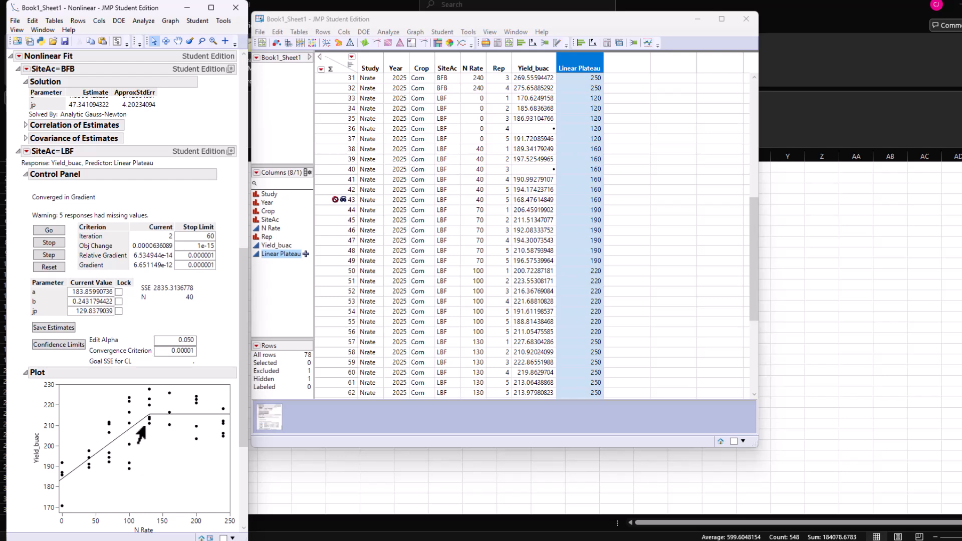
scroll(143, 431, down, 5)
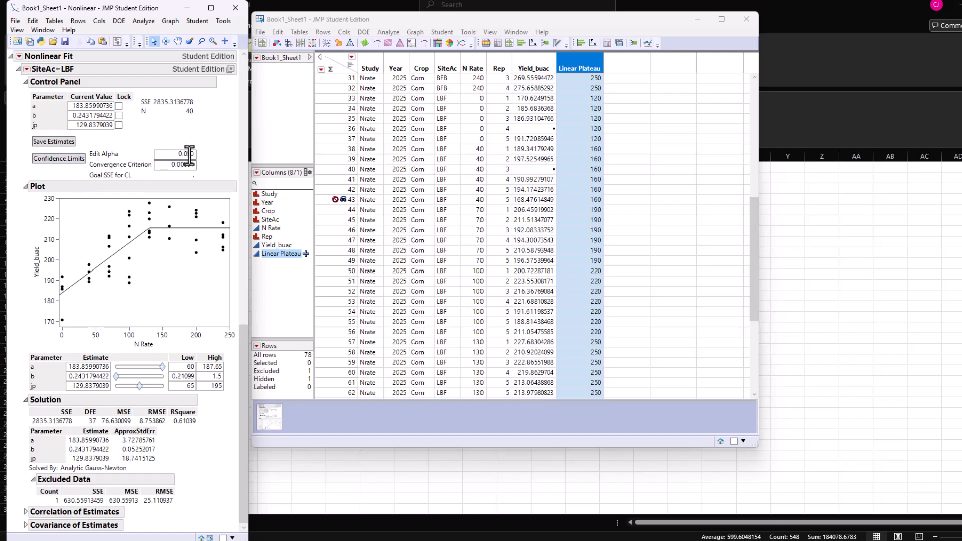
click(66, 159)
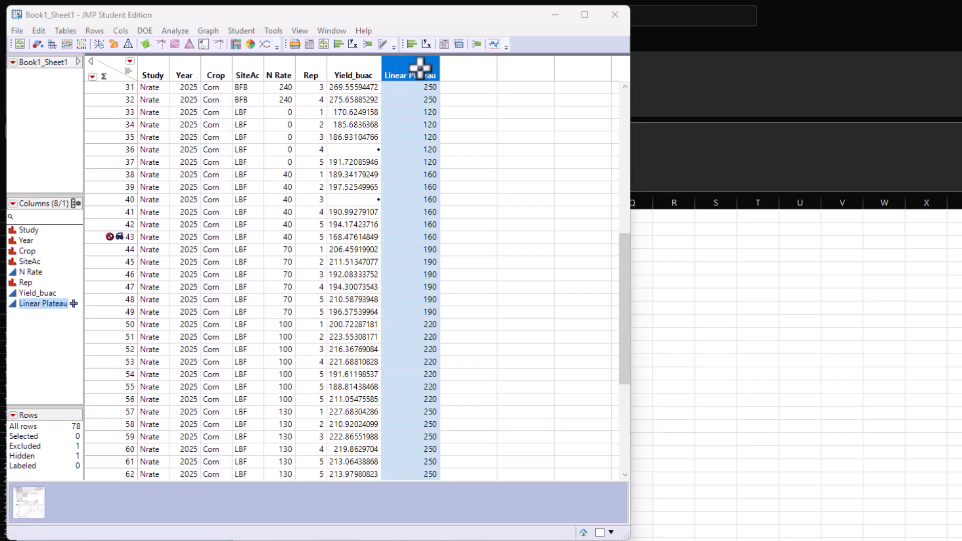
Add a numeric continuous column named Quadratic Plateau after the Linear Plateau column
right_click(452, 71)
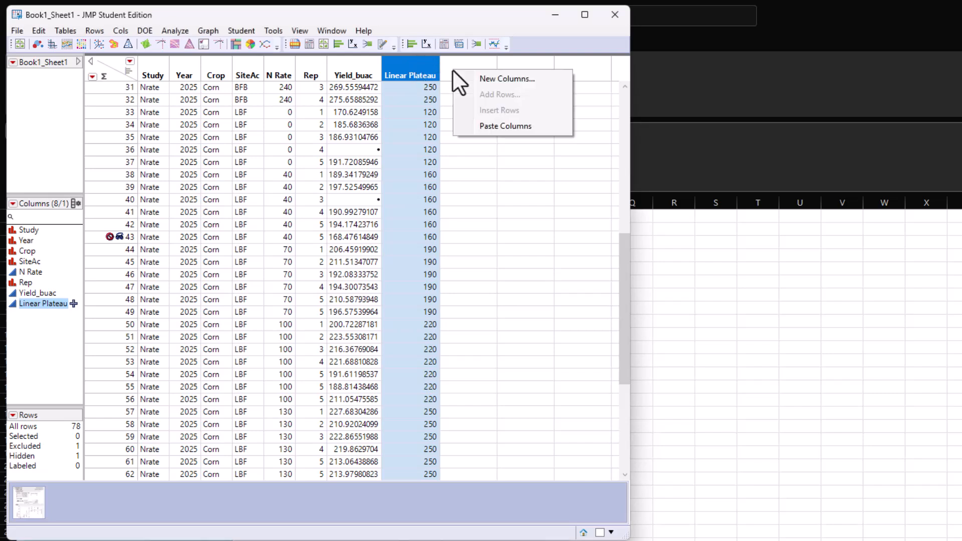
click(488, 75)
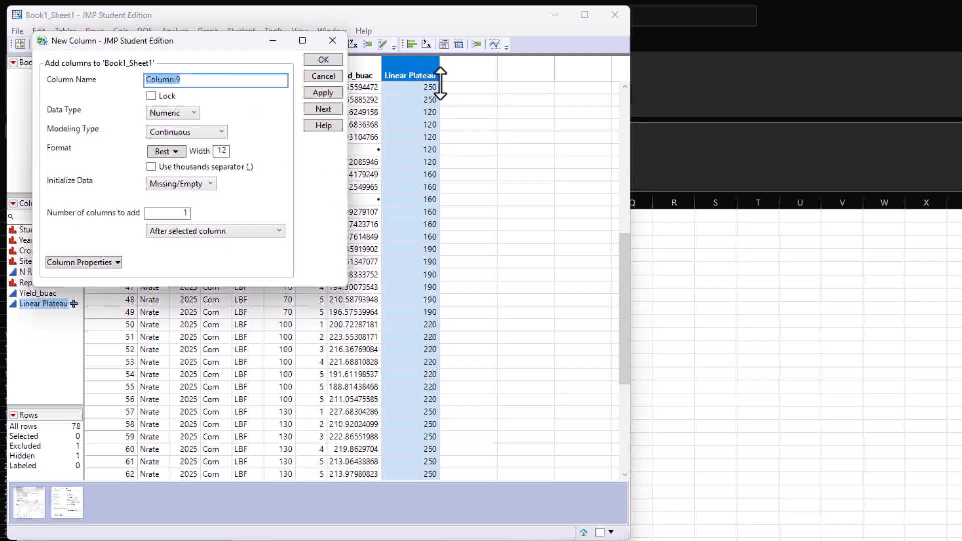
text(Quadratic Plateau)
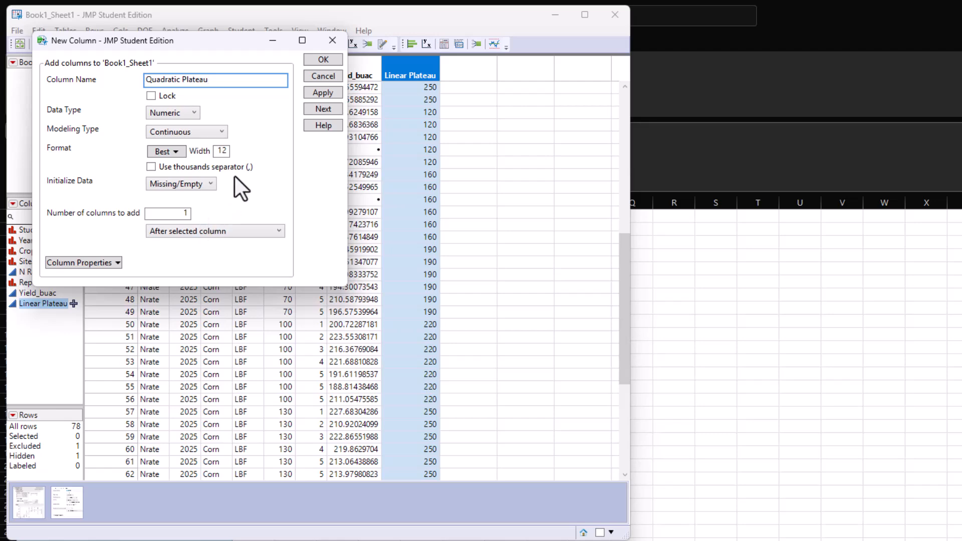
click(325, 94)
click(330, 59)
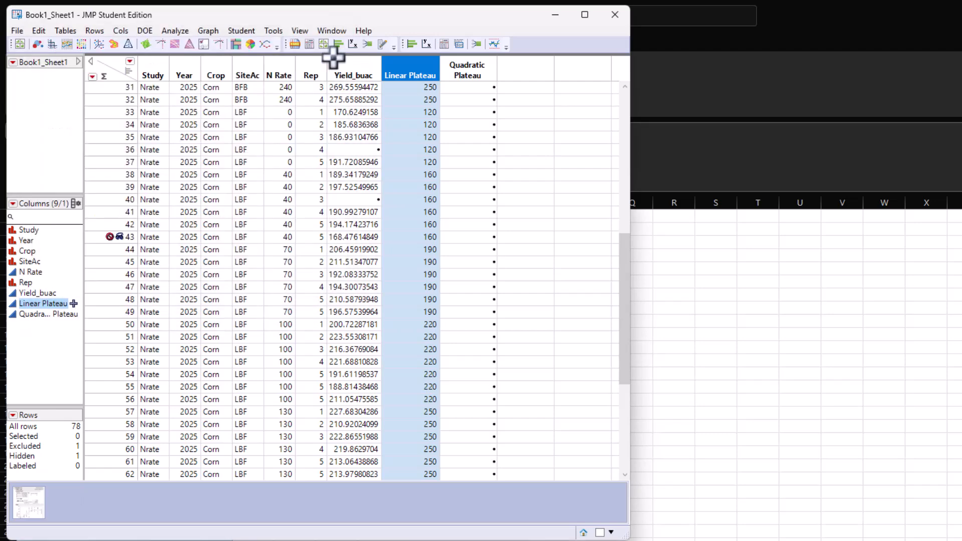
Start a formula for the Quadratic Plateau column with a conditional If expression
click(476, 73)
right_click(483, 73)
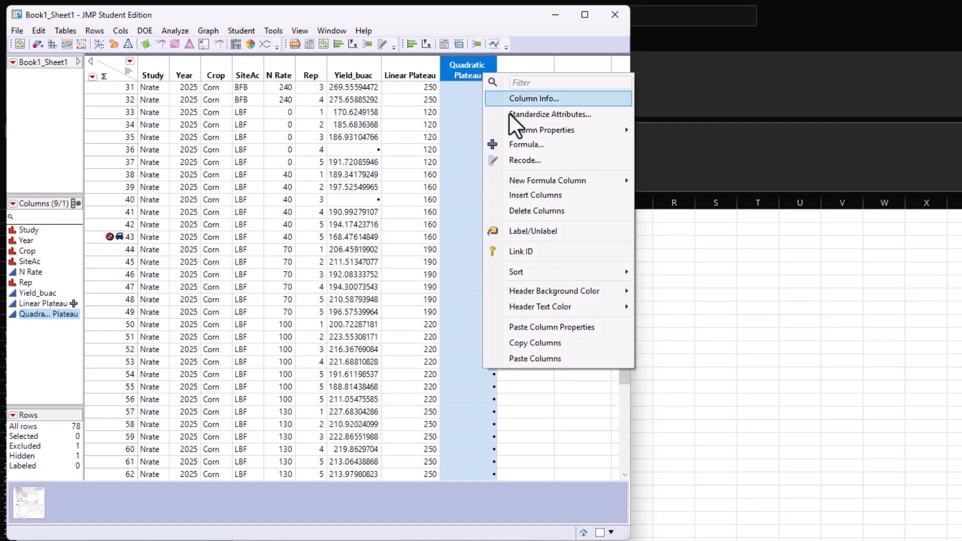
click(523, 145)
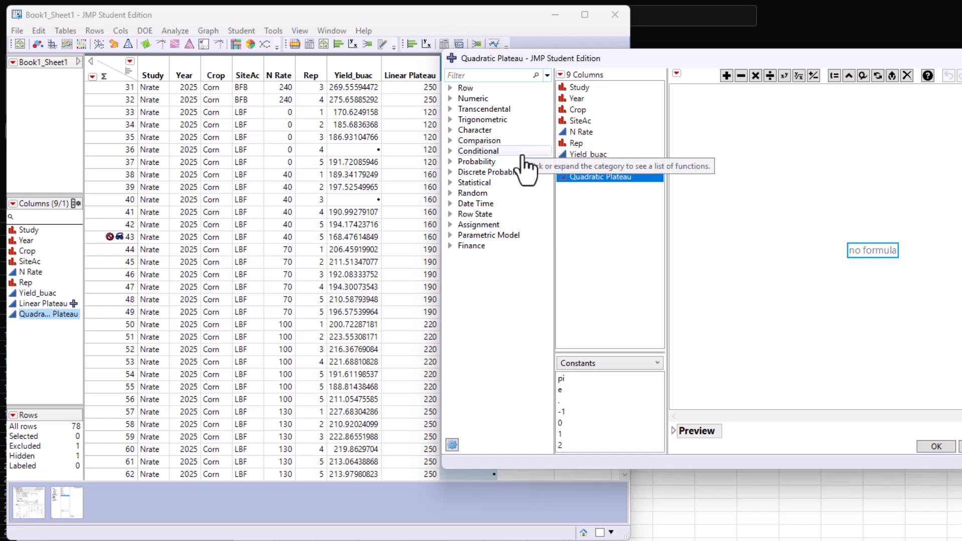
drag(747, 55, 332, 36)
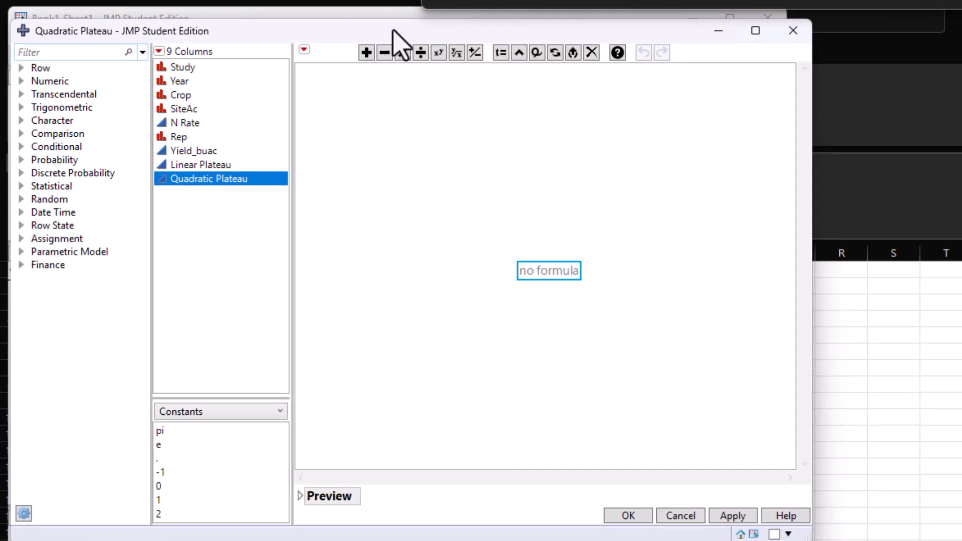
click(22, 146)
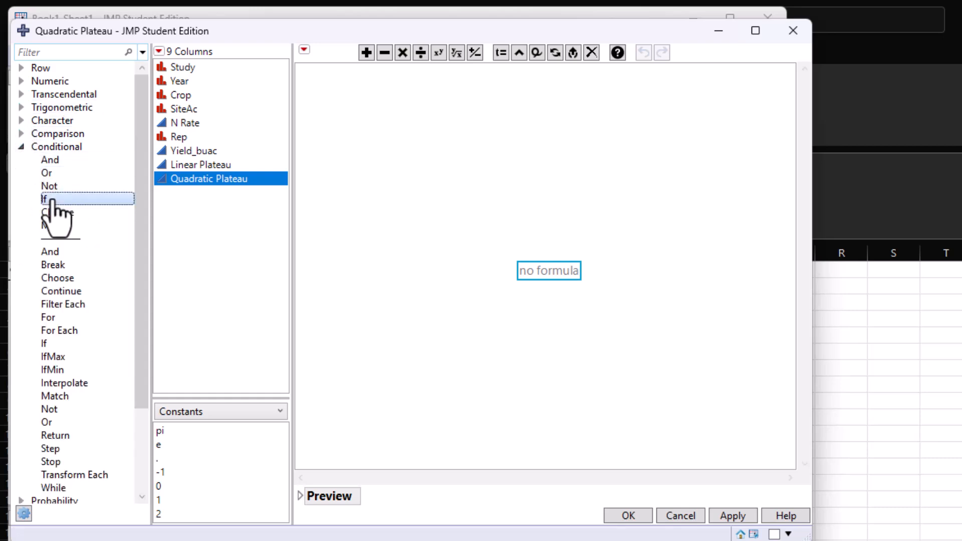
click(54, 199)
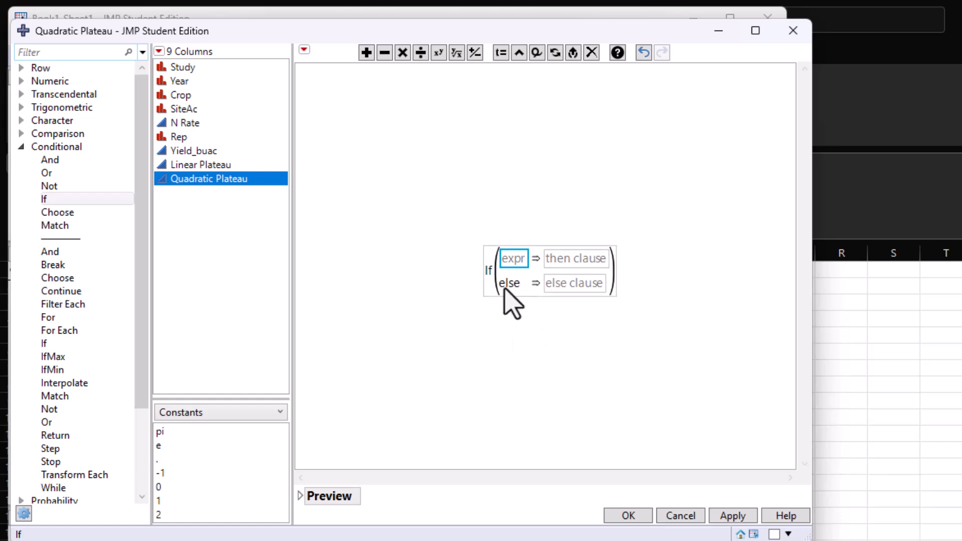
Create a formula parameter named a with the value 120
click(280, 412)
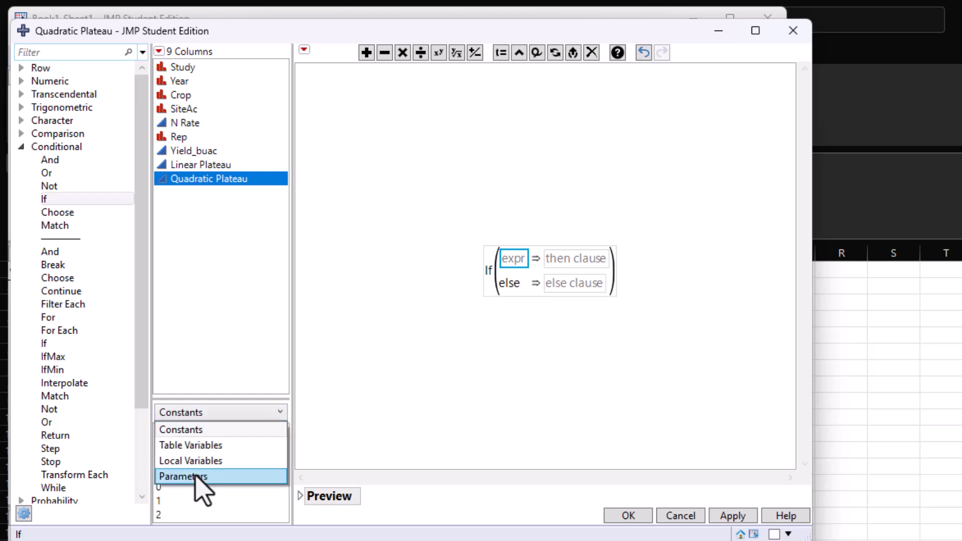
click(195, 475)
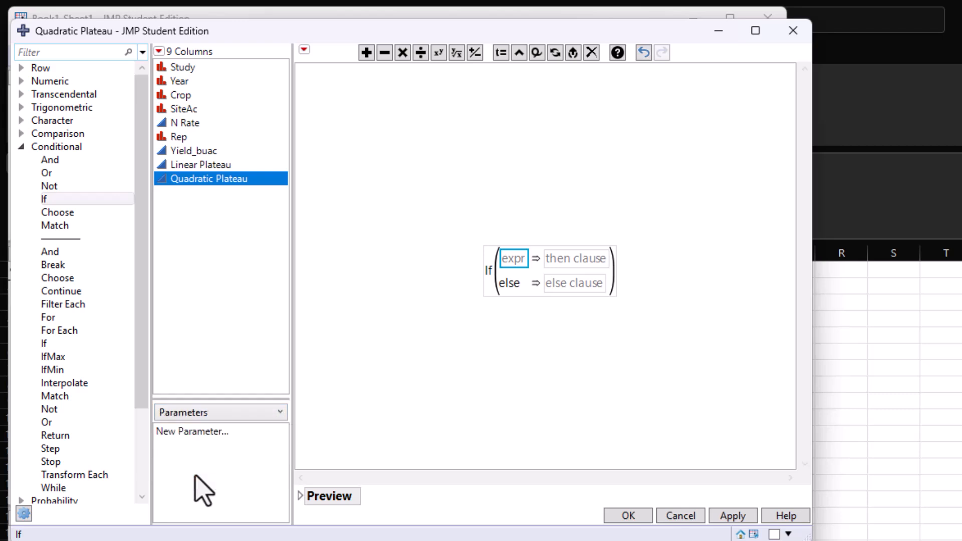
click(206, 431)
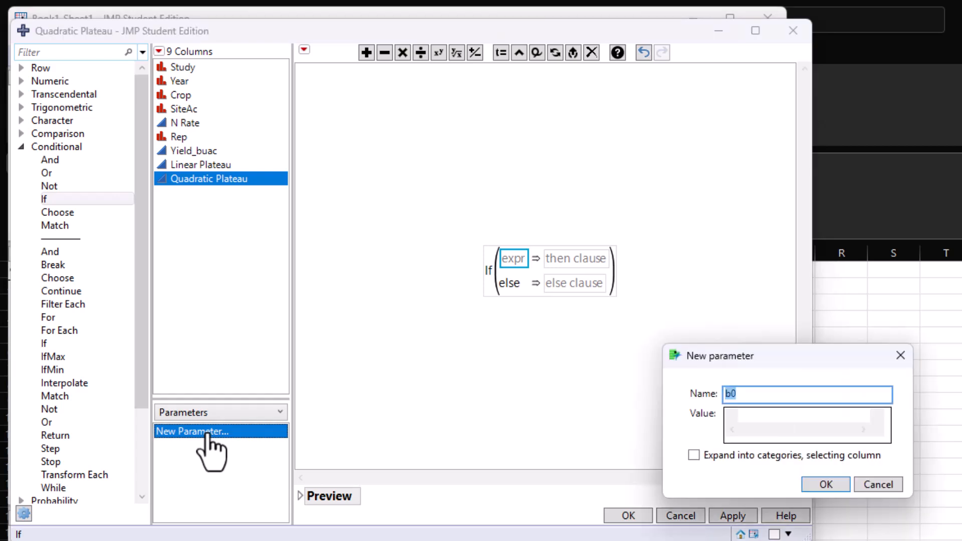
text(a)
click(761, 418)
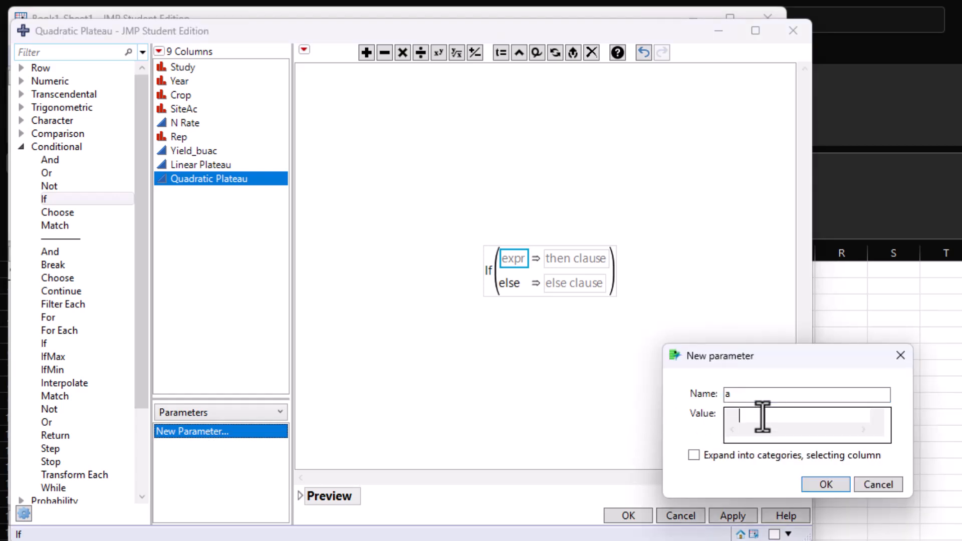
text(120)
click(825, 485)
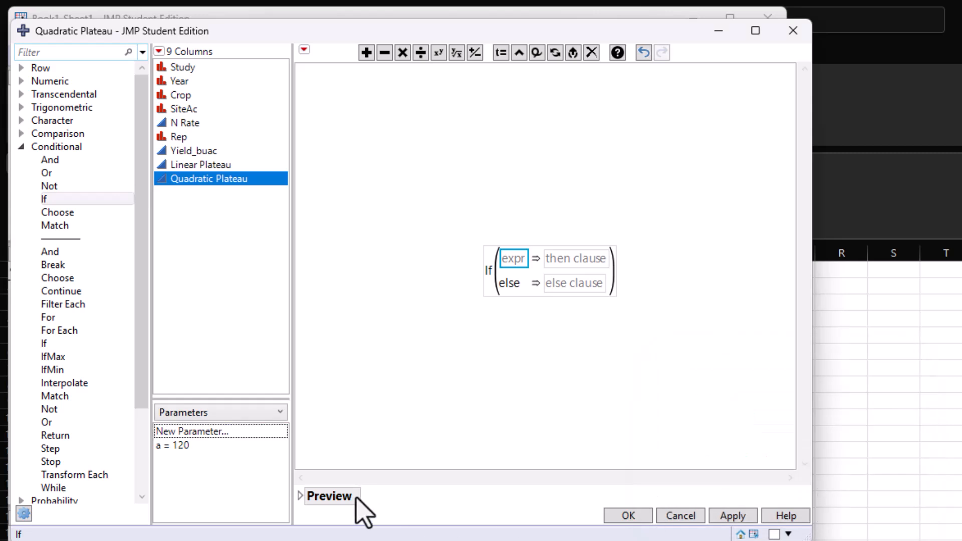
Create a second formula parameter named b with the value 1
click(193, 432)
text(b)
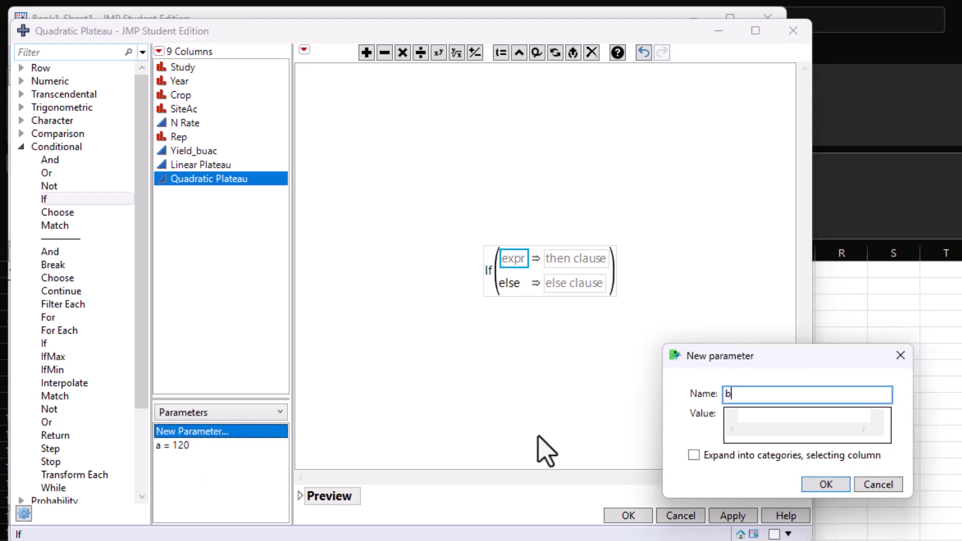
click(780, 417)
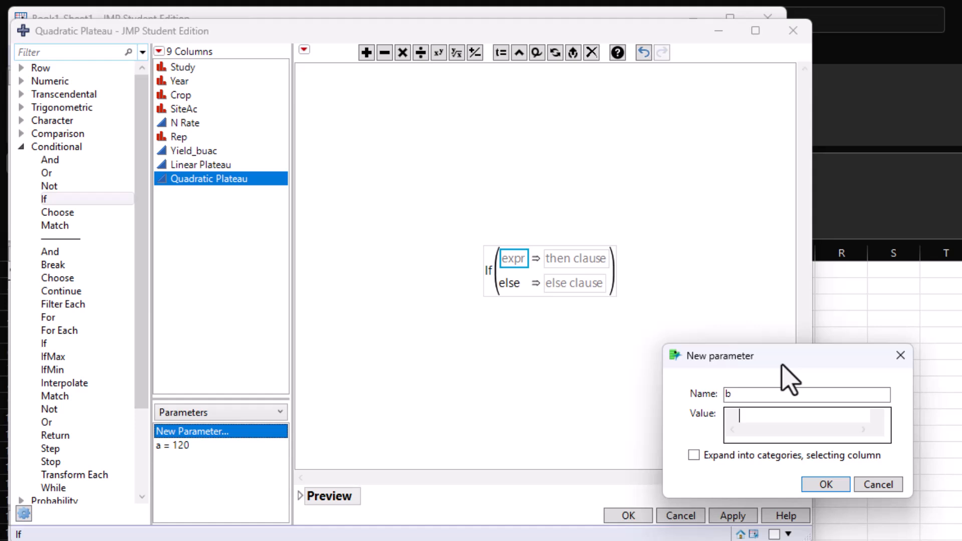
text(1)
click(823, 485)
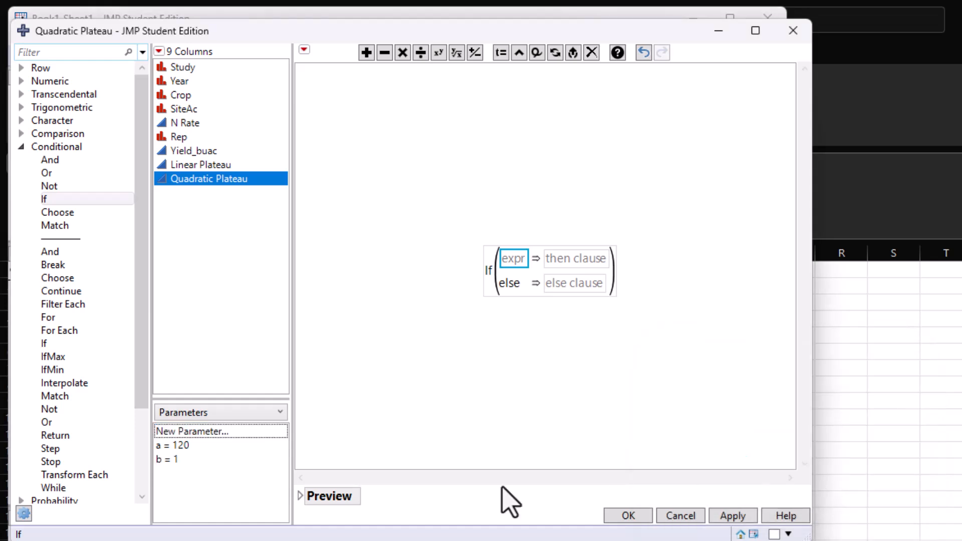
Create a third formula parameter named c with the value -0.0001
click(242, 427)
text(c)
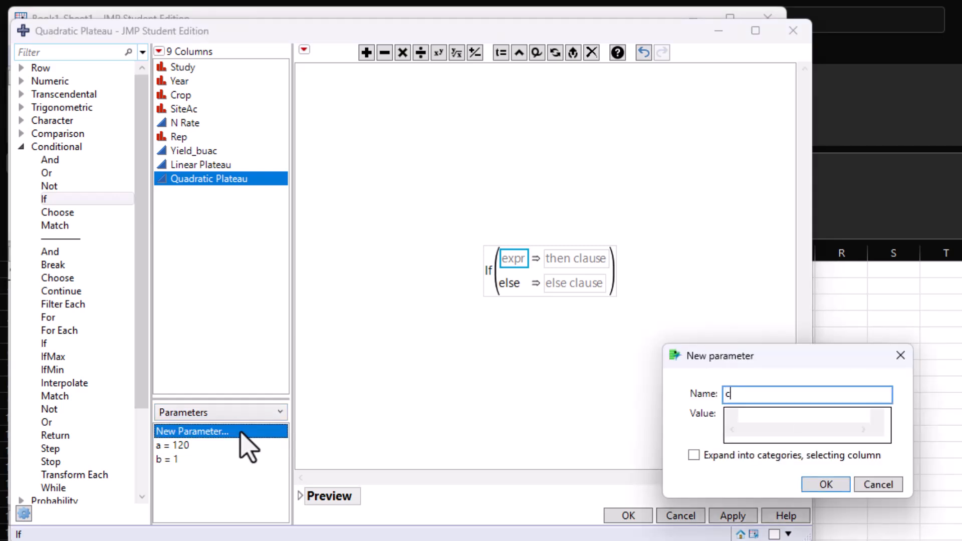
click(775, 415)
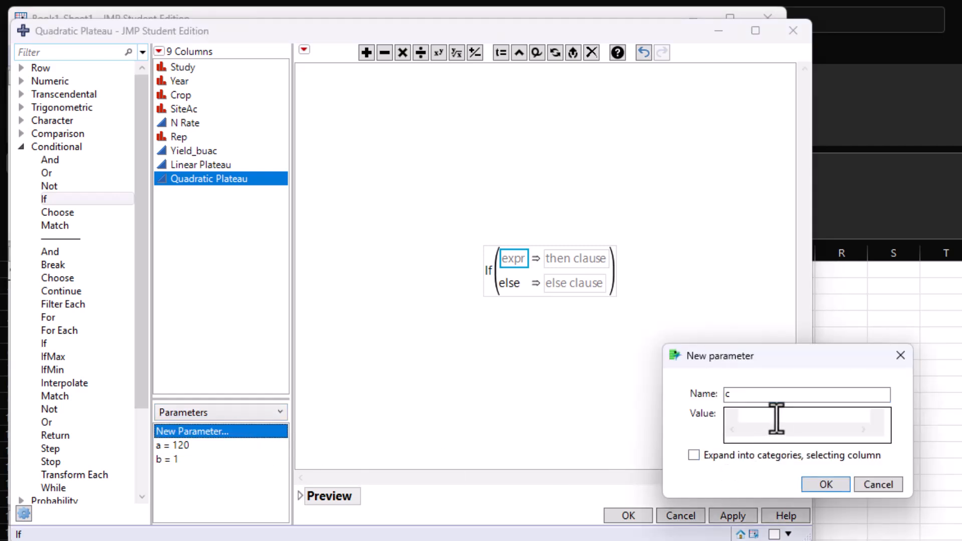
text(-0.0001)
click(825, 484)
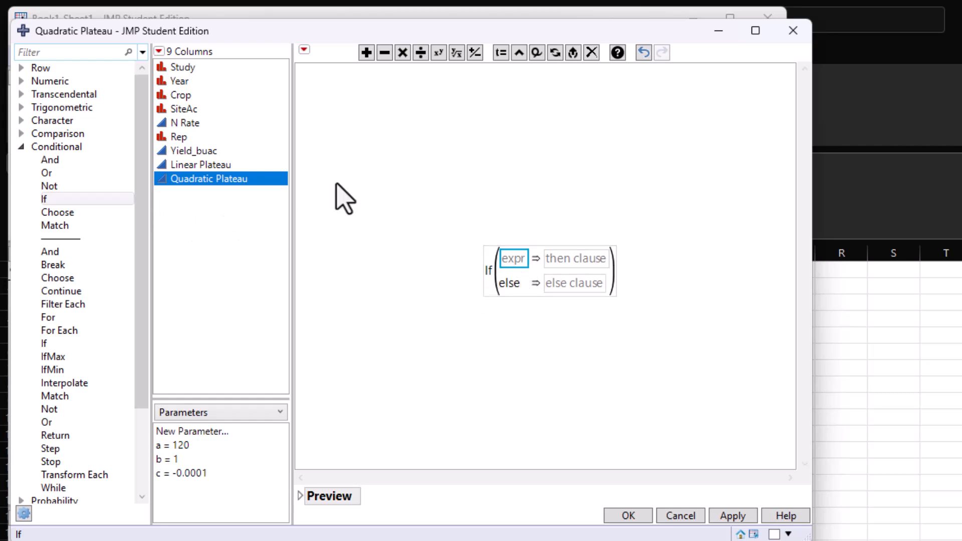
Enter the If condition as N Rate less than the negative of parameter b, with b in parentheses
click(180, 123)
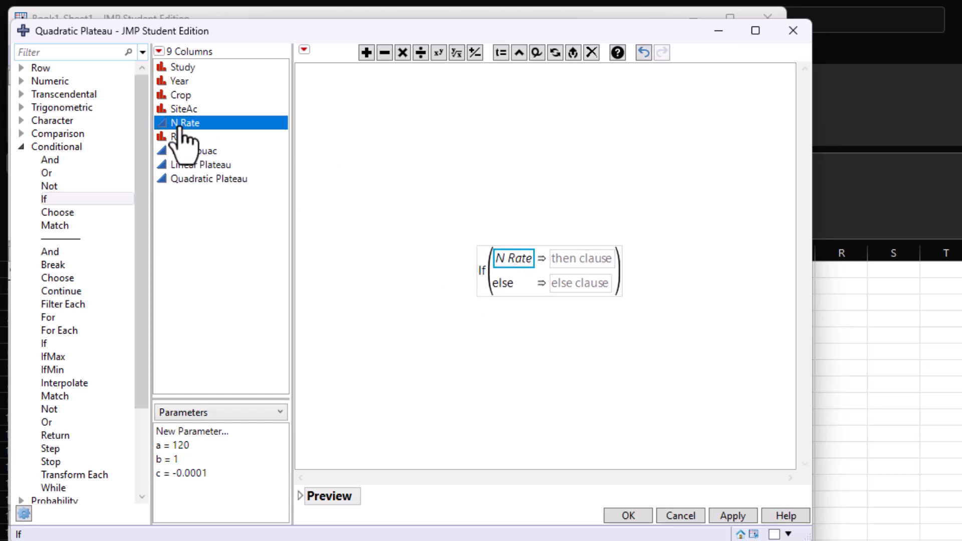
text(<)
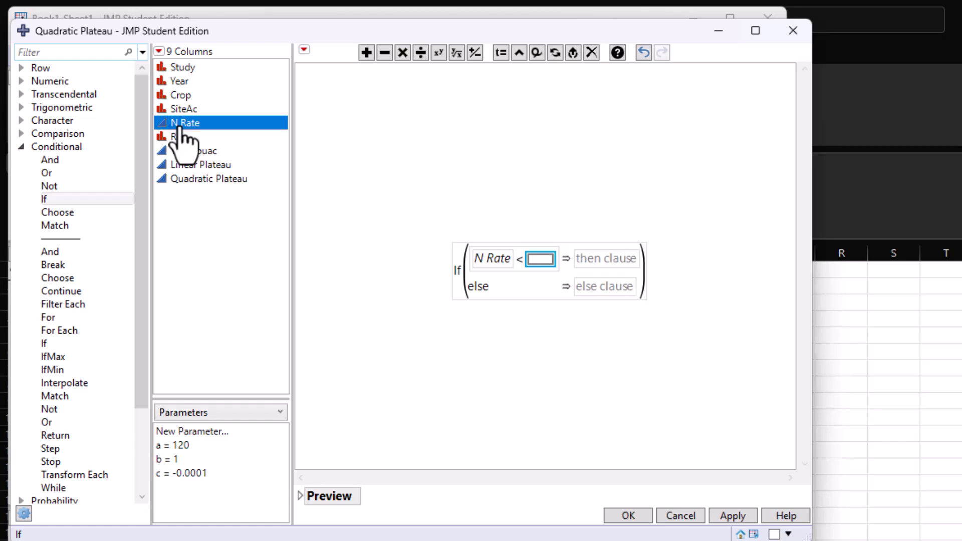
click(475, 53)
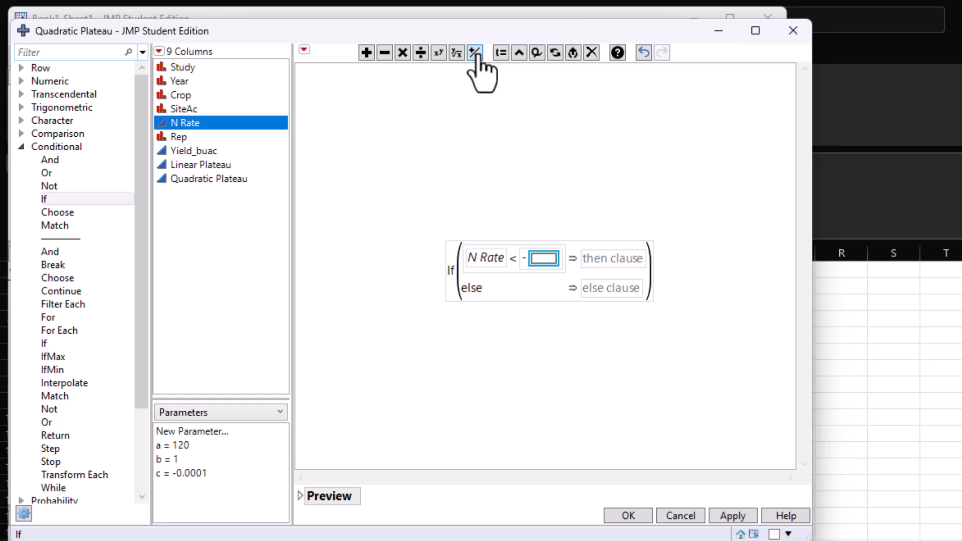
text(()
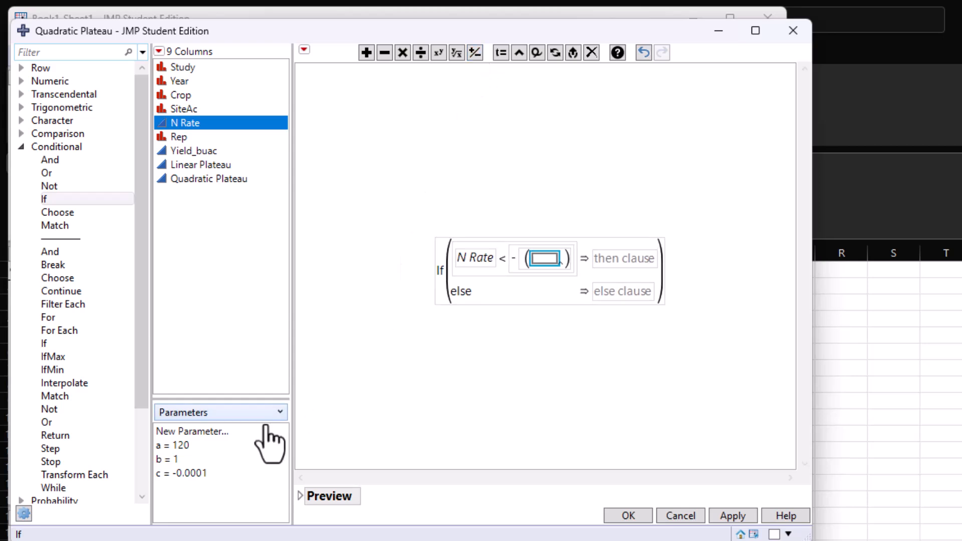
click(179, 461)
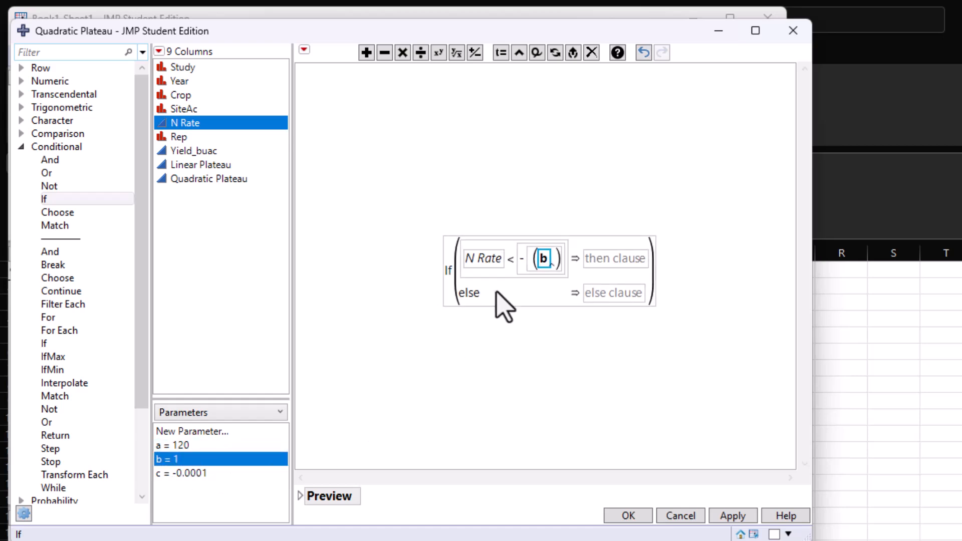
click(556, 262)
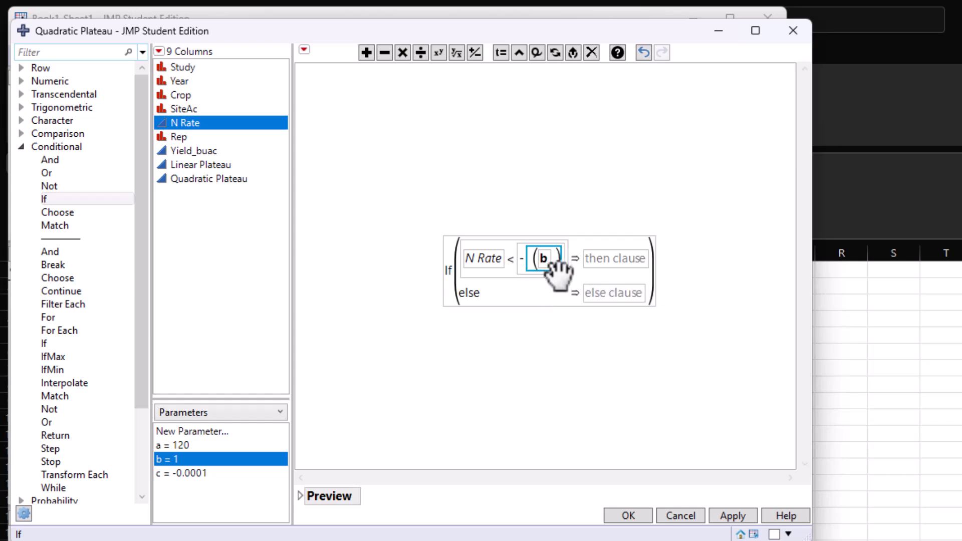
Divide the parenthesized b in the condition by (2 · c)
click(421, 53)
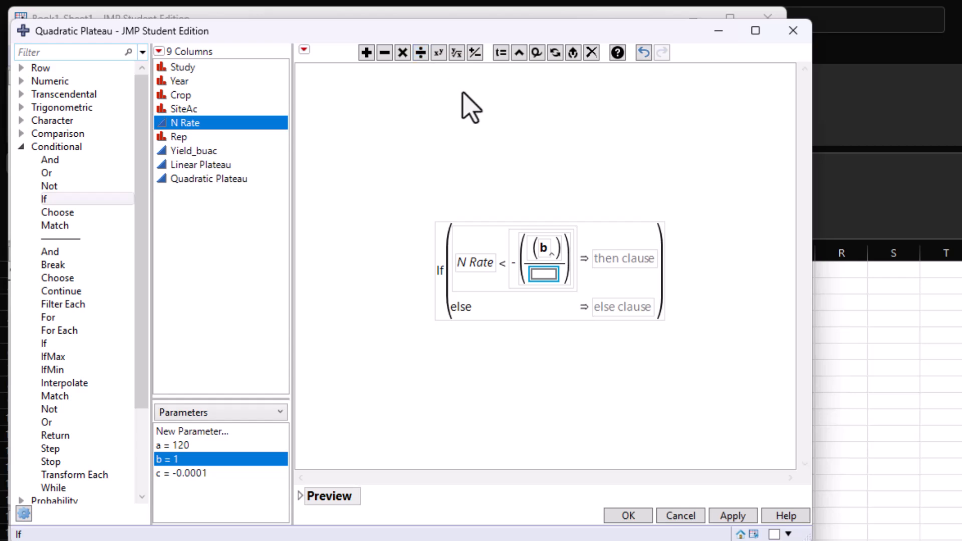
click(548, 275)
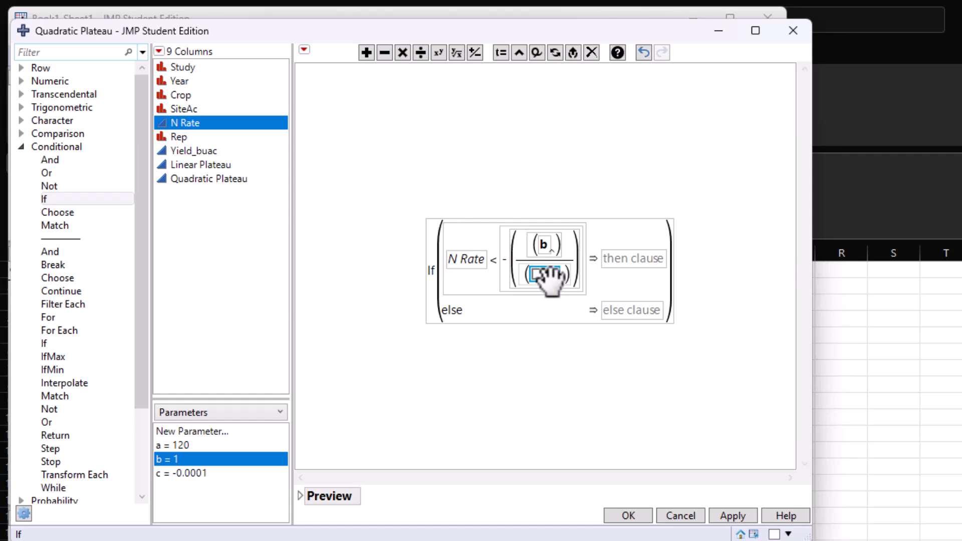
text(2)
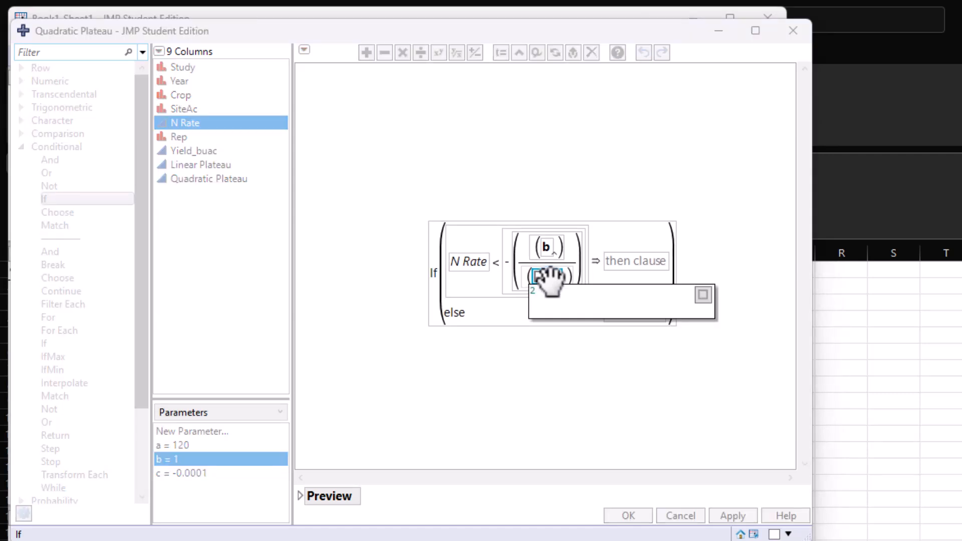
key(Return)
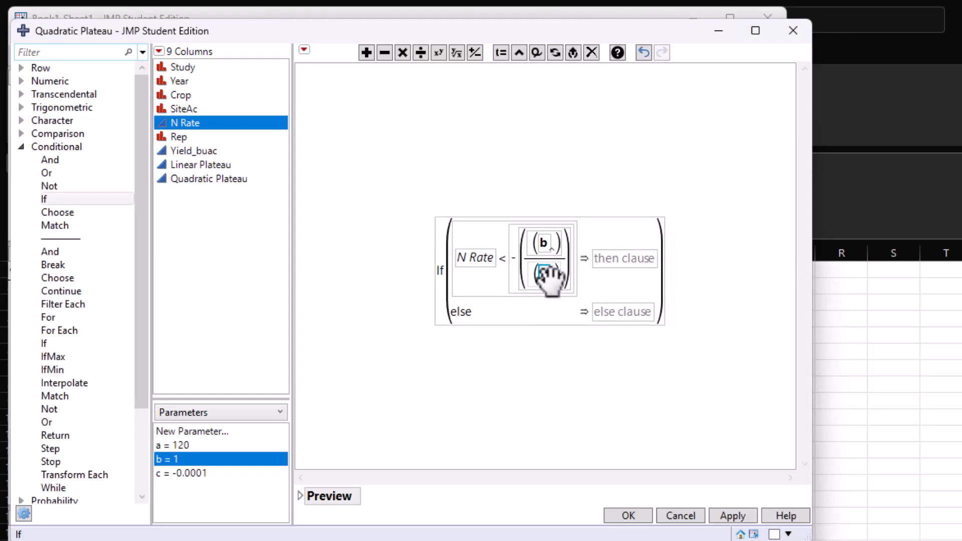
click(402, 52)
text(c)
key(Return)
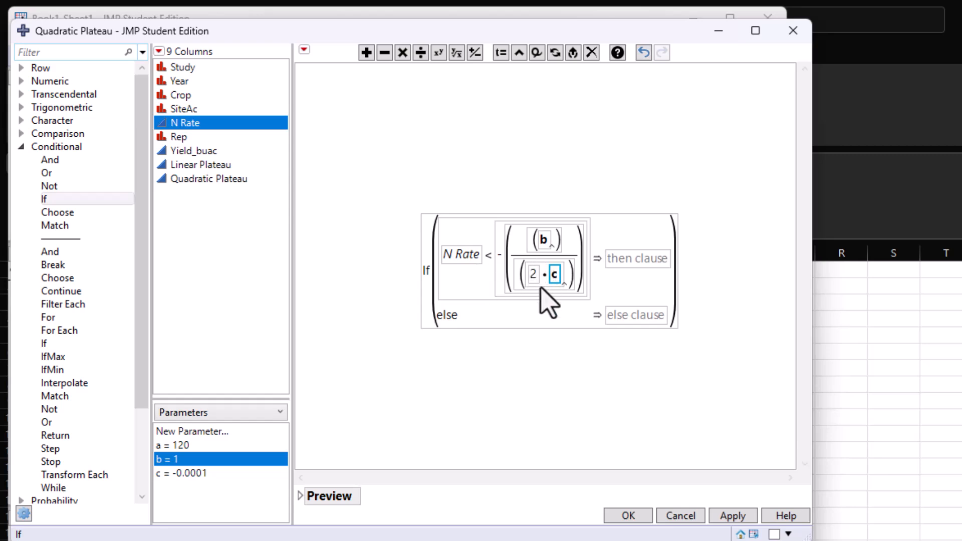
Enter a + b · N Rate as the then clause of the If formula
click(619, 262)
click(193, 445)
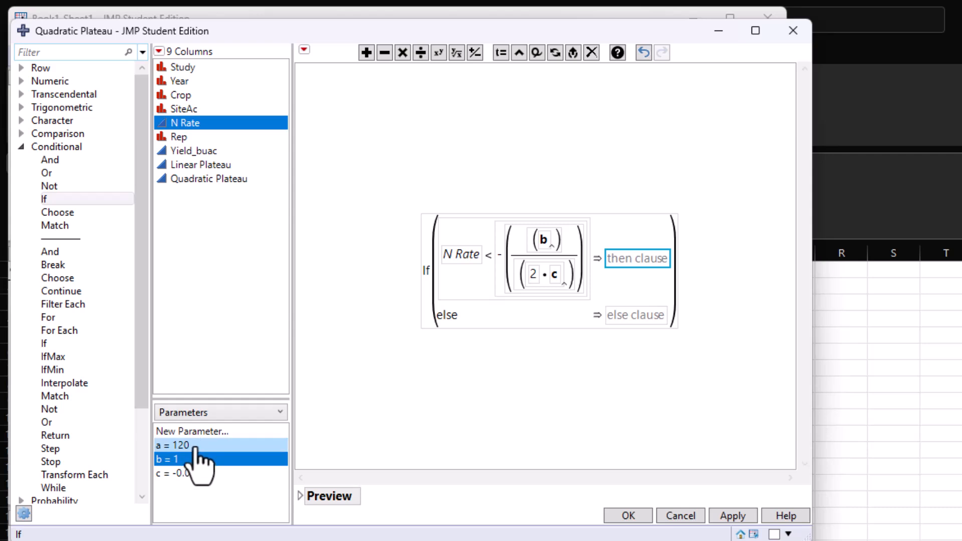
click(367, 53)
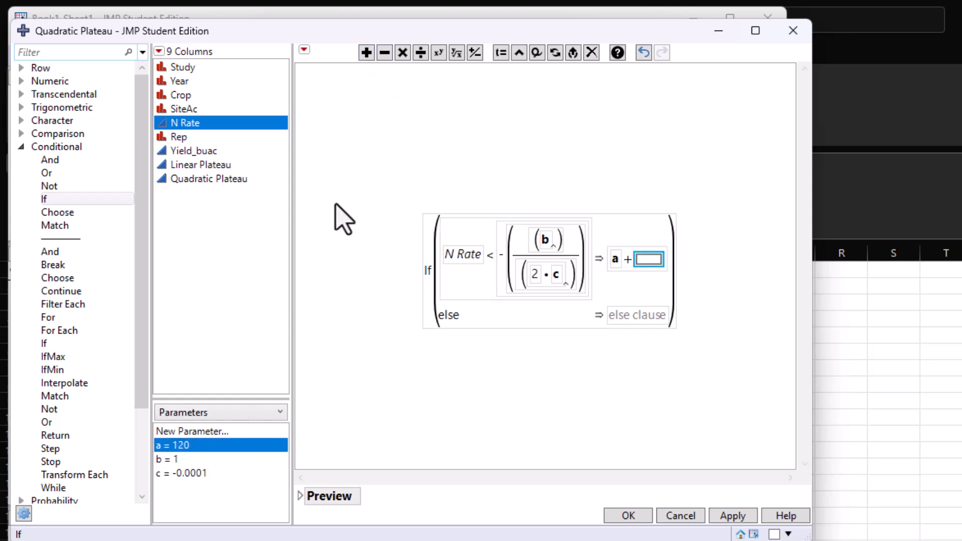
click(176, 458)
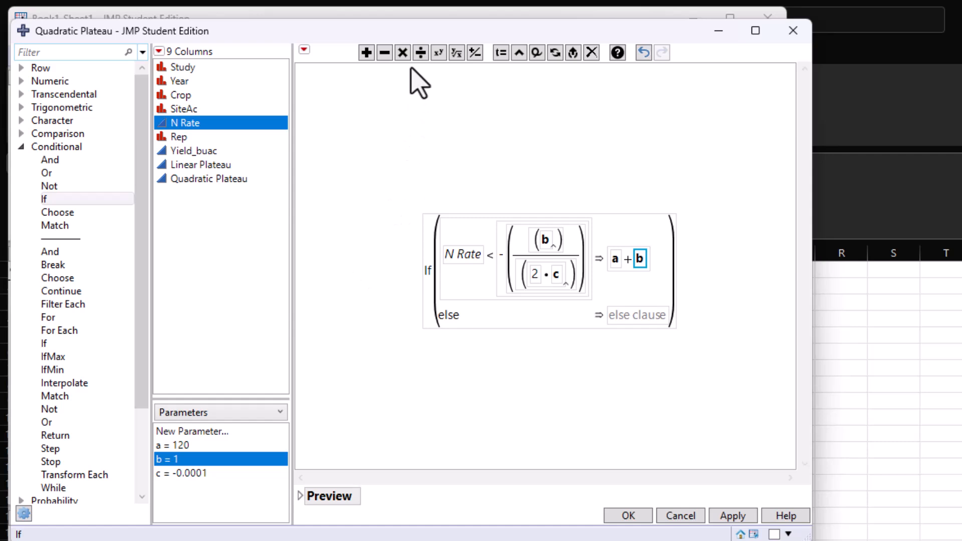
click(402, 53)
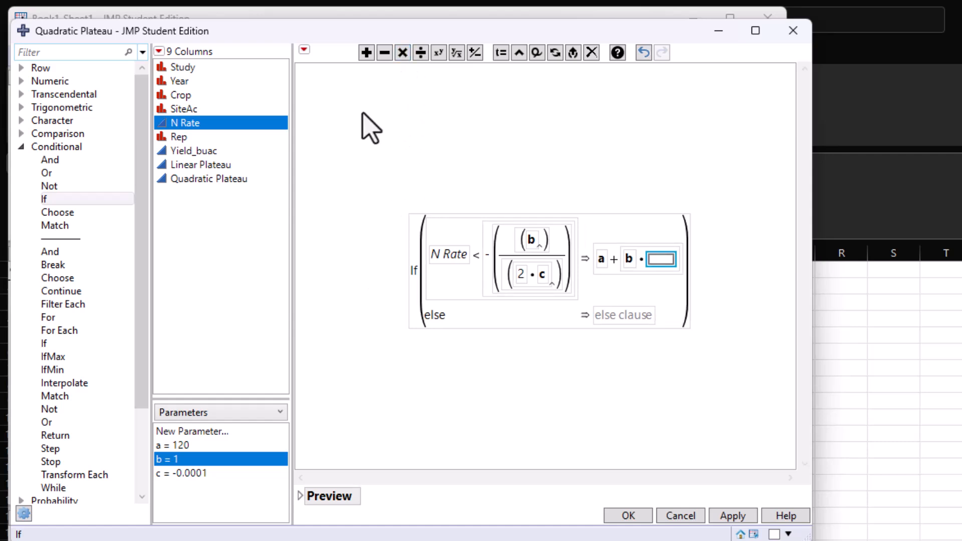
click(213, 125)
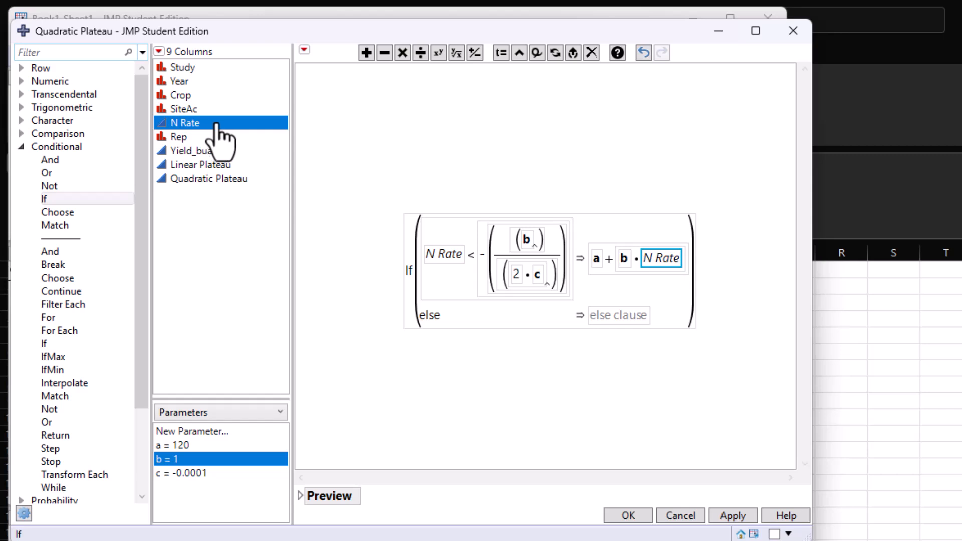
click(367, 53)
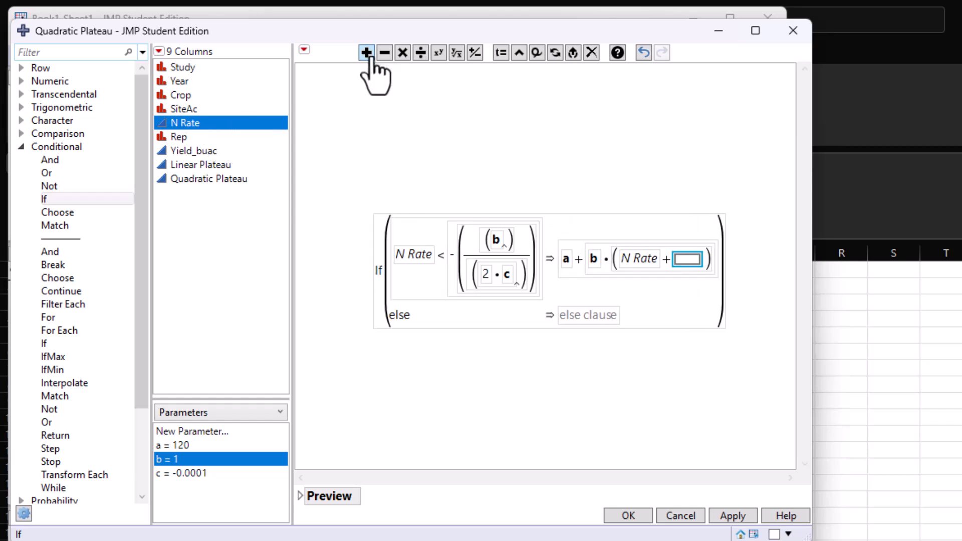
key(ctrl+z)
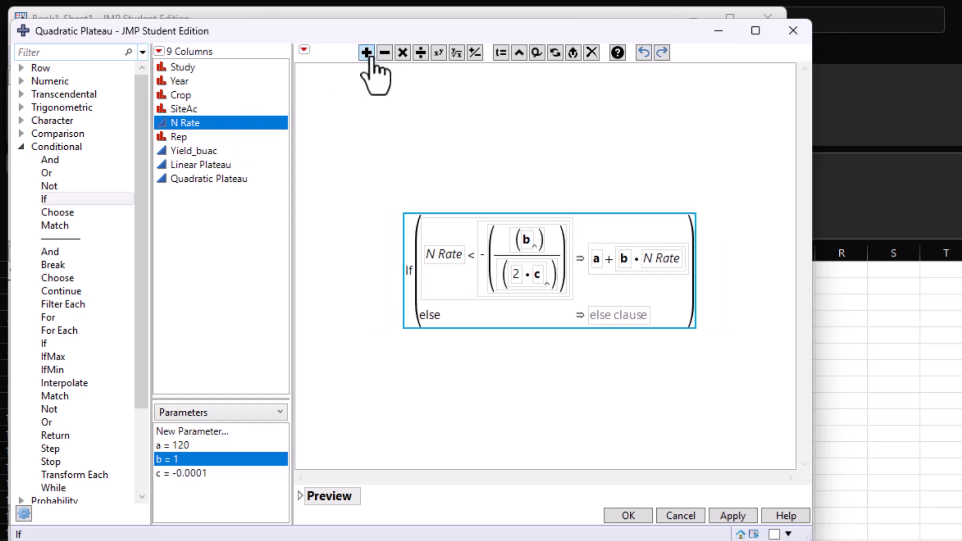
click(634, 274)
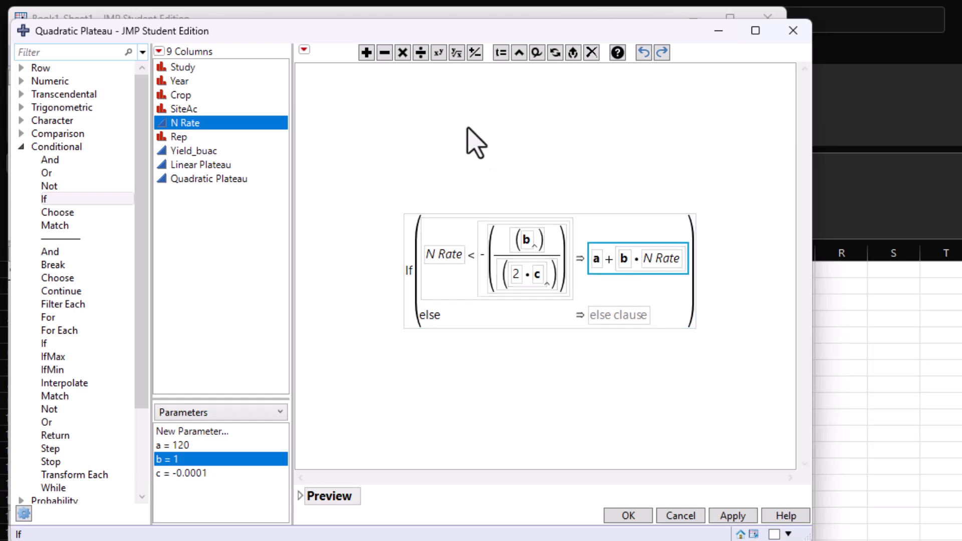
click(366, 53)
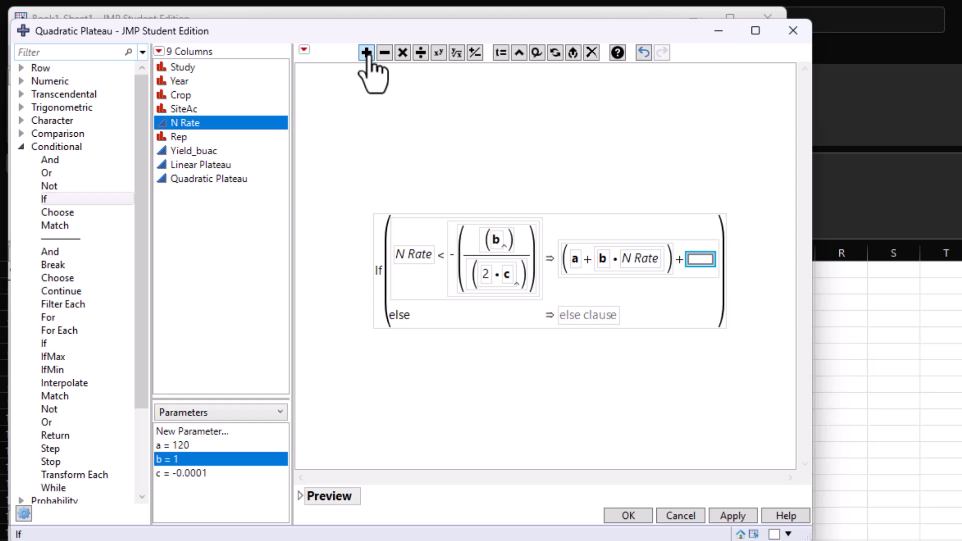
key(ctrl+z)
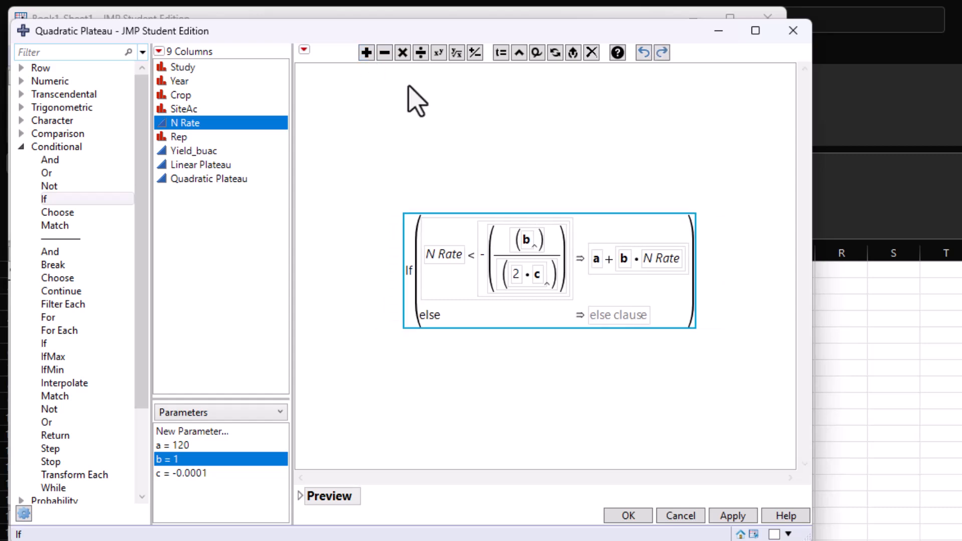
Add the term c · N Rate, with N Rate raised to the power 2, after b · N Rate in the then clause
click(640, 270)
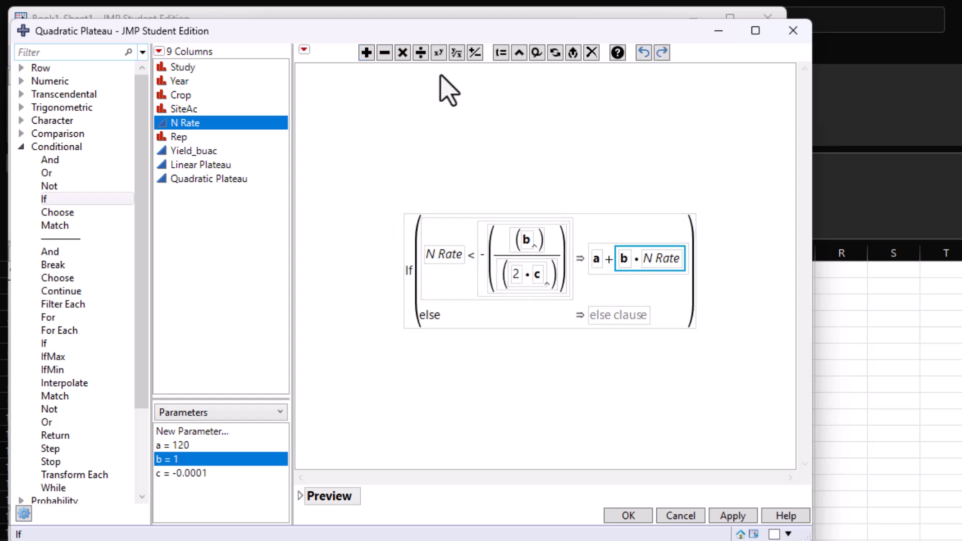
click(367, 53)
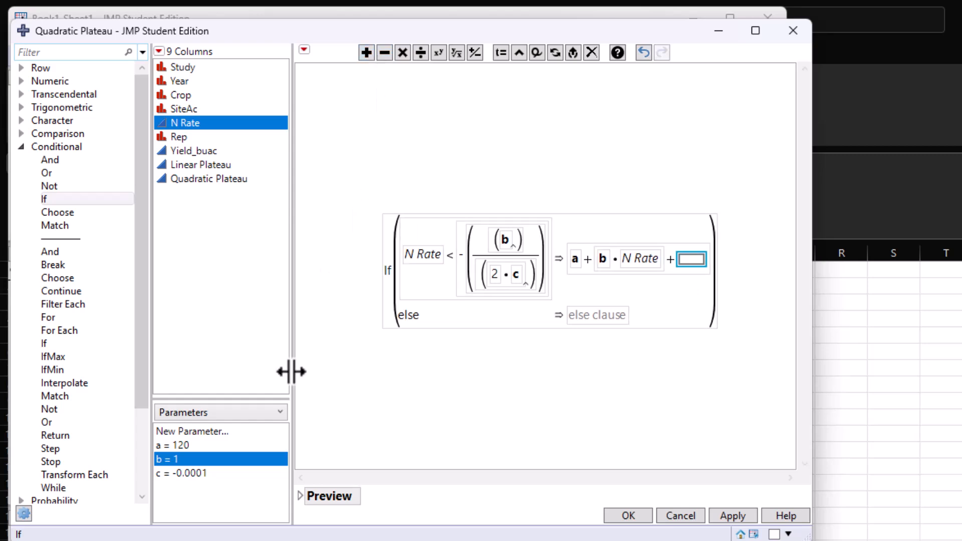
click(208, 473)
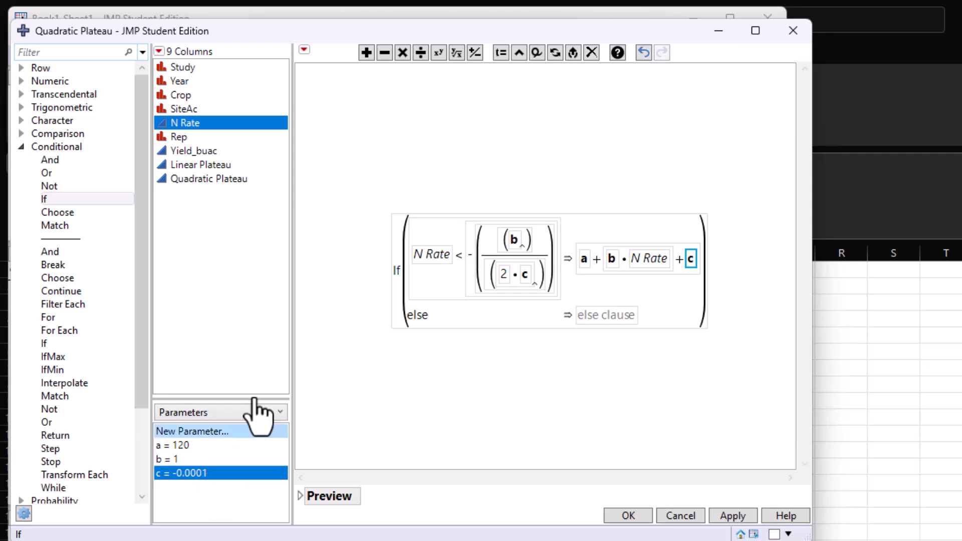
click(402, 52)
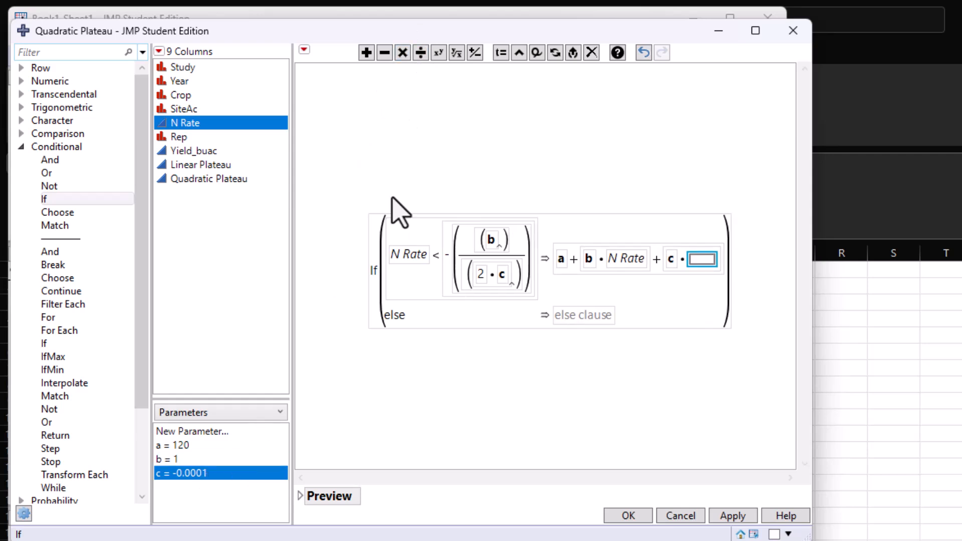
click(191, 124)
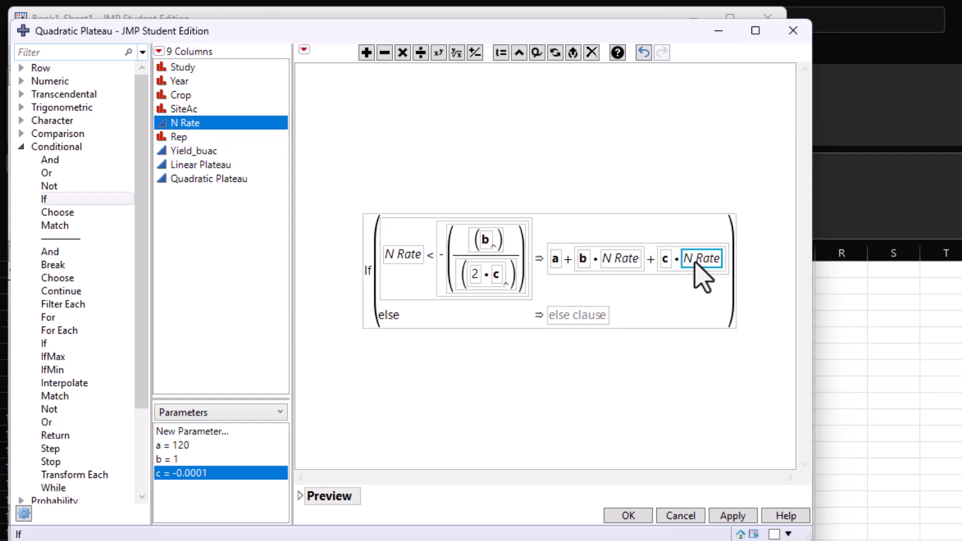
click(440, 54)
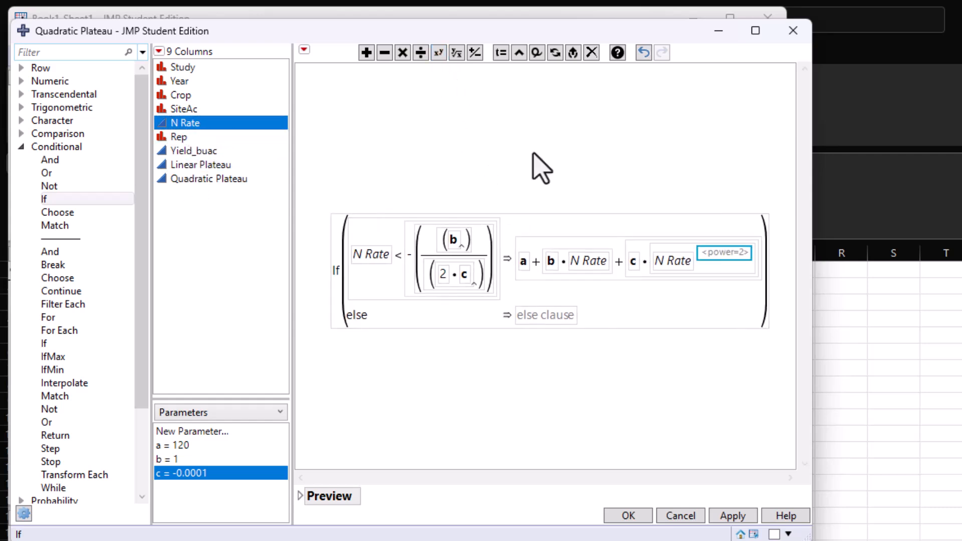
double_click(721, 259)
text(2)
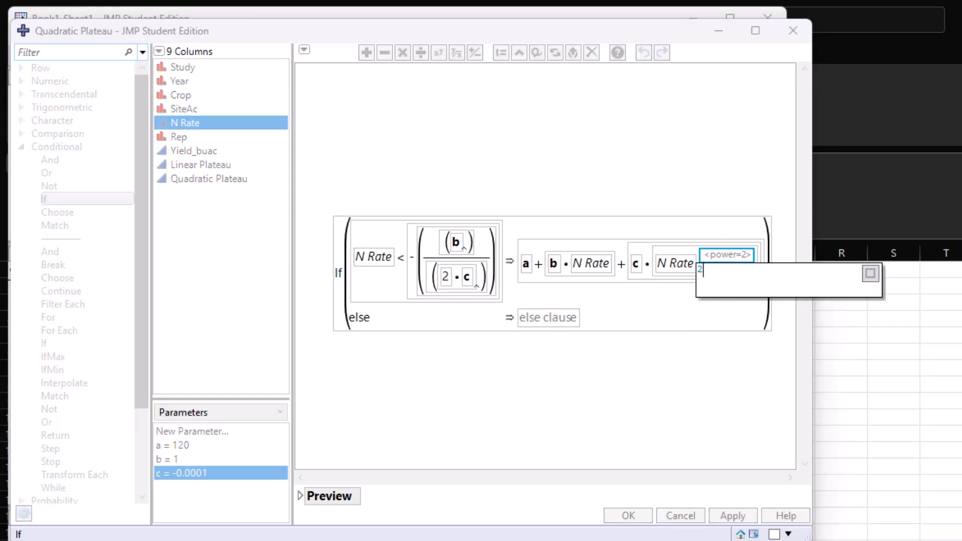
click(721, 248)
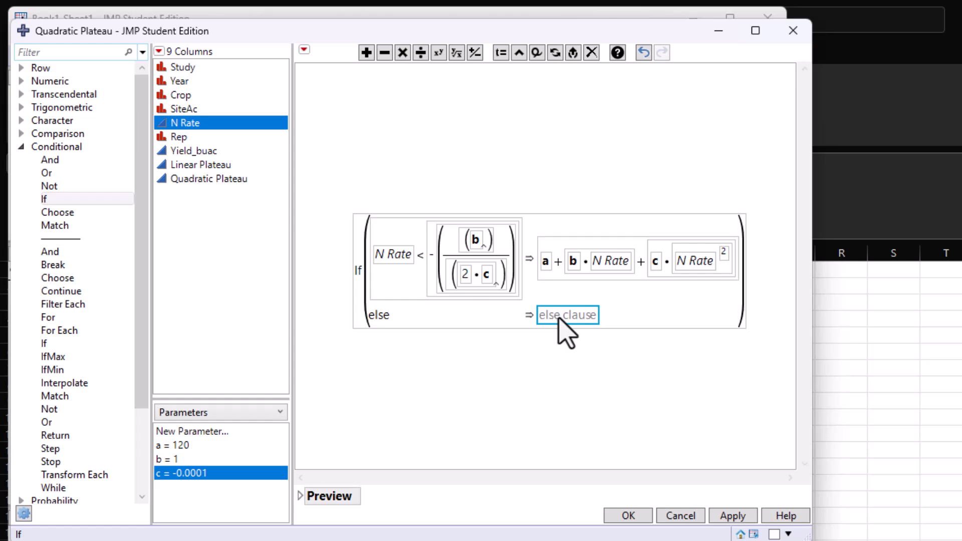
Enter the else clause as parameter a minus parameter b raised to the power 2
click(219, 445)
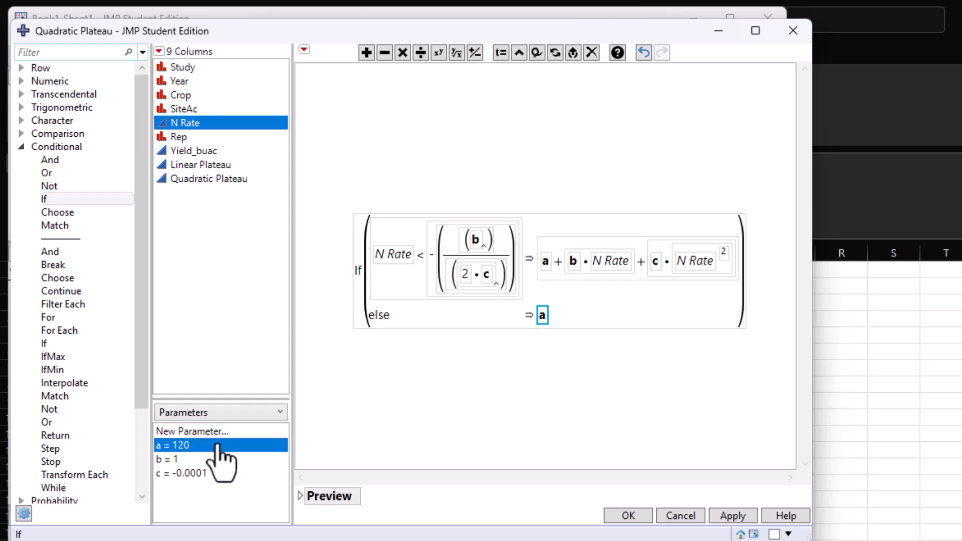
click(384, 53)
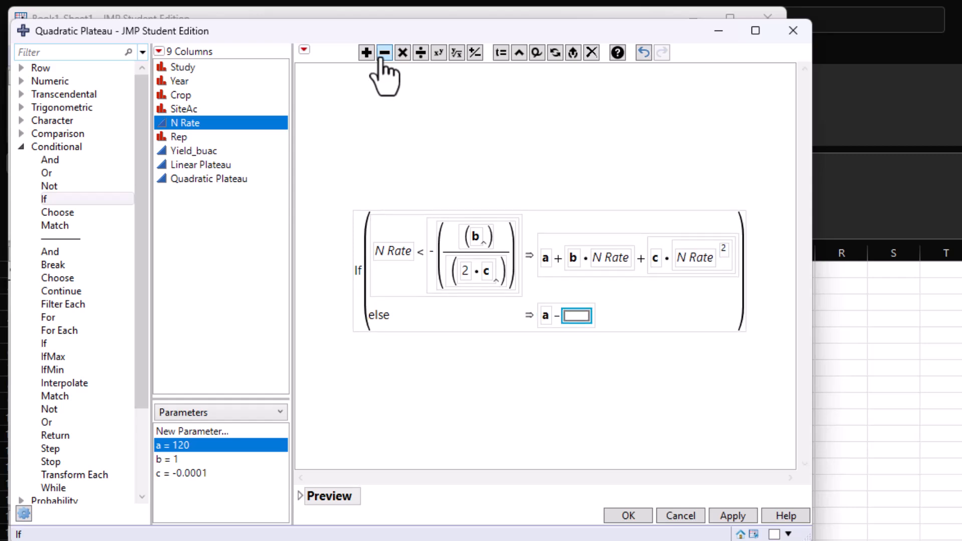
click(191, 458)
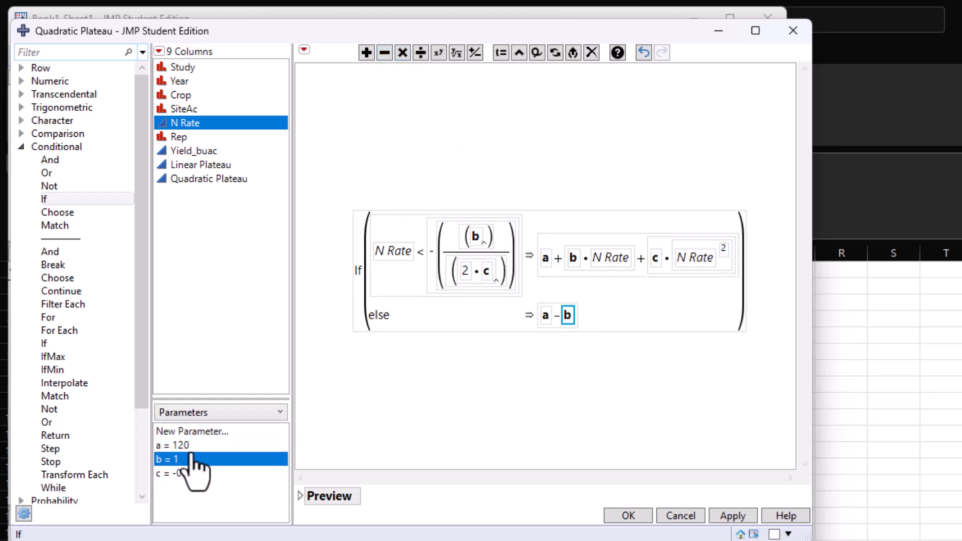
click(439, 54)
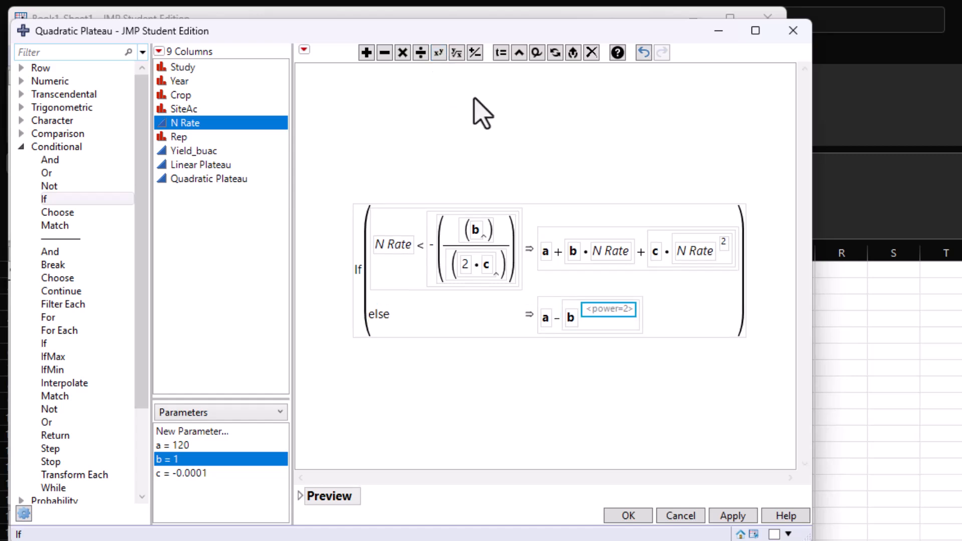
click(624, 313)
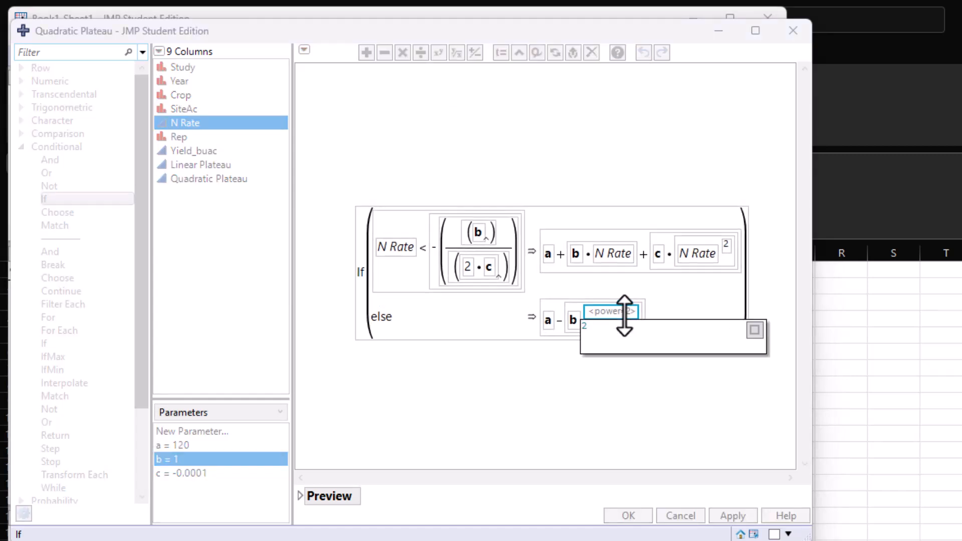
key(Return)
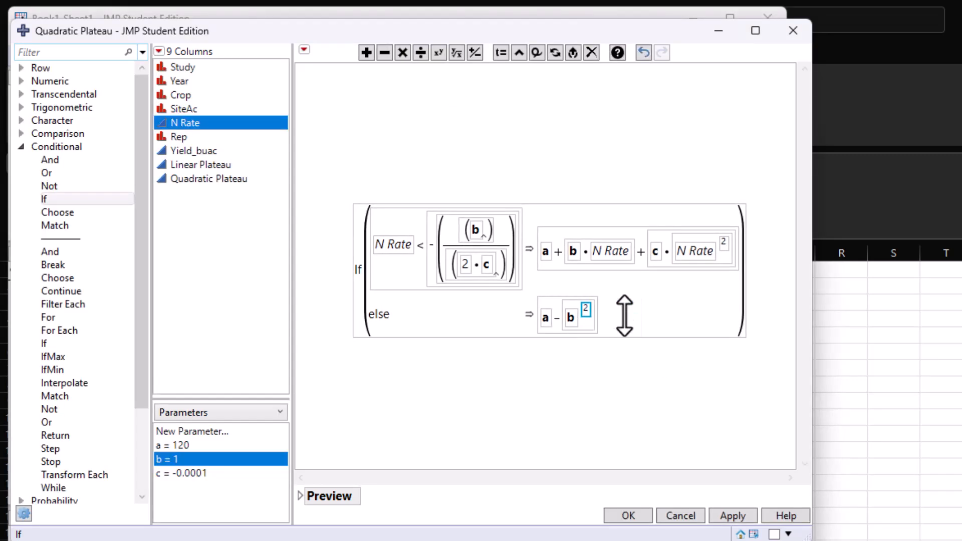
Divide the squared b in the else clause by (4 · c) and apply the completed formula to the Quadratic Plateau column
click(579, 328)
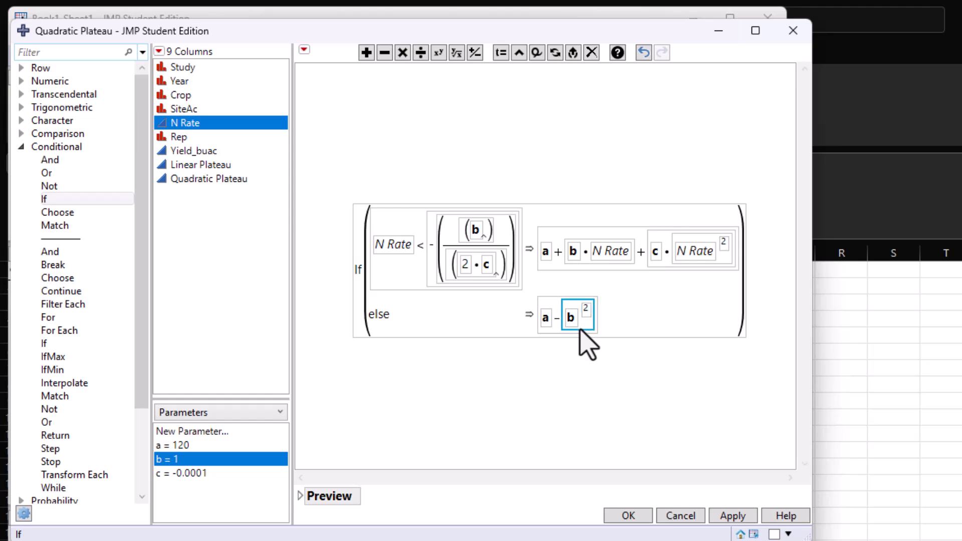
click(420, 52)
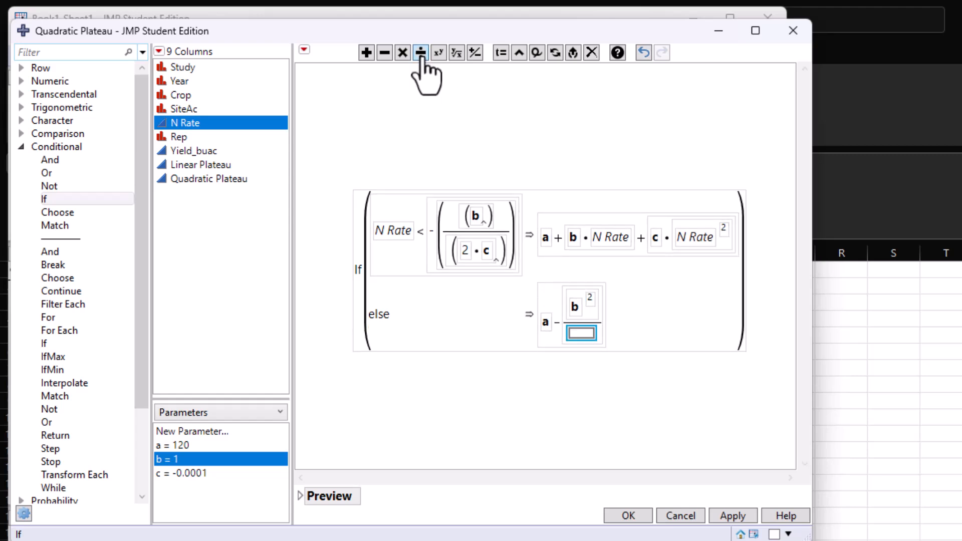
text(()
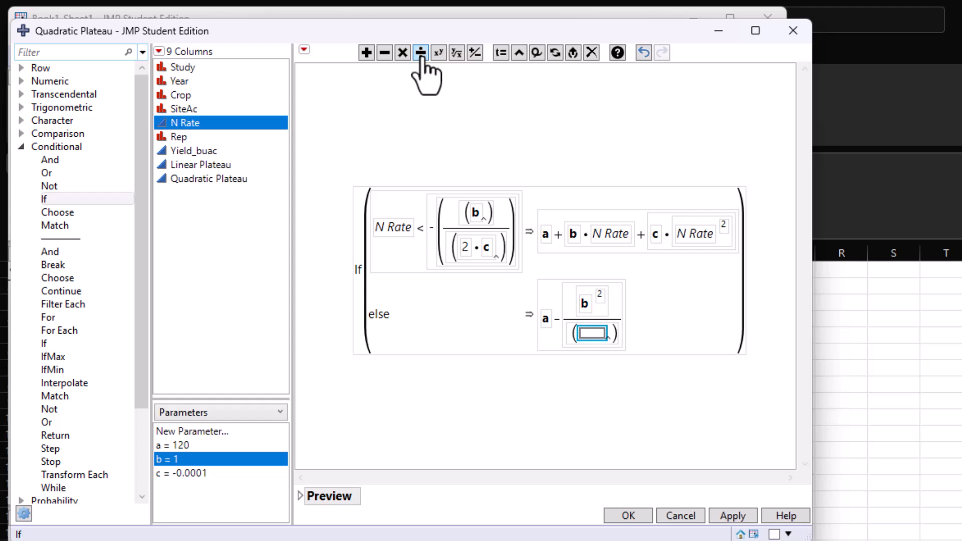
text(4)
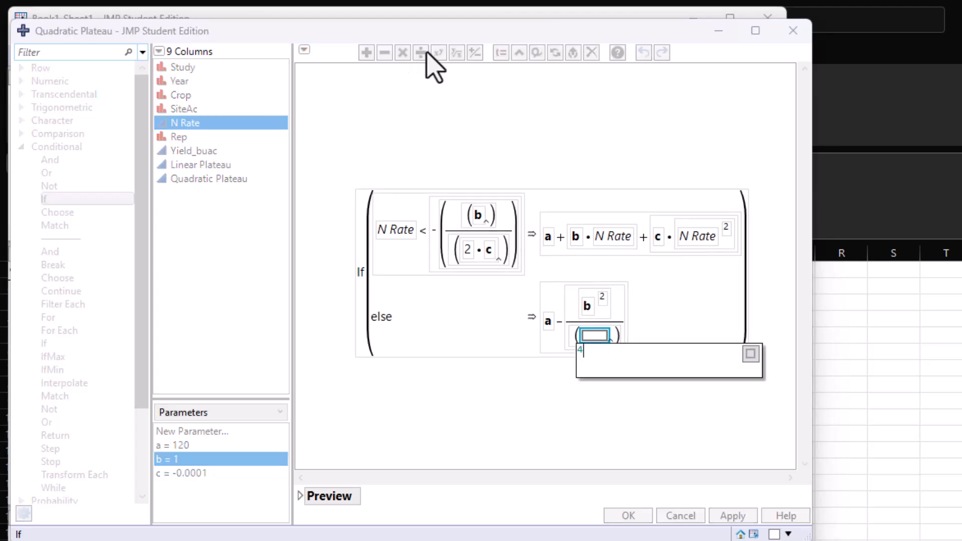
key(Return)
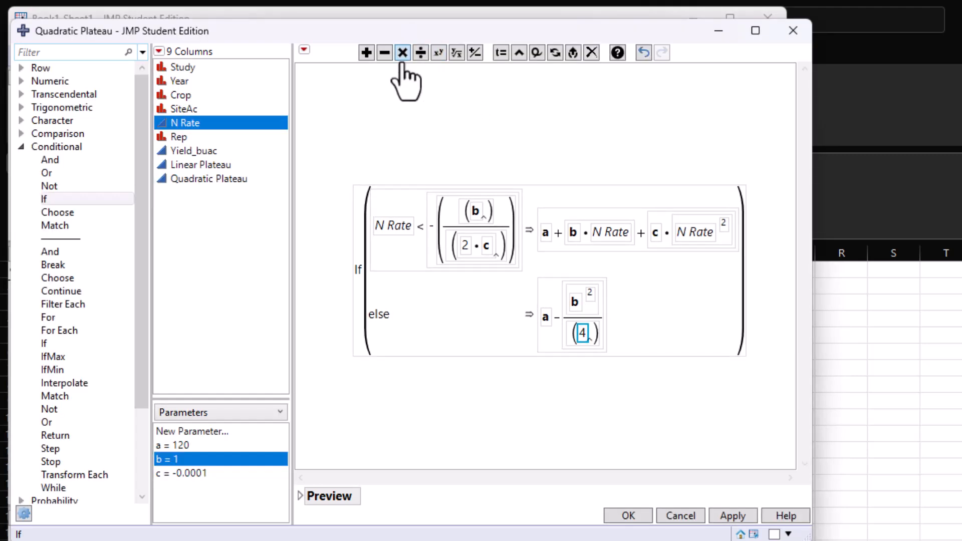
click(402, 53)
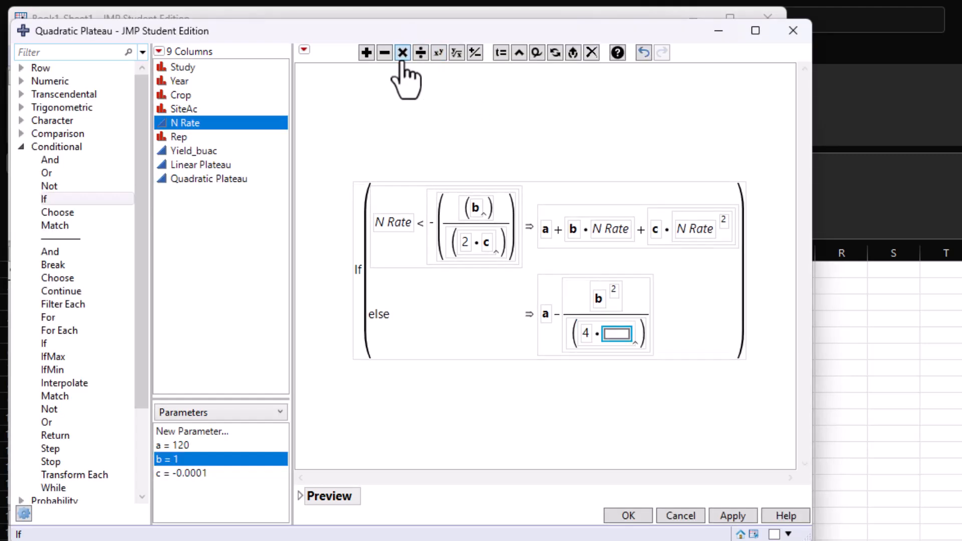
click(201, 472)
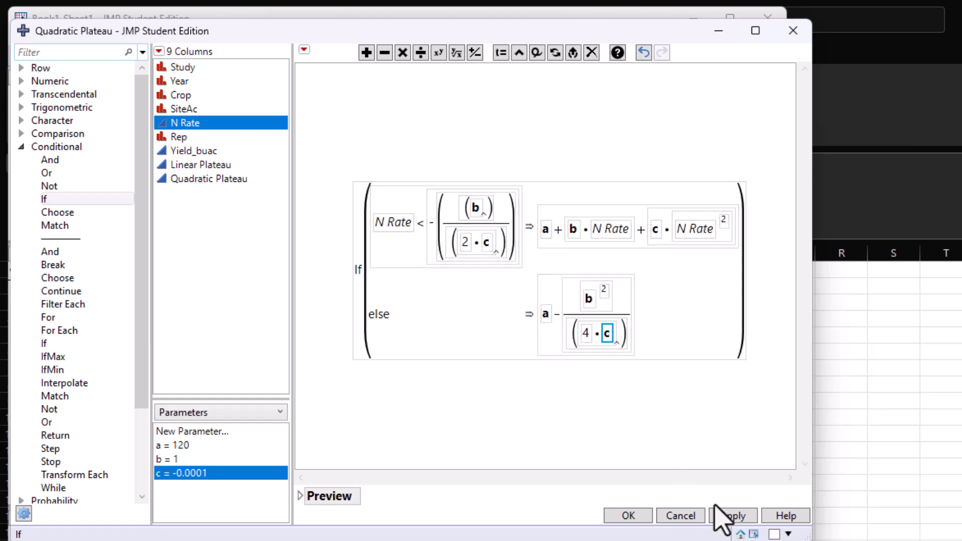
click(741, 518)
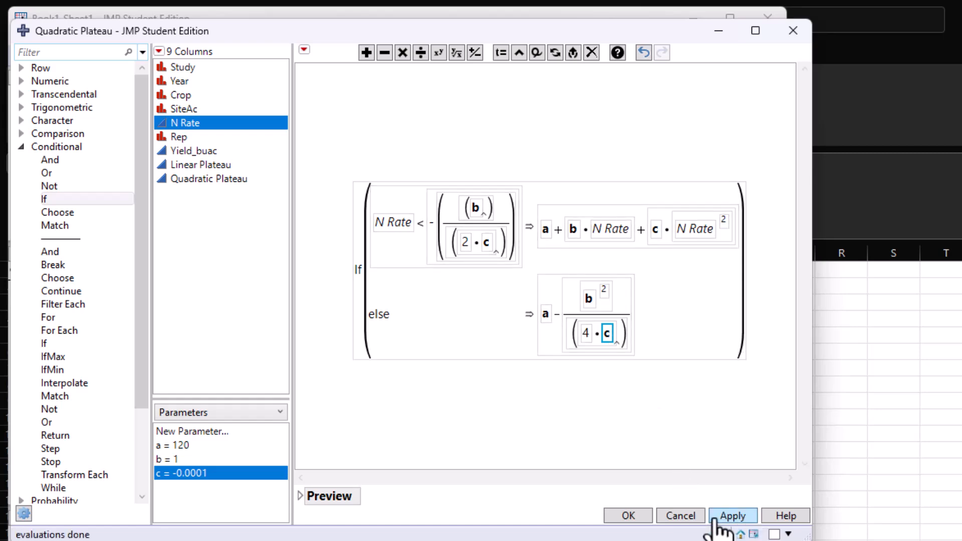
click(630, 520)
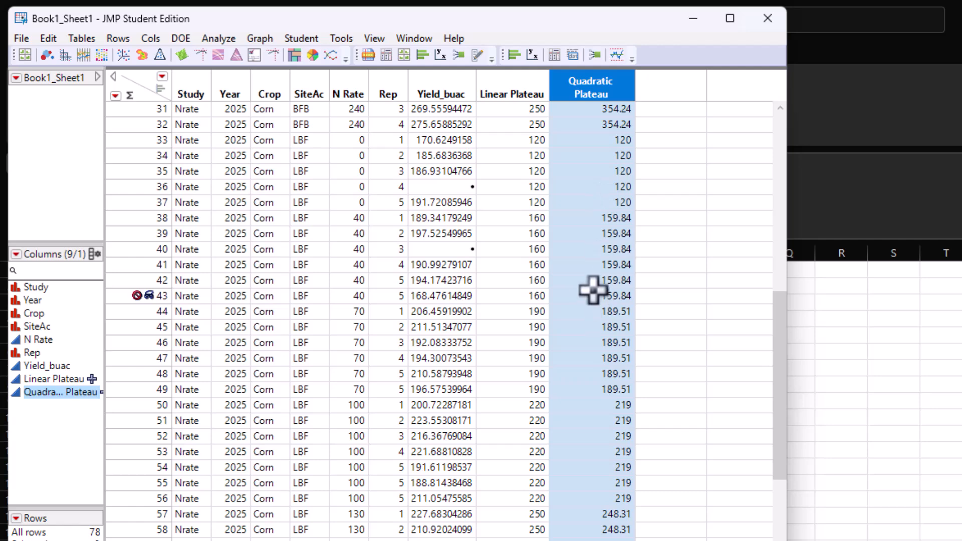
Start a Nonlinear analysis with Yield_buac as the Y response and Quadratic Plateau as the X predictor formula
click(219, 40)
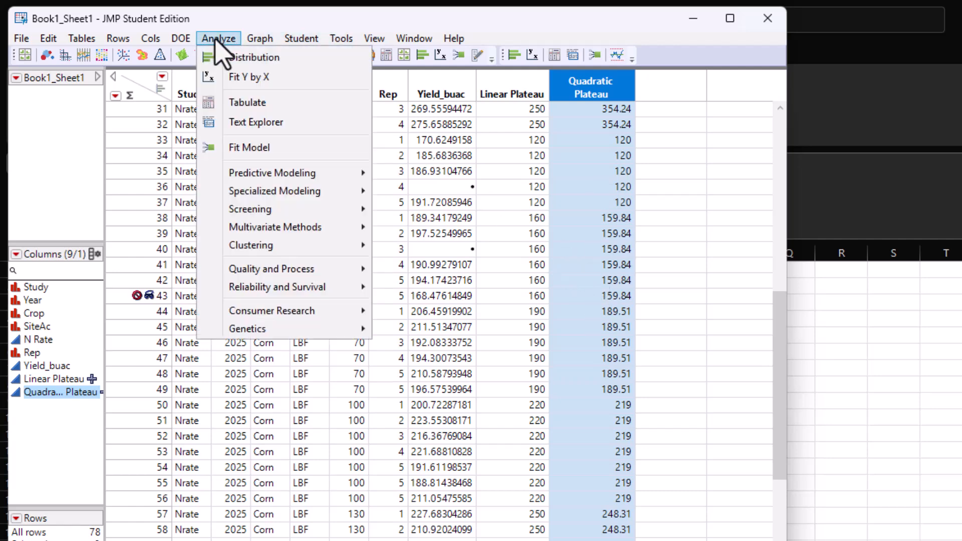
mouse_move(300, 191)
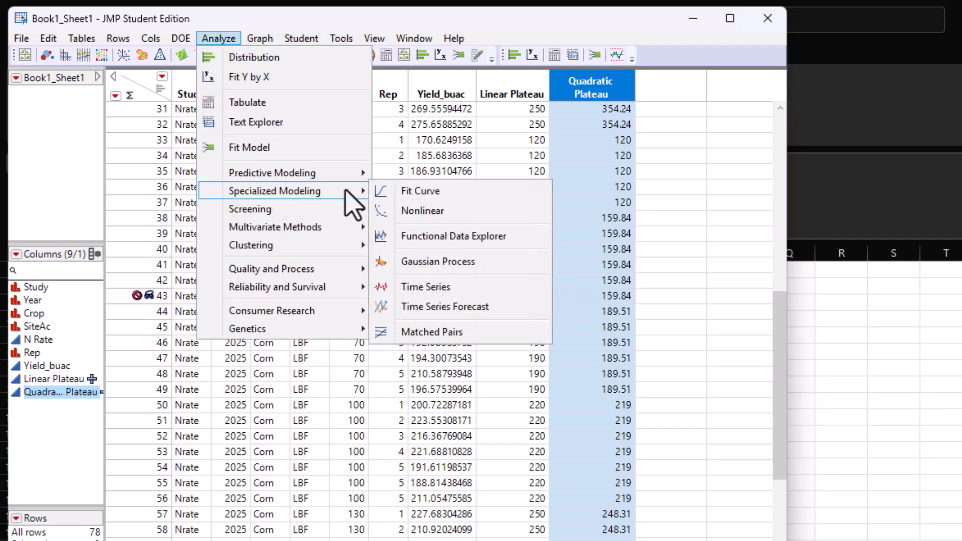
click(420, 208)
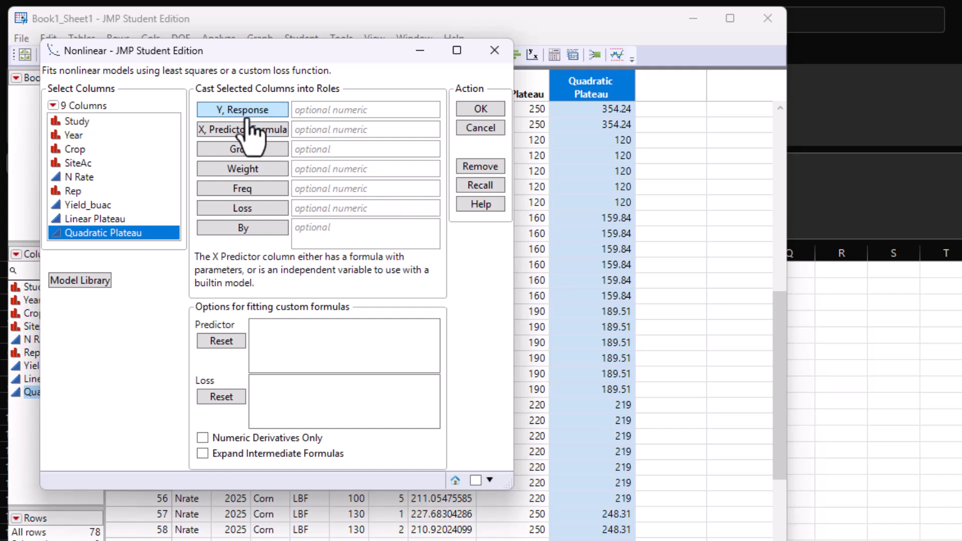
click(90, 205)
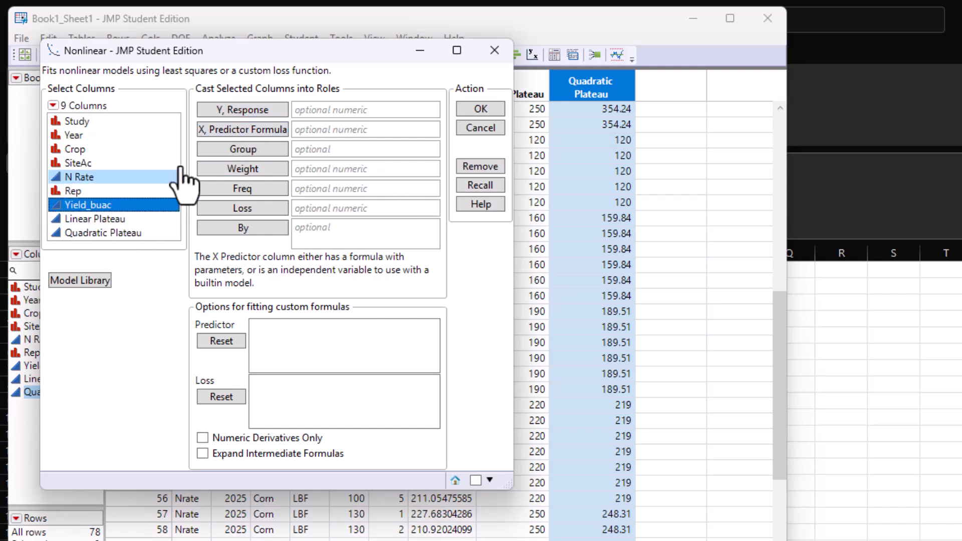
click(235, 110)
click(120, 233)
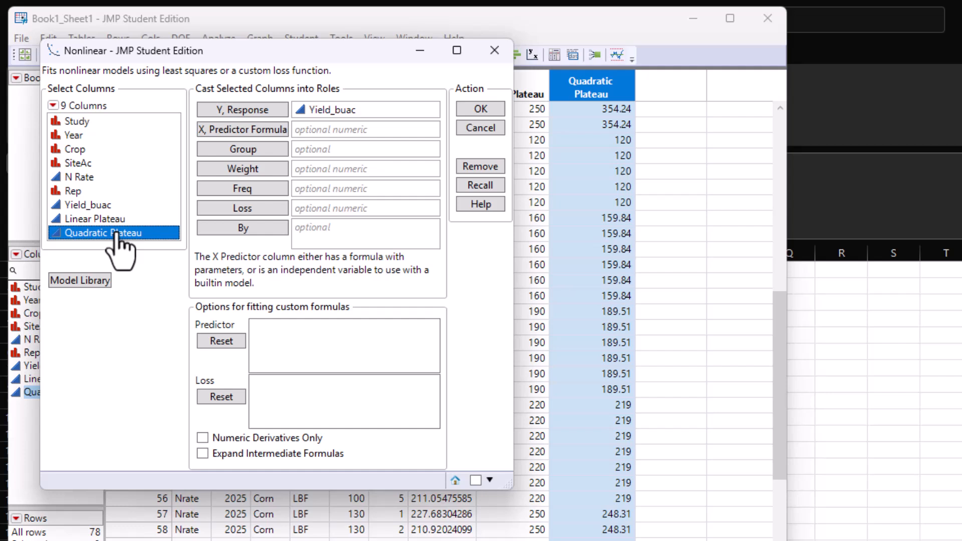
click(243, 130)
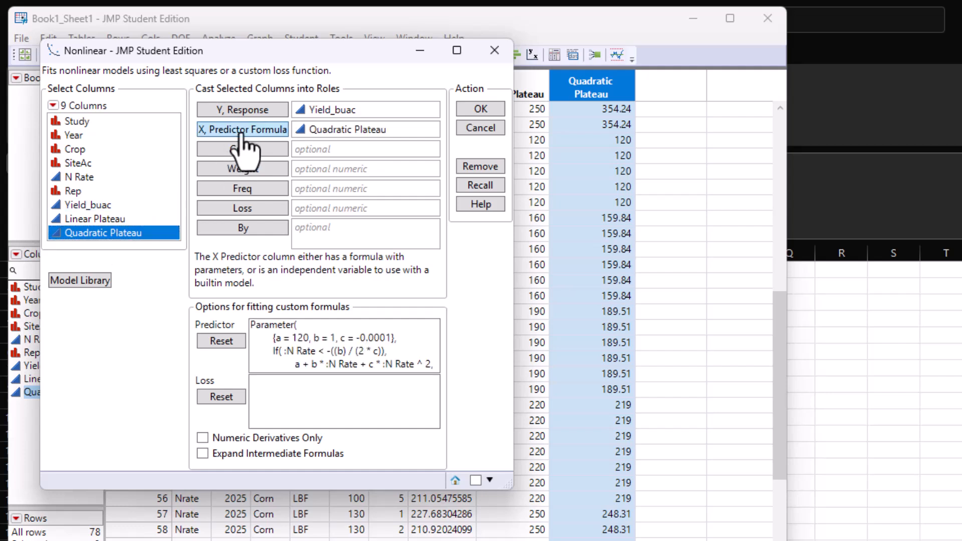
Assign SiteAc as the By variable and run the Nonlinear analysis
click(97, 164)
click(223, 228)
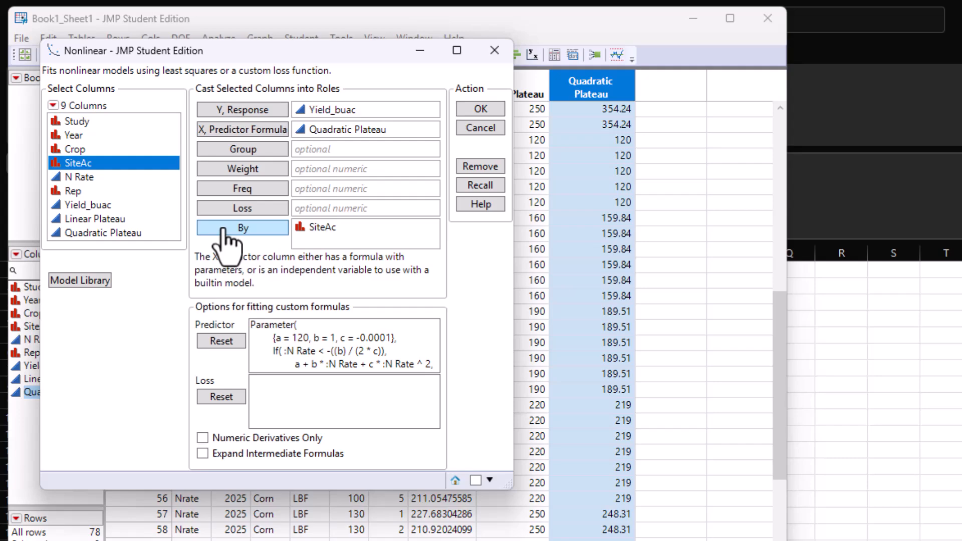
click(481, 110)
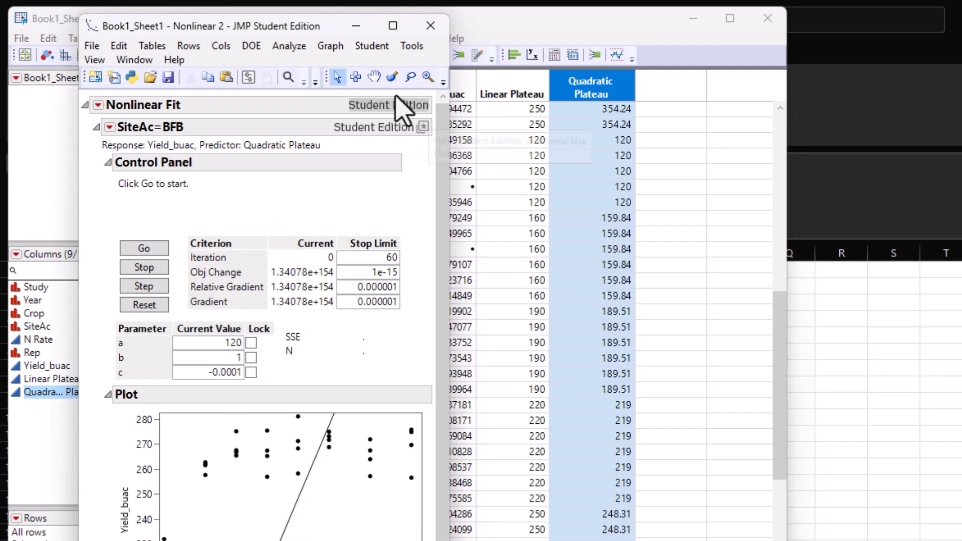
Place the Quadratic Plateau report beside the Linear Plateau report, with both showing site BFB
drag(301, 26, 520, 17)
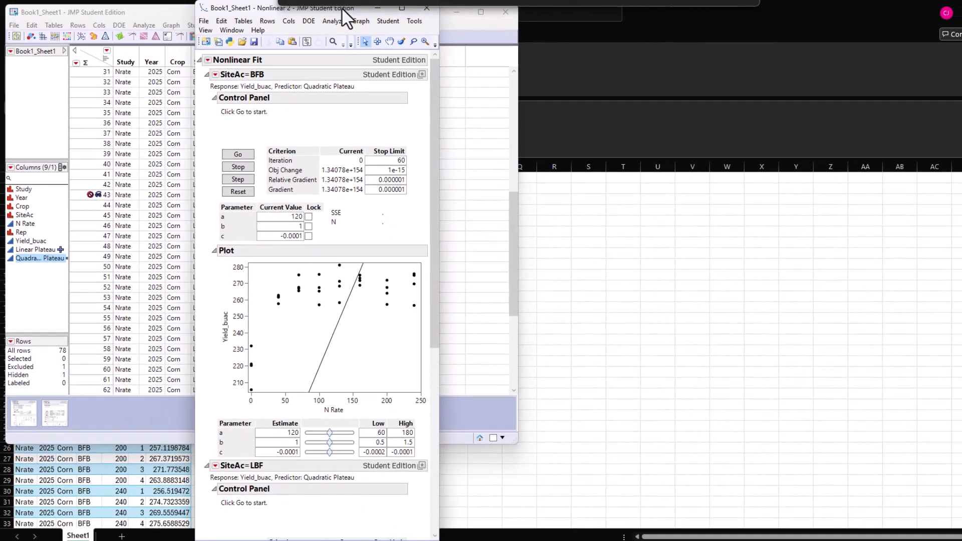
drag(343, 9, 369, 8)
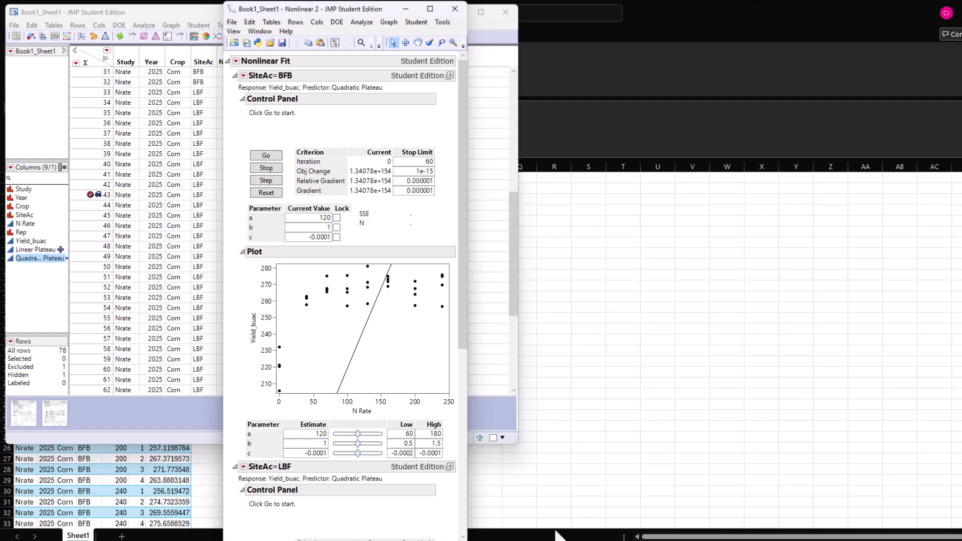
click(331, 538)
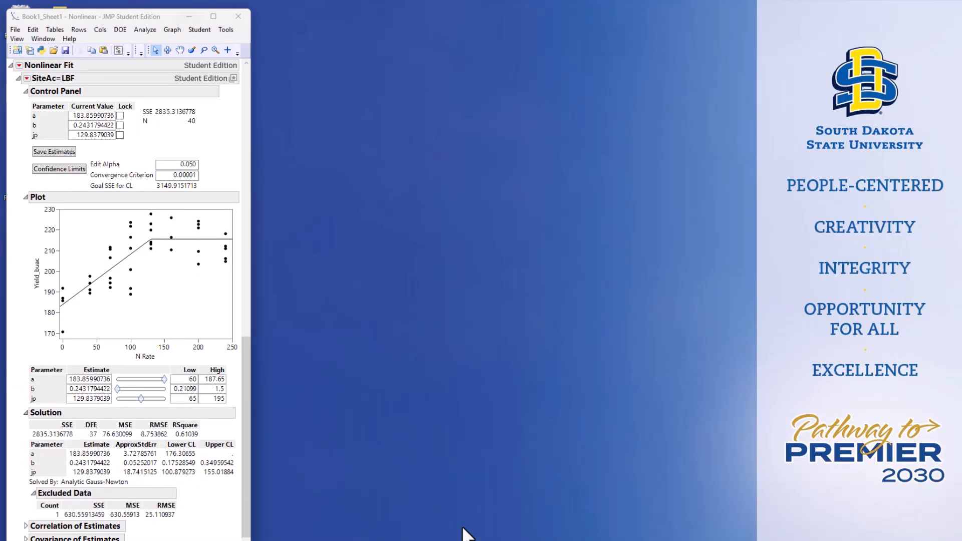
click(469, 507)
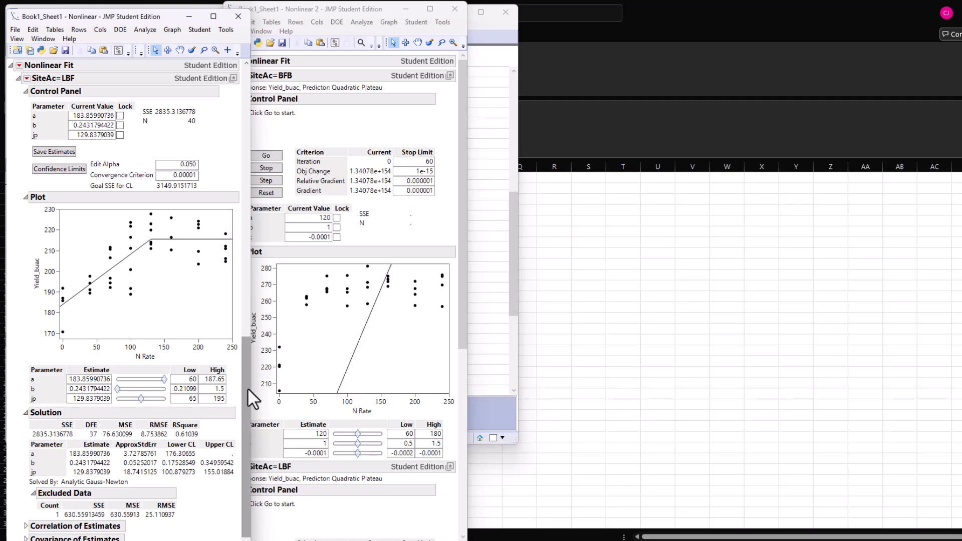
drag(247, 388, 242, 116)
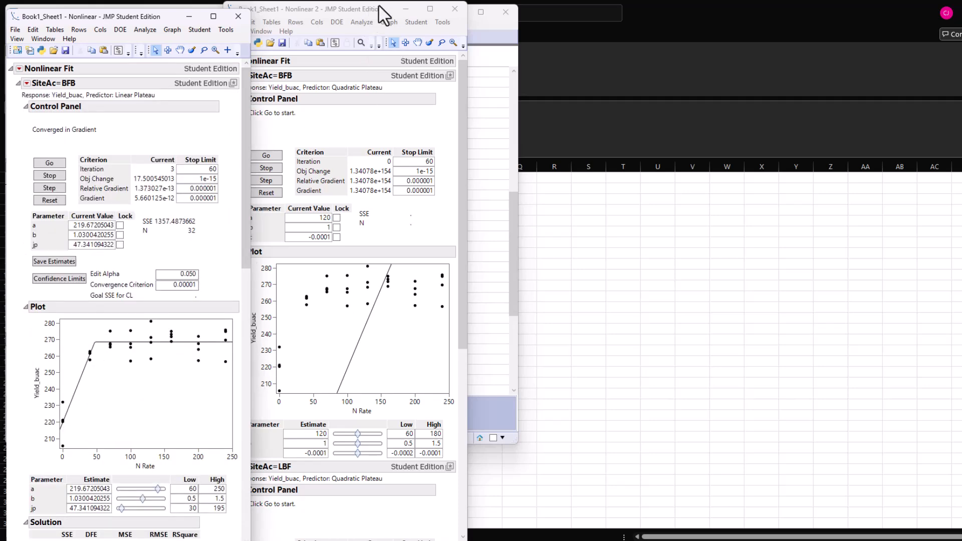
drag(379, 6, 409, 13)
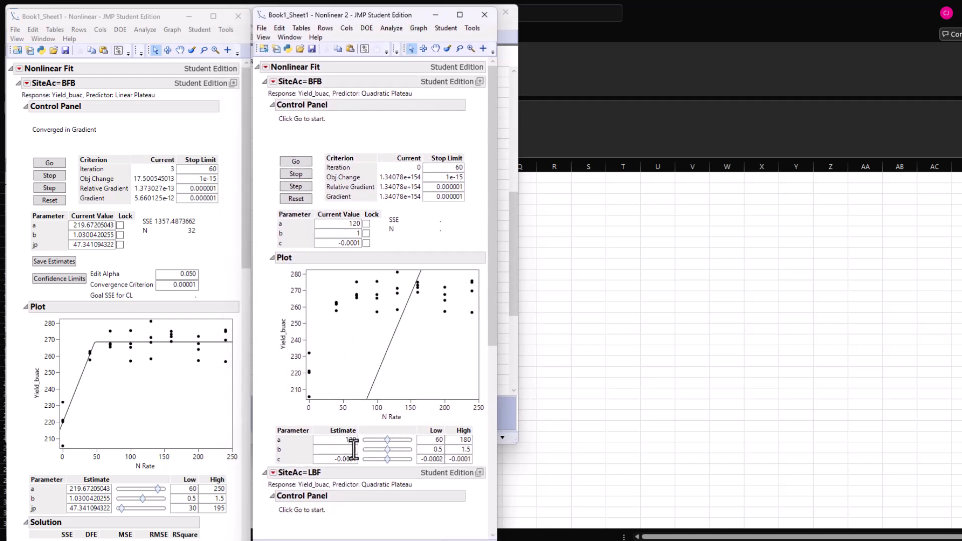
Fit the quadratic plateau model for site BFB and compute confidence limits for its parameters
click(300, 163)
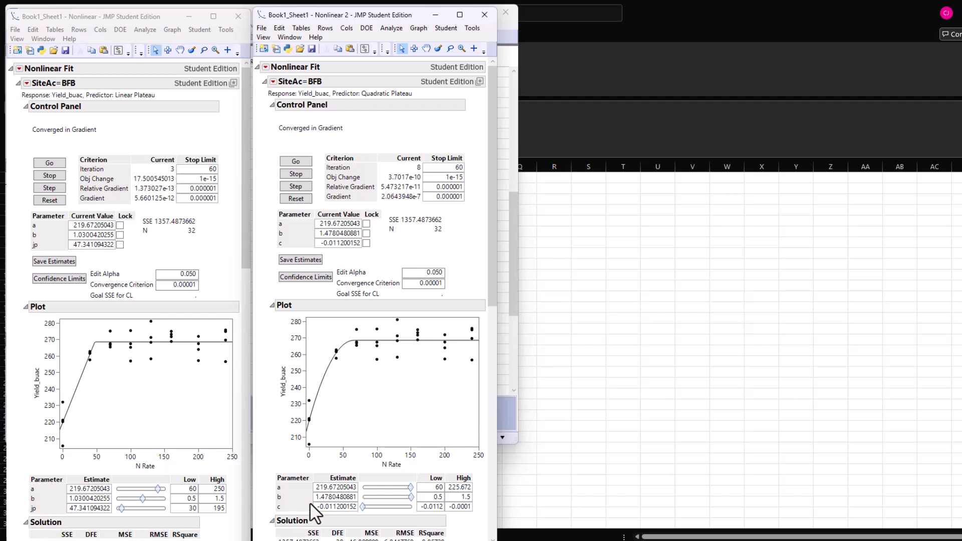
click(305, 279)
scroll(330, 380, down, 3)
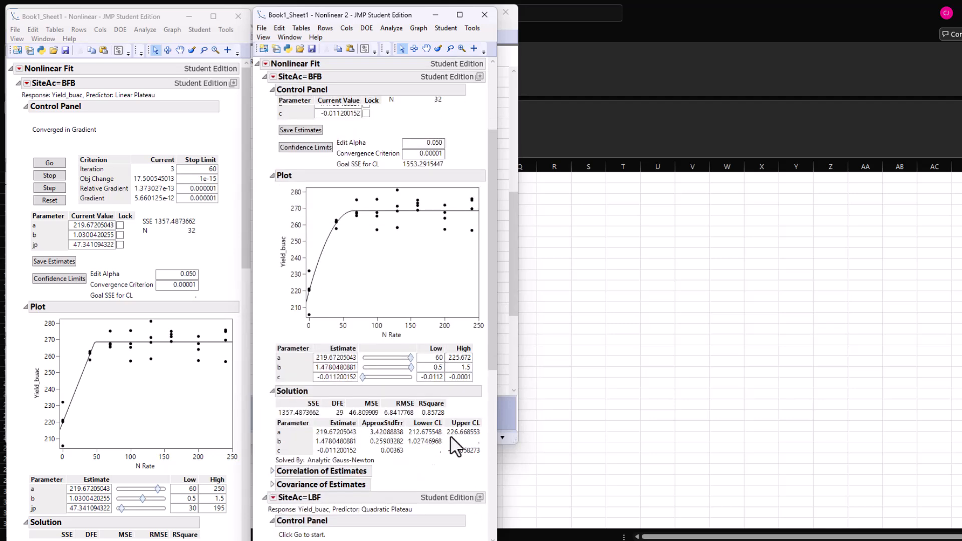
Set the BFB fit's Convergence Criterion to 0.01 and recompute the confidence limits
double_click(434, 153)
click(441, 153)
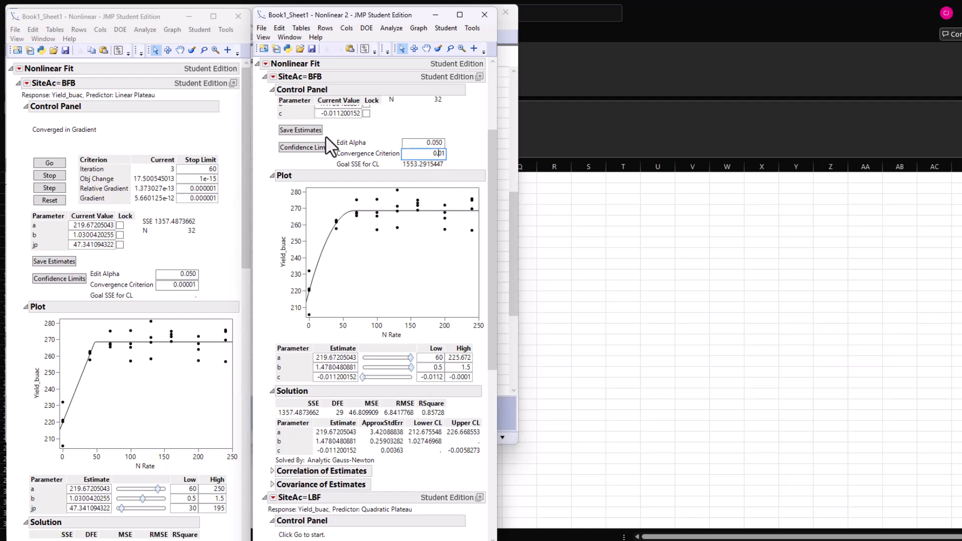
click(316, 149)
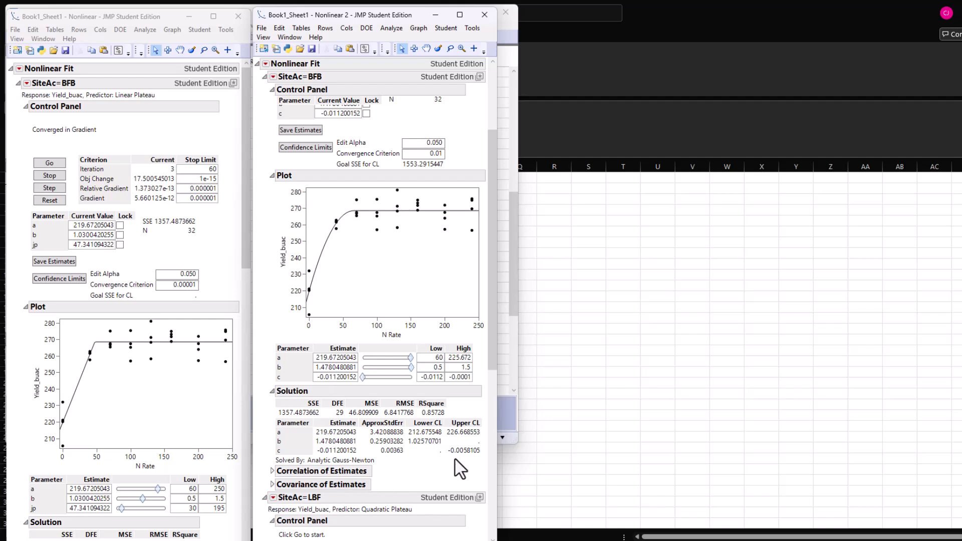
Set the BFB fit's alpha to 0.32 and recompute the confidence limits
click(441, 143)
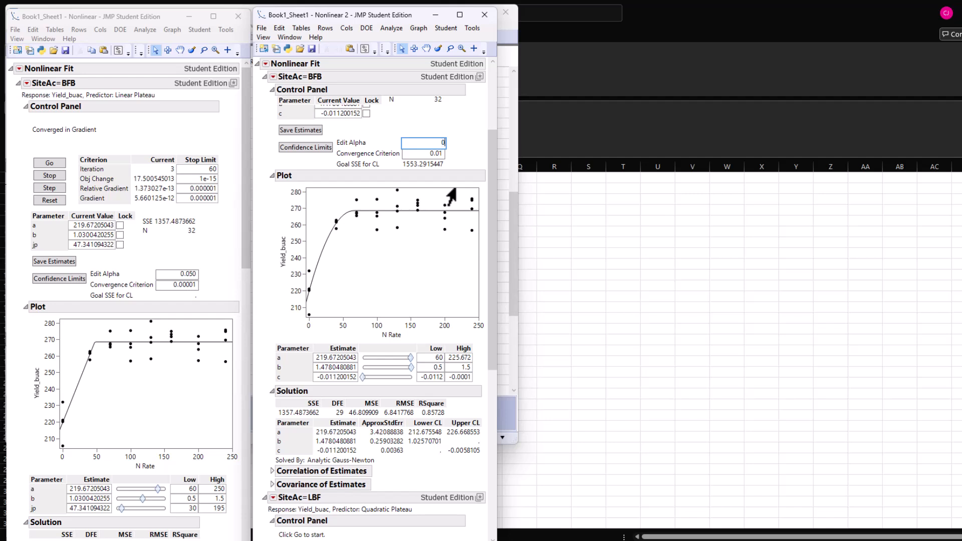
text(0.32)
click(305, 147)
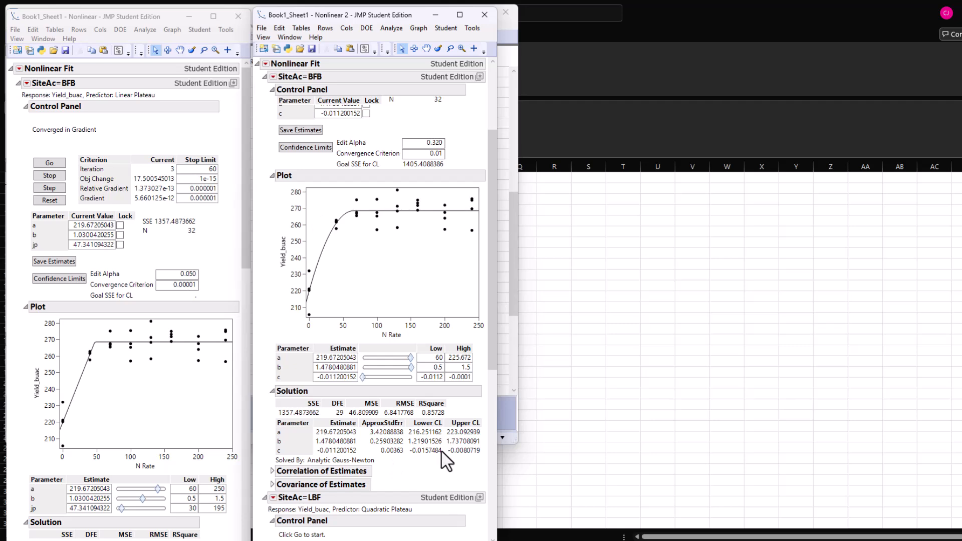
Bring the LBF results into view in both reports and run the quadratic plateau fit for site LBF
scroll(342, 256, down, 10)
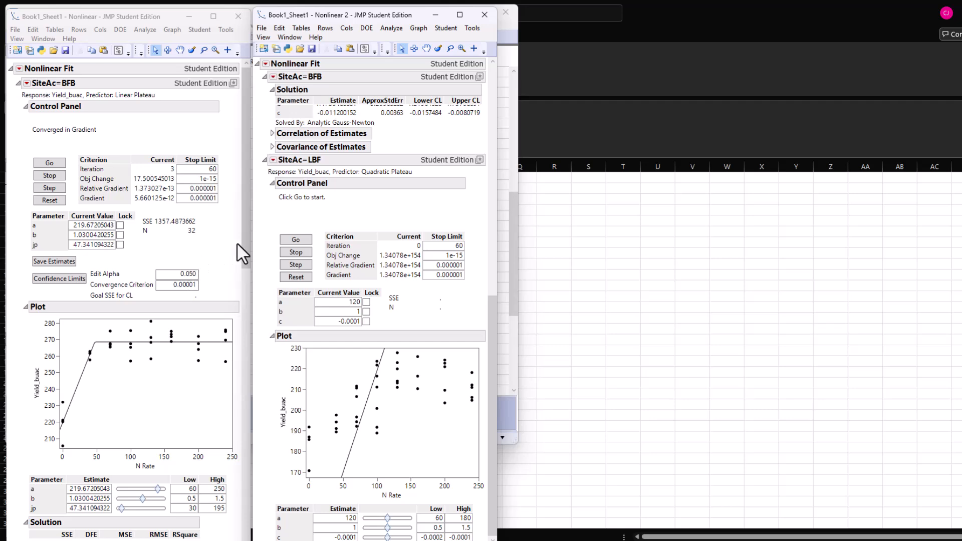
drag(244, 247, 232, 532)
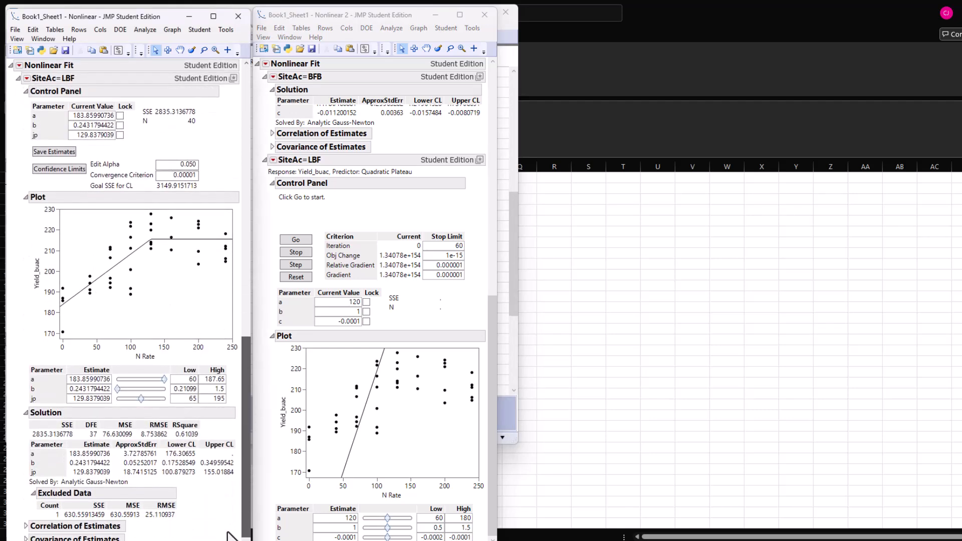
click(305, 242)
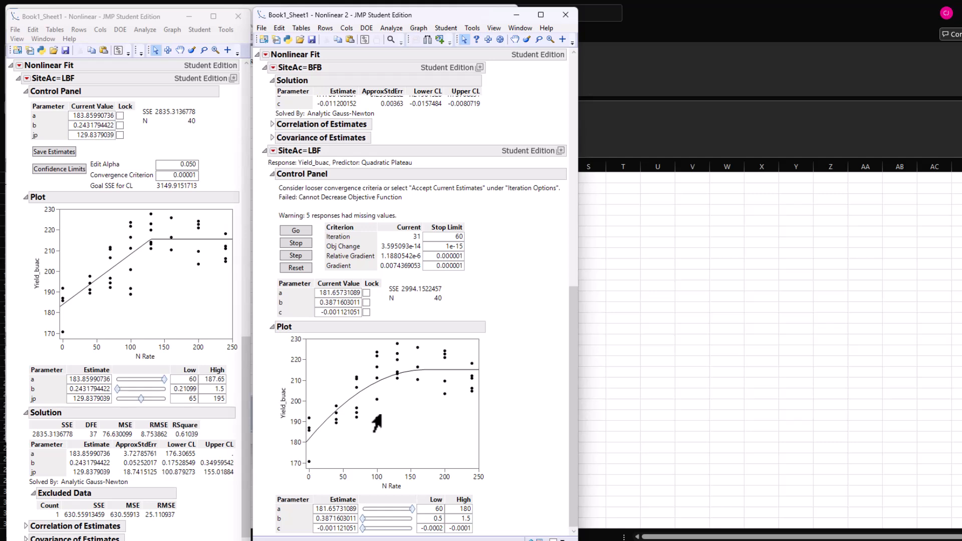
Hide and exclude the two lowest LBF yields at N Rate 100 (rows 54 and 55) and rerun the LBF quadratic plateau fit
drag(382, 413, 371, 434)
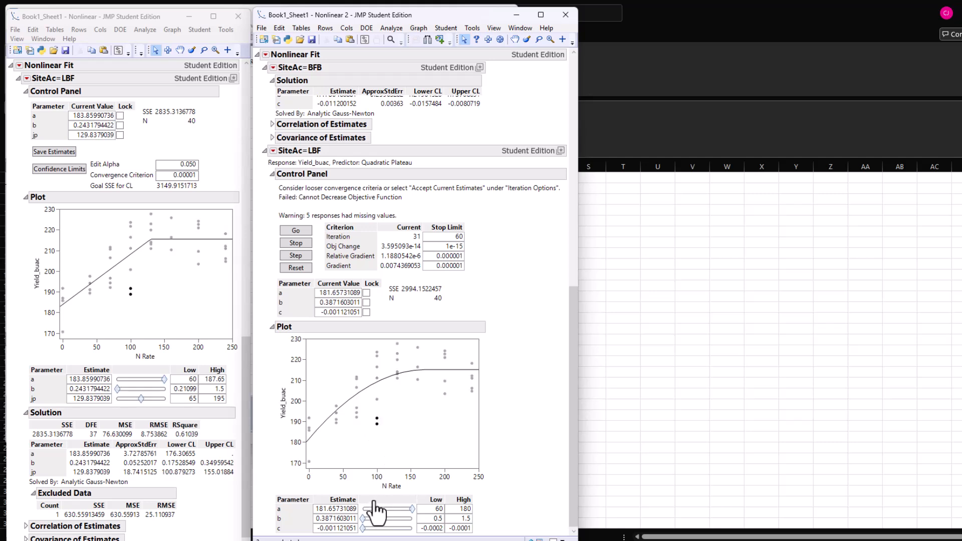
mouse_move(400, 538)
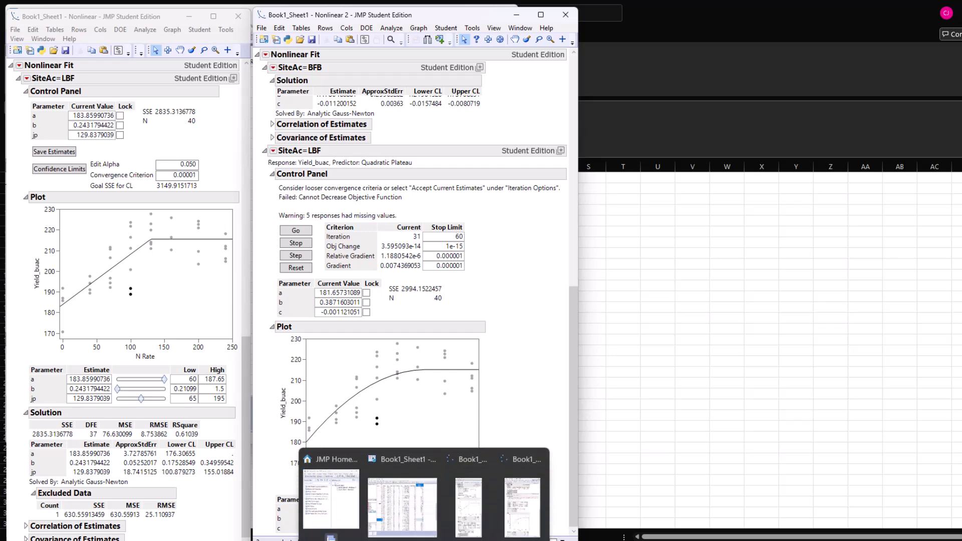
click(401, 501)
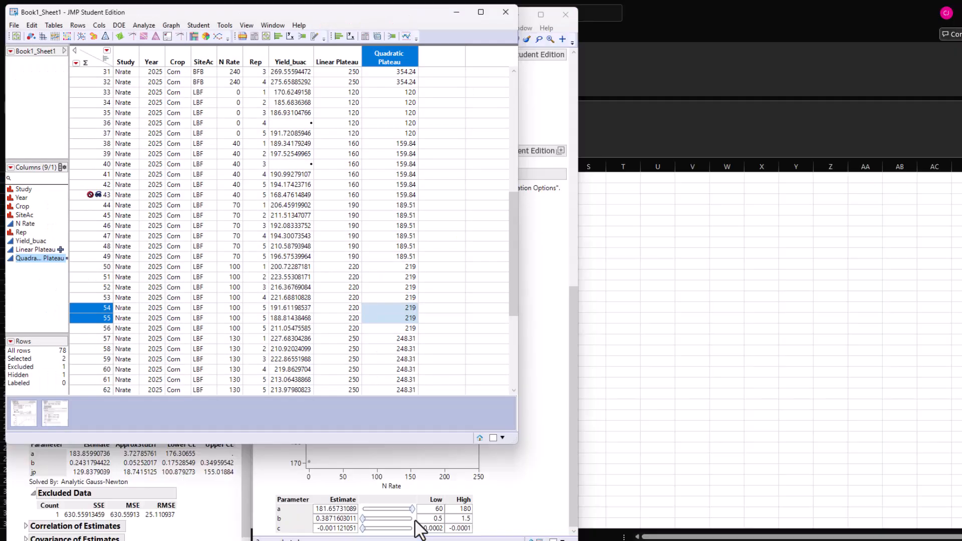
right_click(95, 308)
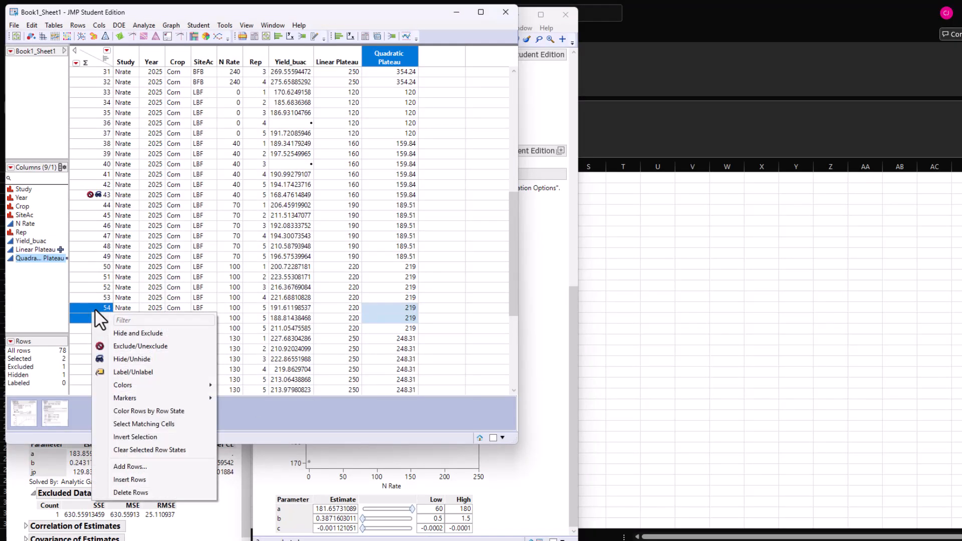
key(Escape)
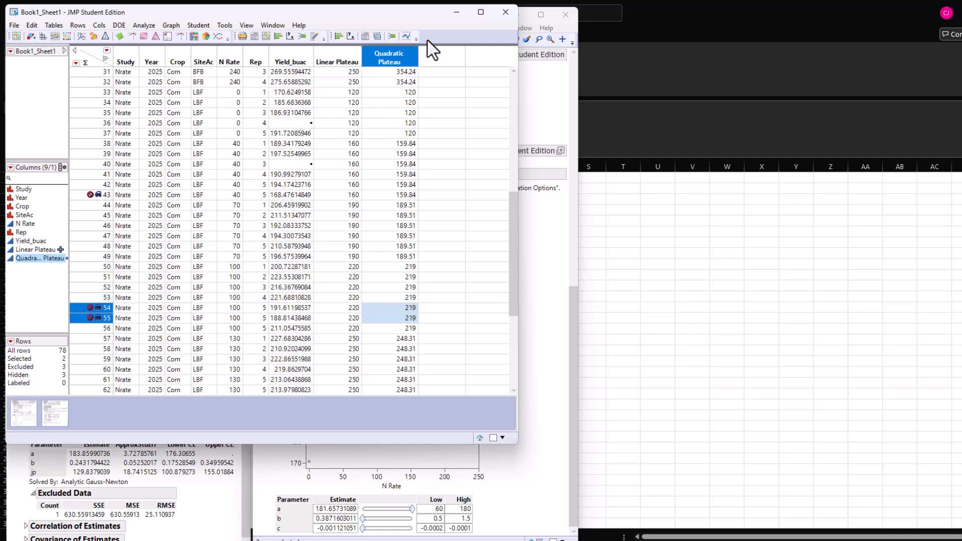
click(452, 13)
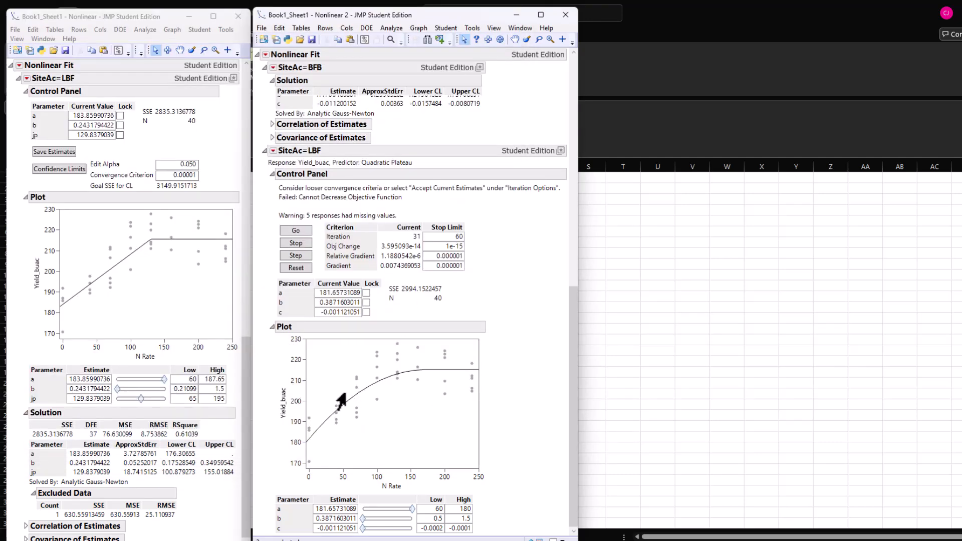
click(299, 232)
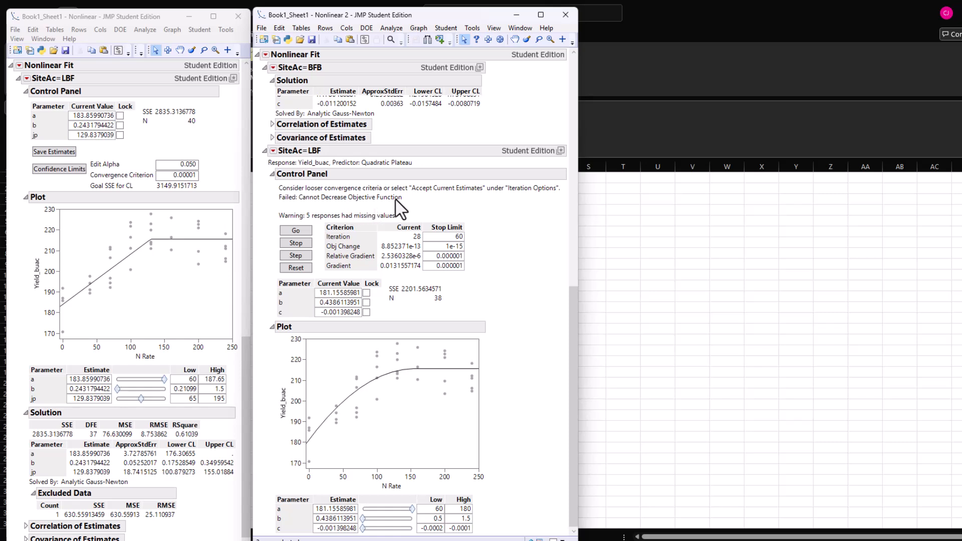
Set the Obj Change stop limit of the LBF fit to 1e-10 and rerun the fit
click(440, 246)
drag(464, 244, 446, 244)
key(BackSpace)
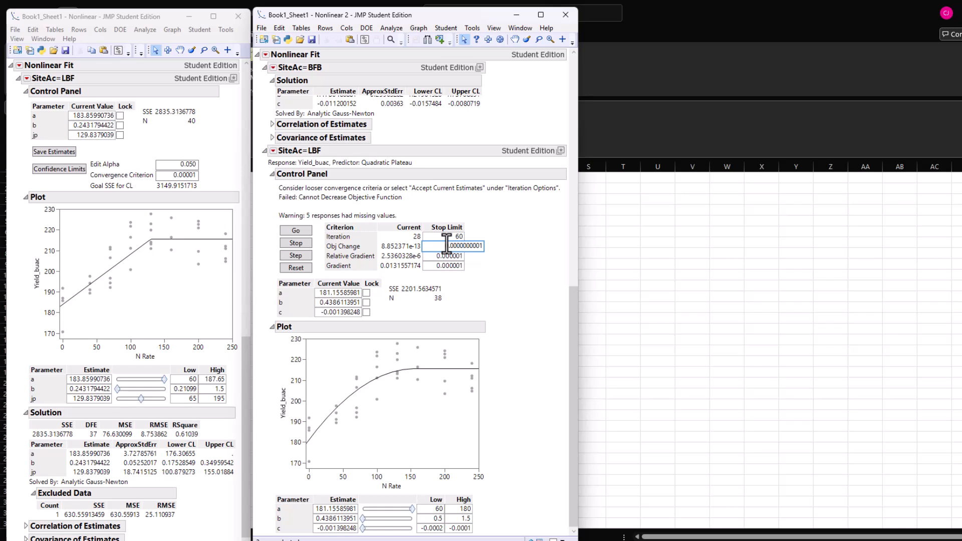
click(499, 294)
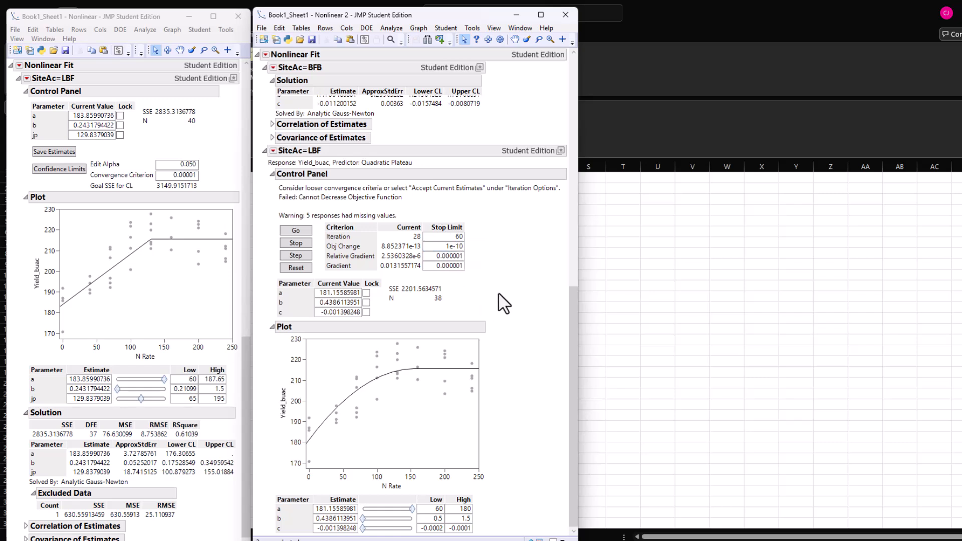
click(300, 232)
Adjust the LBF starting estimates to a = 168.26 and b = 0.5652, rerun the fit and review the solution
drag(413, 512, 366, 519)
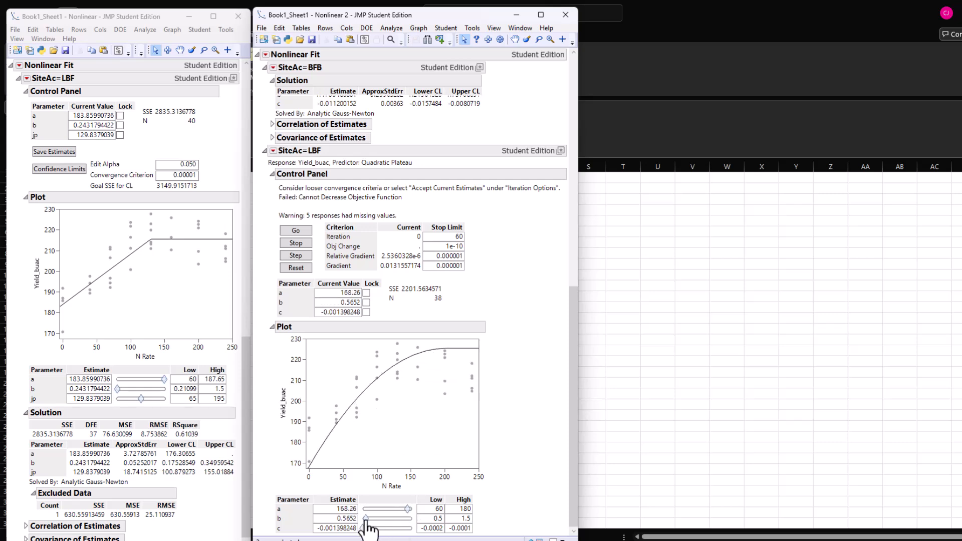
click(296, 231)
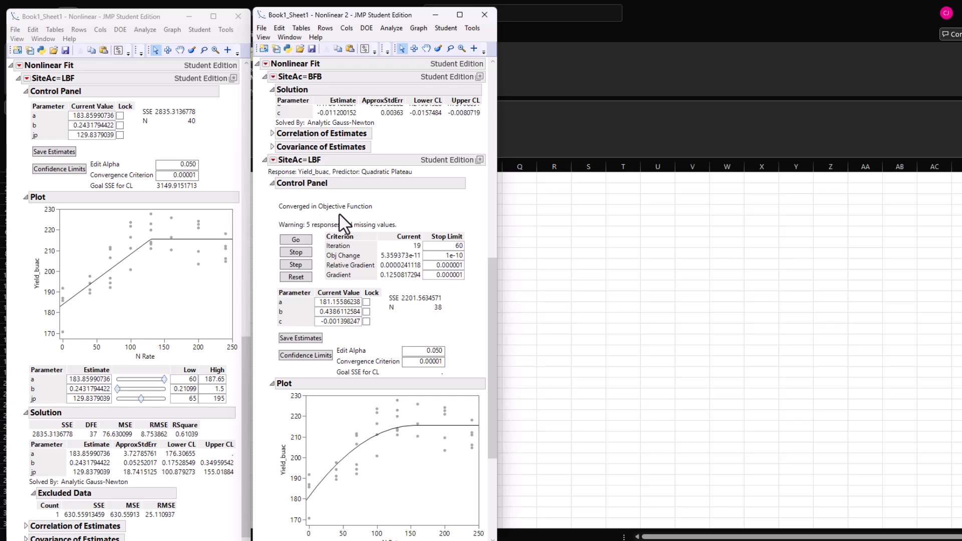
scroll(340, 230, down, 5)
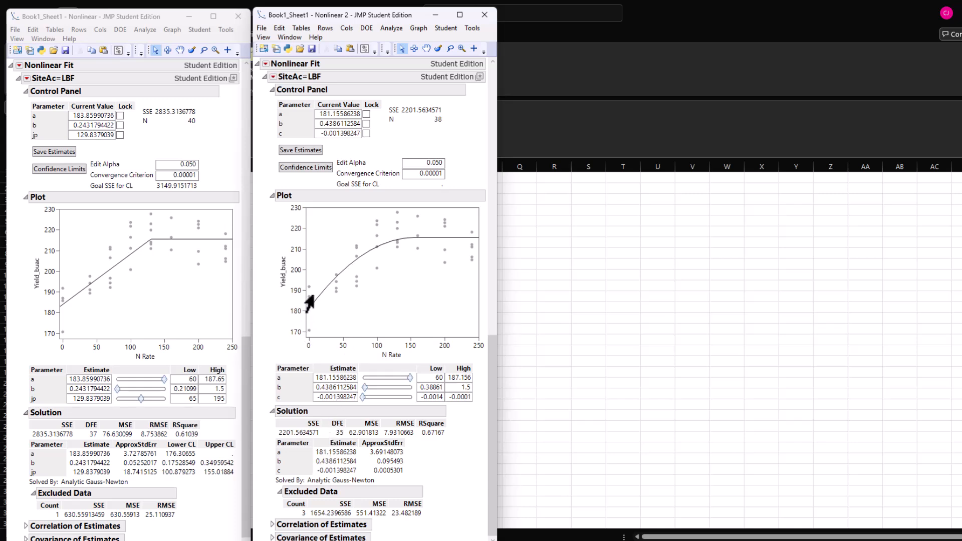
Compute the confidence limits for the LBF quadratic plateau fit
click(423, 278)
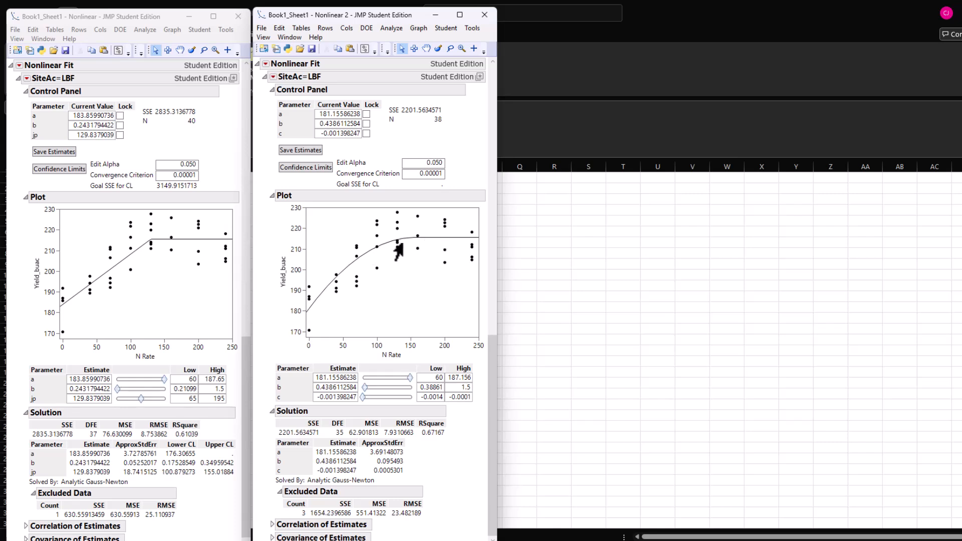
click(308, 169)
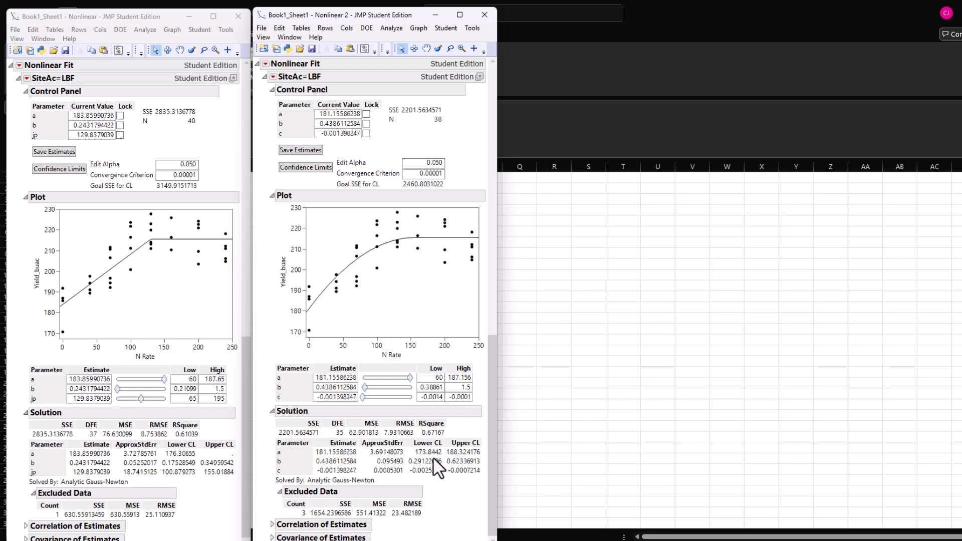
right_click(412, 244)
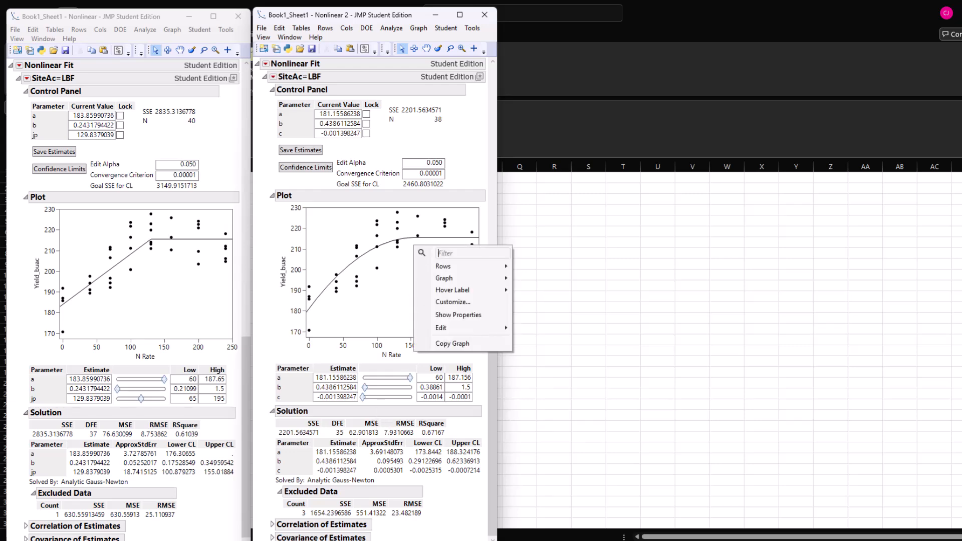
Add a numeric continuous column named Agronomic Optimum N QP after the Quadratic Plateau column in the Book1_Sheet1 data table
click(424, 540)
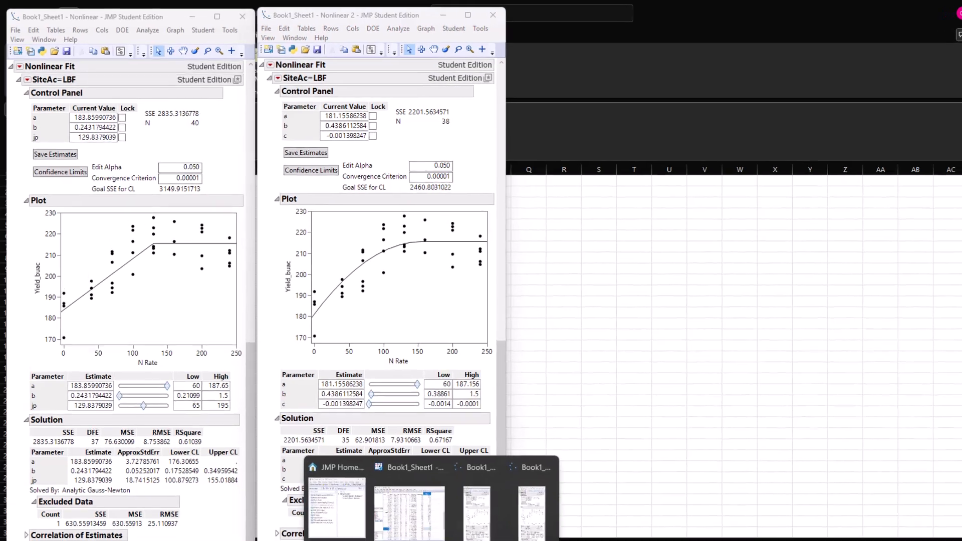
click(409, 508)
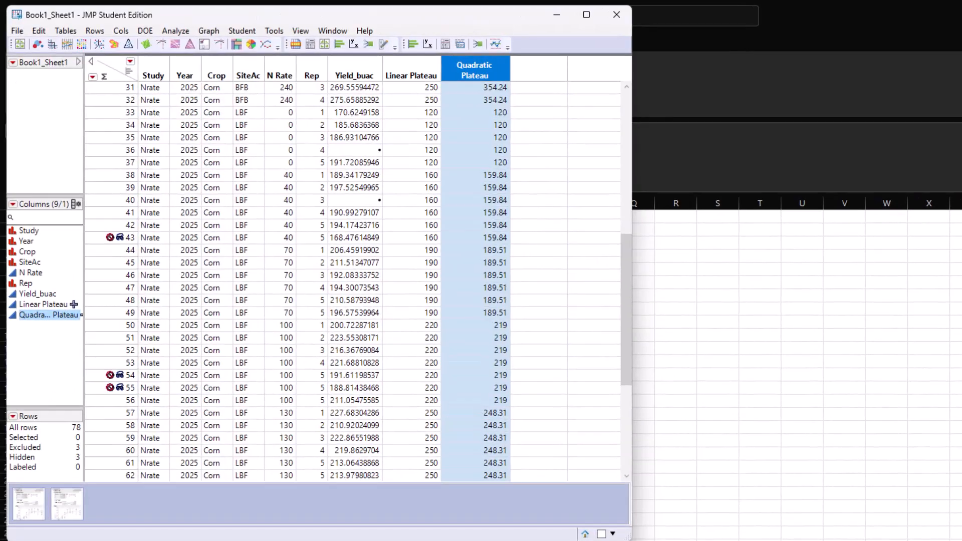
right_click(518, 74)
click(548, 82)
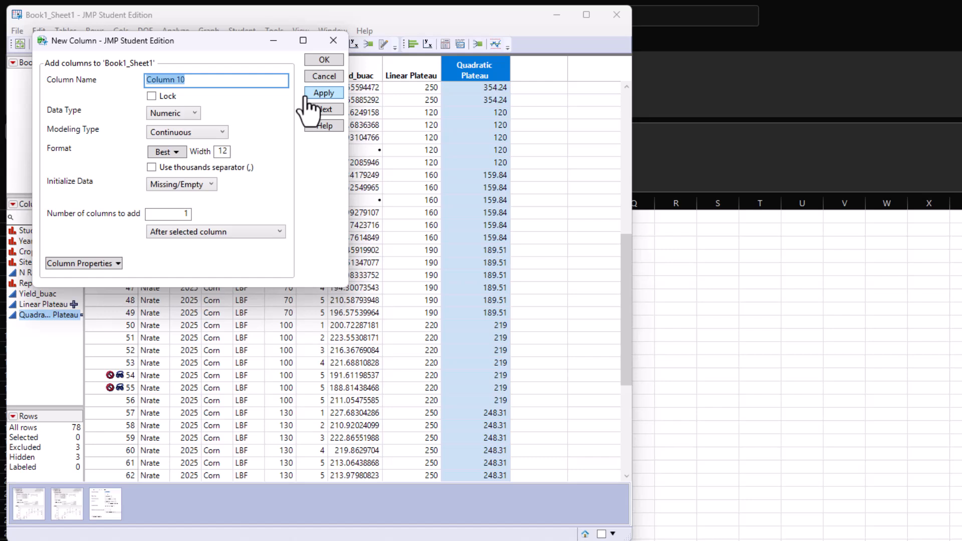
text(Agronomic Optimum N)
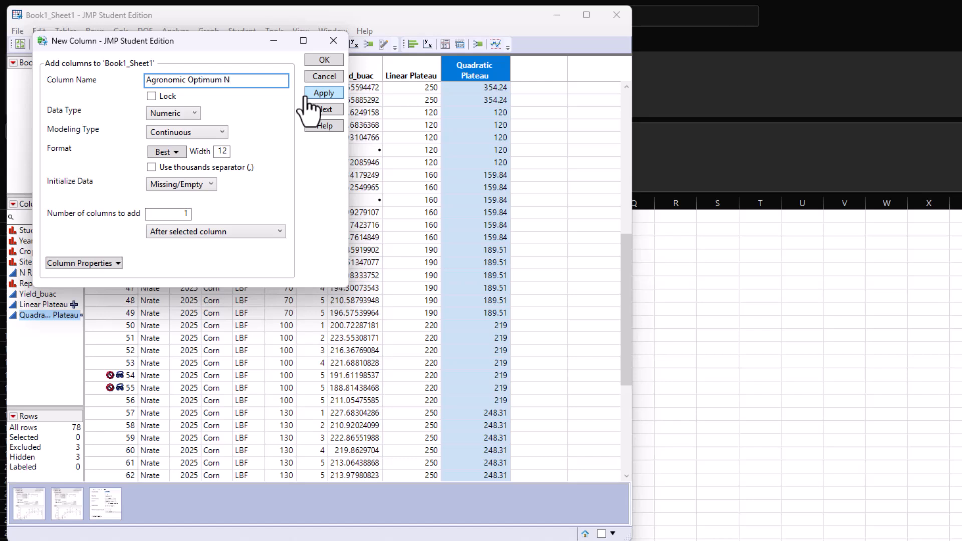
text( QP)
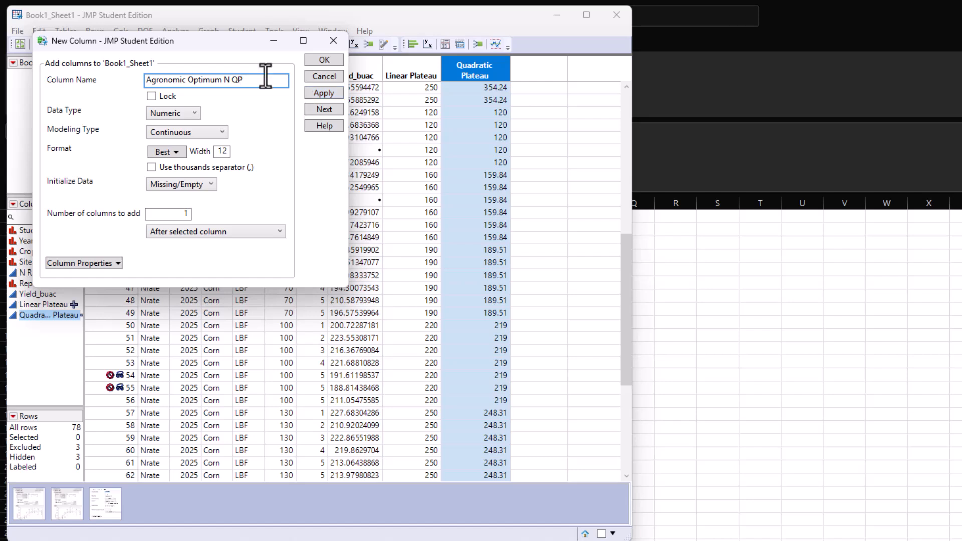
click(313, 94)
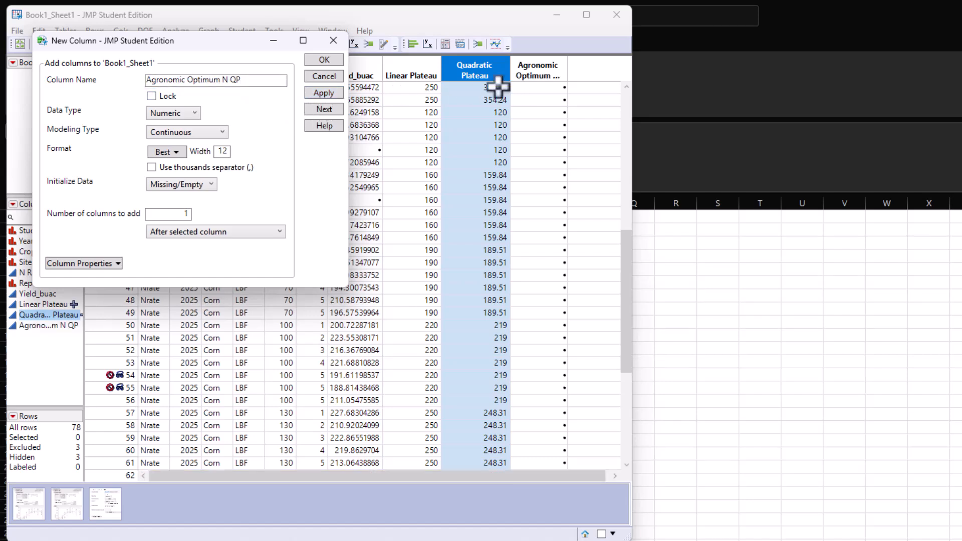
click(325, 75)
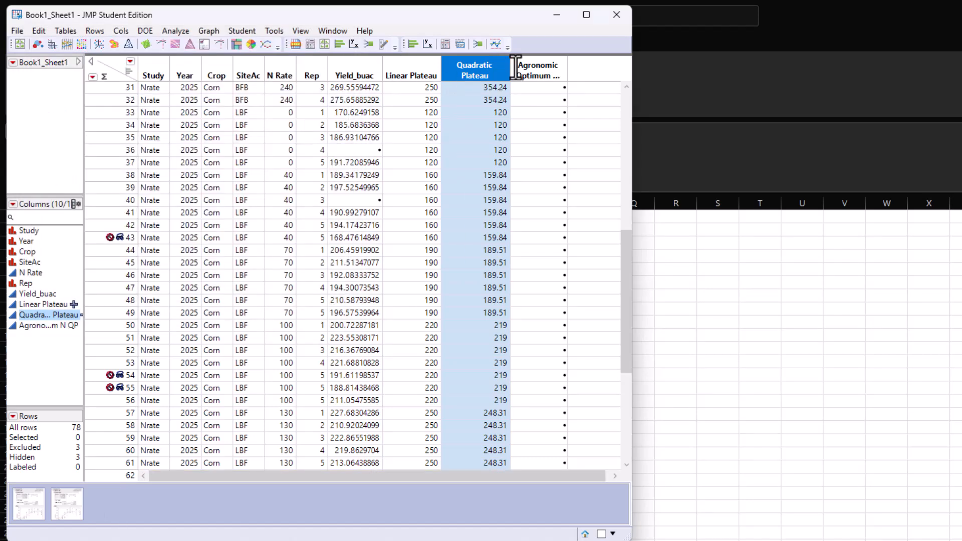
Open the formula for the Agronomic Optimum N QP column and insert a conditional If function
right_click(540, 68)
click(578, 144)
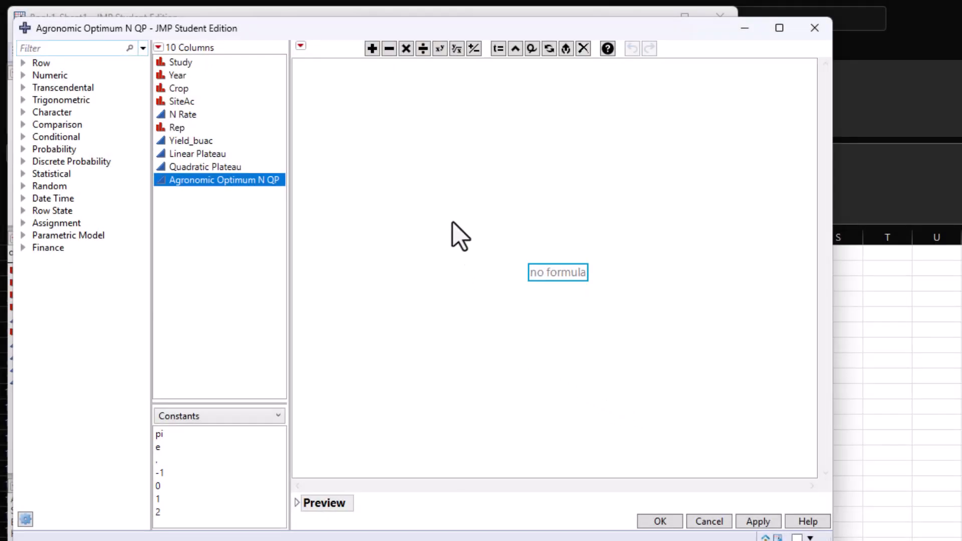
click(23, 136)
click(45, 185)
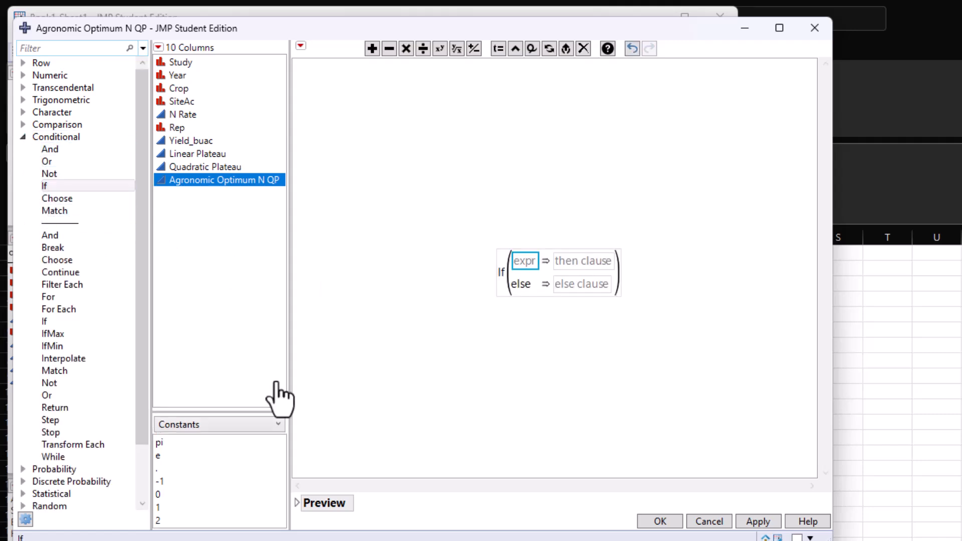
Create a formula parameter named b0 with a value of 200
click(271, 424)
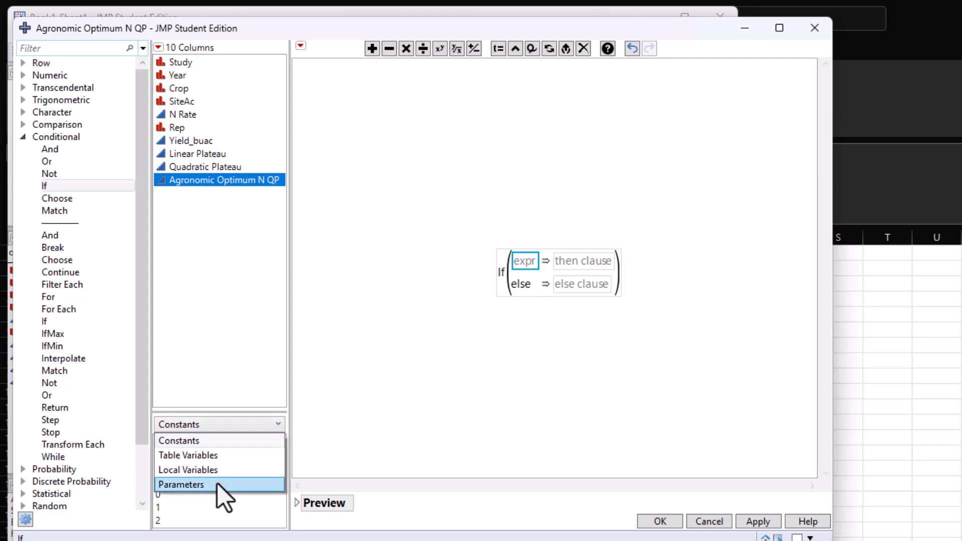
click(217, 484)
click(207, 444)
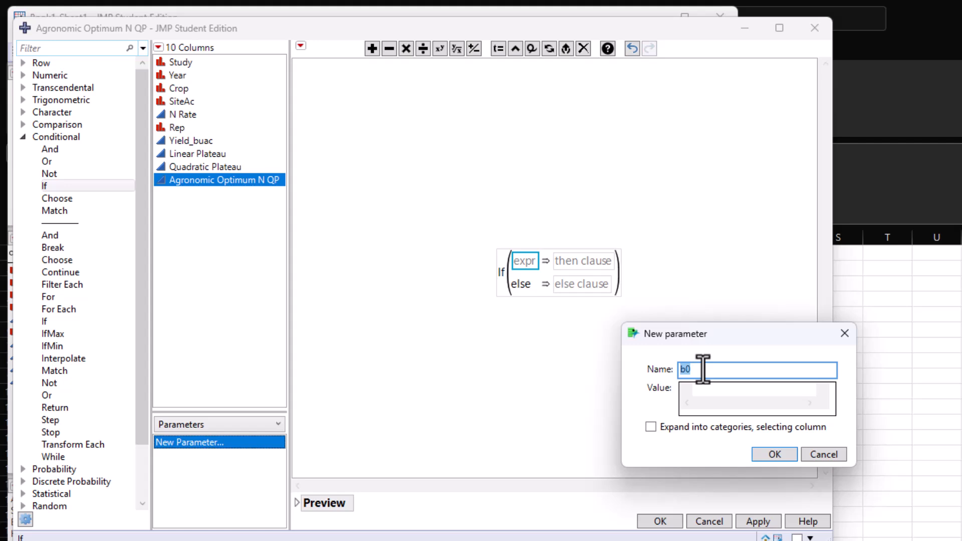
click(704, 389)
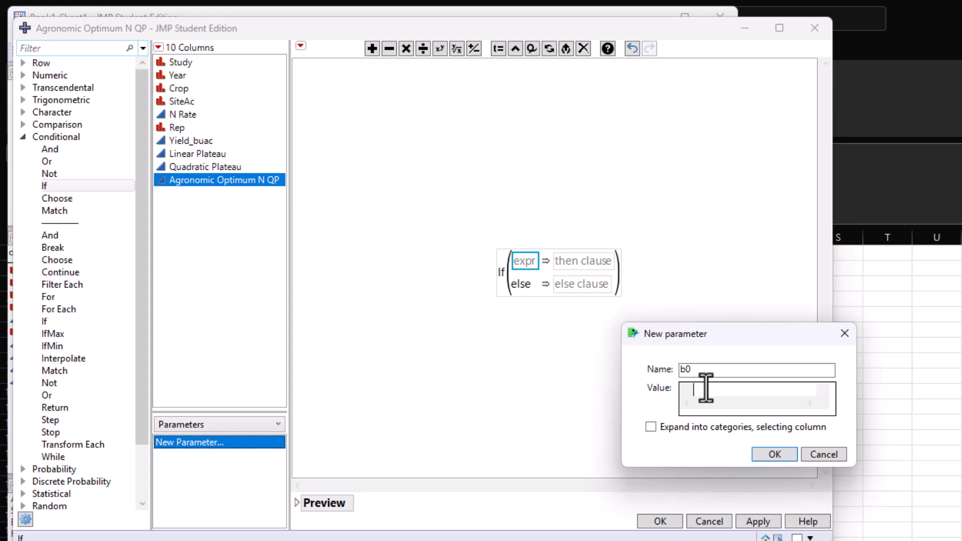
text(200)
click(760, 454)
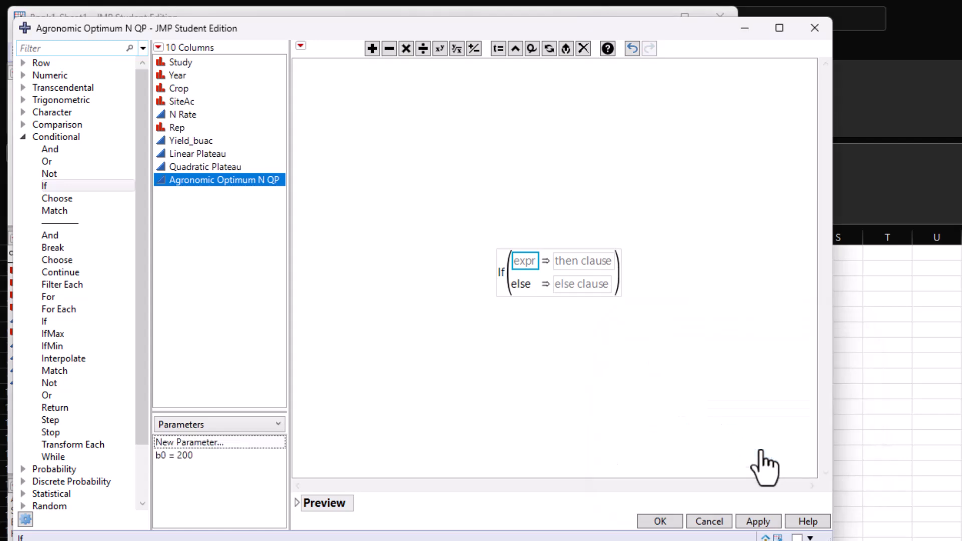
Create a second formula parameter named b2 with a value of -0.0001
click(266, 445)
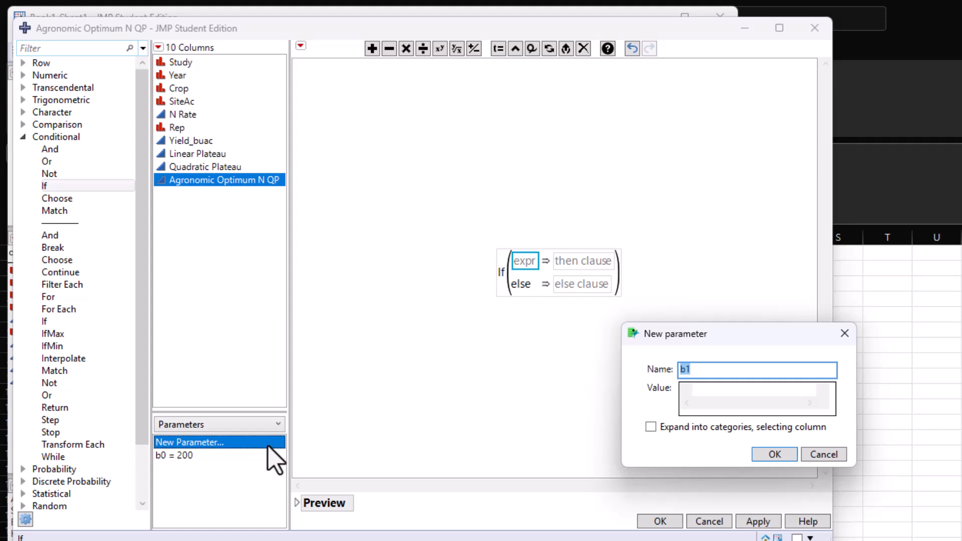
text(b2)
click(701, 392)
text(-)
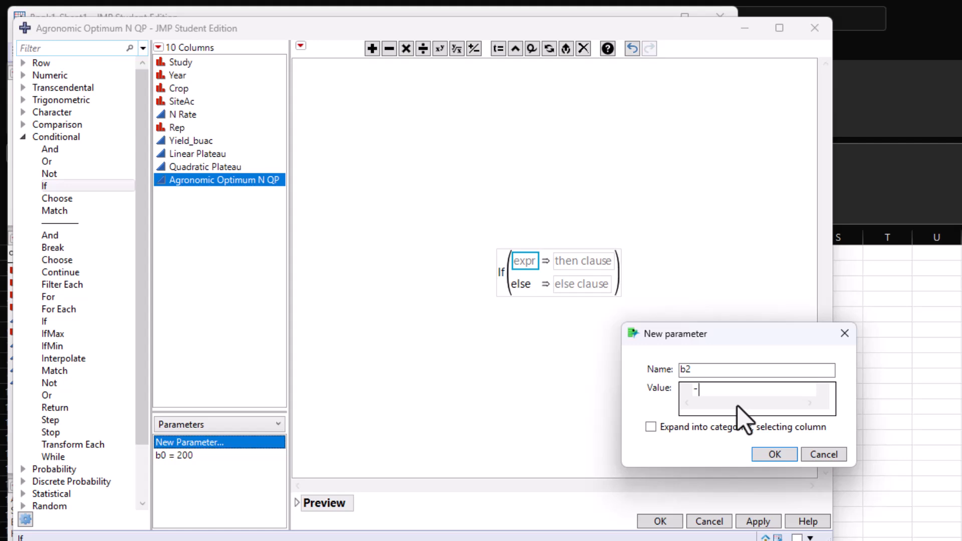
text(0.0001)
click(763, 453)
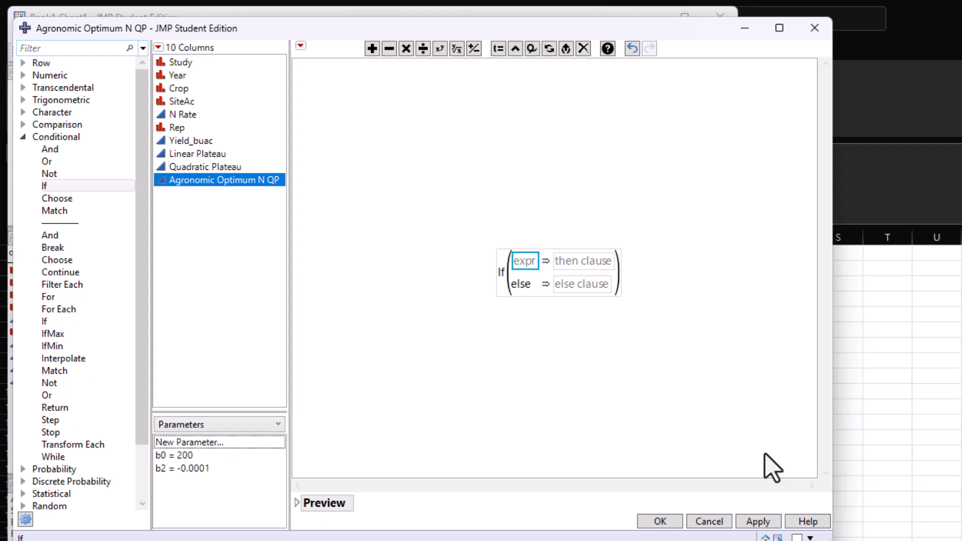
Create a third formula parameter named theta with a value of 70
click(256, 443)
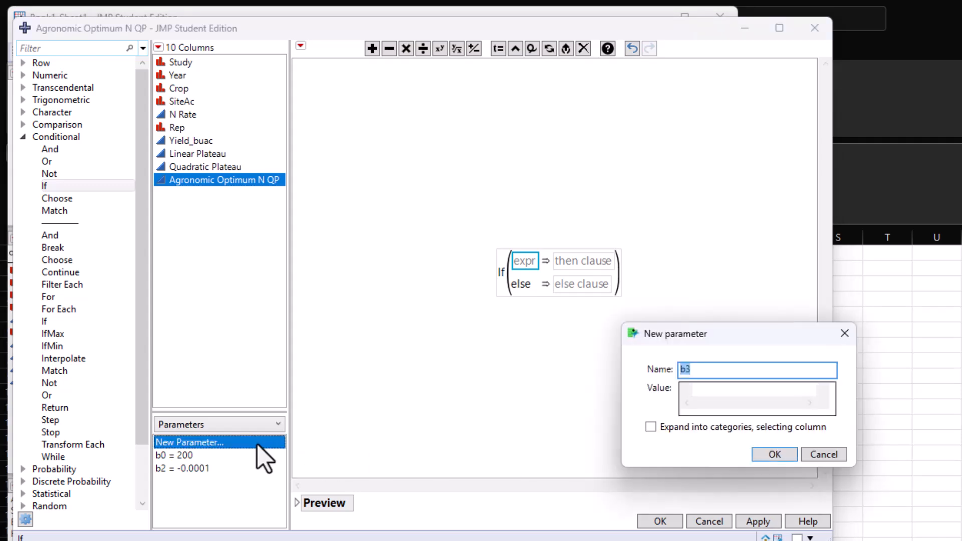
text(theta)
click(718, 389)
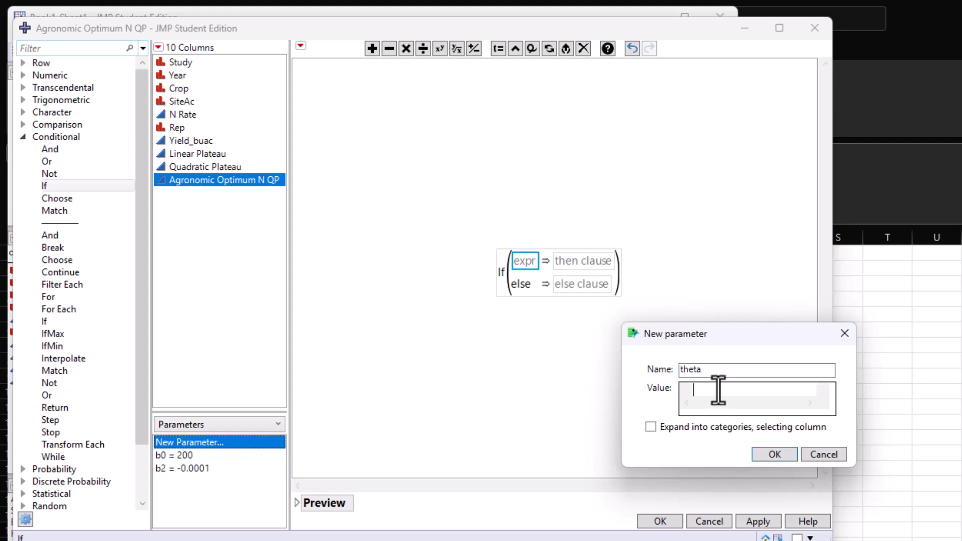
text(70)
click(767, 457)
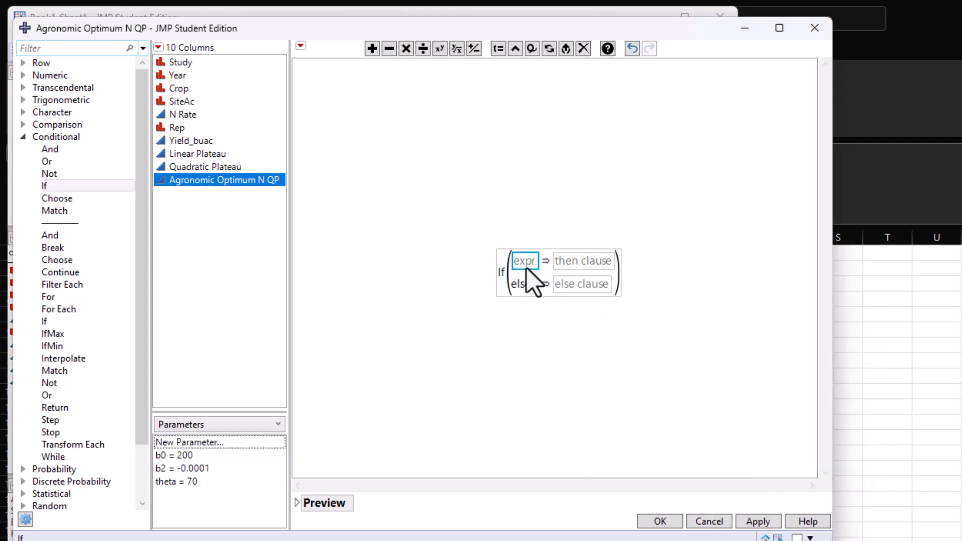
Define the If condition as N Rate < theta
click(169, 114)
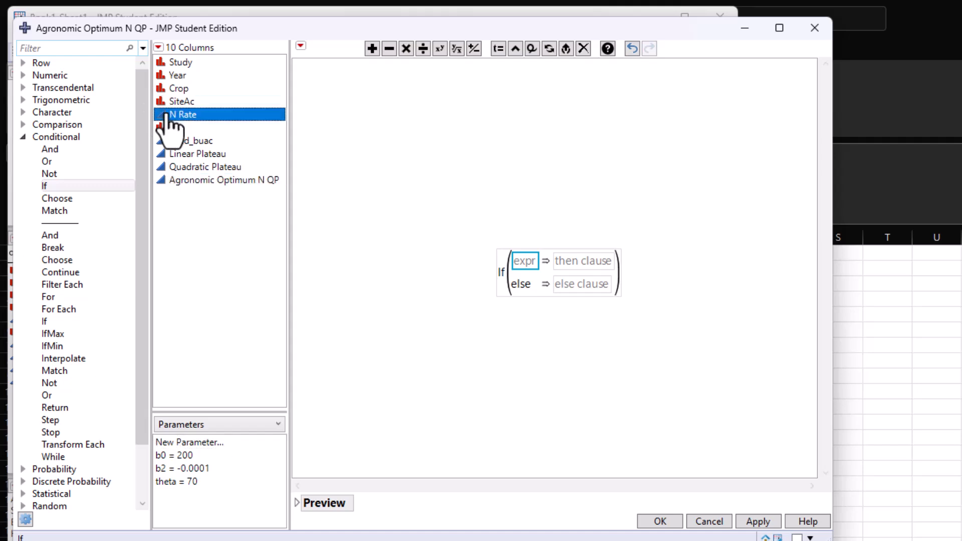
key(less)
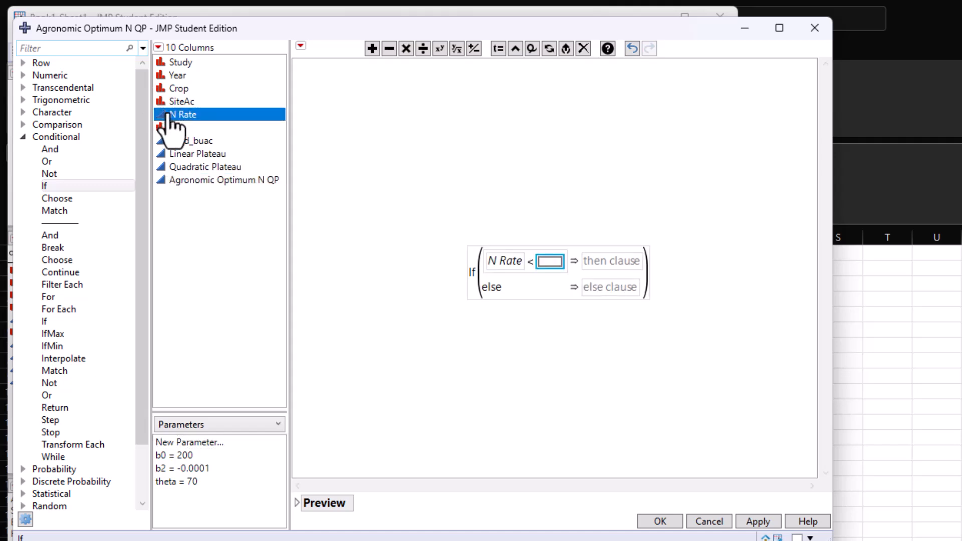
click(192, 483)
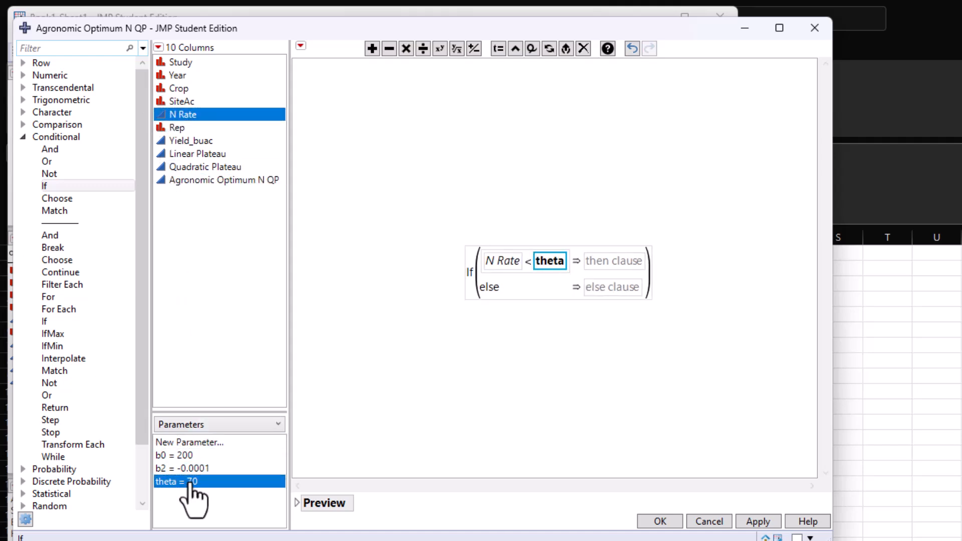
Fill the then clause with the parenthesized expression (b0 - 2 * theta * b2 * N Rate)
click(596, 264)
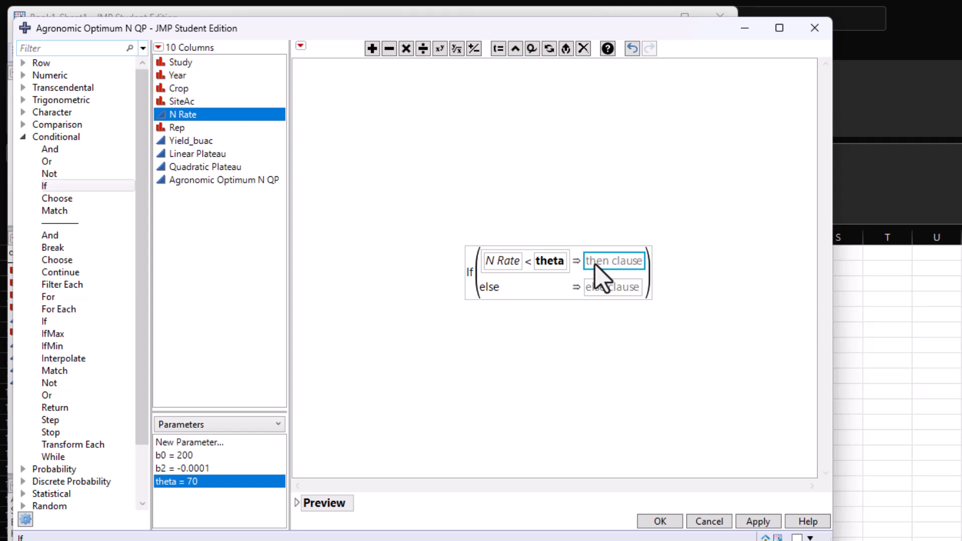
text(()
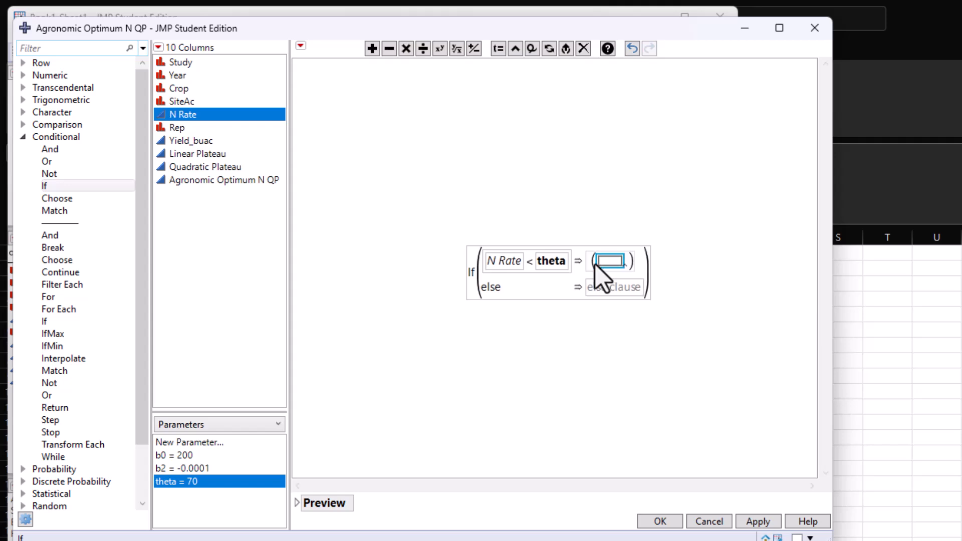
click(226, 456)
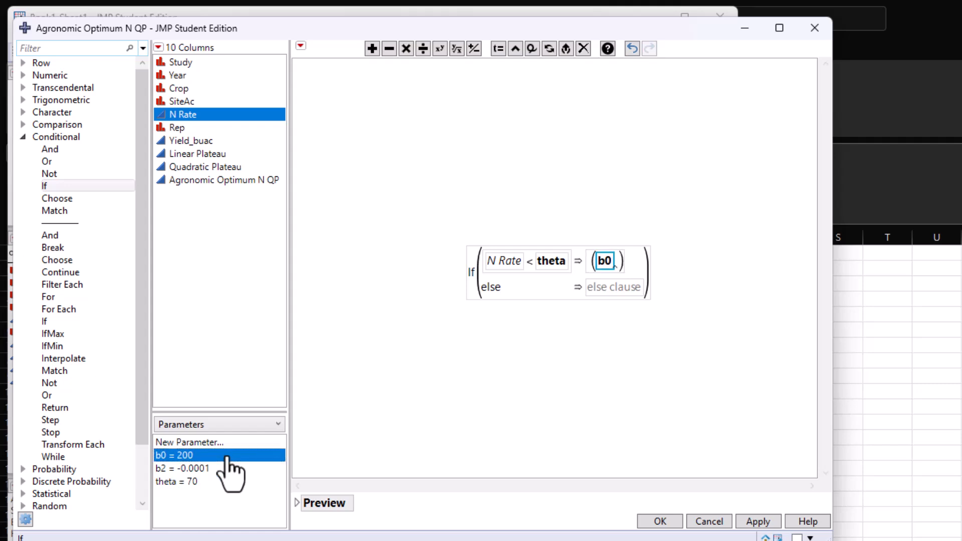
text(-)
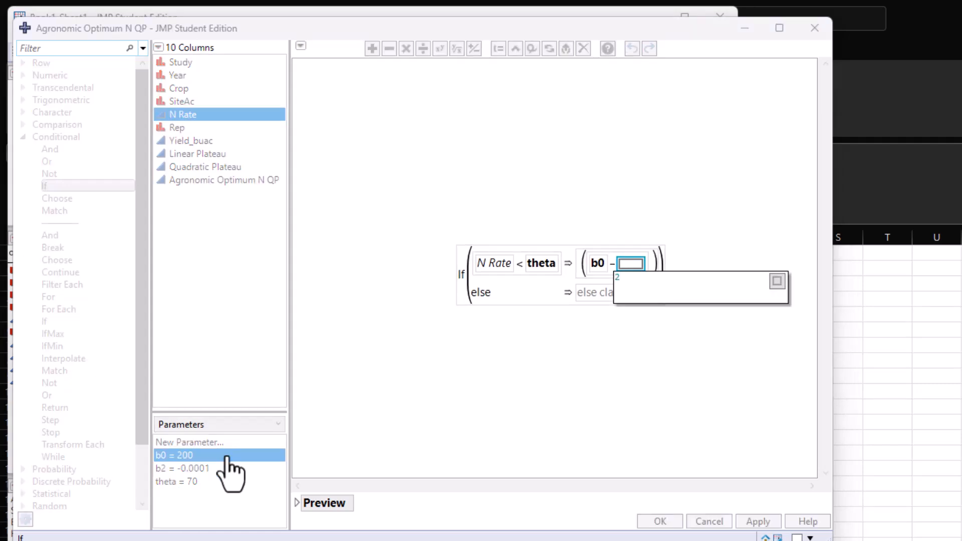
key(Return)
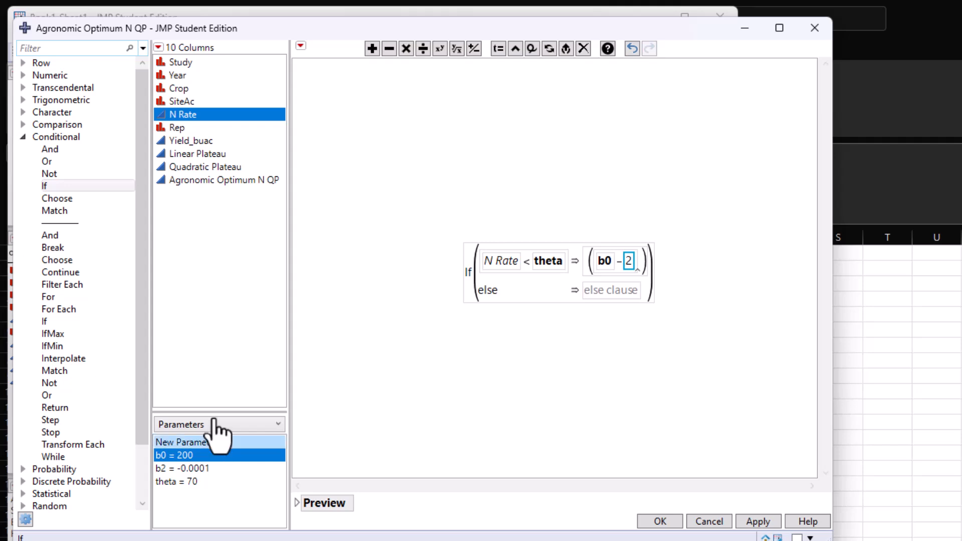
click(406, 49)
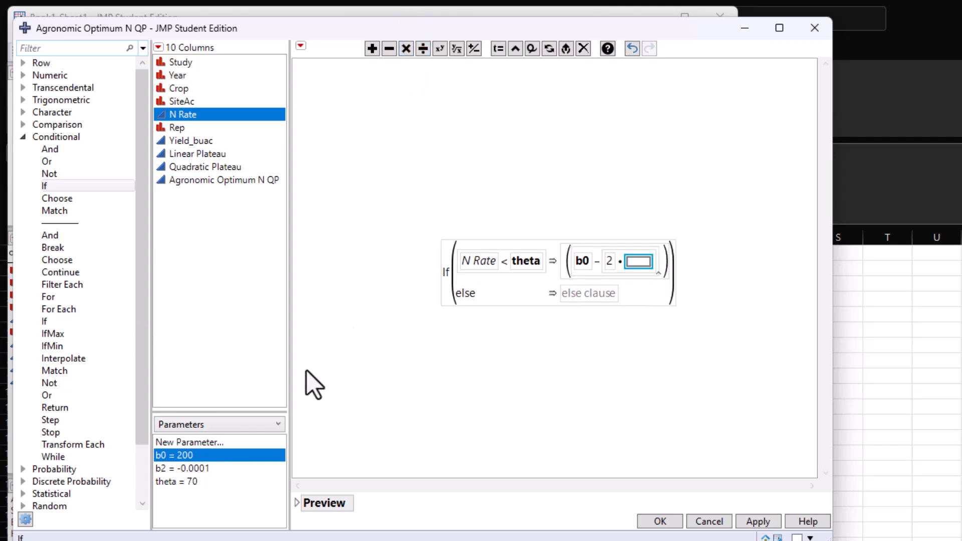
click(184, 483)
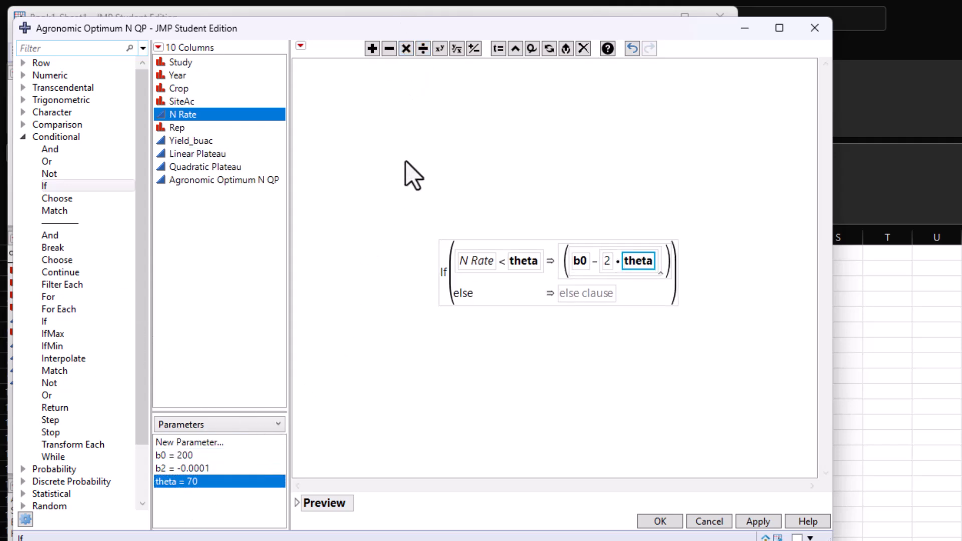
click(406, 49)
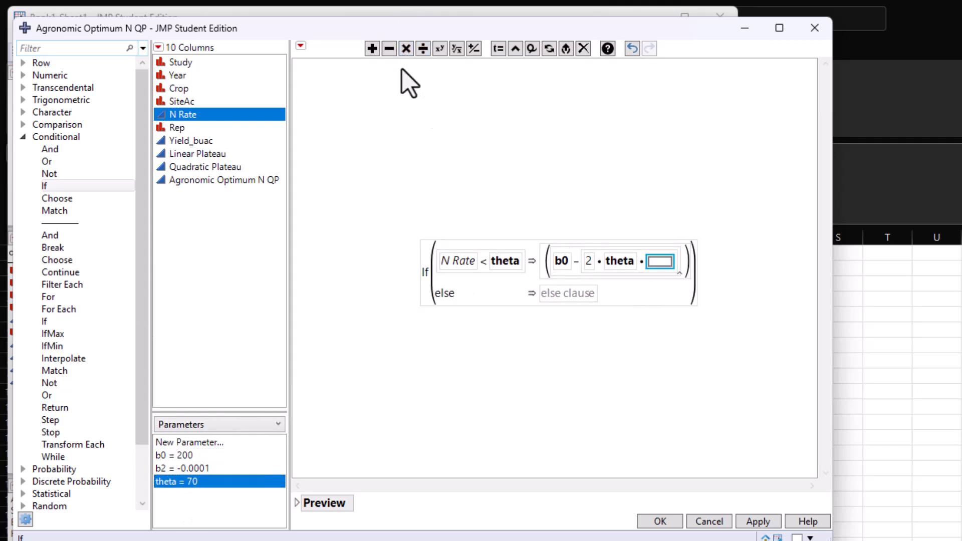
click(189, 471)
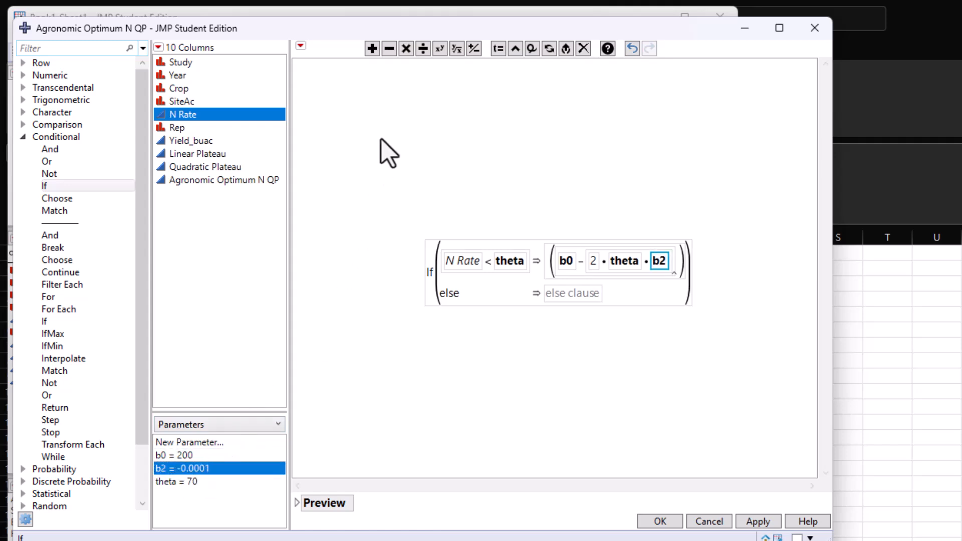
click(405, 49)
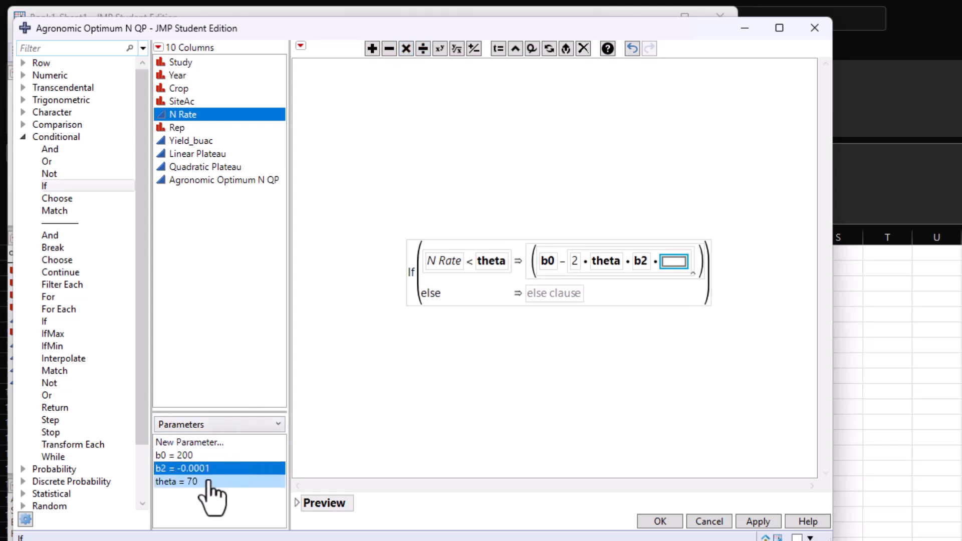
click(229, 116)
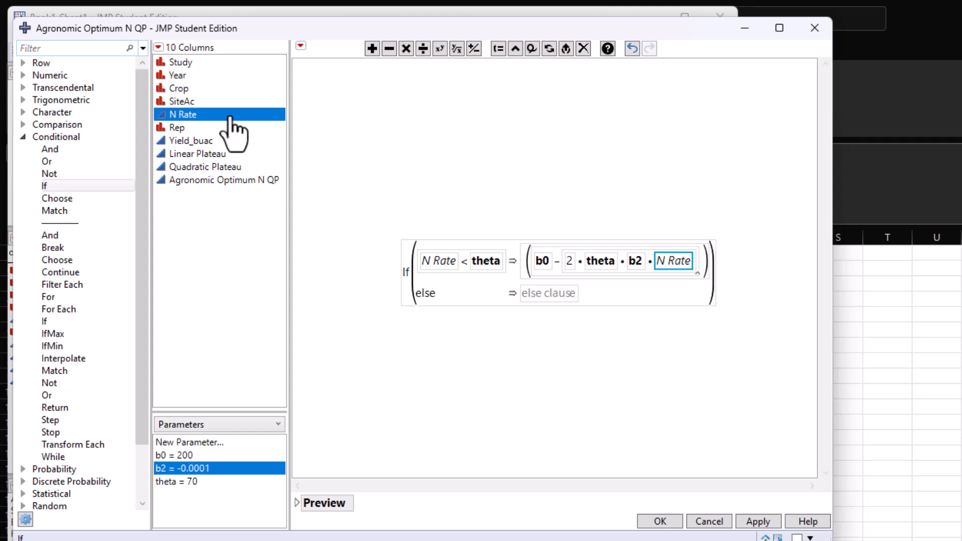
Add b2 * N Rate squared after the parenthesized expression in the then clause
click(707, 279)
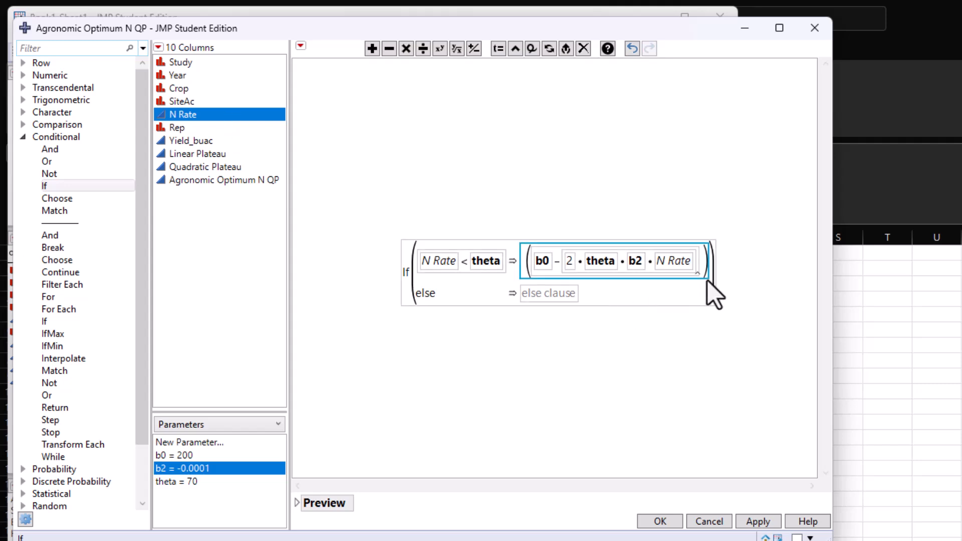
click(372, 49)
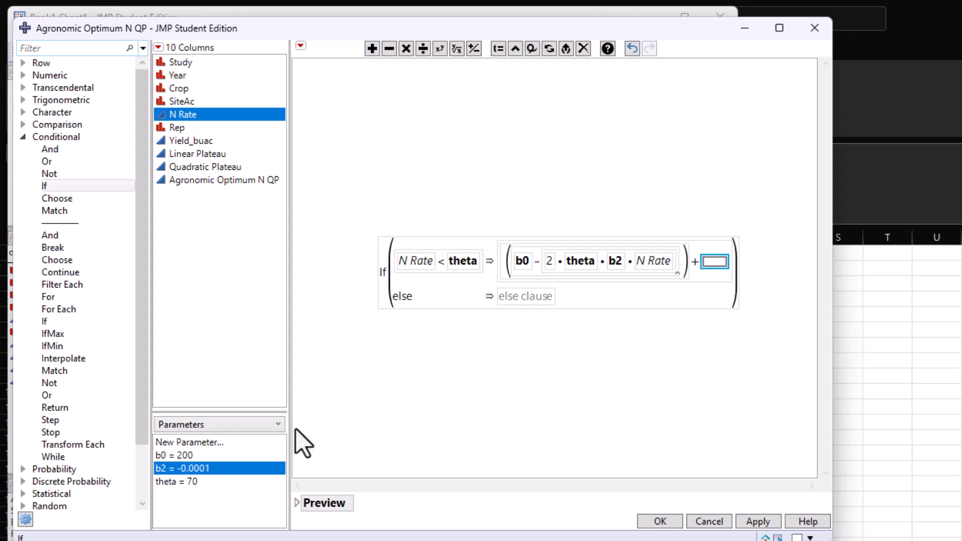
click(248, 468)
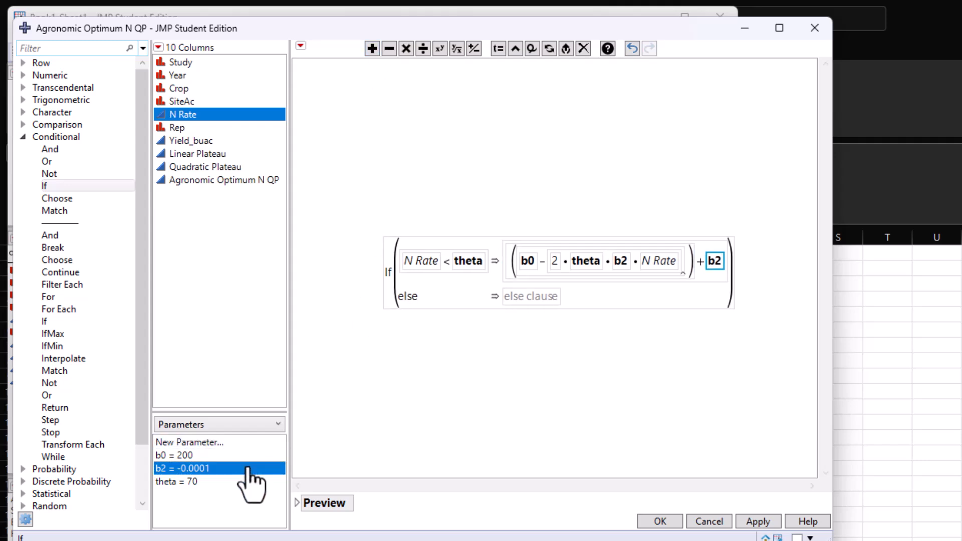
click(405, 49)
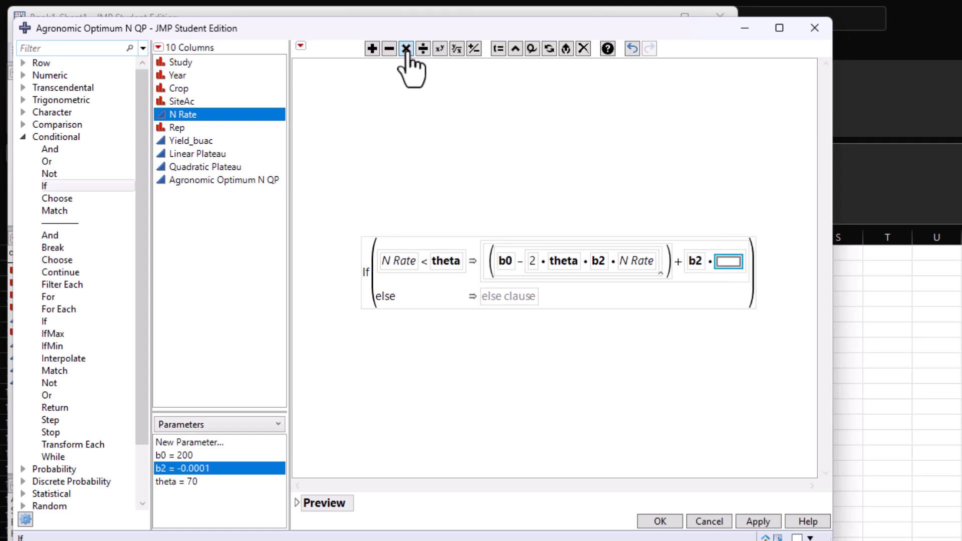
click(181, 117)
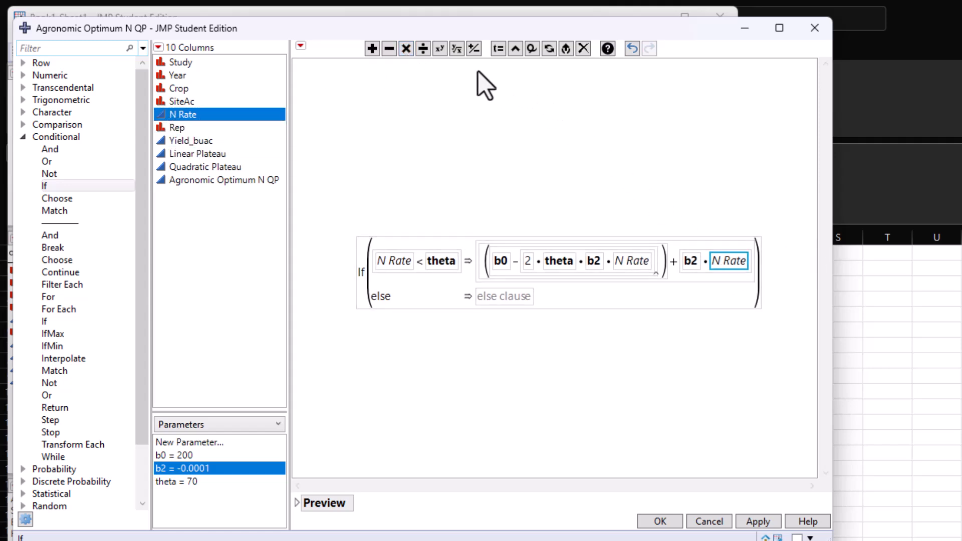
click(440, 50)
text(2)
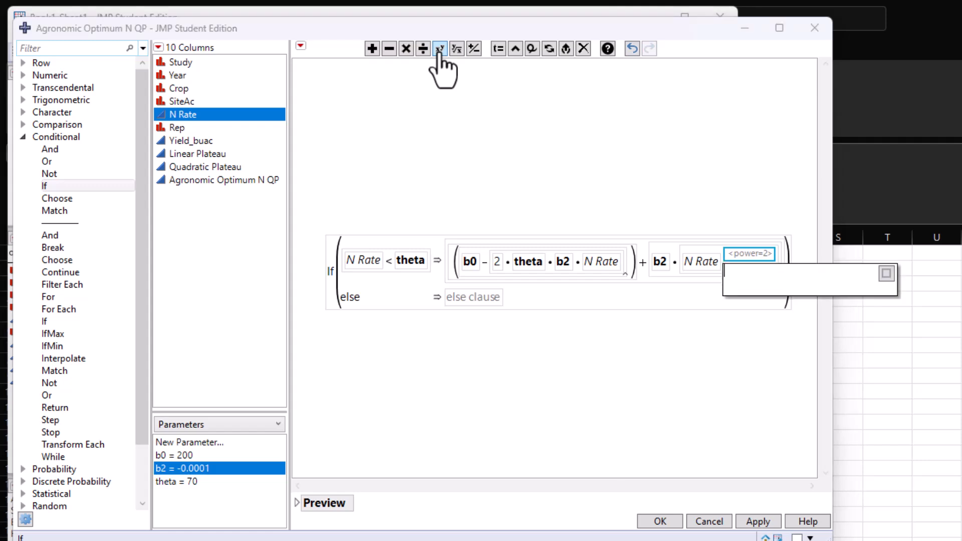
key(Return)
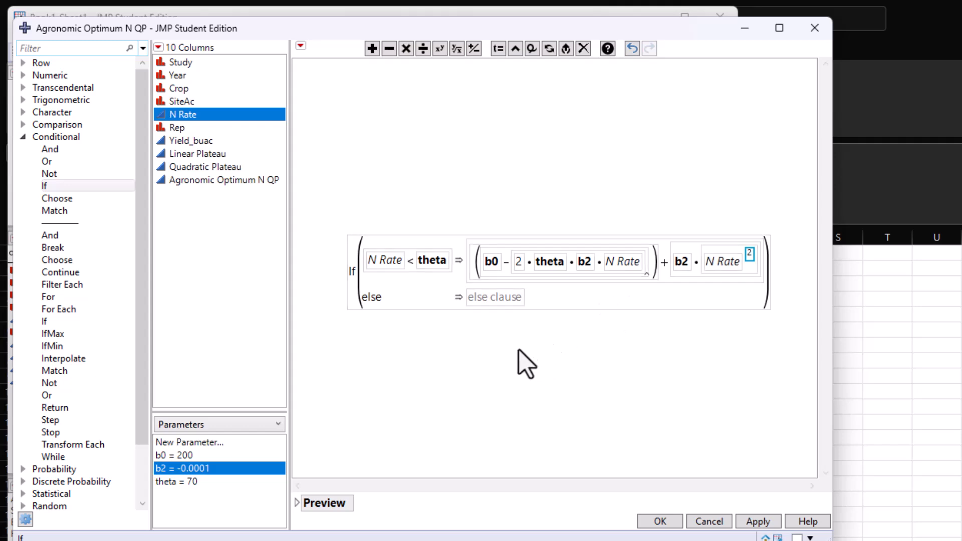
Fill the else clause with b0 - (2 * theta * b2), keeping the product in parentheses
click(488, 296)
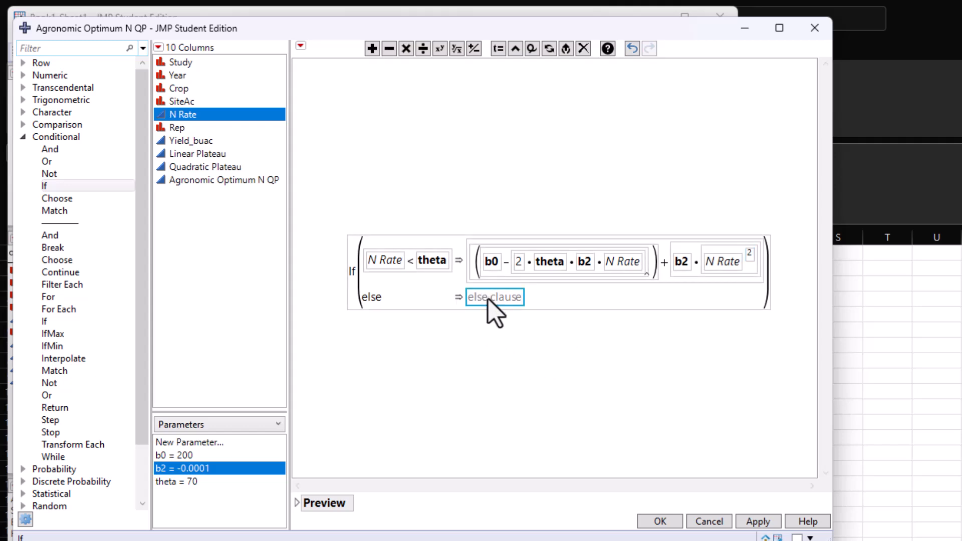
click(212, 456)
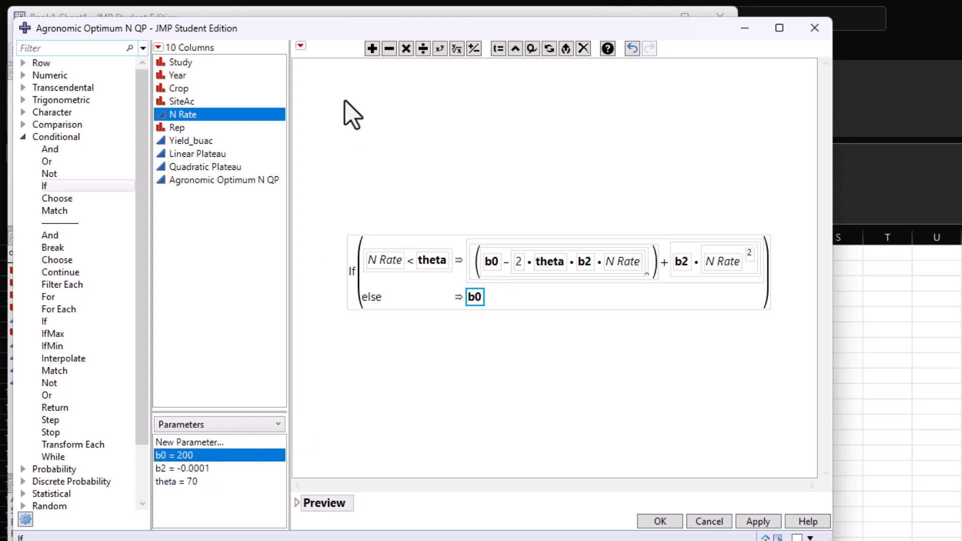
click(389, 50)
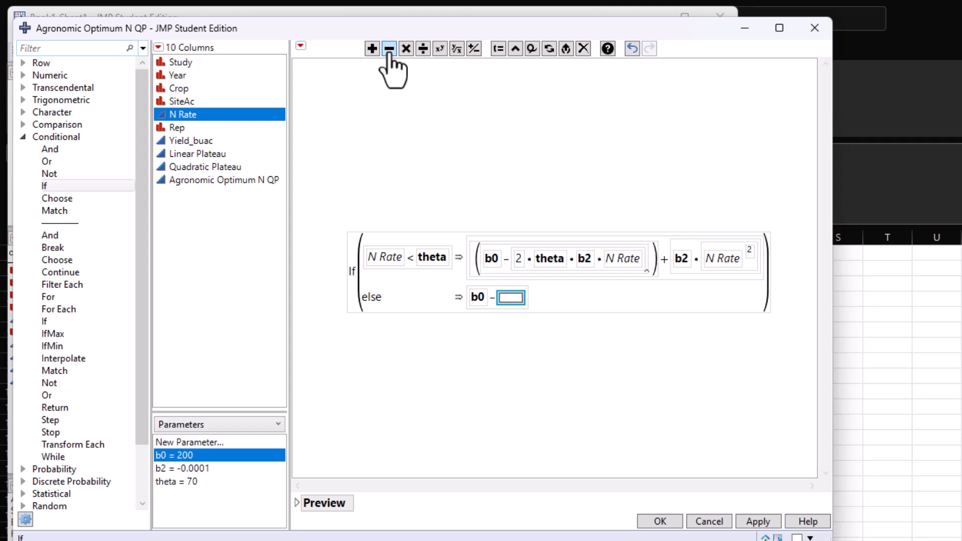
text(()
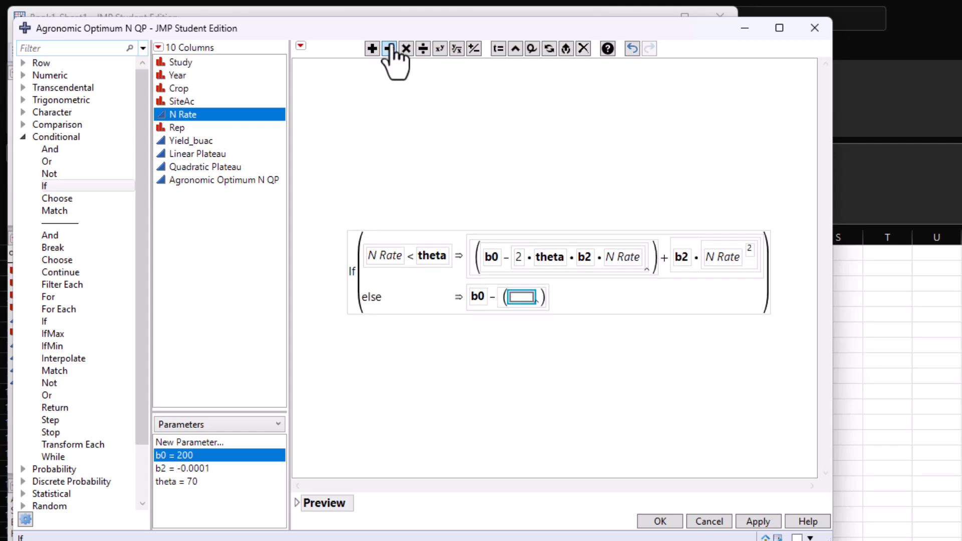
text(2)
key(Return)
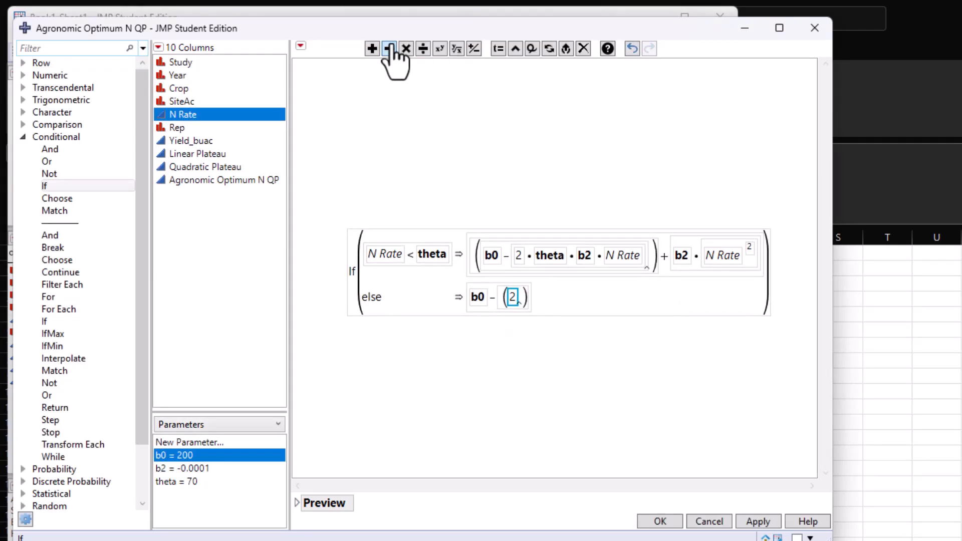
click(405, 52)
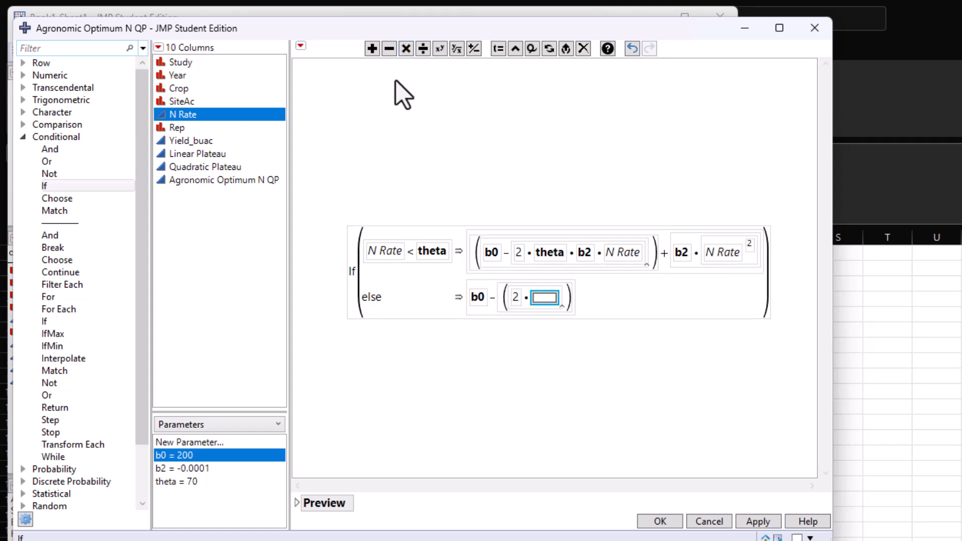
click(206, 482)
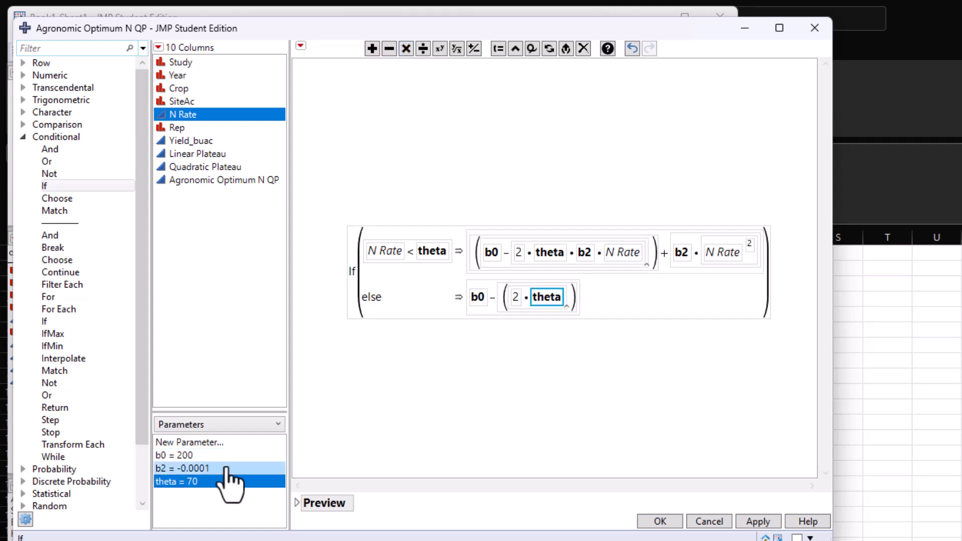
click(405, 52)
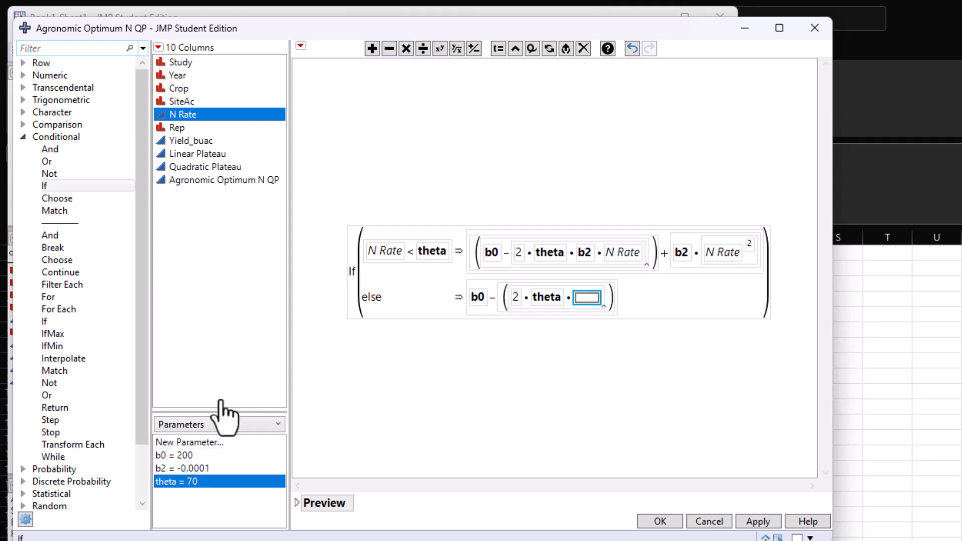
click(200, 468)
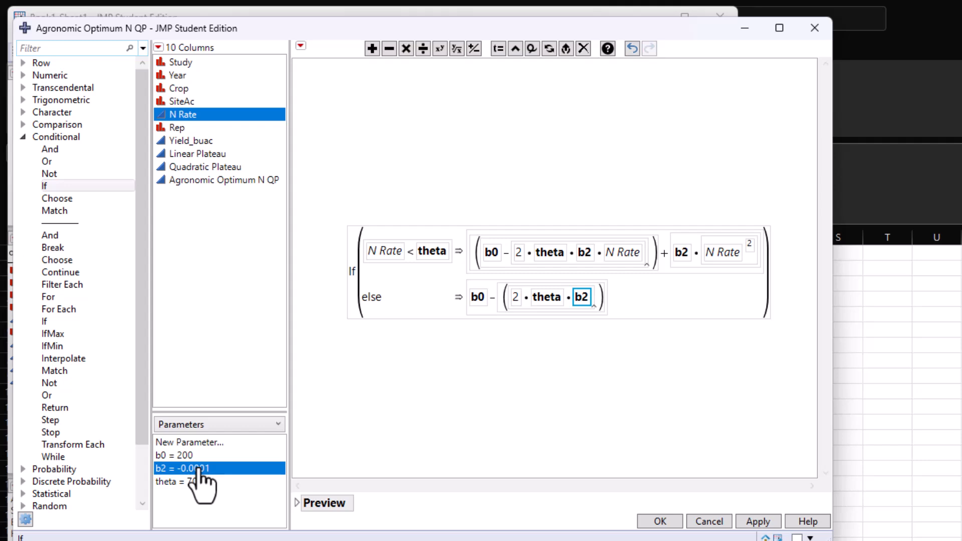
Raise the parenthesized product in the else clause to the power of 2
click(601, 299)
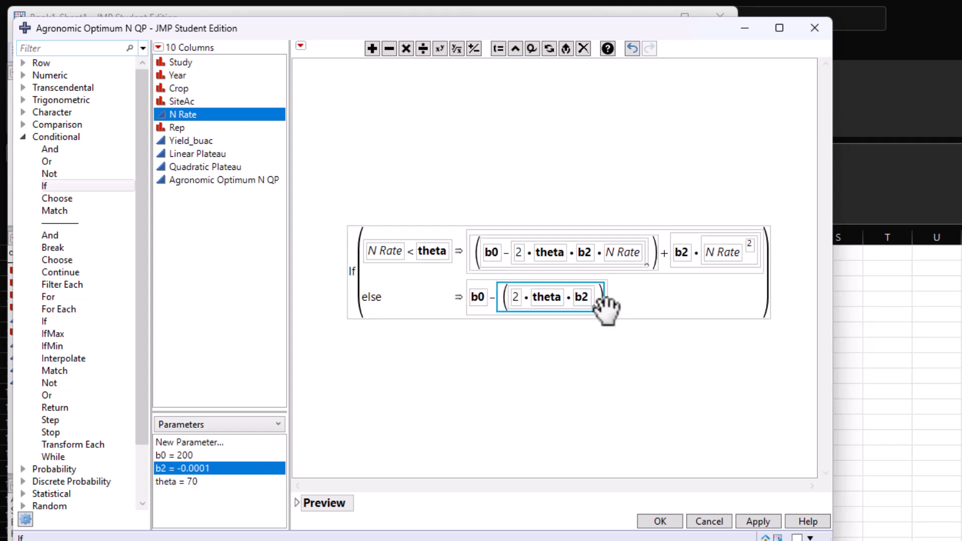
click(440, 50)
click(657, 288)
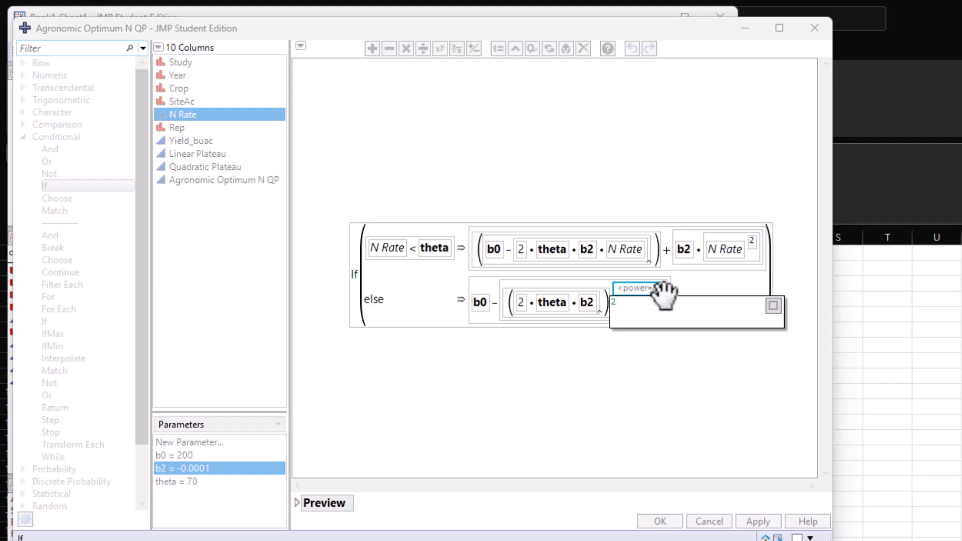
key(Return)
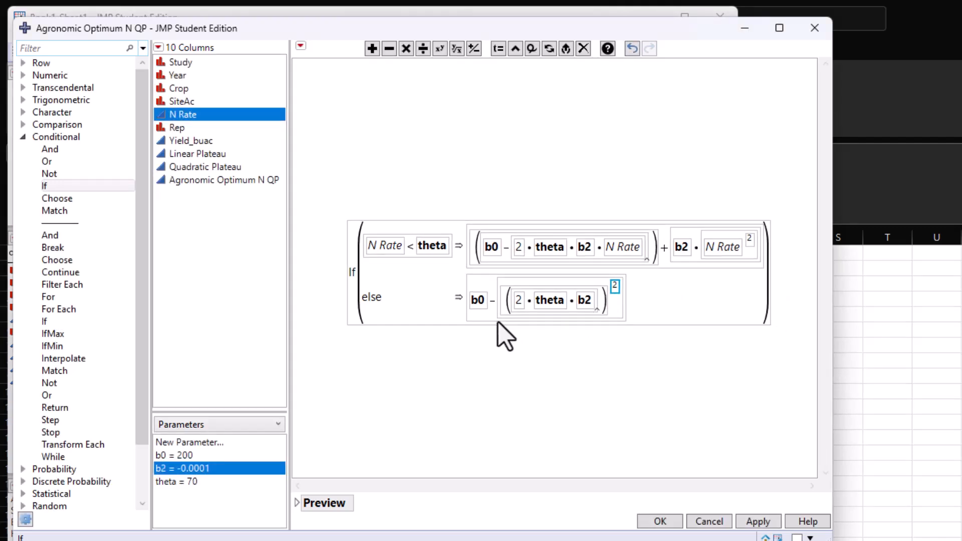
Divide the squared term in the else clause by (4 * b2) in parentheses, and apply and accept the finished formula
click(611, 307)
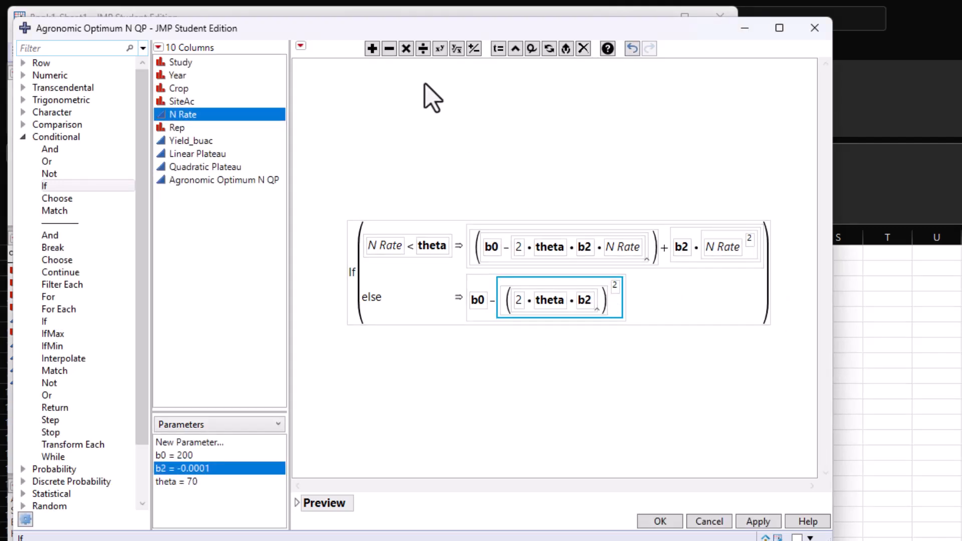
click(423, 49)
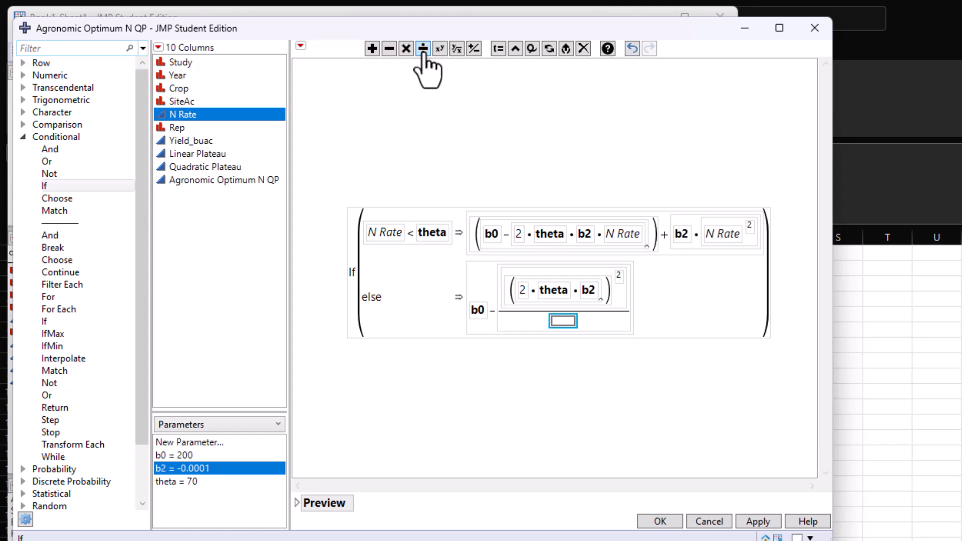
key(parenleft)
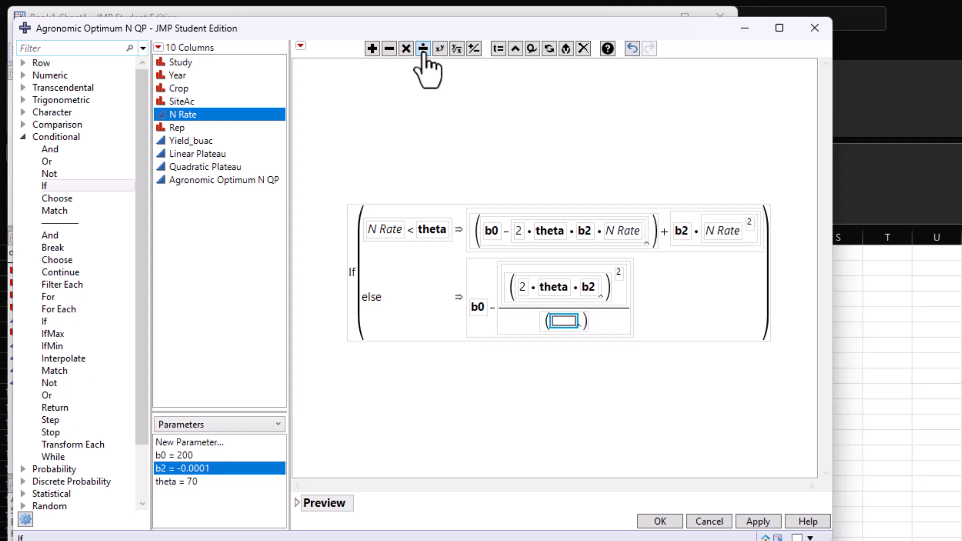
text(4)
key(Return)
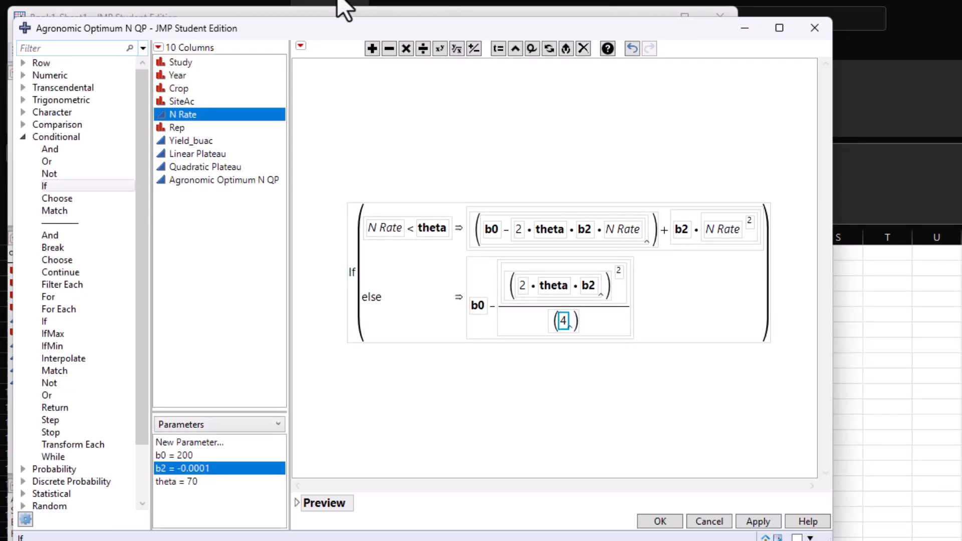
click(405, 50)
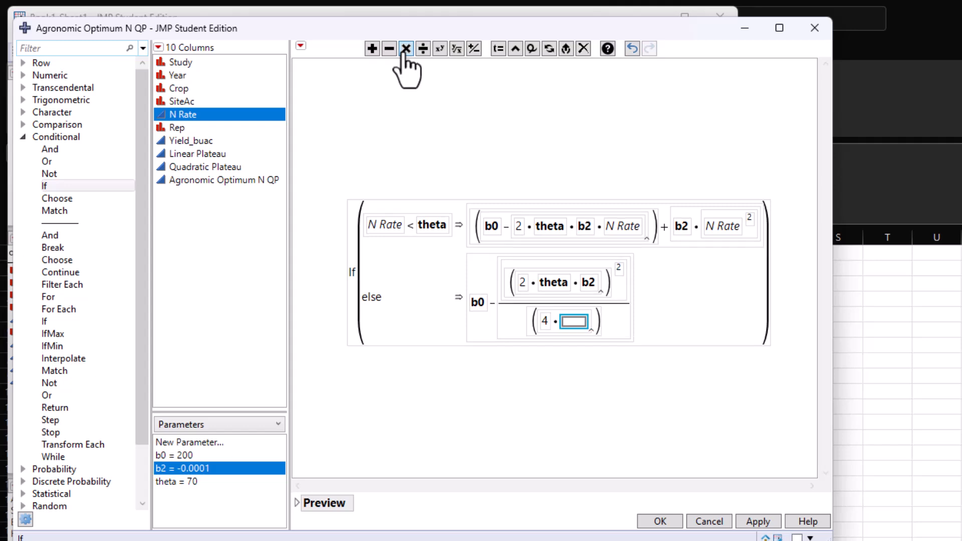
click(186, 469)
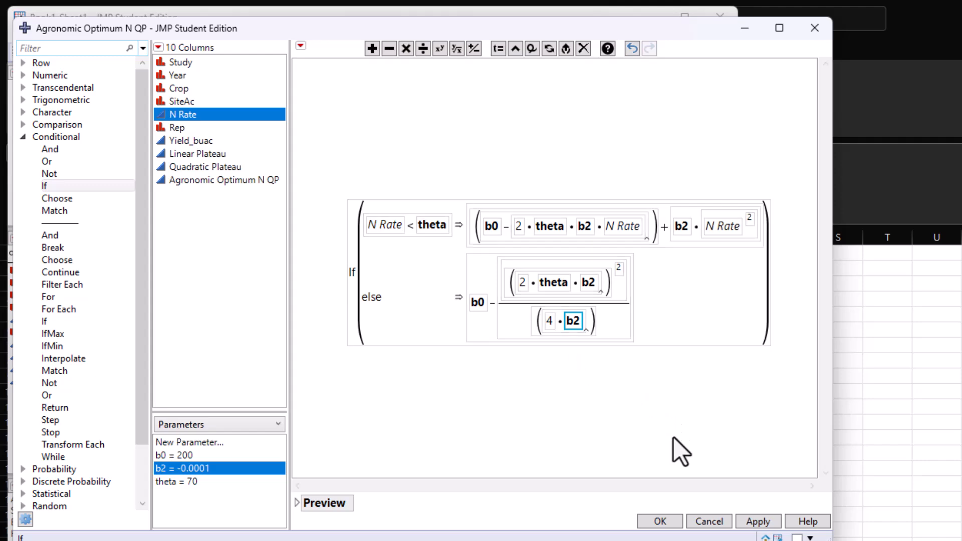
click(760, 521)
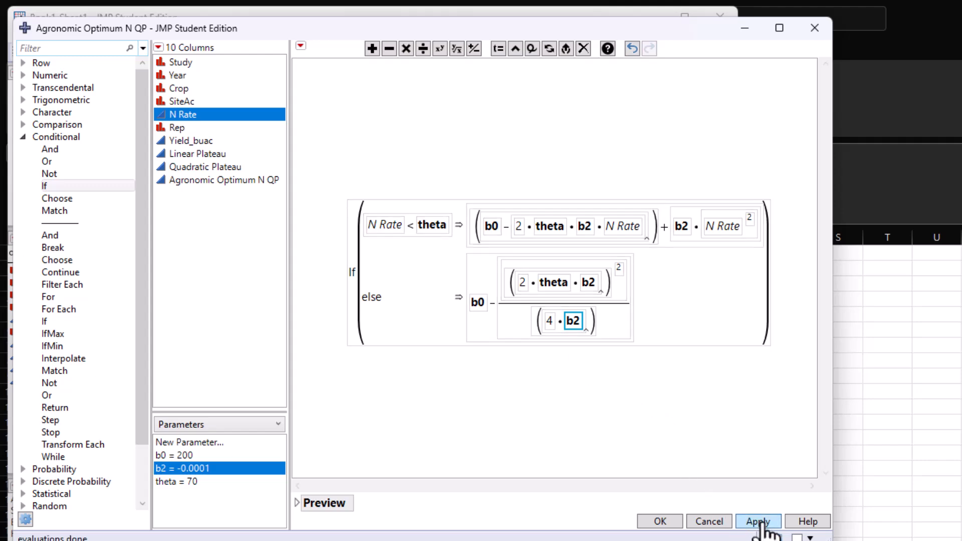
click(661, 522)
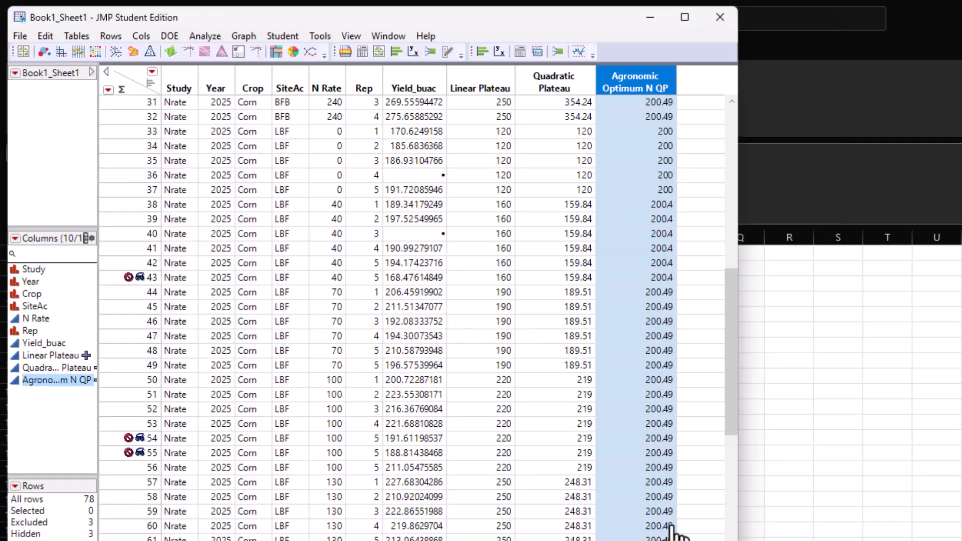
Launch a Nonlinear fit with Yield_buac as response, Agronomic Optimum N QP as predictor formula, and SiteAc as the By variable
click(205, 36)
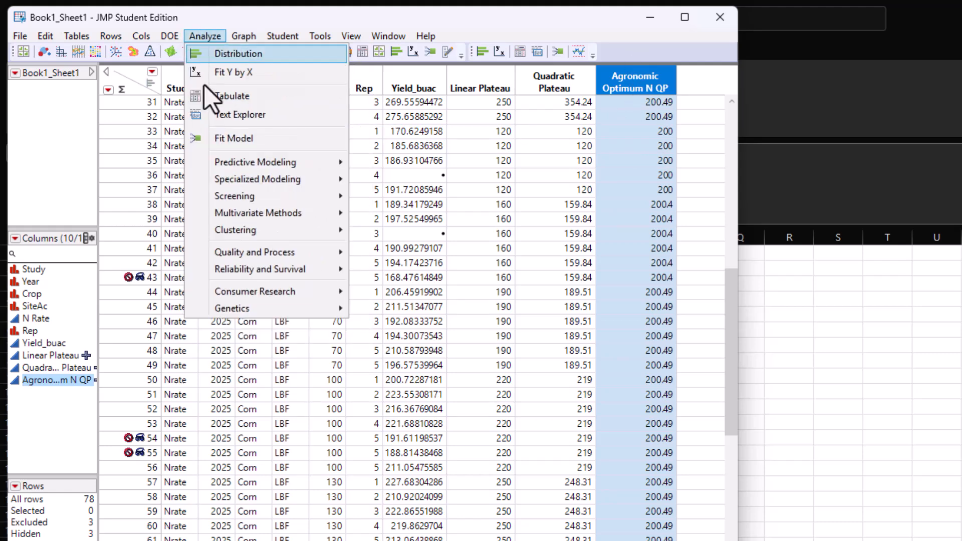
mouse_move(285, 181)
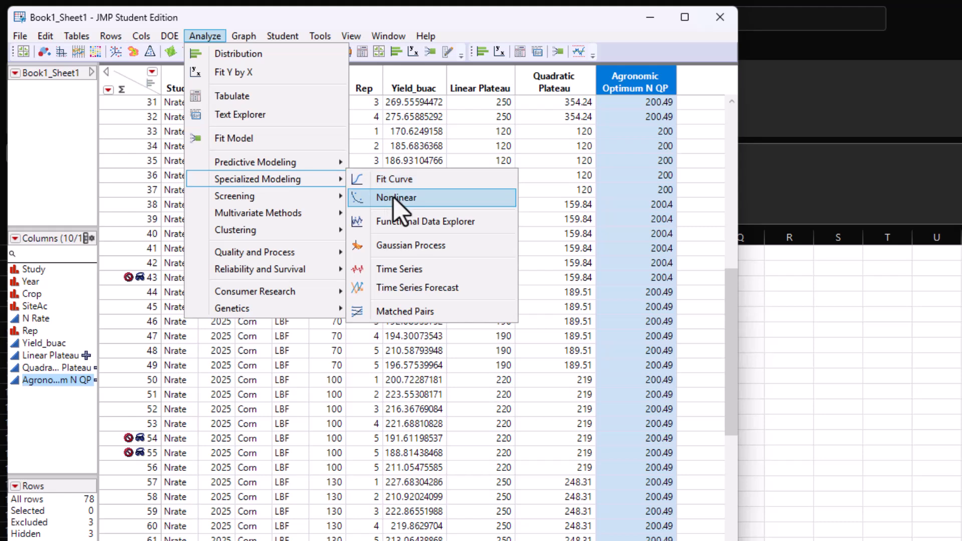
click(393, 197)
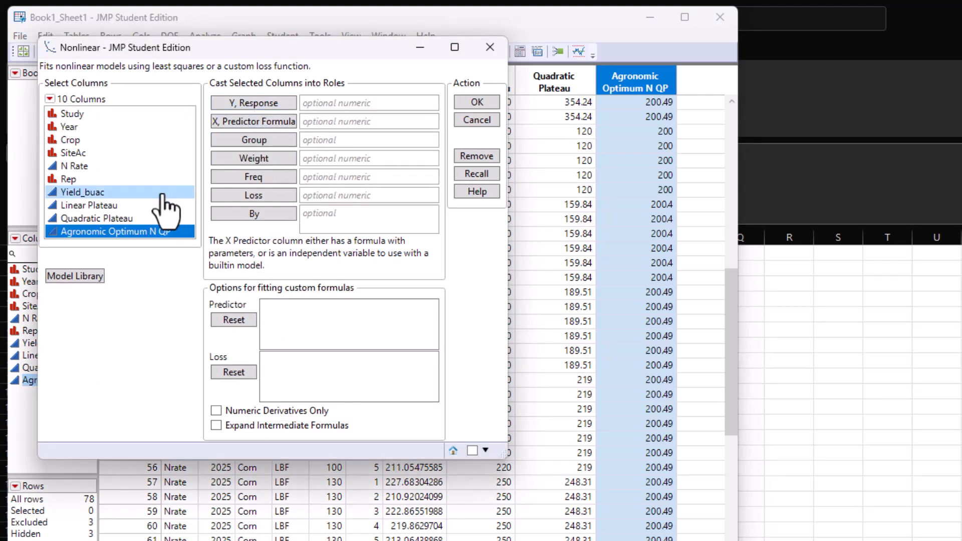
click(115, 194)
click(273, 104)
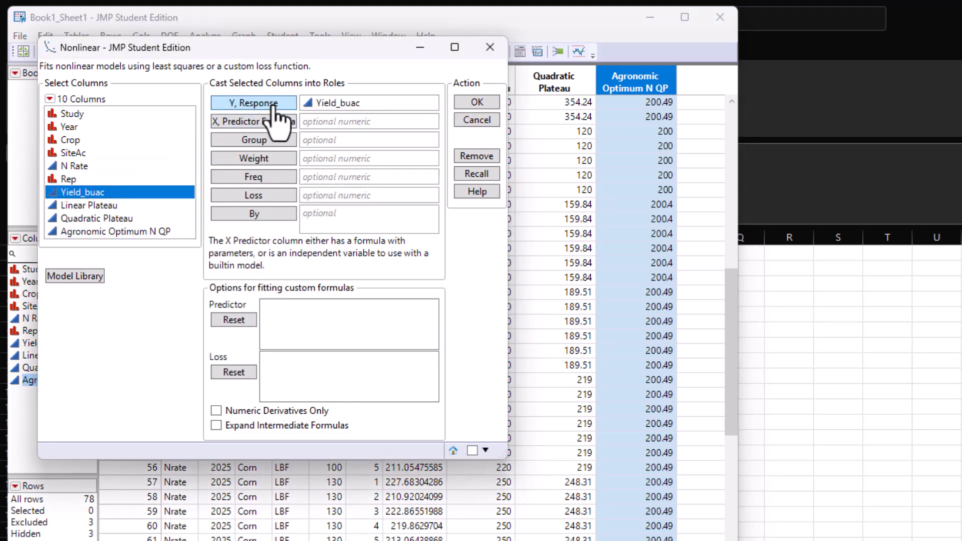
click(90, 231)
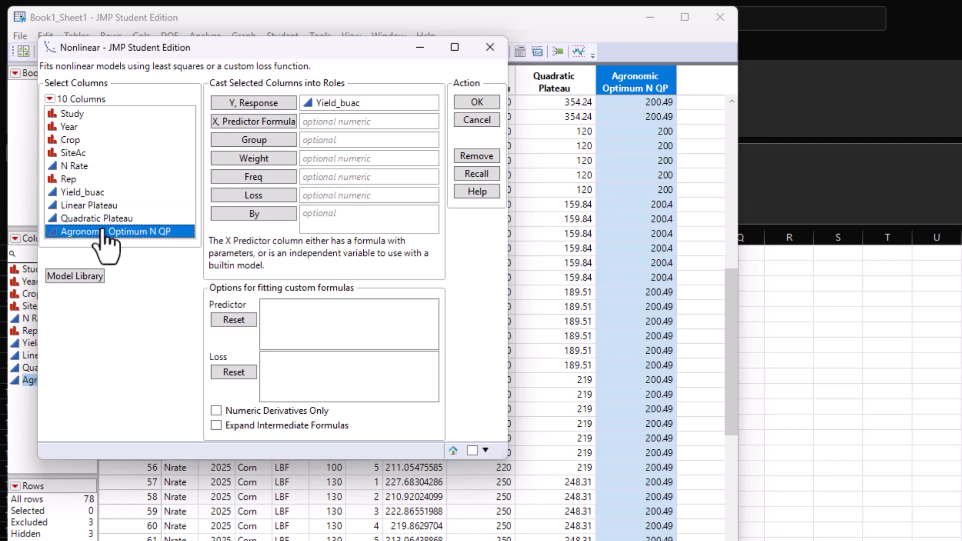
click(271, 123)
click(72, 153)
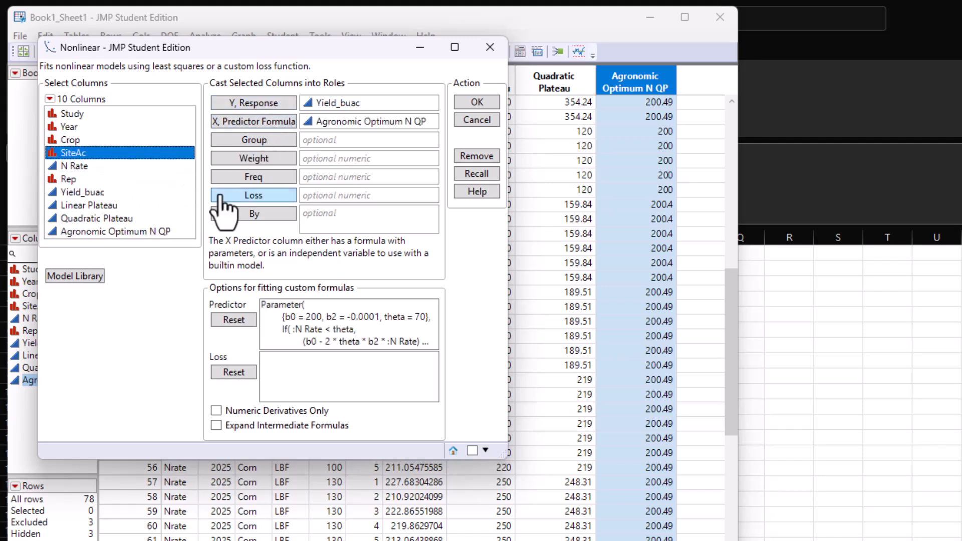
click(253, 216)
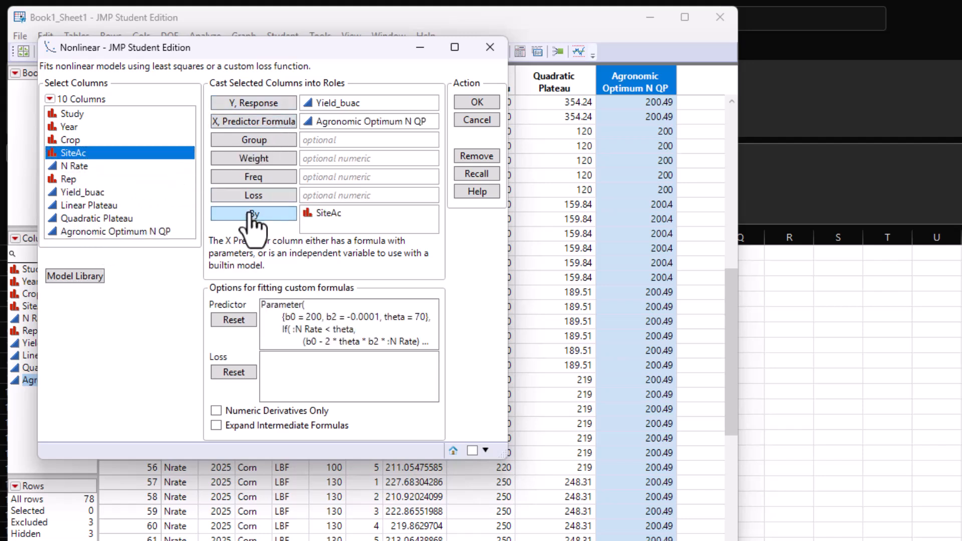
click(476, 103)
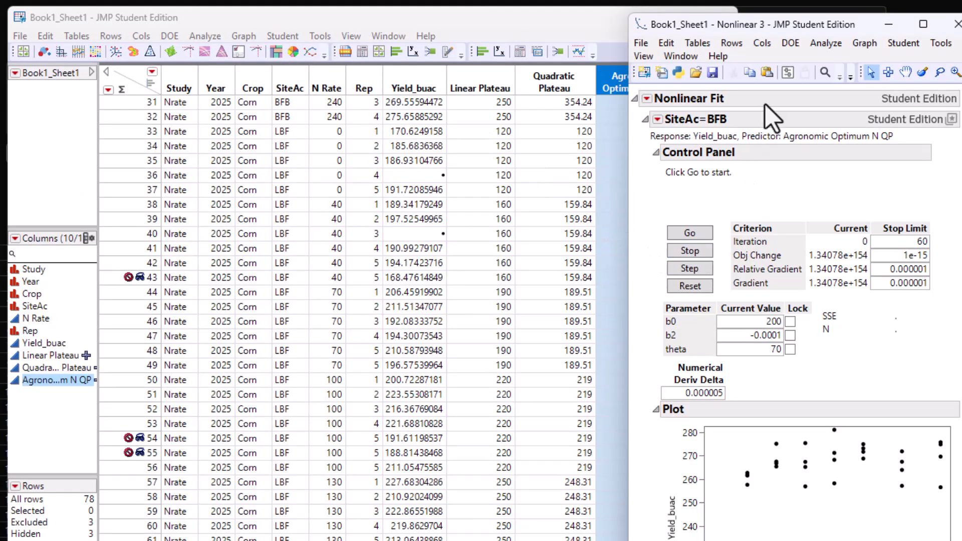
Place the new Nonlinear report beside the two earlier ones and run its fit for site BFB
click(577, 22)
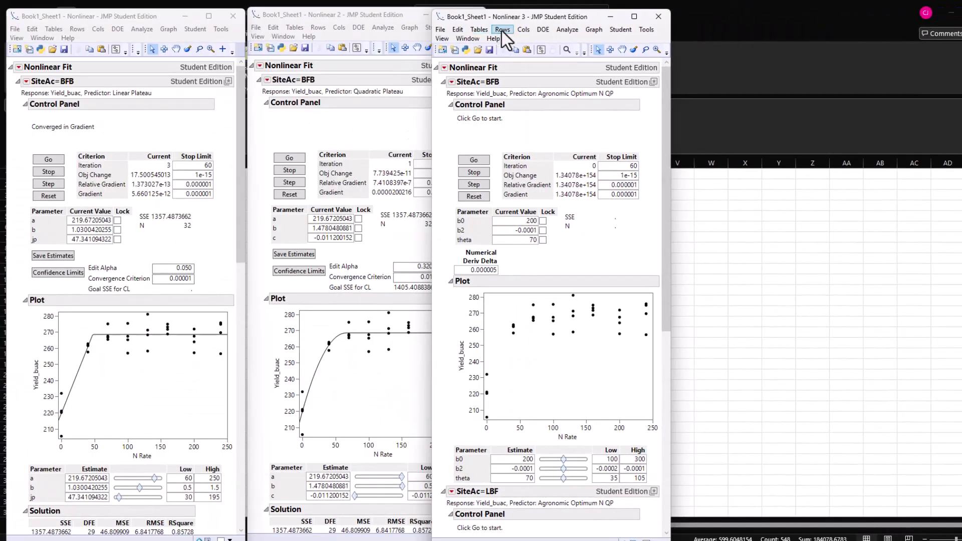
drag(527, 20, 583, 16)
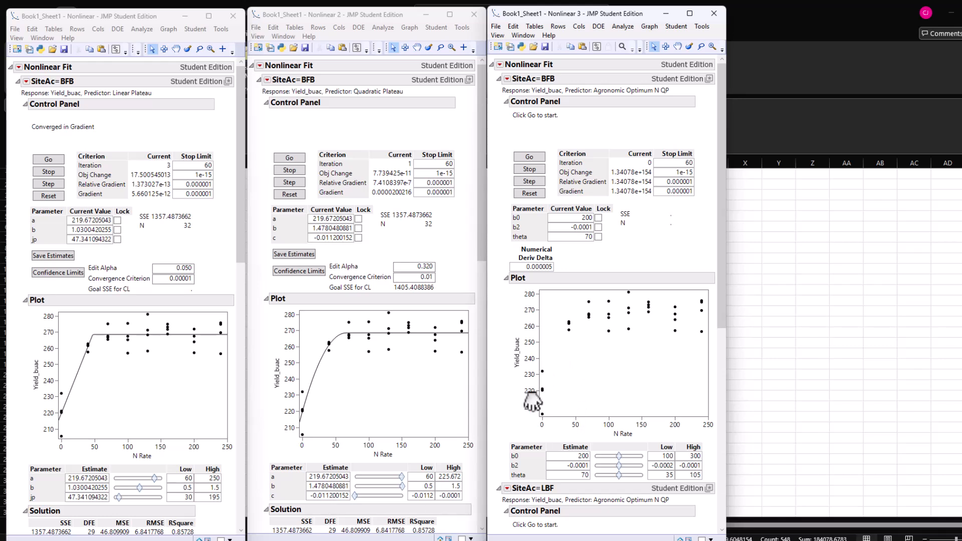
click(529, 157)
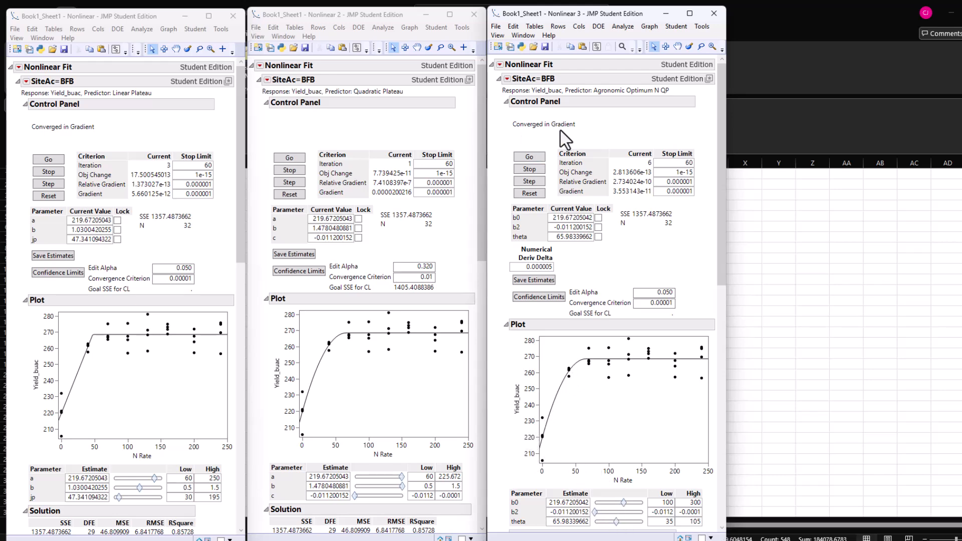
Compute confidence limits for the BFB fit at alpha 0.050, and recompute them with alpha set to 0.320
scroll(583, 254, down, 3)
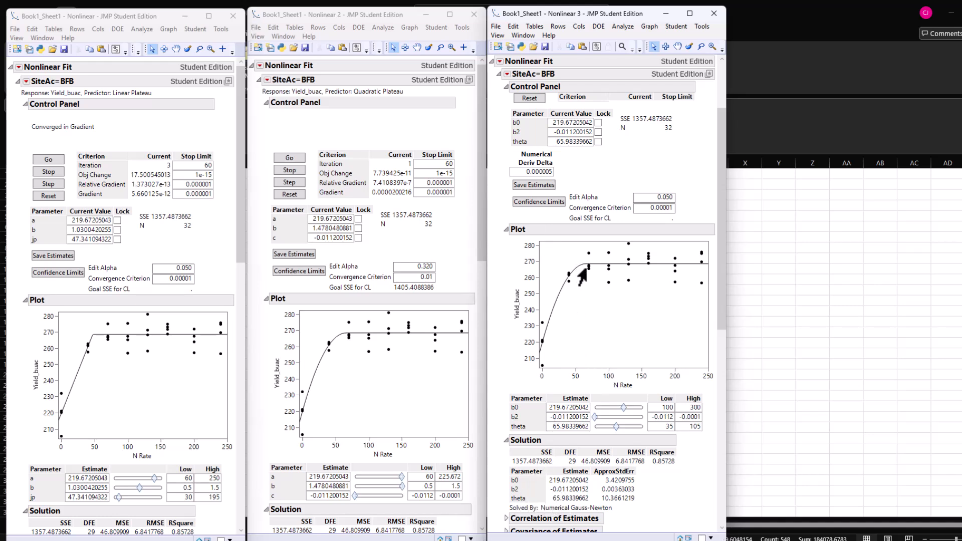
click(547, 202)
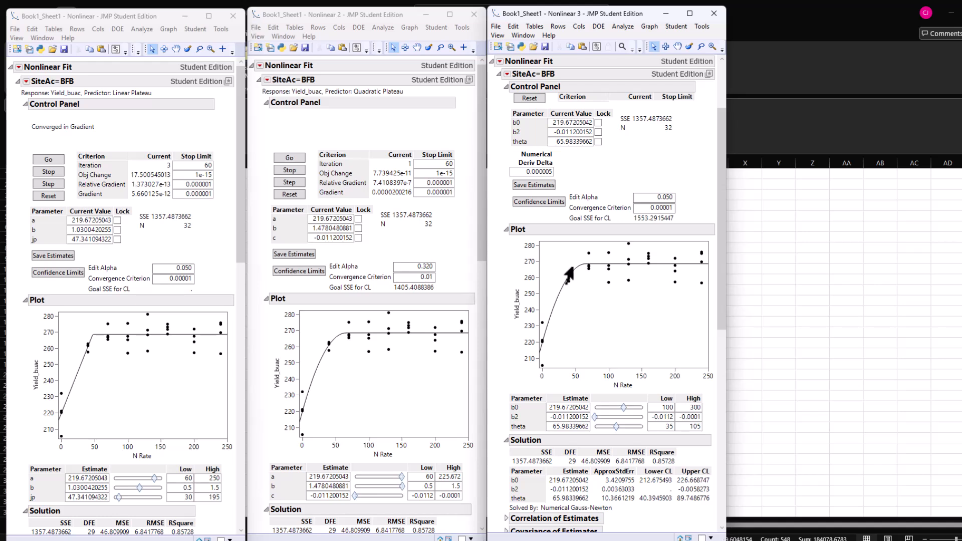
double_click(669, 197)
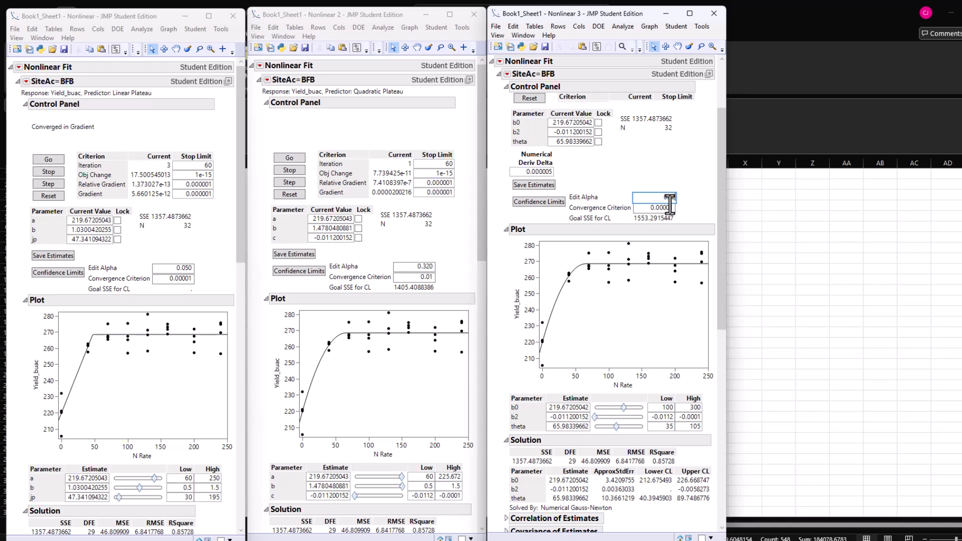
key(Return)
click(556, 203)
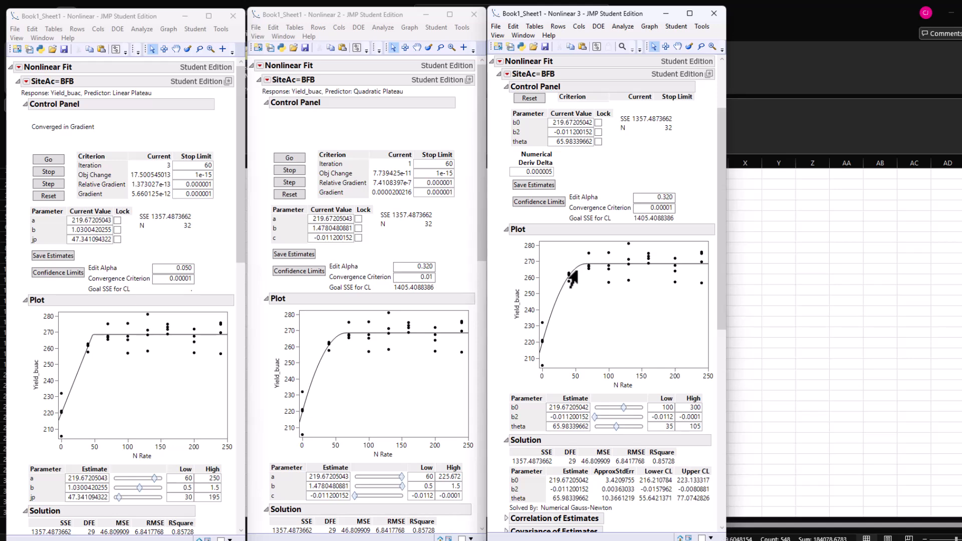
Compare the LBF results in the linear and quadratic plateau reports, and run the Agronomic Optimum N QP fit for LBF
scroll(570, 273, down, 10)
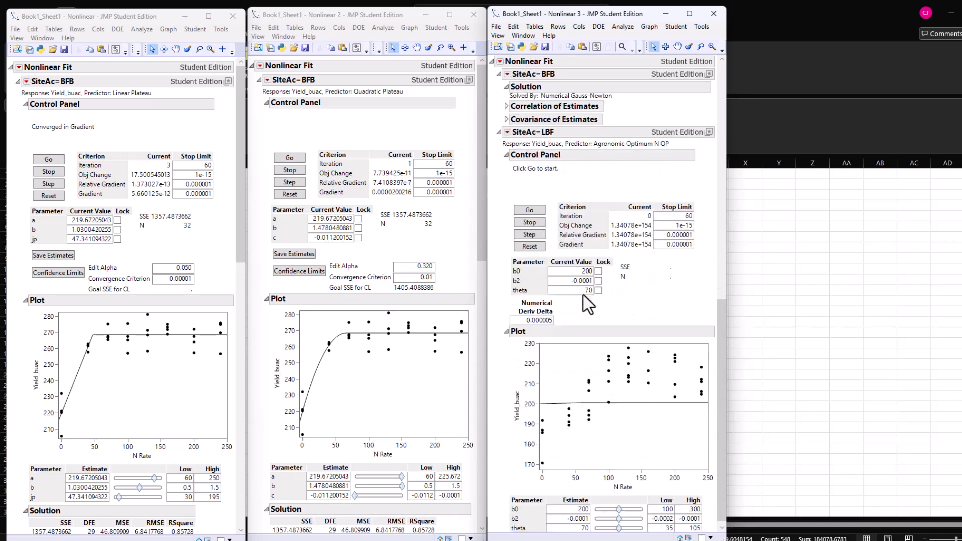
scroll(374, 319, down, 15)
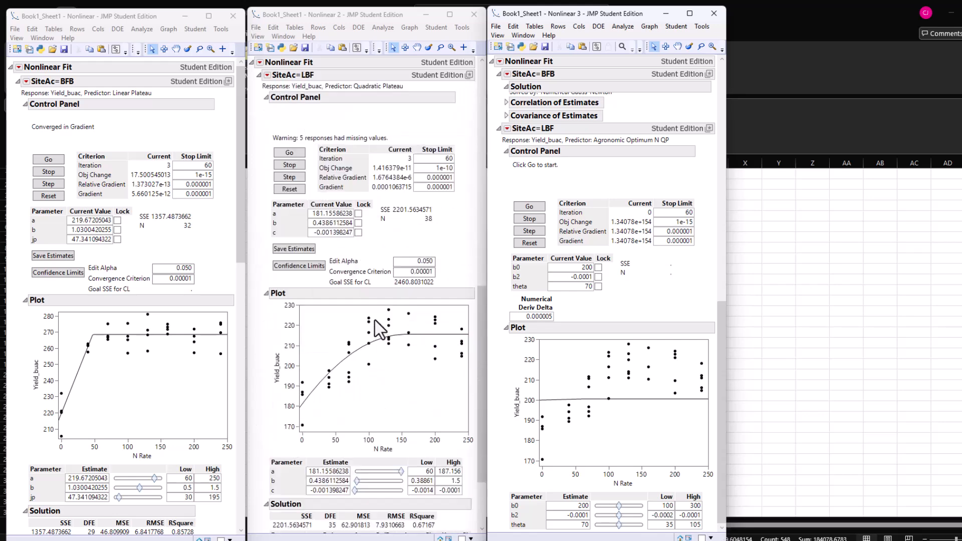
scroll(379, 329, down, 5)
scroll(160, 342, down, 15)
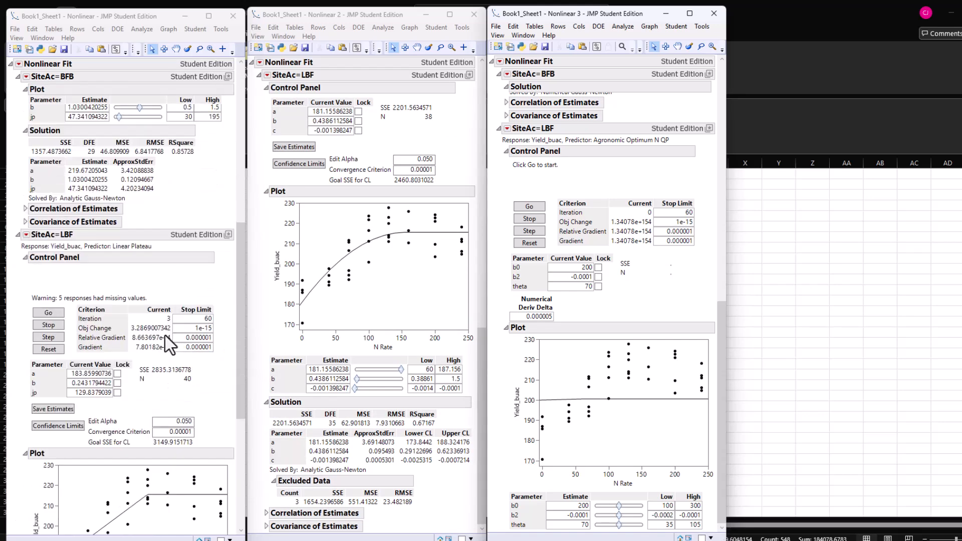
scroll(198, 336, down, 5)
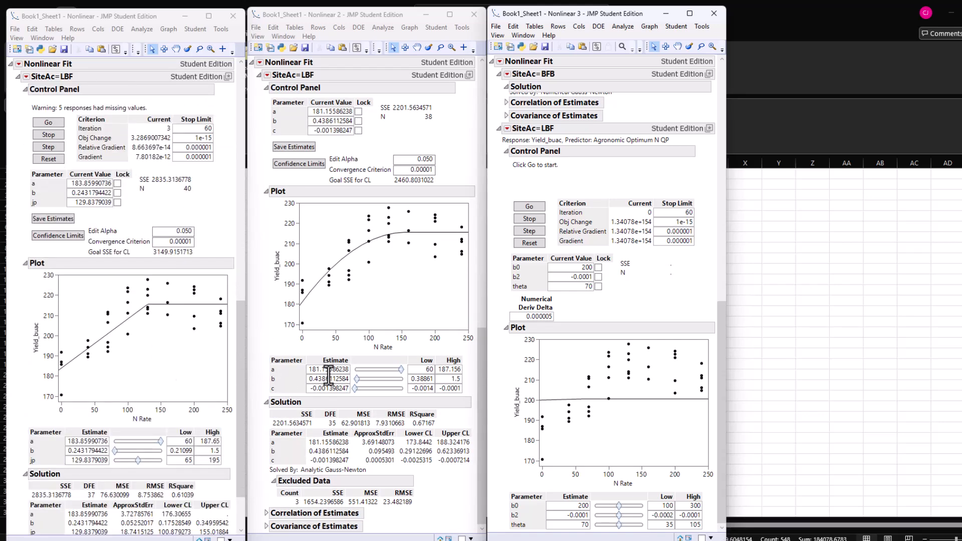
scroll(213, 378, down, 3)
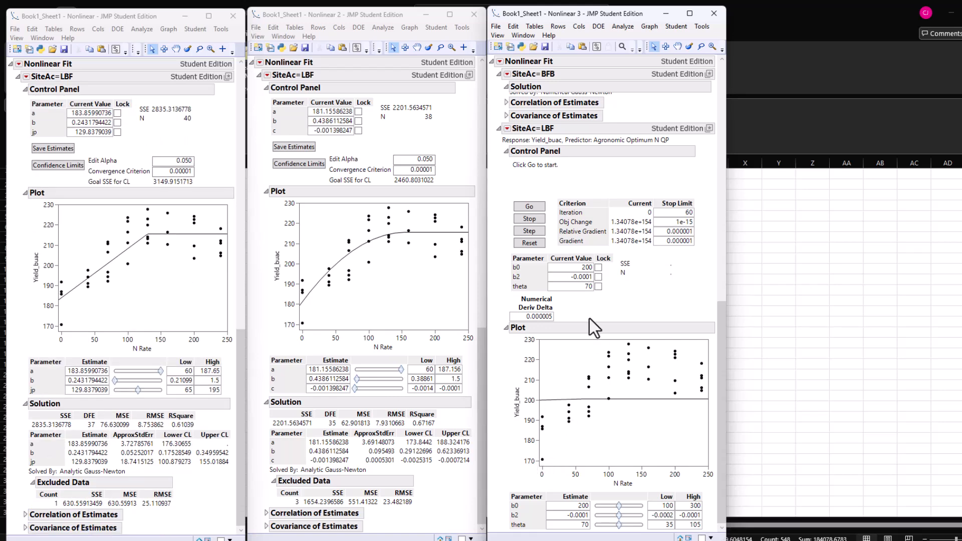
click(527, 206)
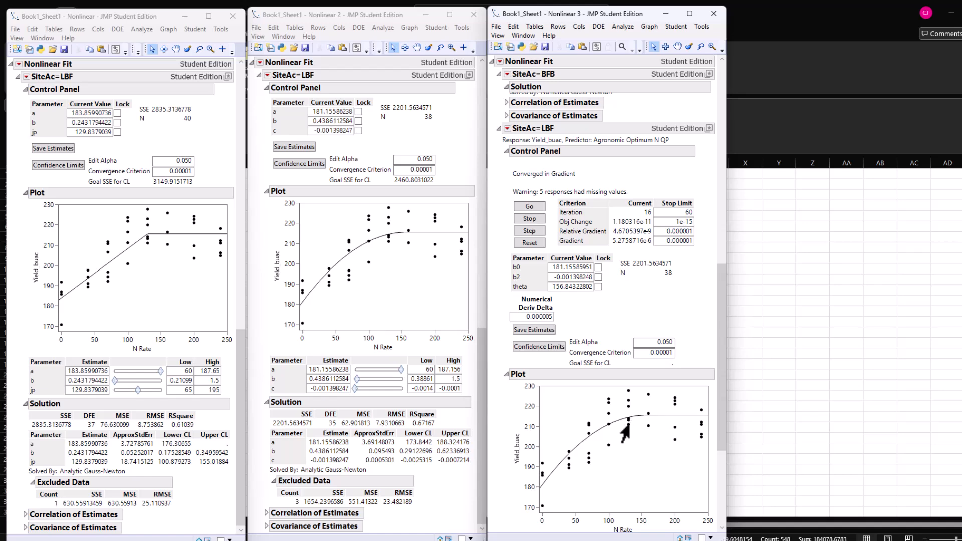
Test the LBF fit from other starting values, b0 at 182.61 and b2 at -0.0011238, by rerunning it
scroll(625, 433, down, 3)
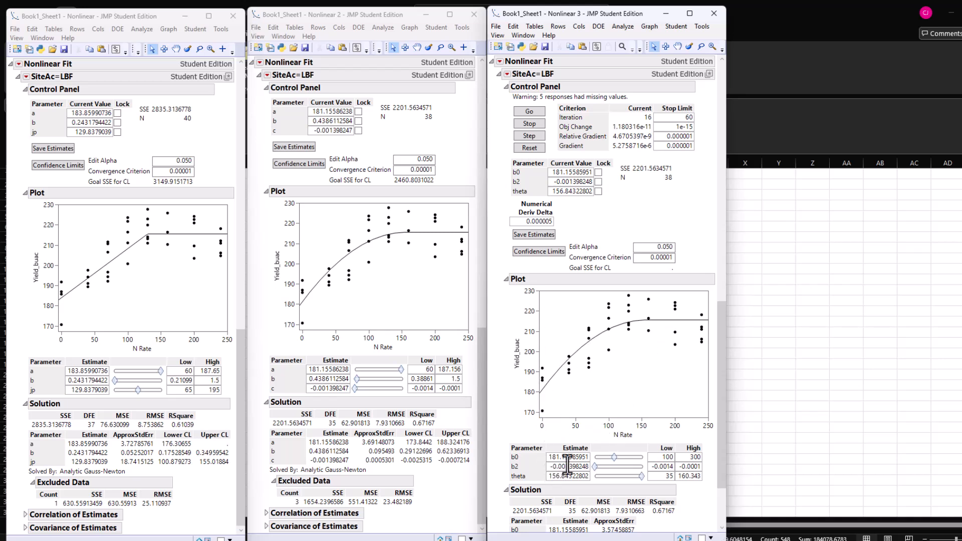
drag(595, 467, 615, 457)
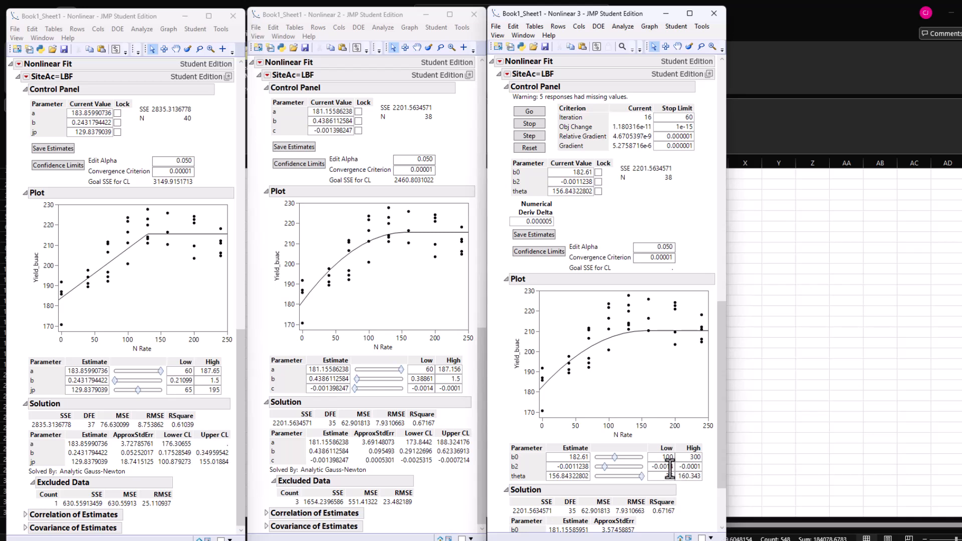
click(529, 111)
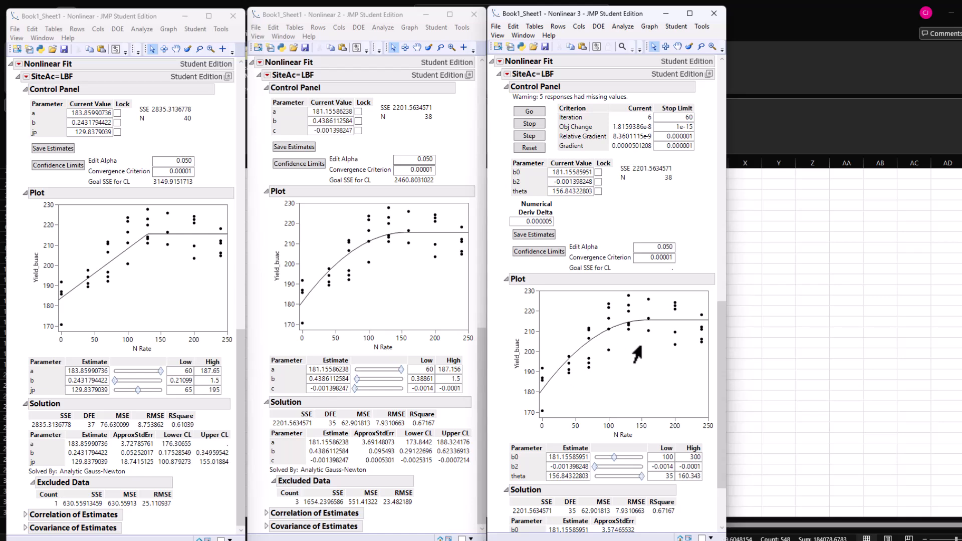
Compute confidence limits for the LBF fit at alpha 0.050, and recompute them with alpha set to 0.320
scroll(636, 354, down, 3)
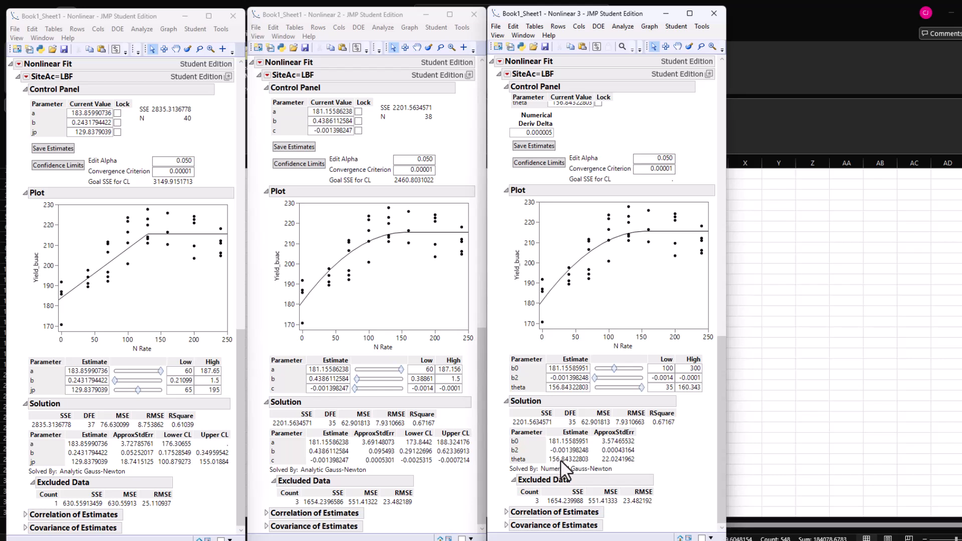
click(551, 164)
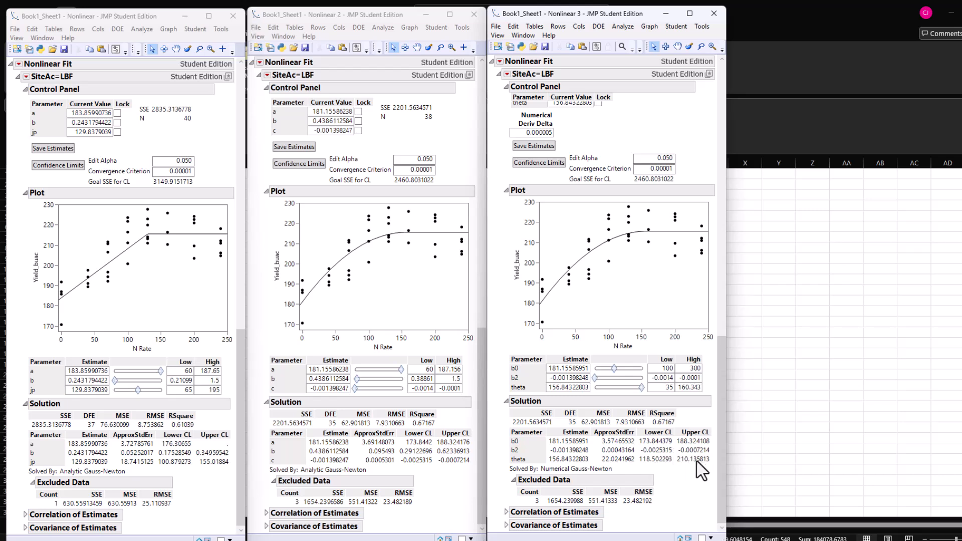
double_click(667, 158)
text(32)
key(Return)
click(540, 163)
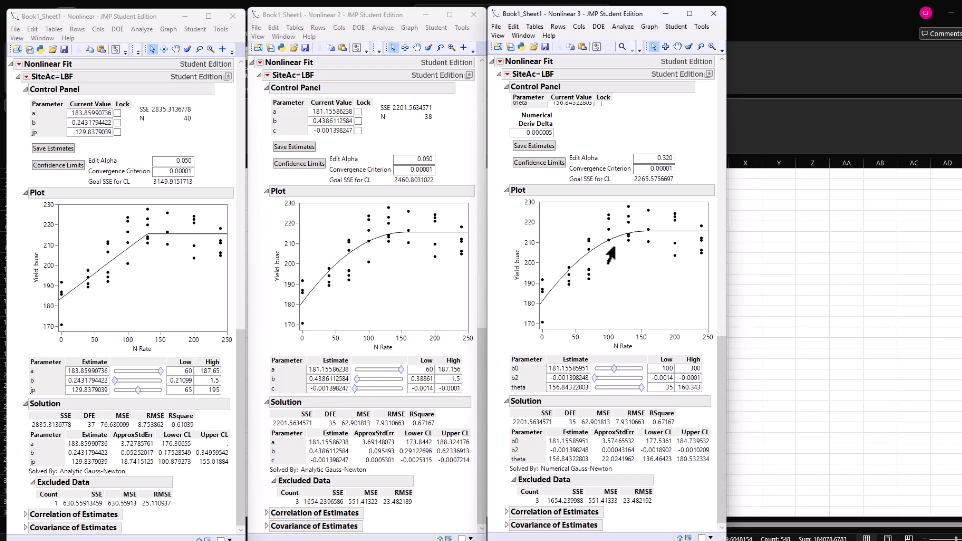
mouse_move(611, 235)
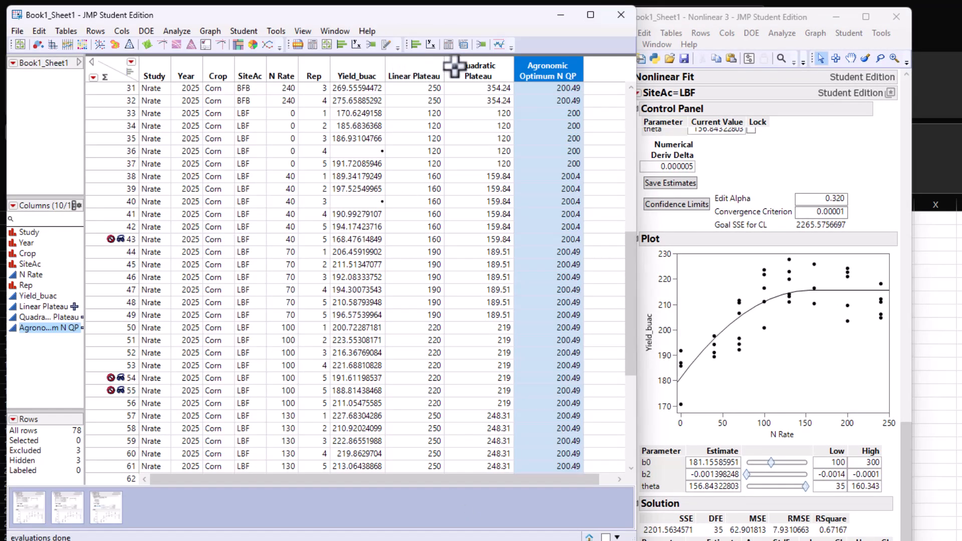
right_click(575, 69)
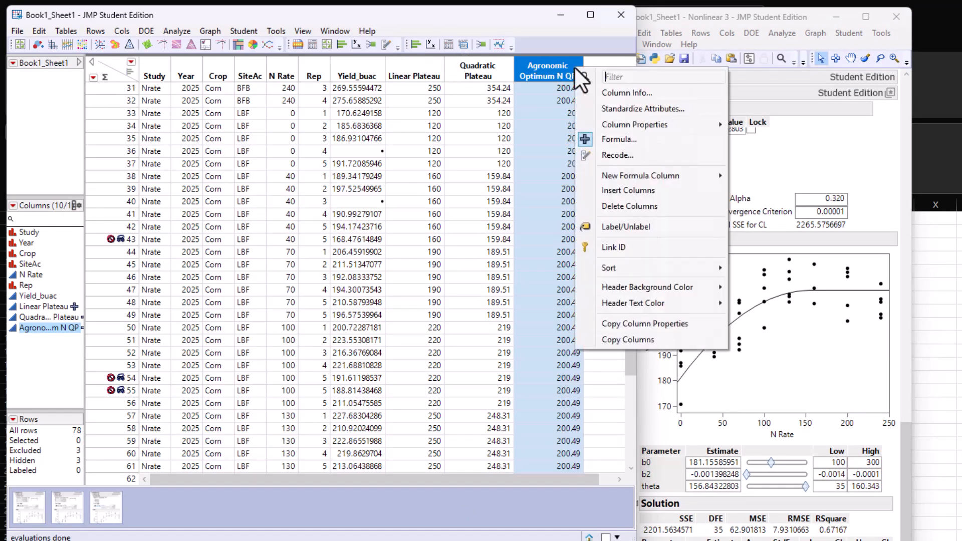
click(618, 93)
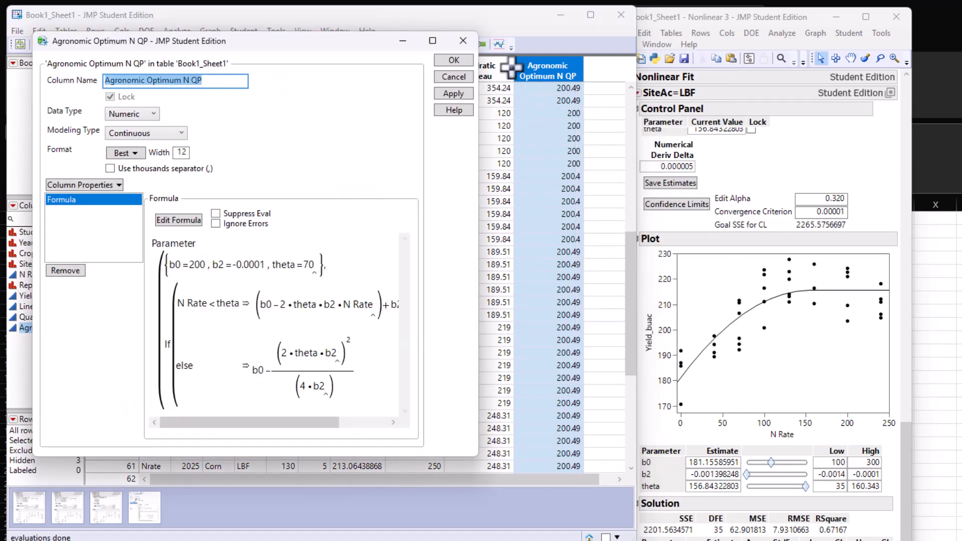
click(466, 43)
right_click(571, 67)
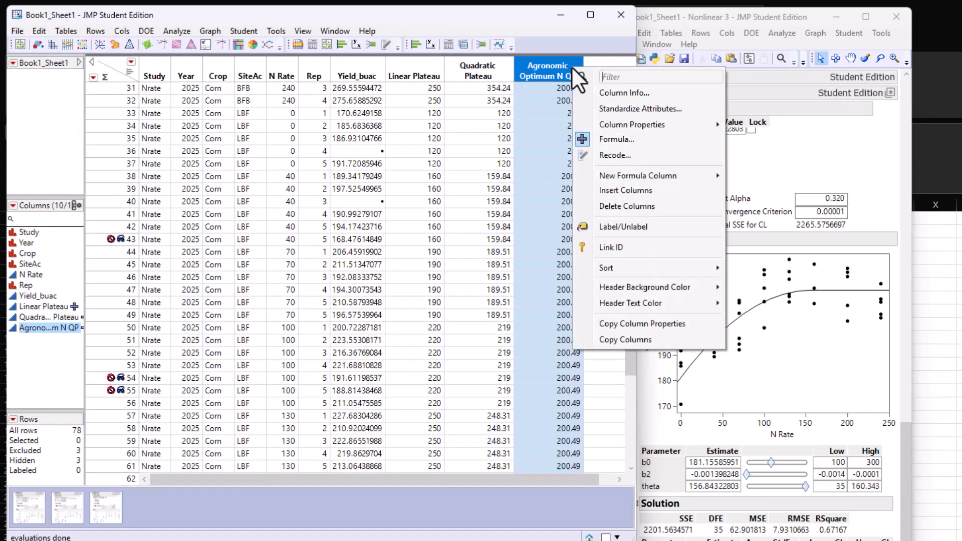
Add a numeric continuous column named "Economic Optimum N QP" after the Agronomic Optimum N QP column
right_click(606, 61)
click(639, 68)
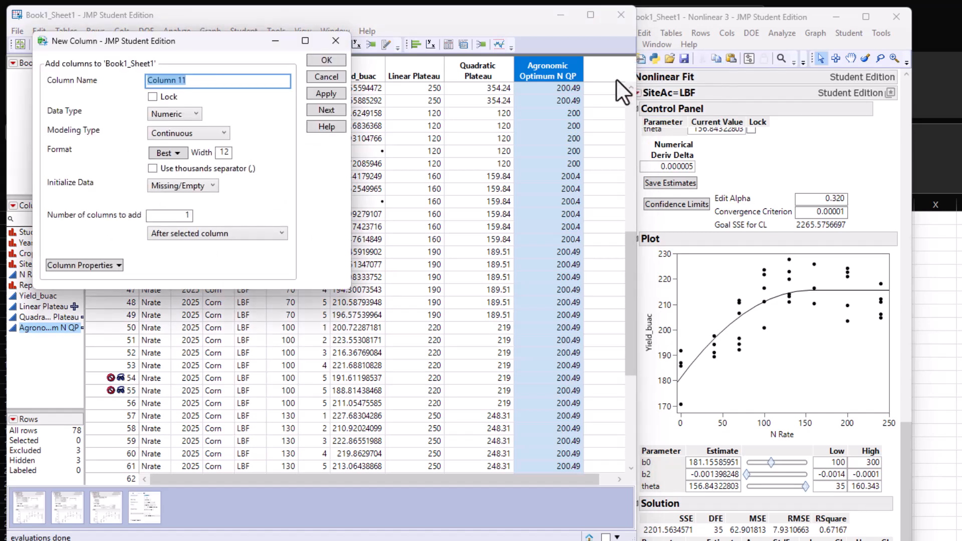
text(Economic Optimum N QP)
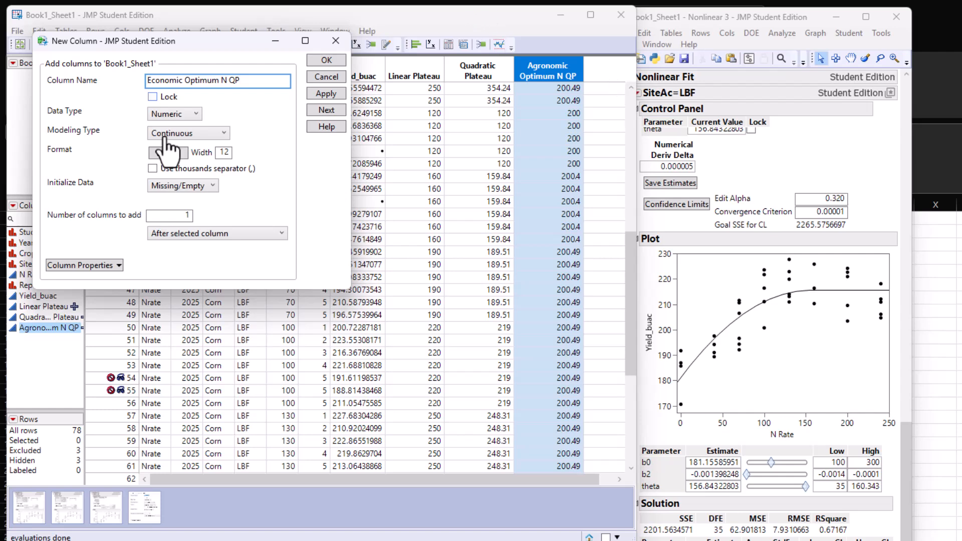
click(315, 98)
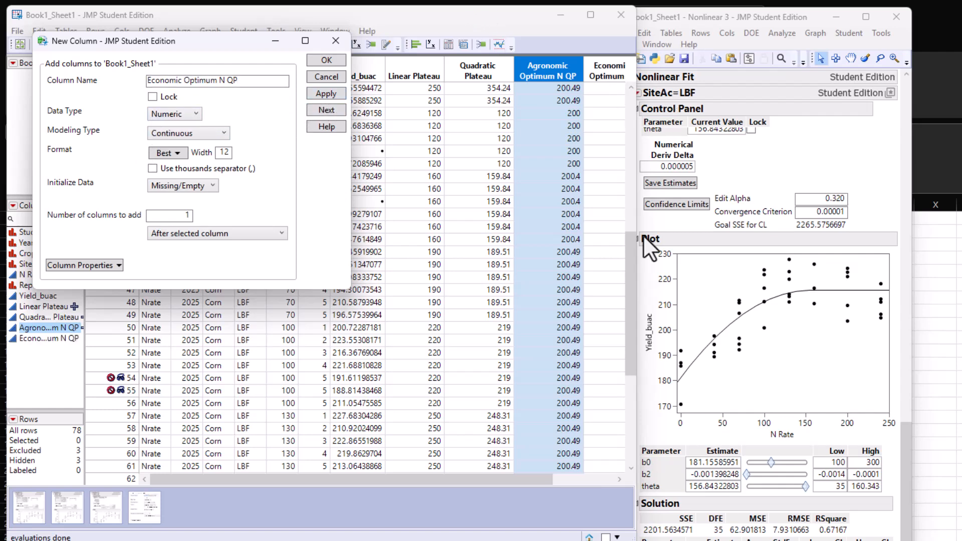
click(326, 77)
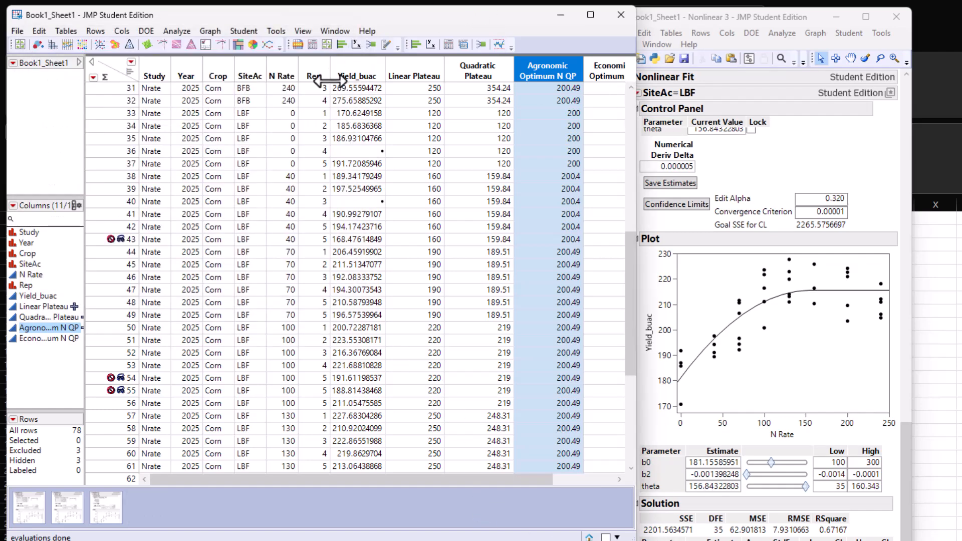
Open an enlarged formula editor for the Economic Optimum N QP column and insert an If conditional as its formula
drag(527, 480, 595, 473)
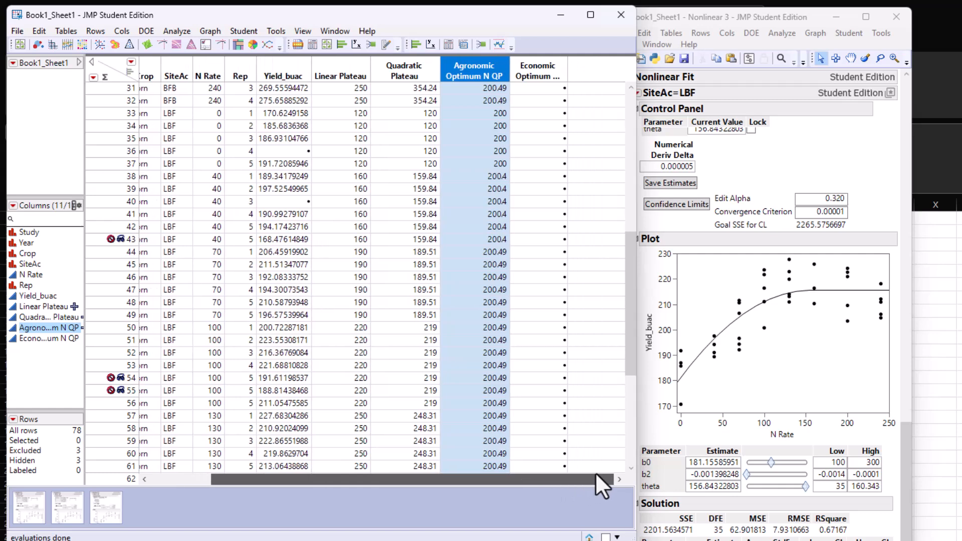
right_click(555, 68)
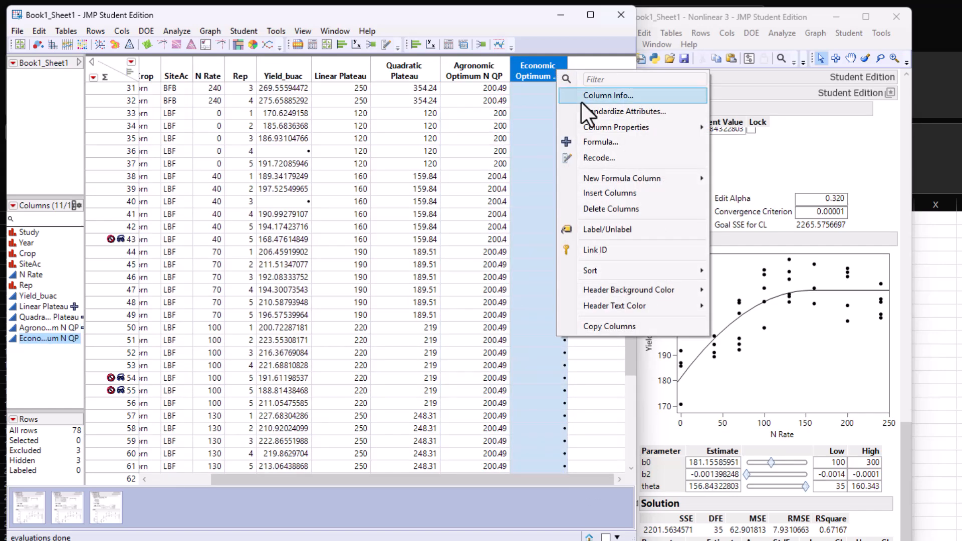
click(596, 141)
drag(616, 167, 461, 32)
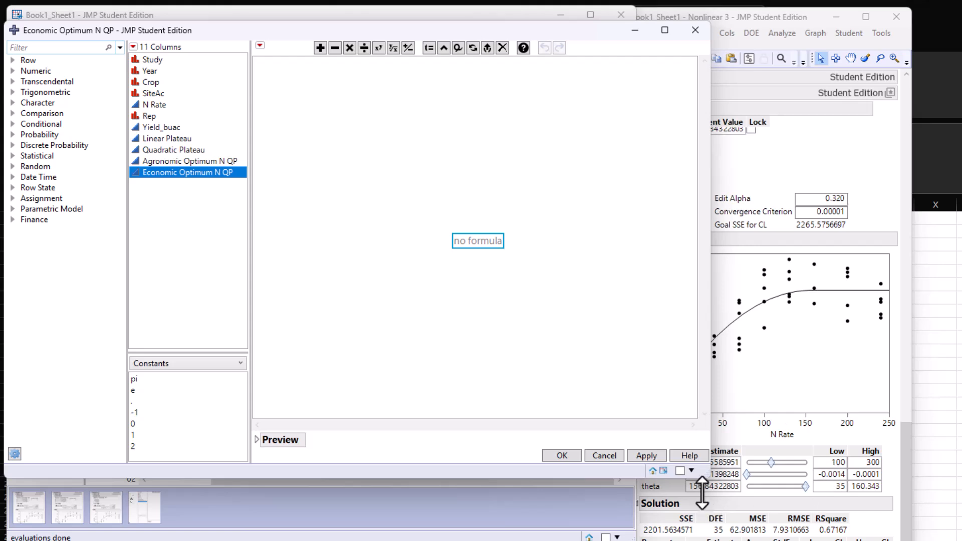
drag(710, 478, 770, 511)
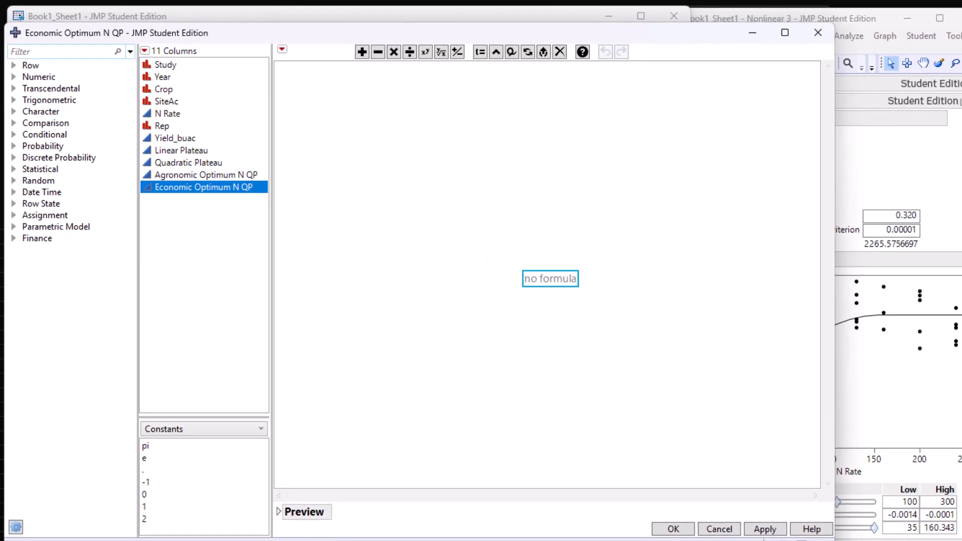
click(14, 135)
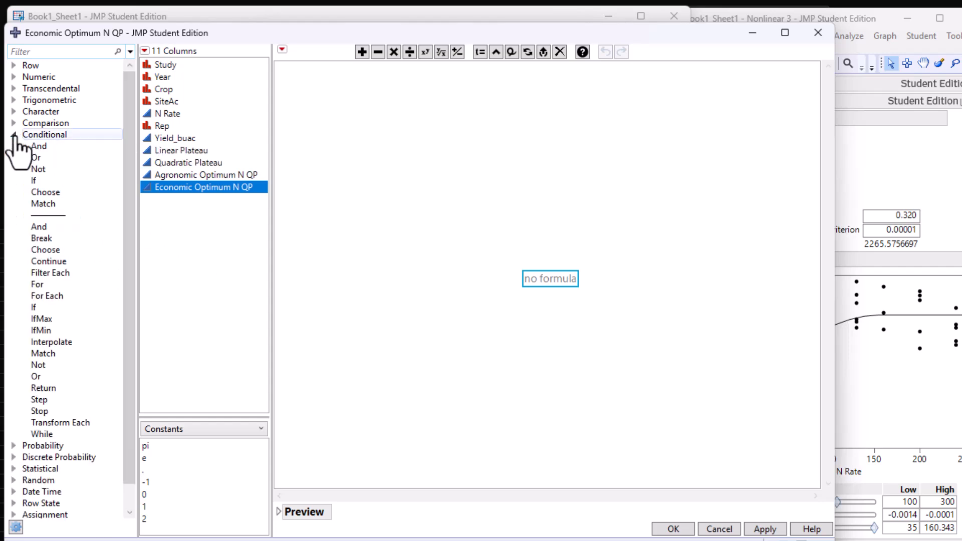
click(35, 181)
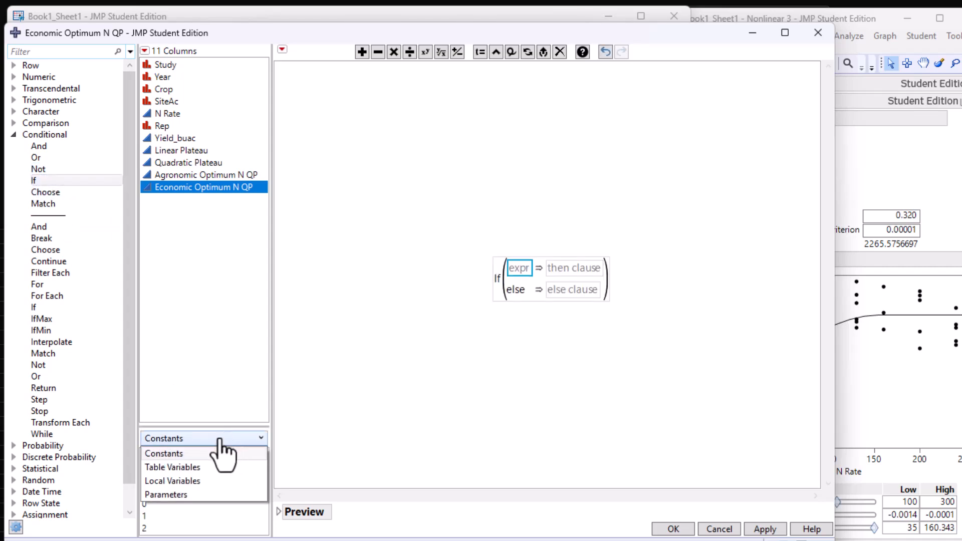
Create a formula parameter named b0 with a starting value of 200
click(190, 495)
click(191, 456)
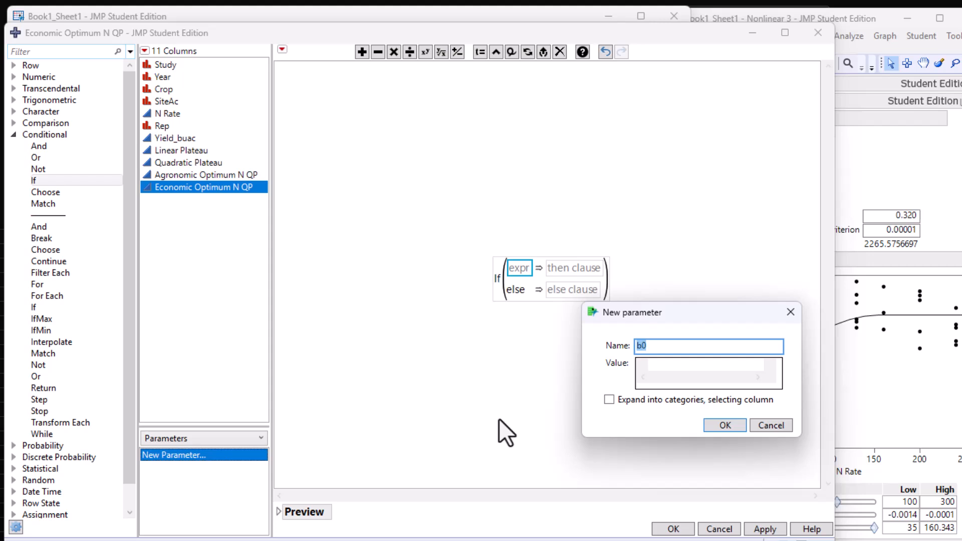
click(666, 367)
text(200)
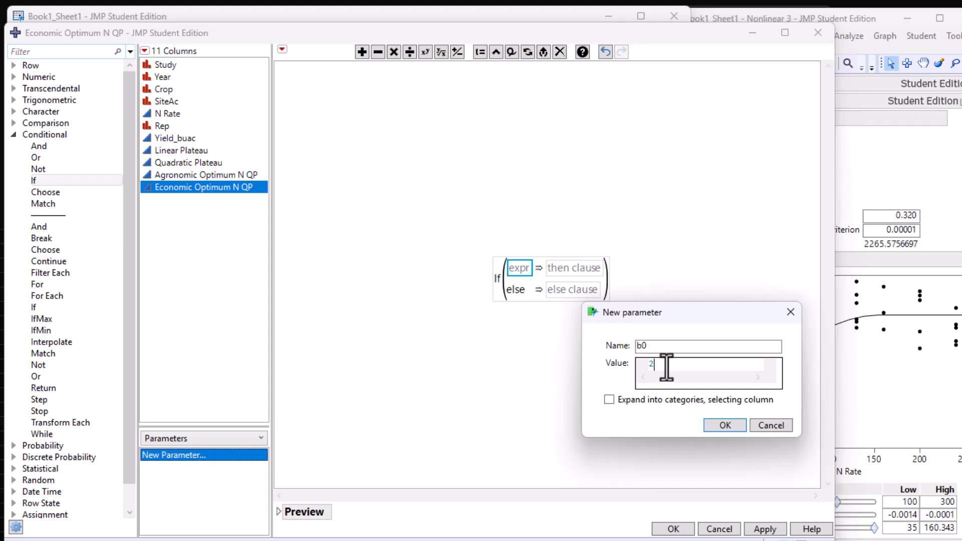
key(BackSpace)
key(BackSpace)
key(BackSpace)
text(200)
click(725, 424)
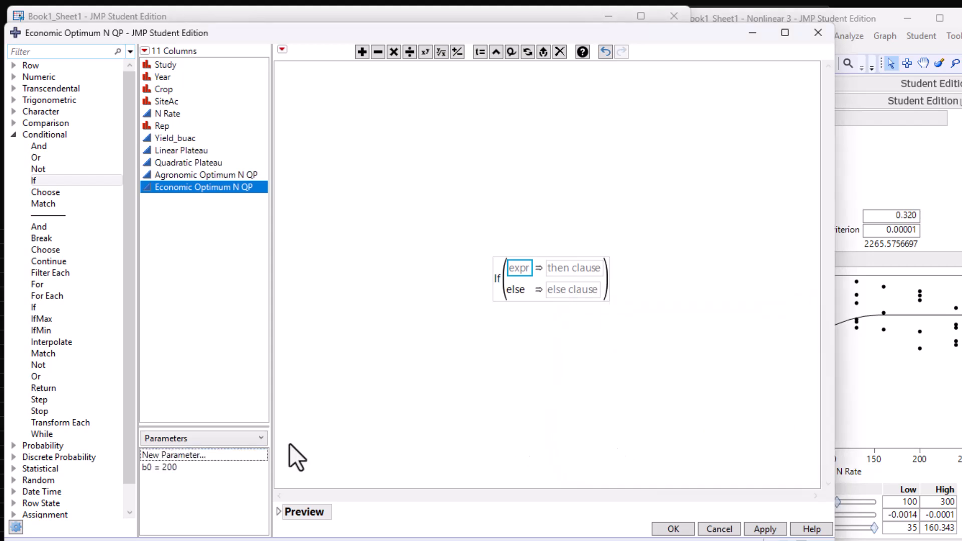
Create a formula parameter named b2 with a starting value of -0.0001
click(199, 454)
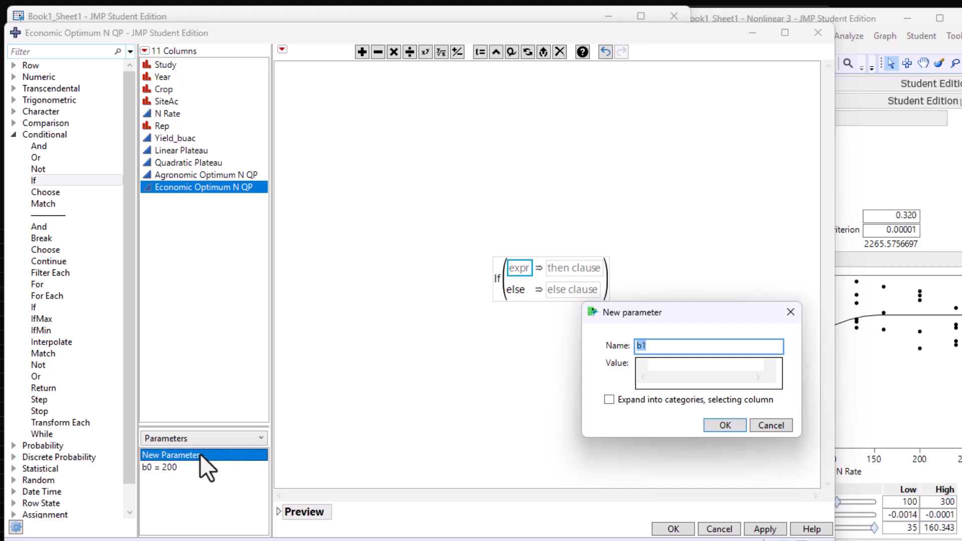
text(b2)
click(661, 365)
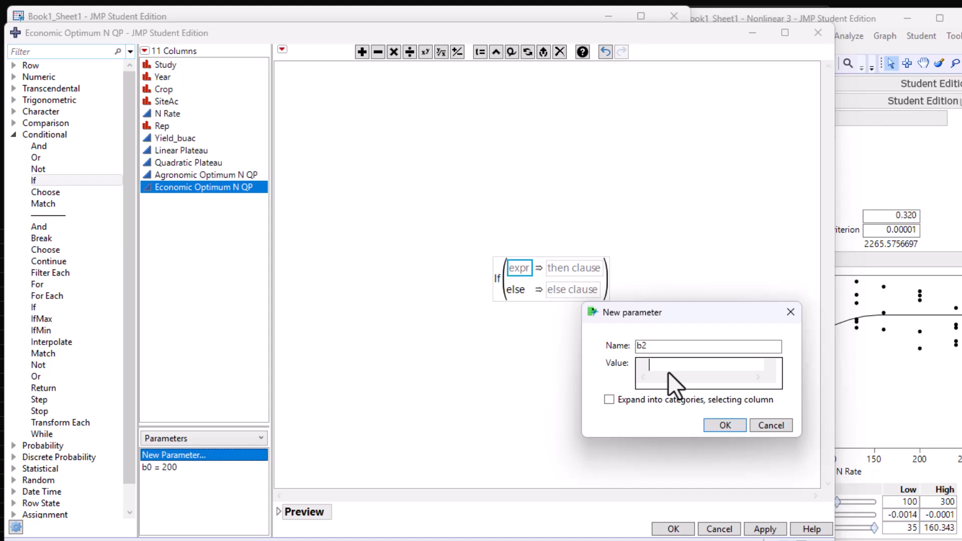
text(-0.0001)
click(724, 425)
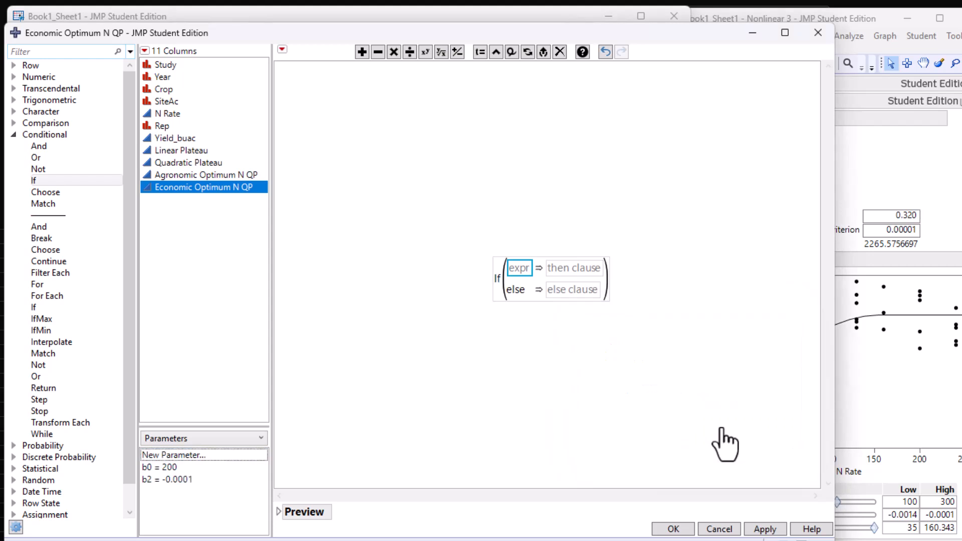
Create a formula parameter named theta with a starting value of 70
click(218, 455)
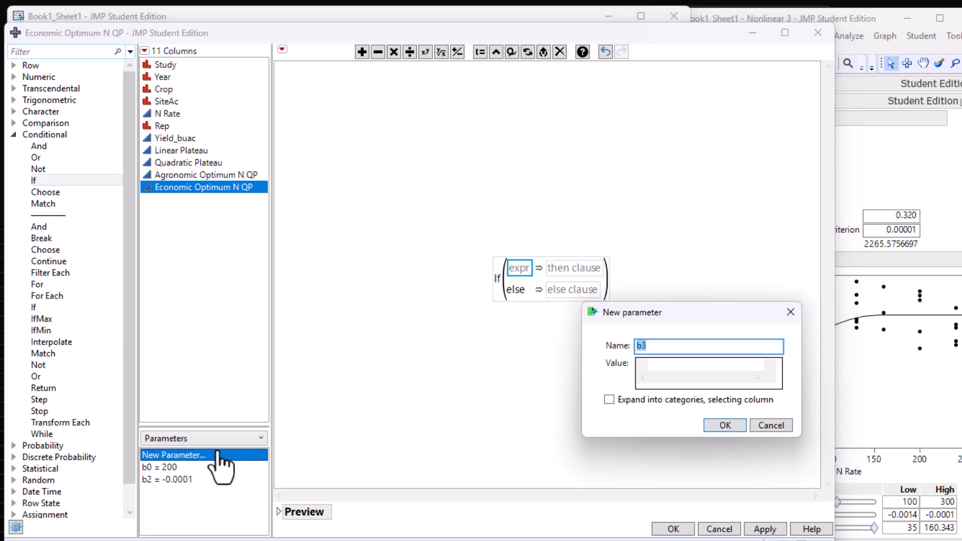
text(theta)
click(661, 365)
text(70)
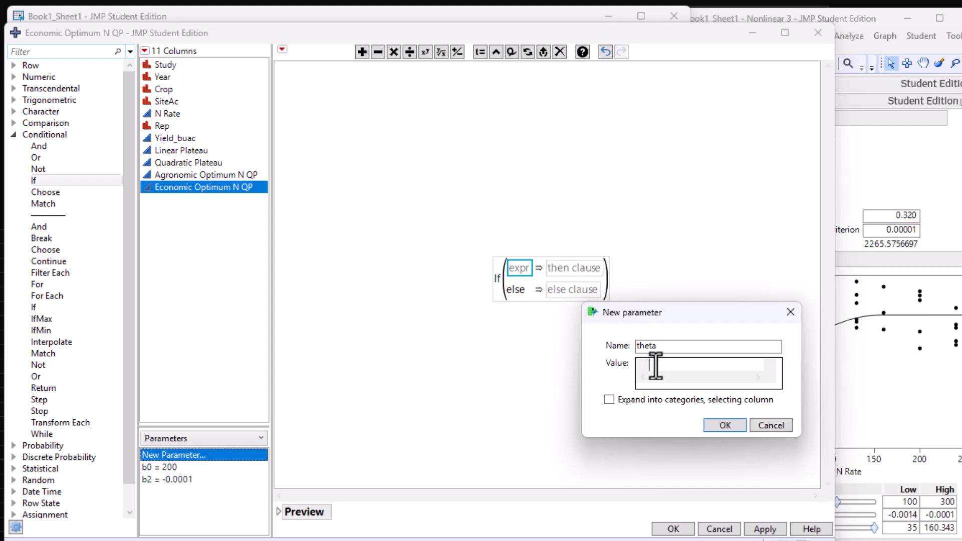
click(725, 425)
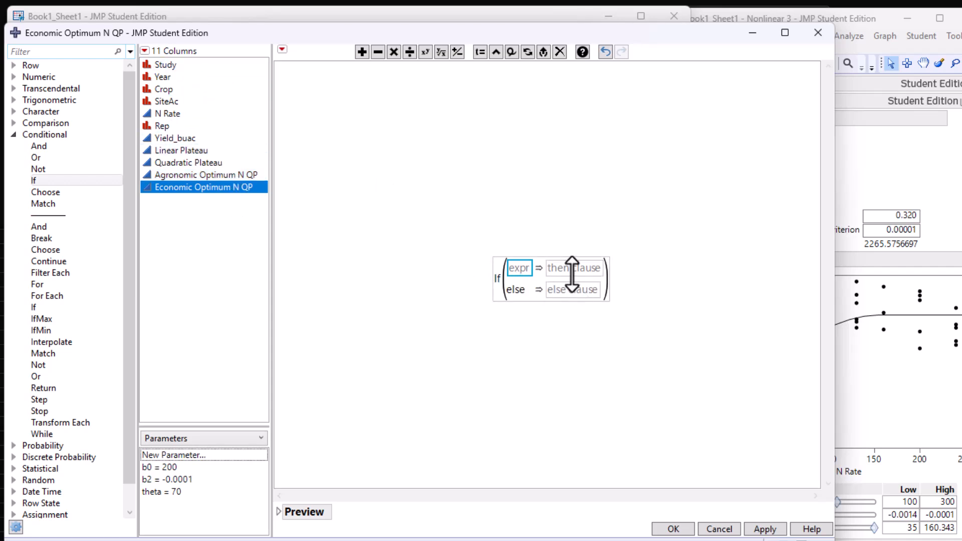
Set the If condition of the Economic Optimum N QP formula to N Rate < theta
click(524, 273)
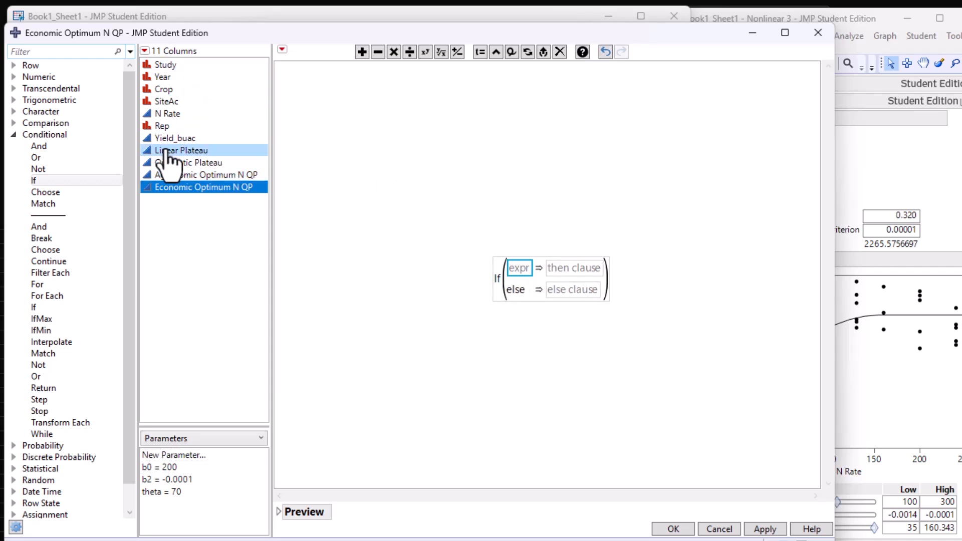
click(170, 114)
key(less)
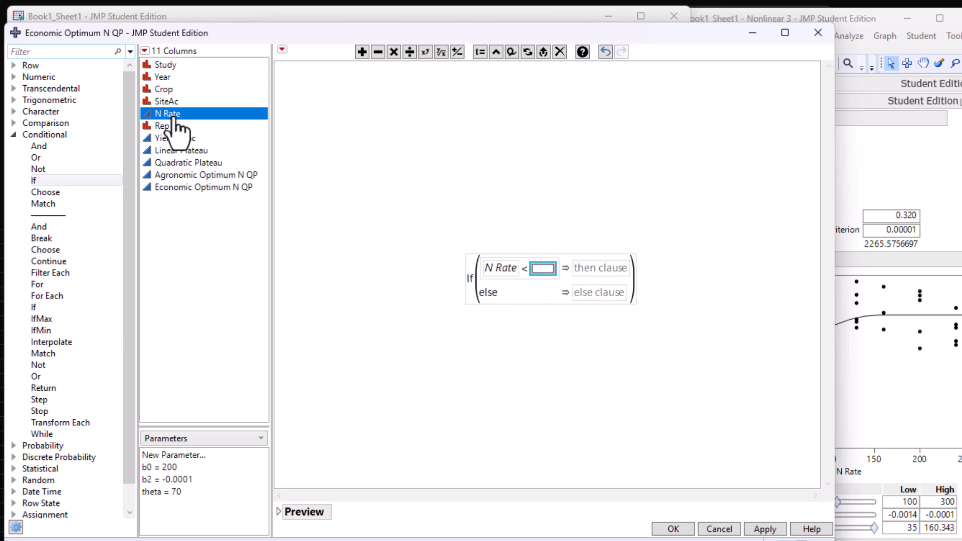
click(161, 492)
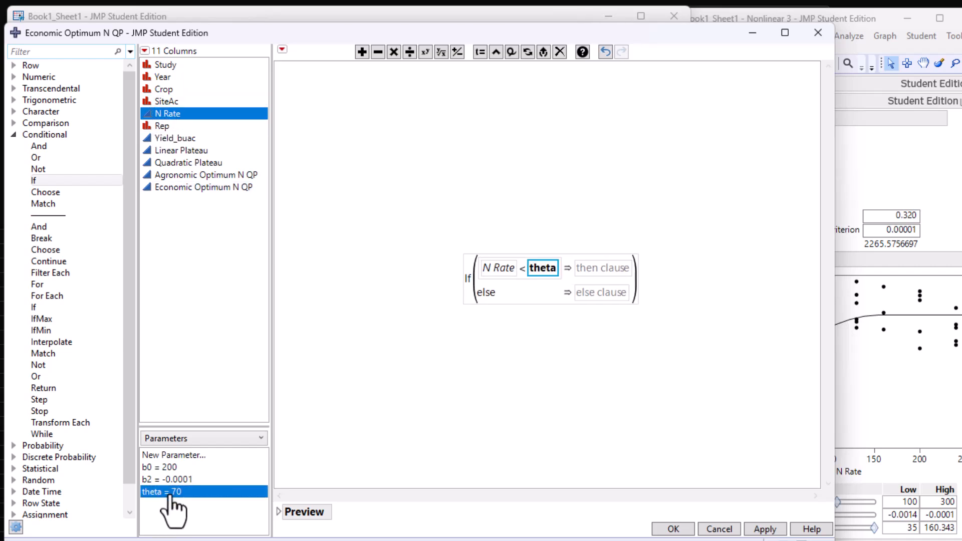
Begin the then clause with a parenthesised expression that subtracts a nested parenthesised term from b0
click(584, 270)
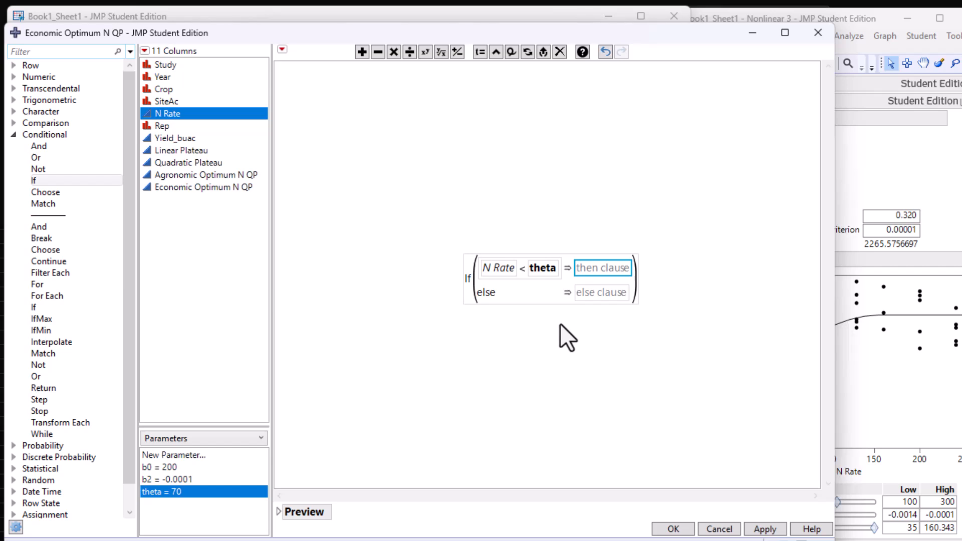
key(parenleft)
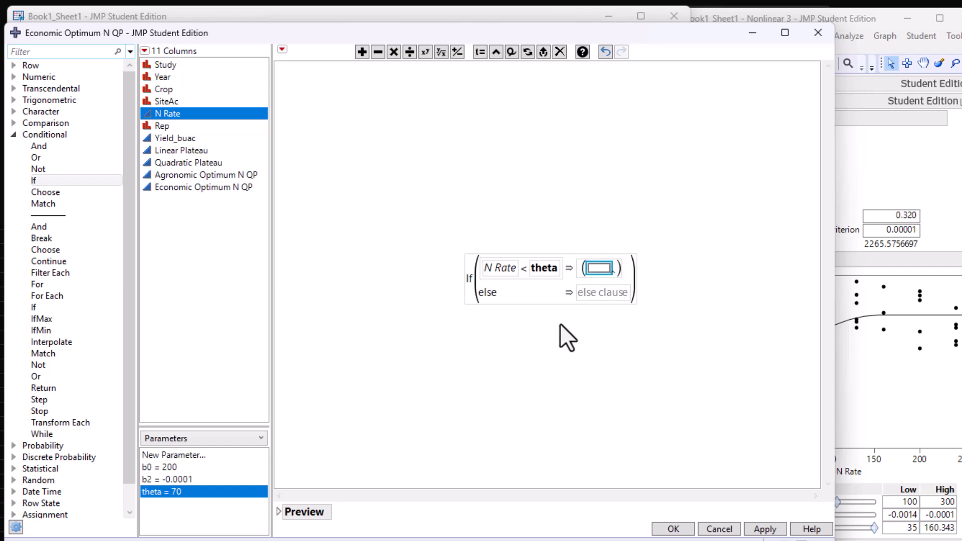
click(186, 469)
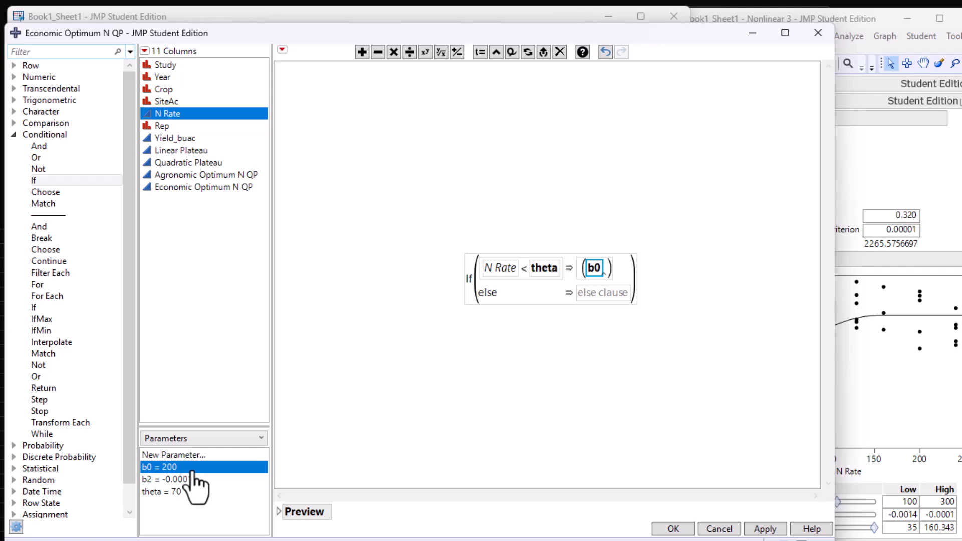
click(377, 51)
key(parenleft)
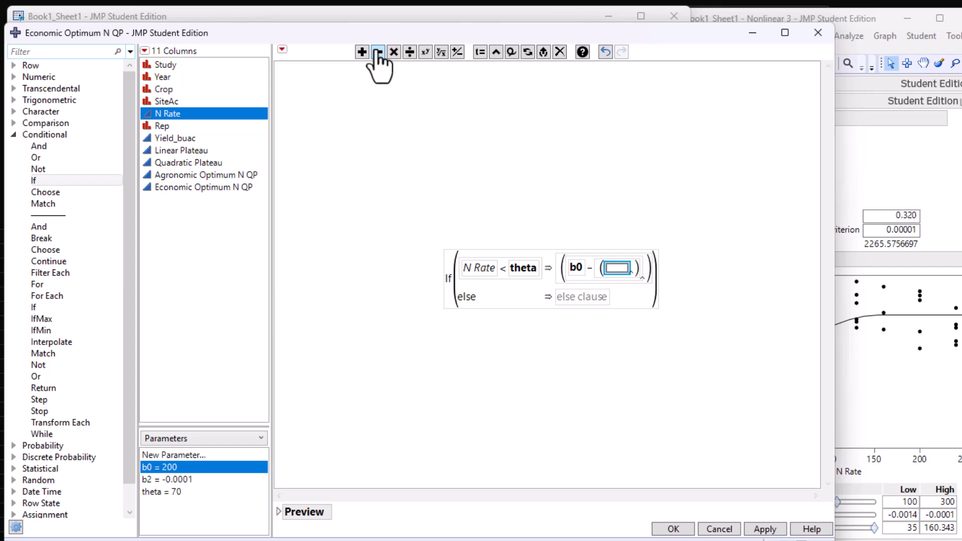
Fill the nested parentheses of the then clause with the product 2 · theta · b2
text(2)
key(Return)
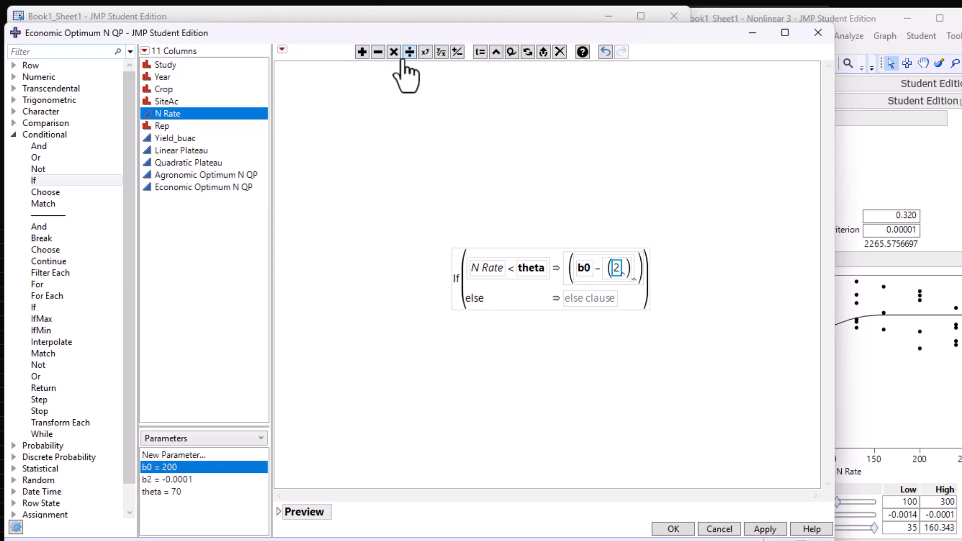
click(394, 52)
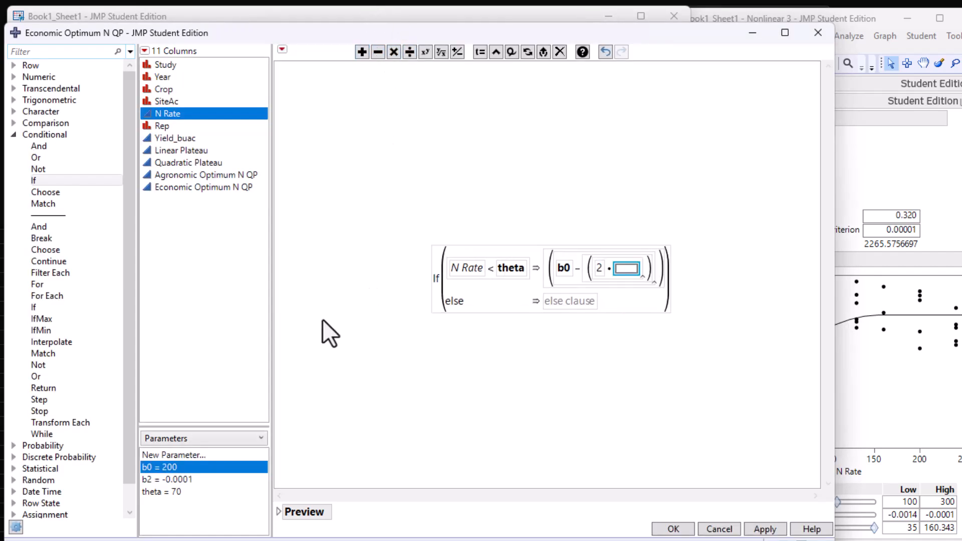
click(184, 491)
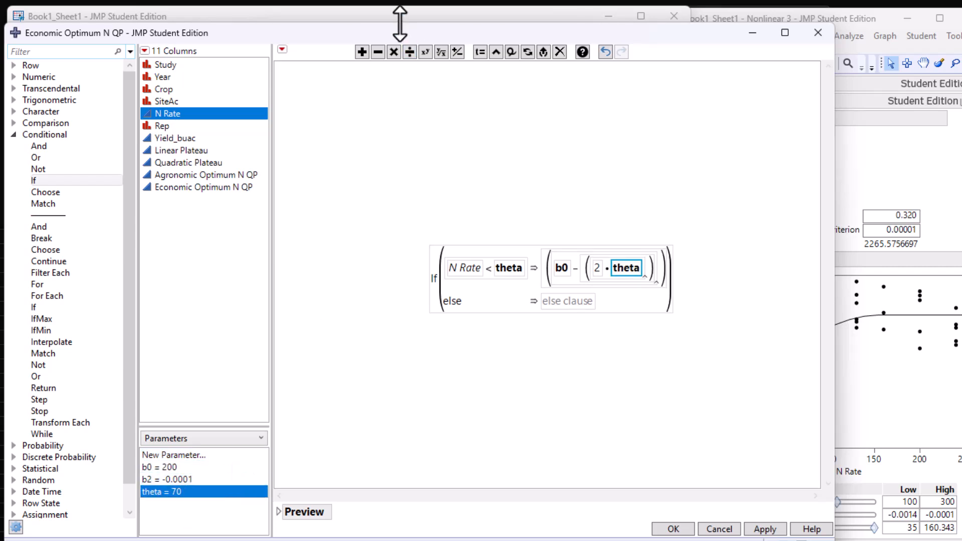
click(394, 52)
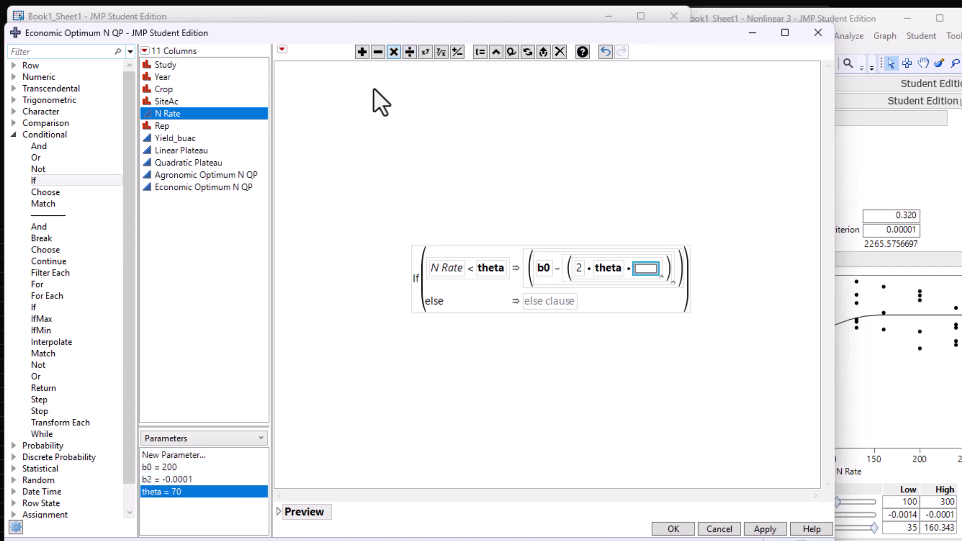
click(192, 478)
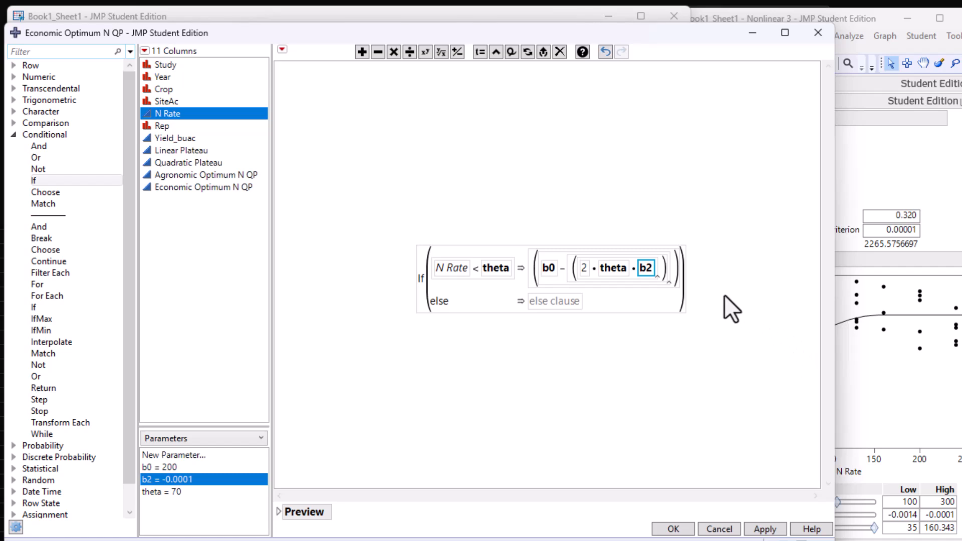
Subtract 0.1 from the whole 2 · theta · b2 product in the then clause
click(377, 51)
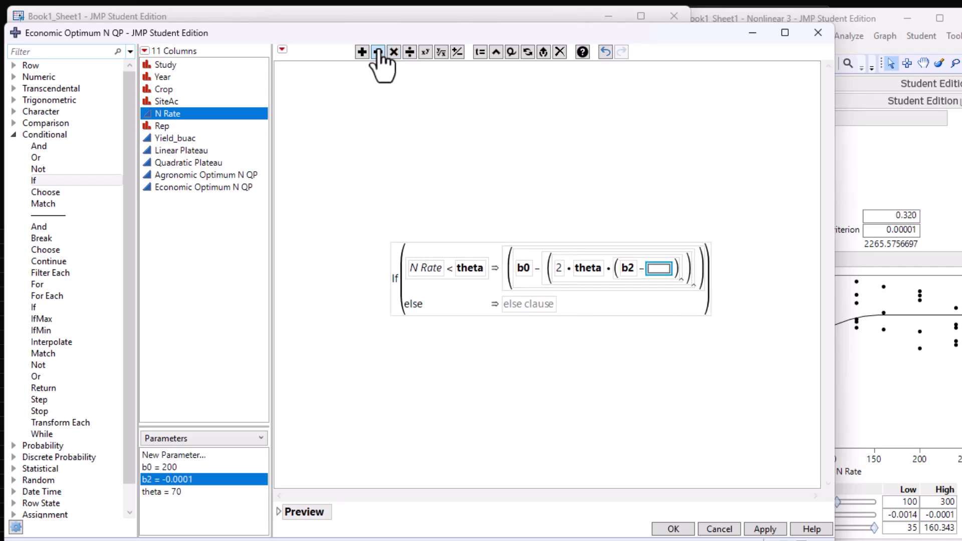
key(ctrl+z)
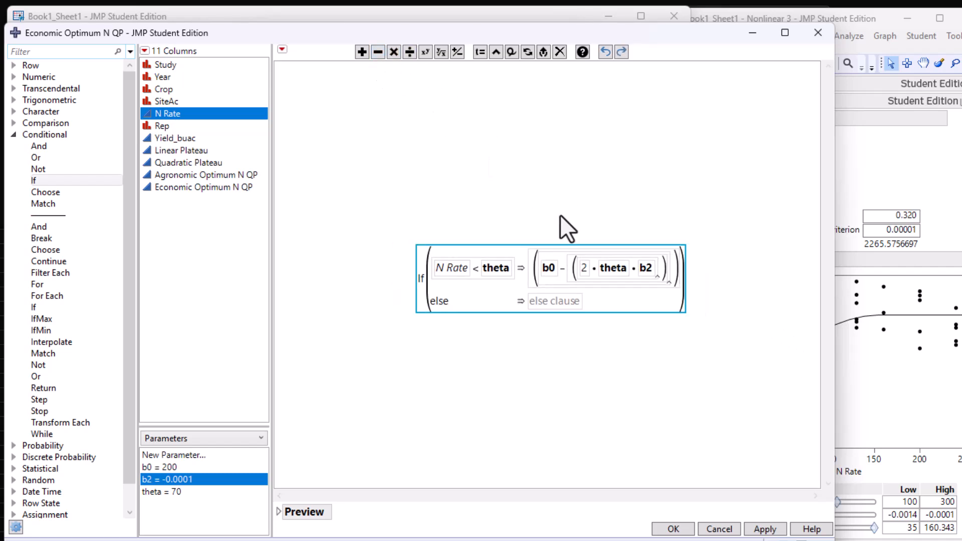
click(657, 275)
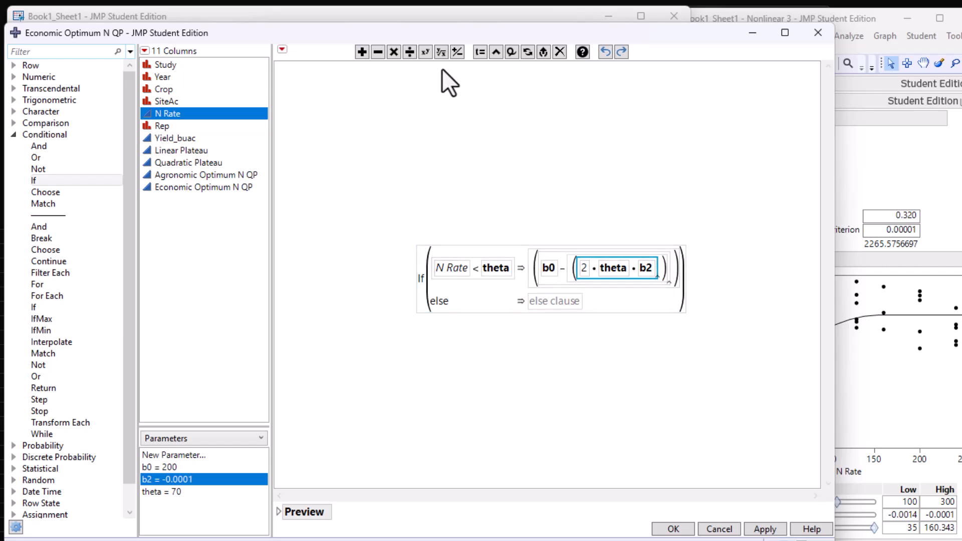
click(377, 51)
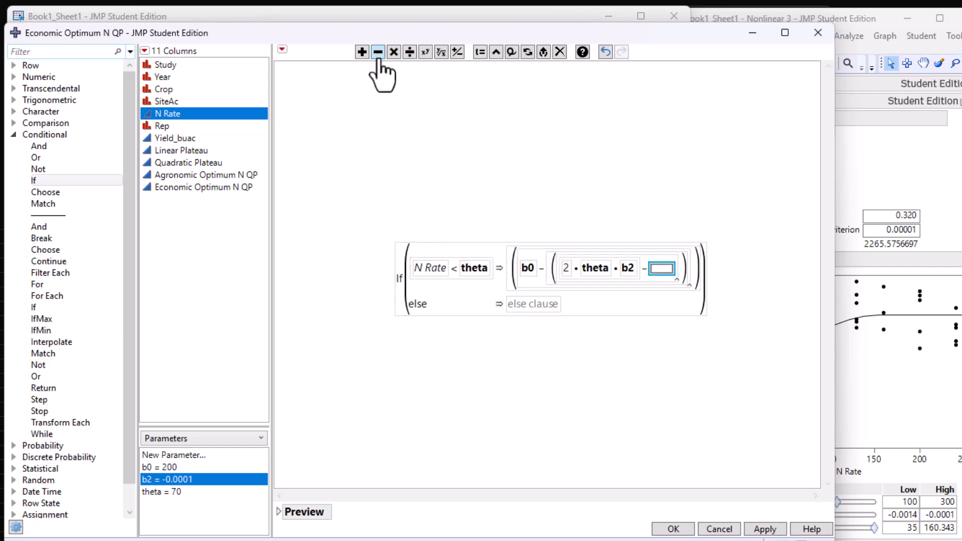
double_click(640, 260)
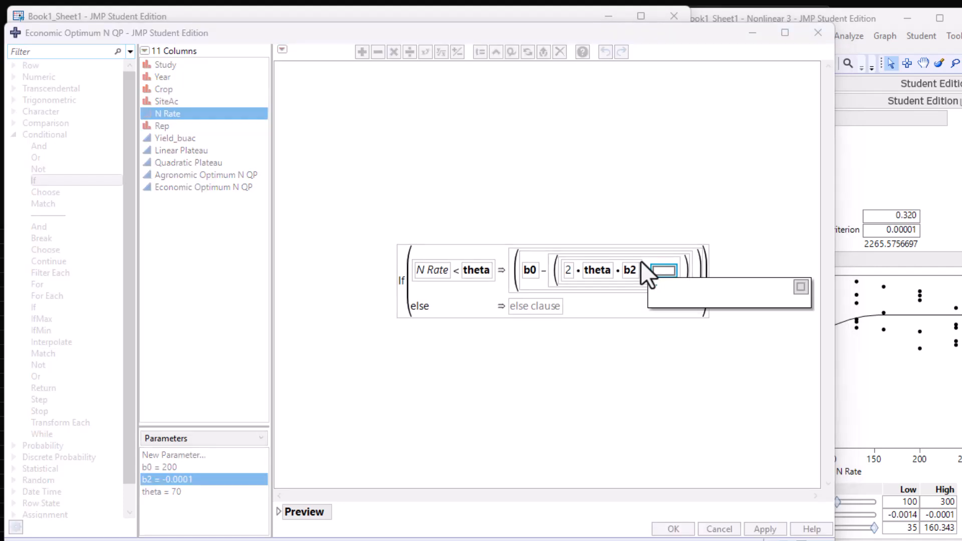
text(0.1)
key(Return)
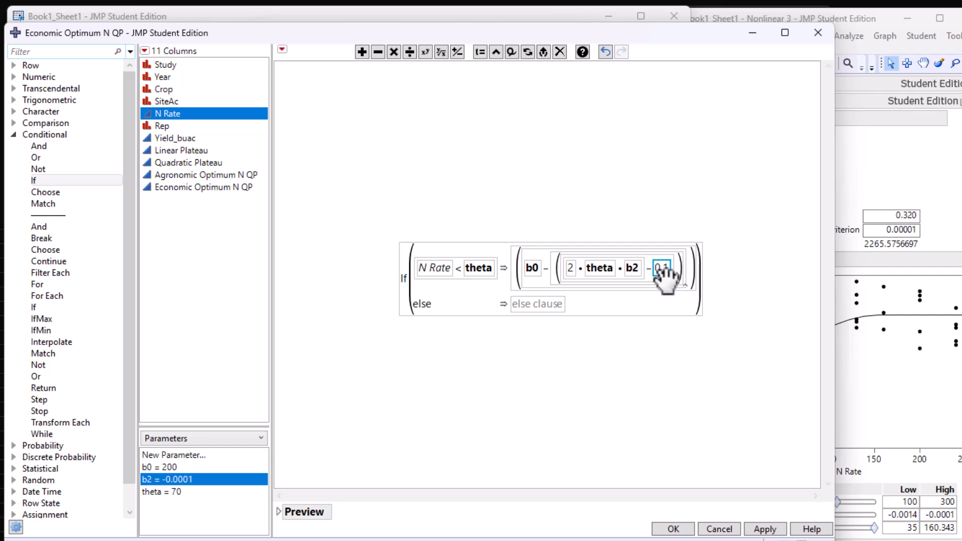
Multiply the parenthesised term (2 · theta · b2 − 0.1) in the then clause by N Rate
click(590, 256)
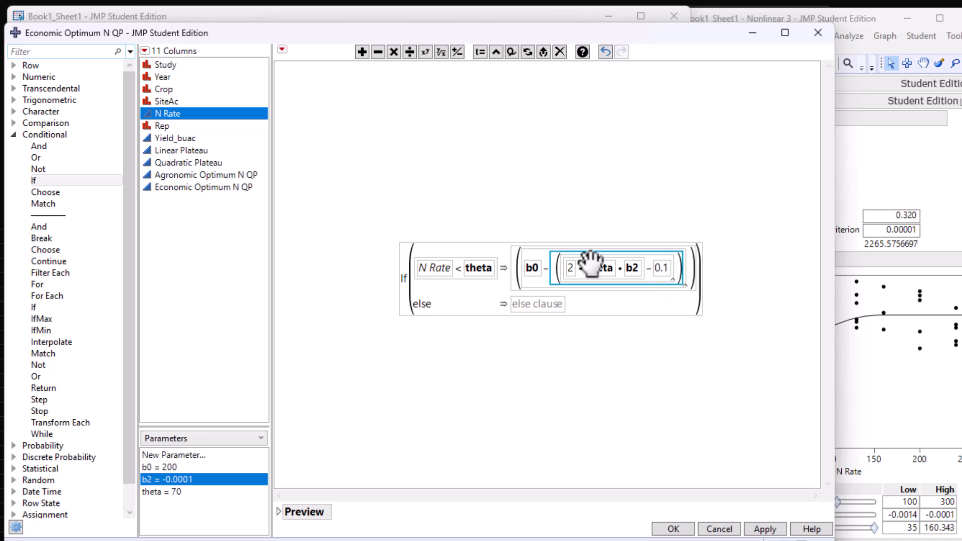
click(394, 52)
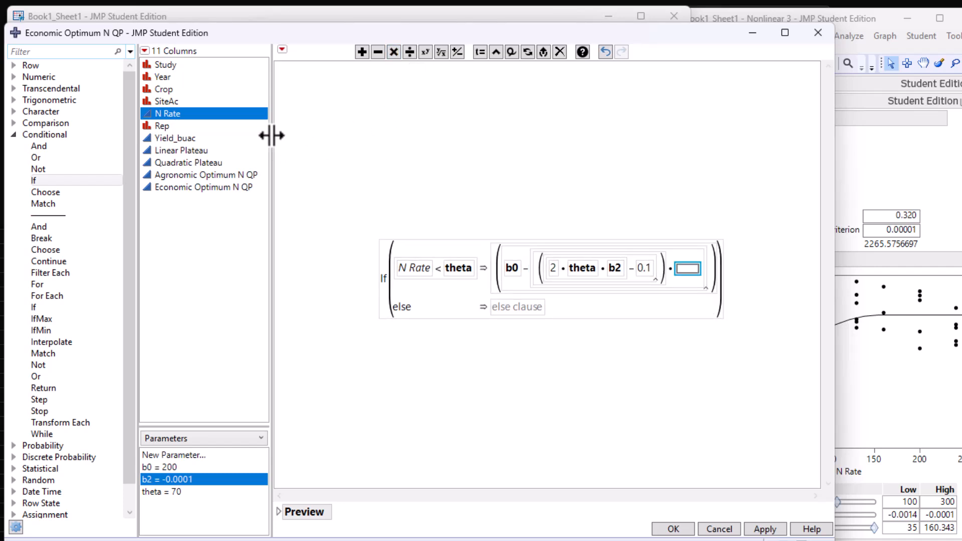
click(162, 114)
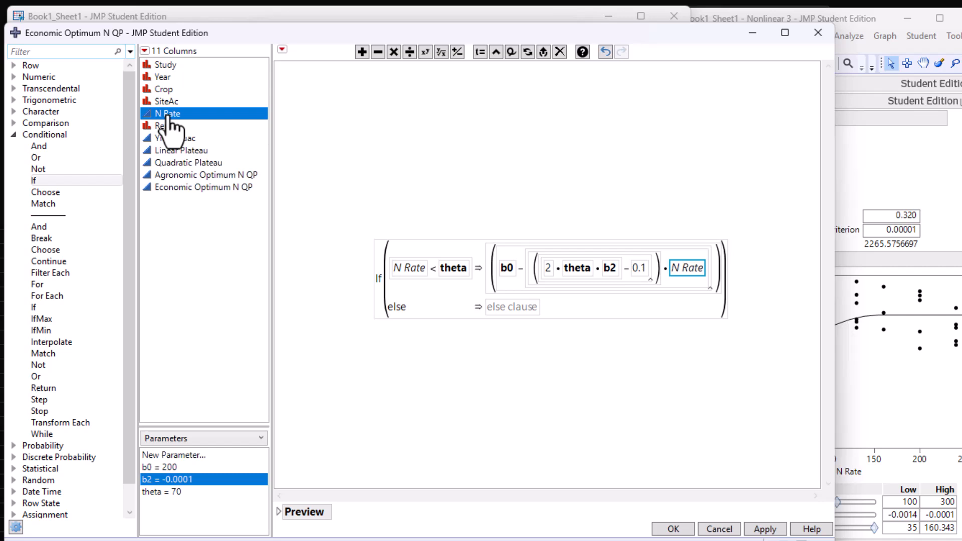
Add b2 times N Rate to the power of 2 to the whole parenthesised then-clause expression
click(712, 283)
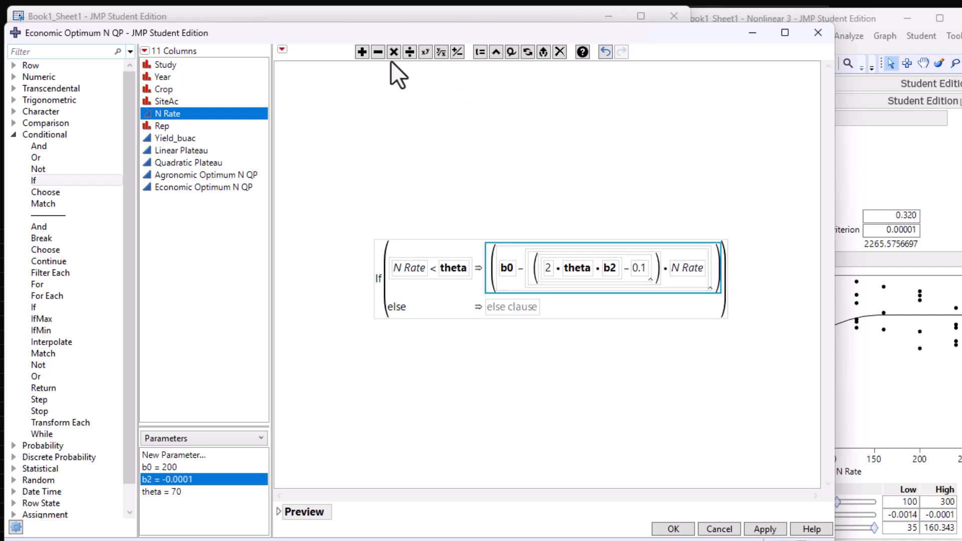
click(361, 52)
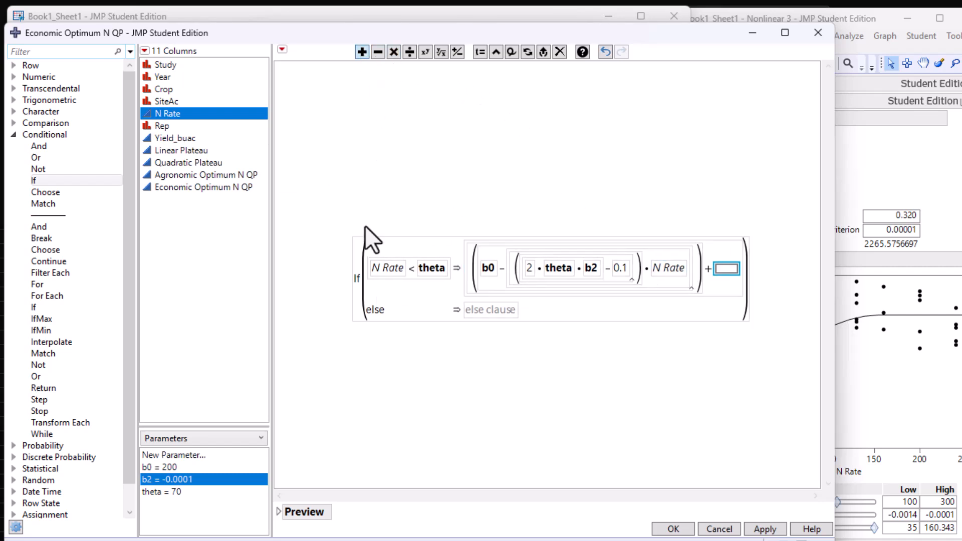
click(199, 479)
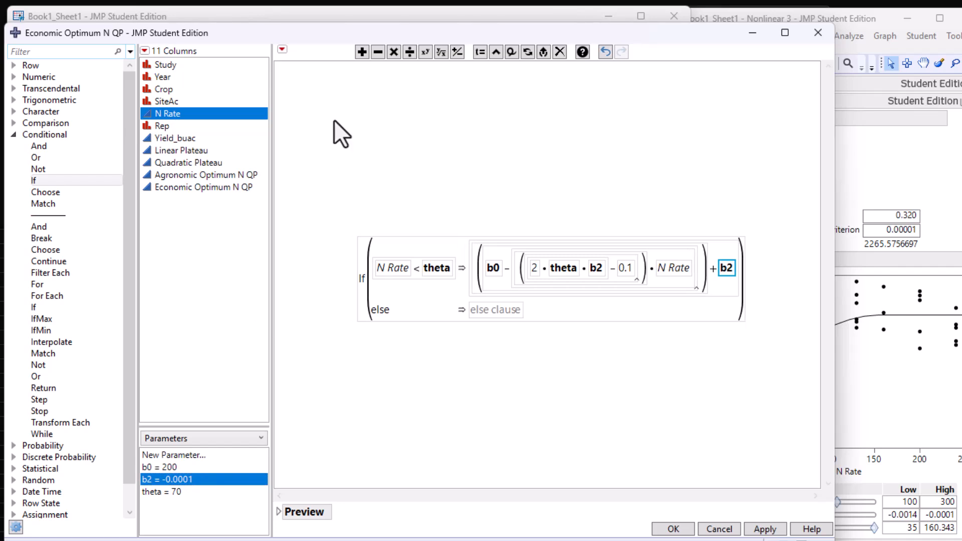
click(394, 52)
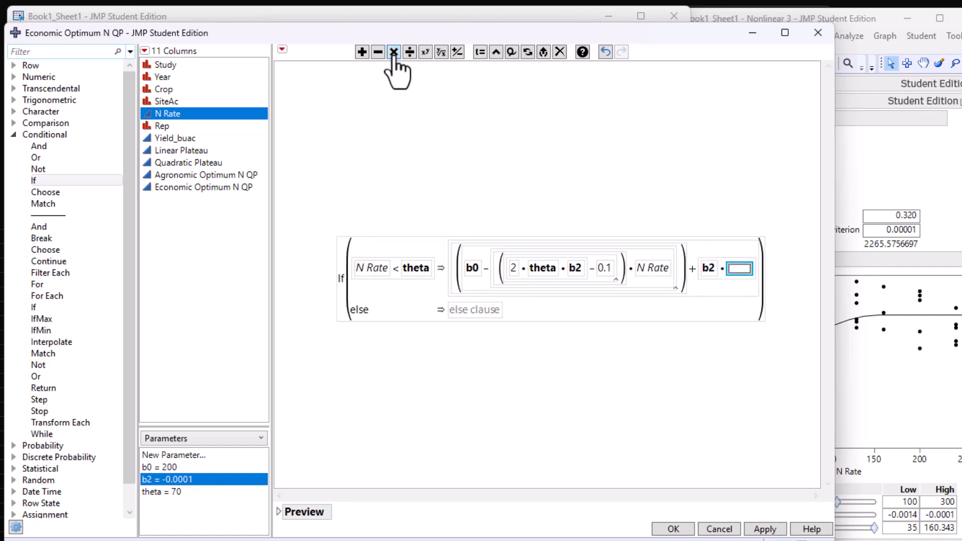
click(174, 115)
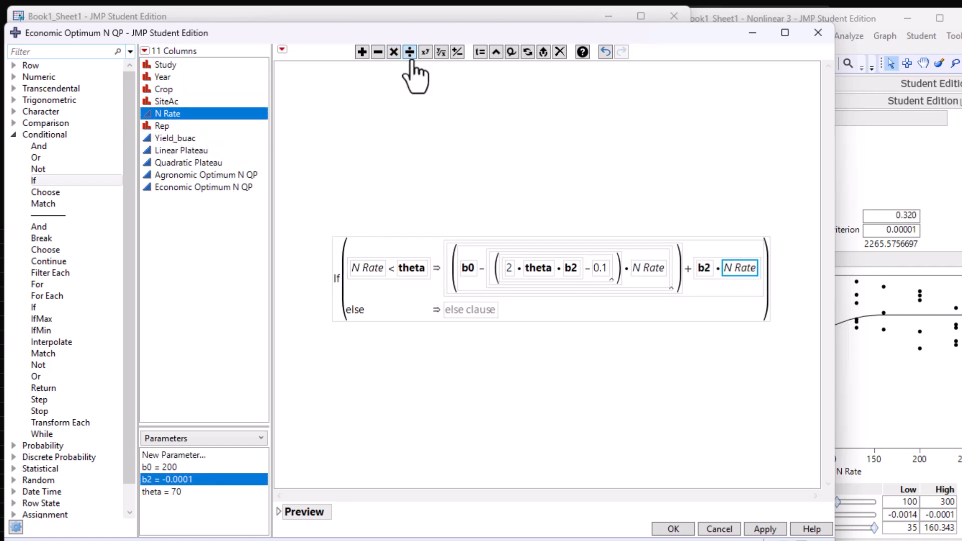
click(425, 52)
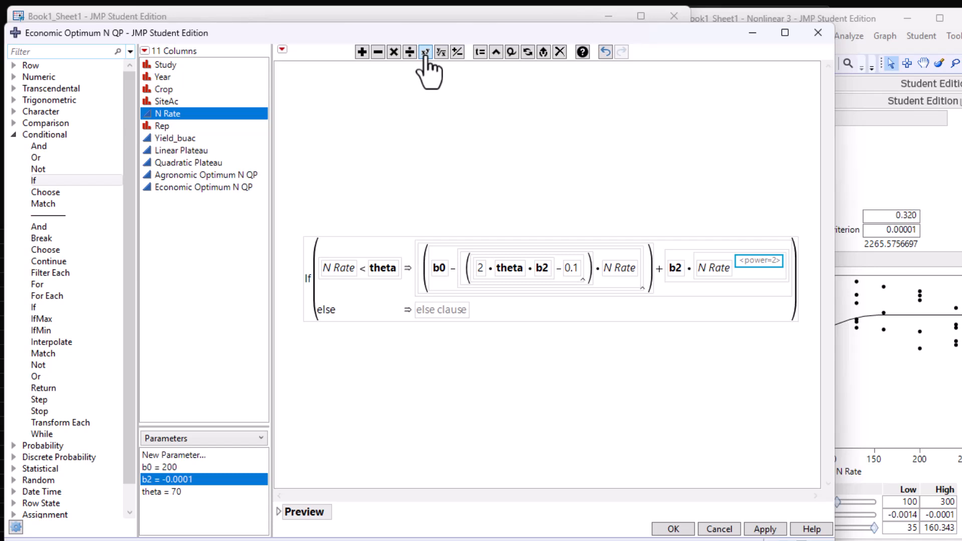
text(2)
key(Return)
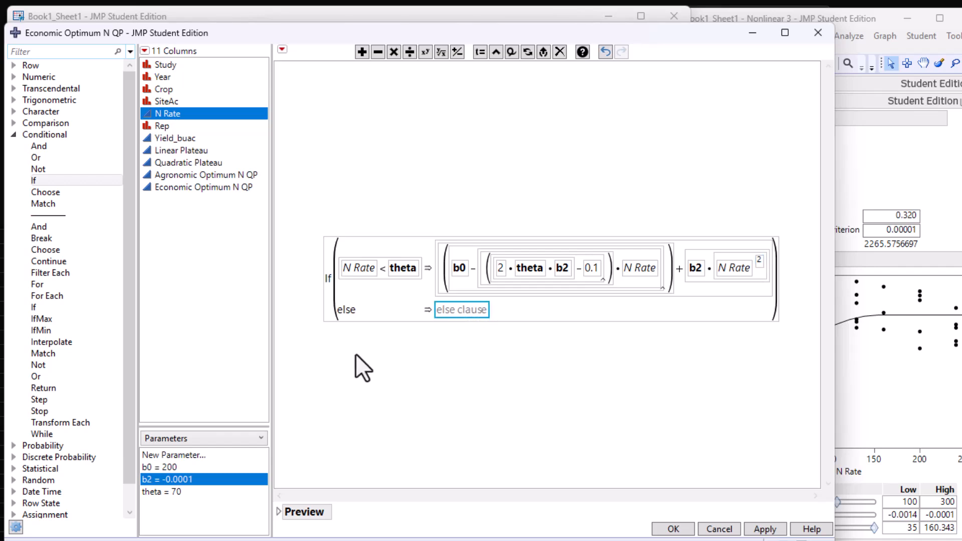
Start the else clause with b0 minus a parenthesised term containing 2
click(164, 469)
double_click(162, 470)
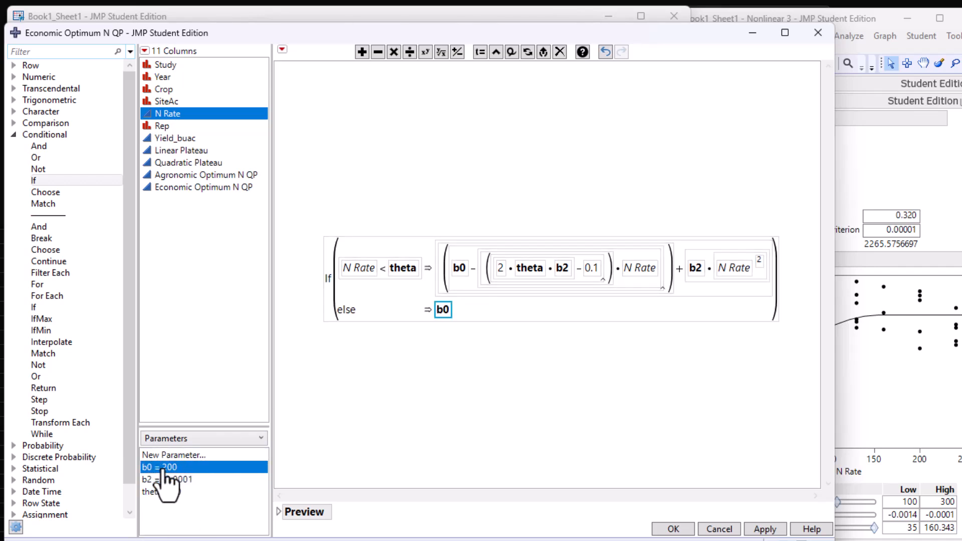
click(377, 53)
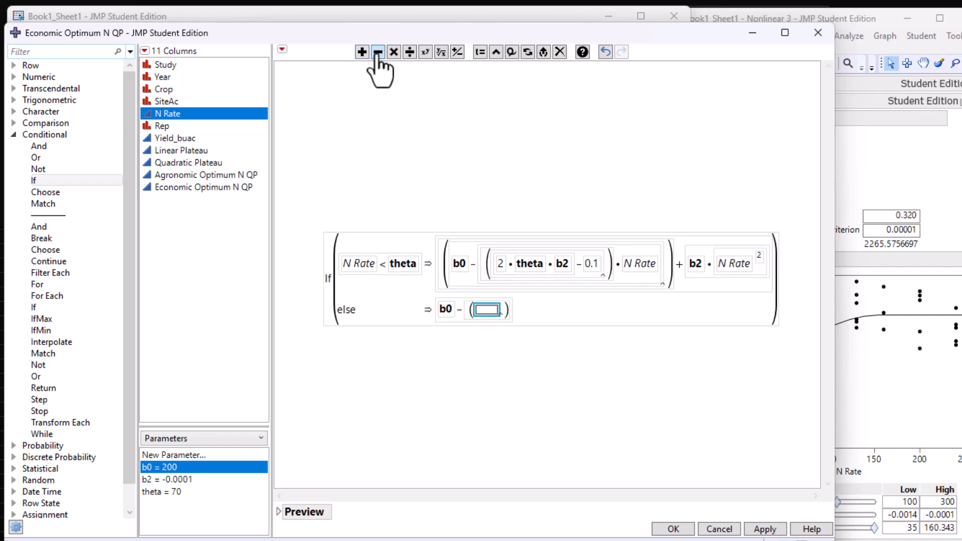
text(2)
key(Return)
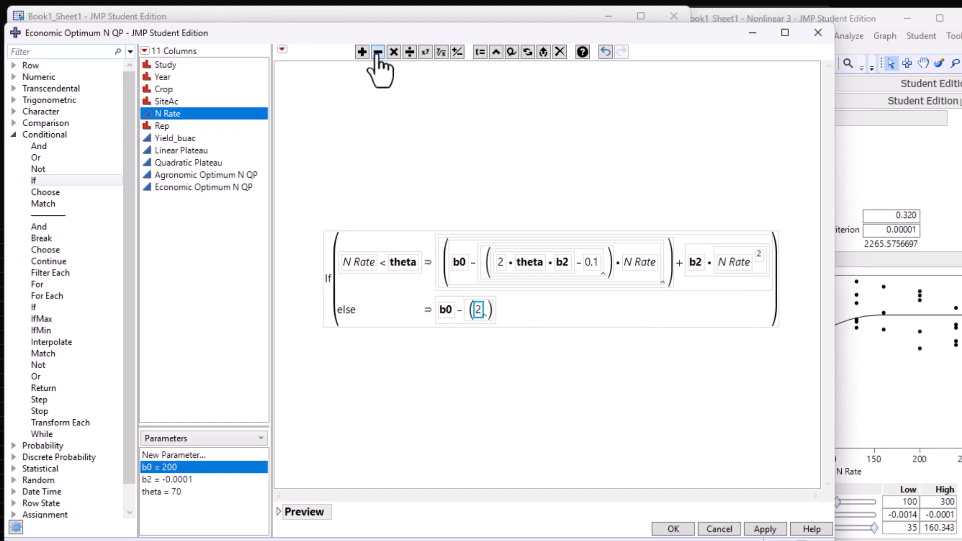
Multiply the 2 in the else clause's parentheses by theta and b2
click(394, 52)
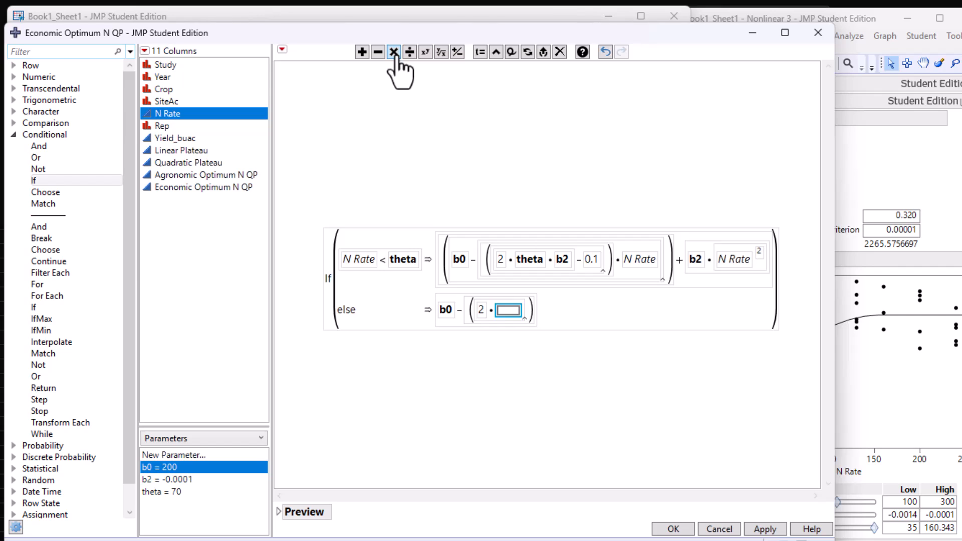
key(ctrl+z)
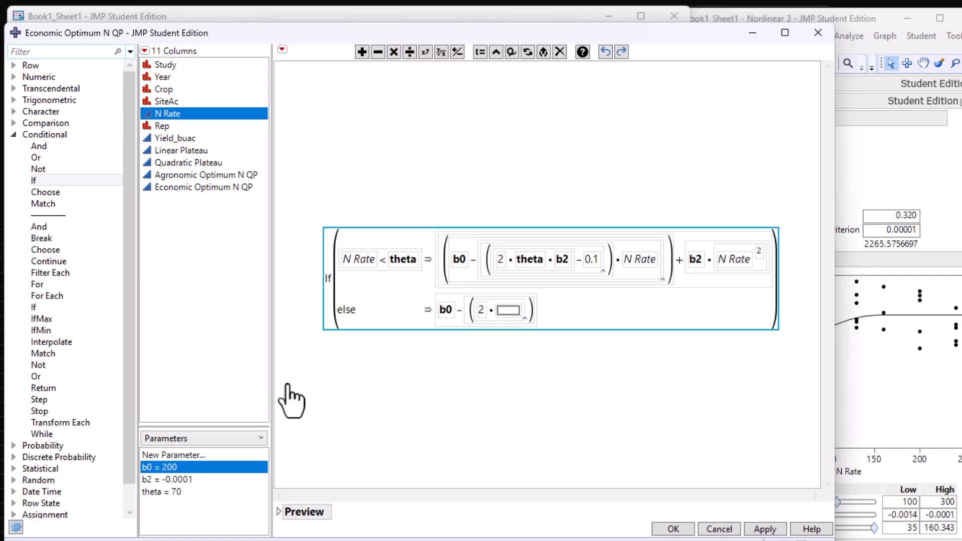
click(245, 492)
click(159, 491)
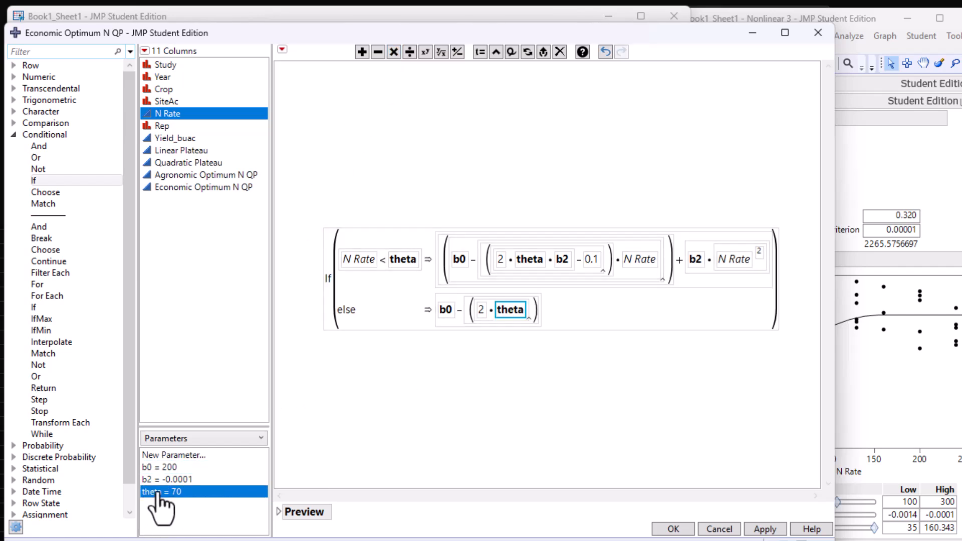
click(393, 52)
click(149, 480)
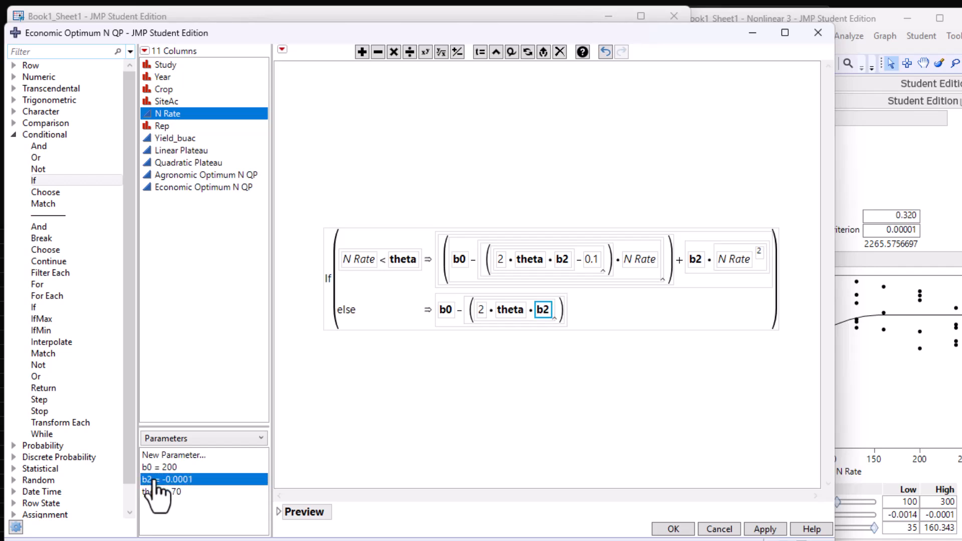
Subtract 0.1 from the whole 2 · theta · b2 product inside the else clause's parentheses
click(378, 52)
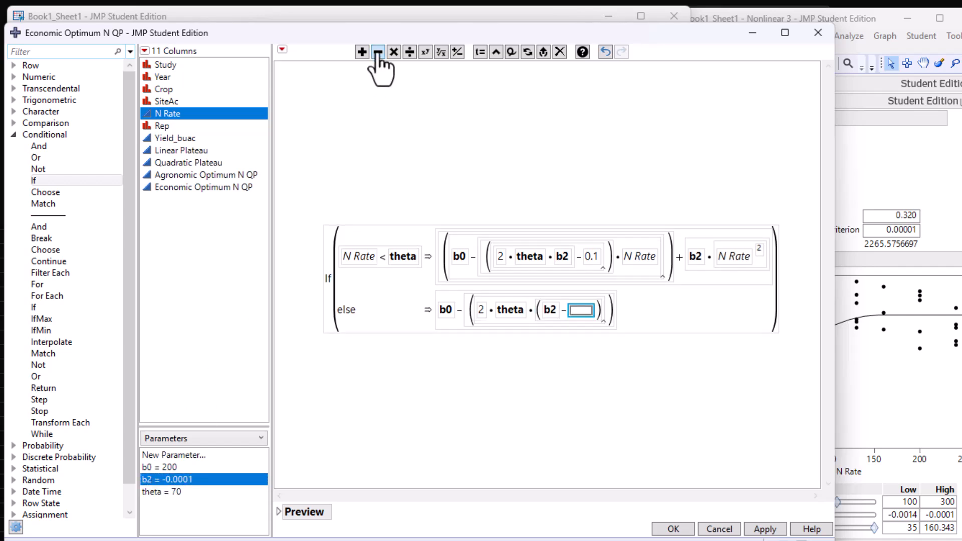
key(ctrl+z)
click(549, 313)
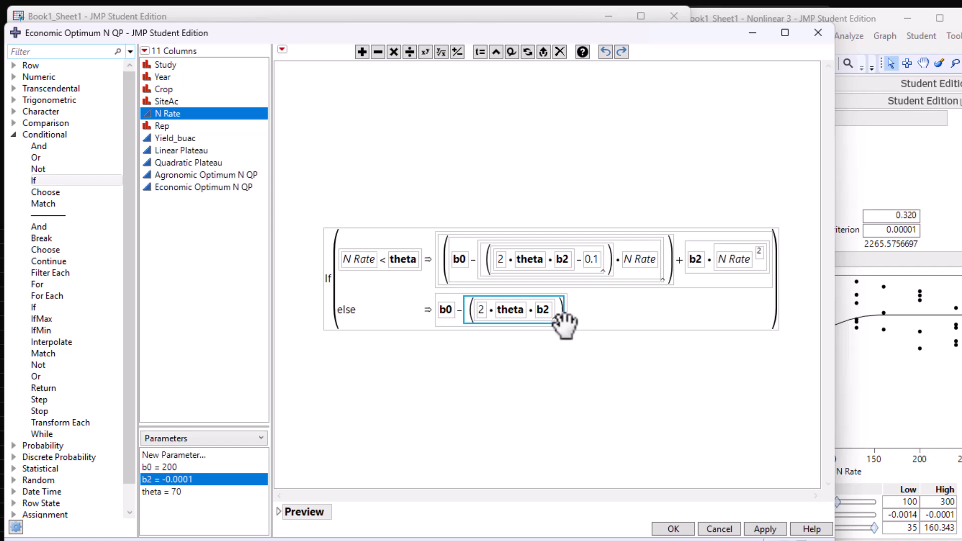
click(531, 317)
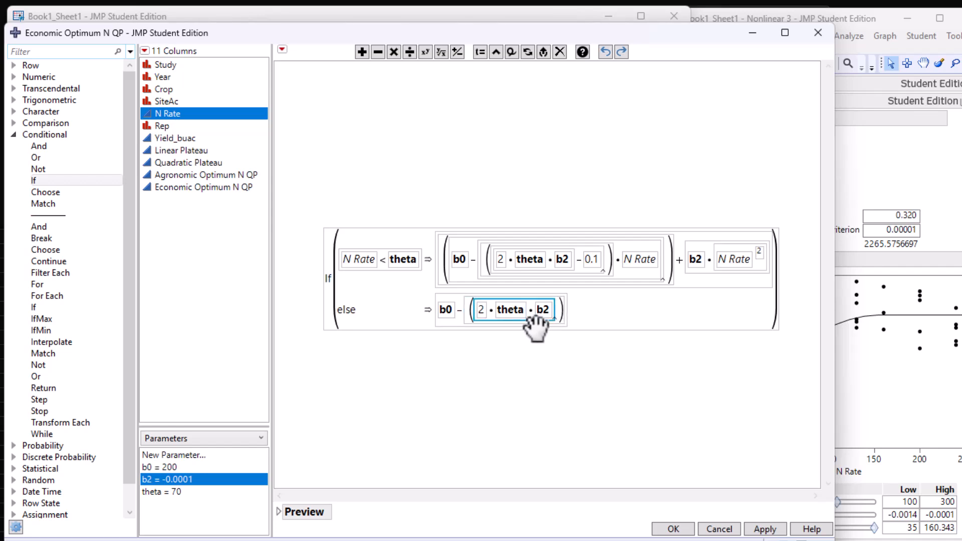
click(378, 52)
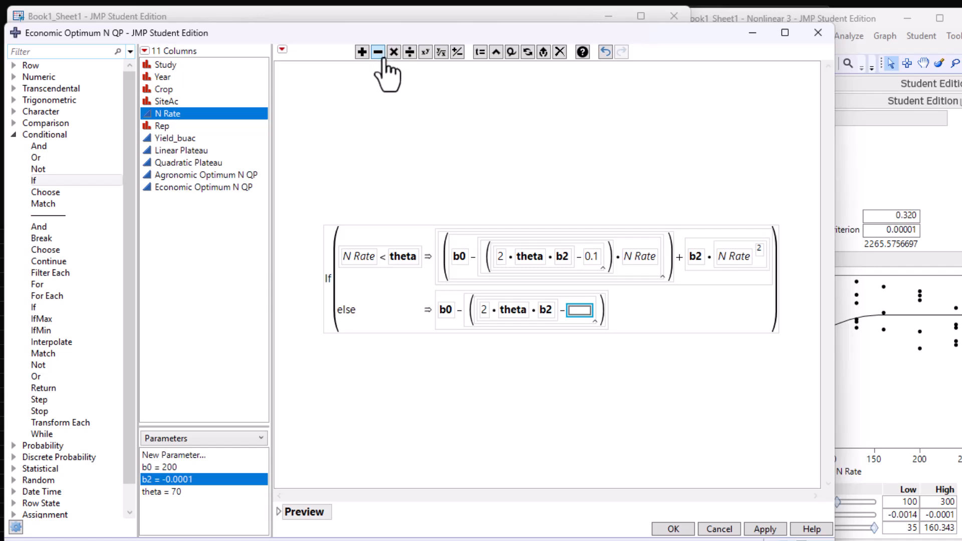
text(0.1)
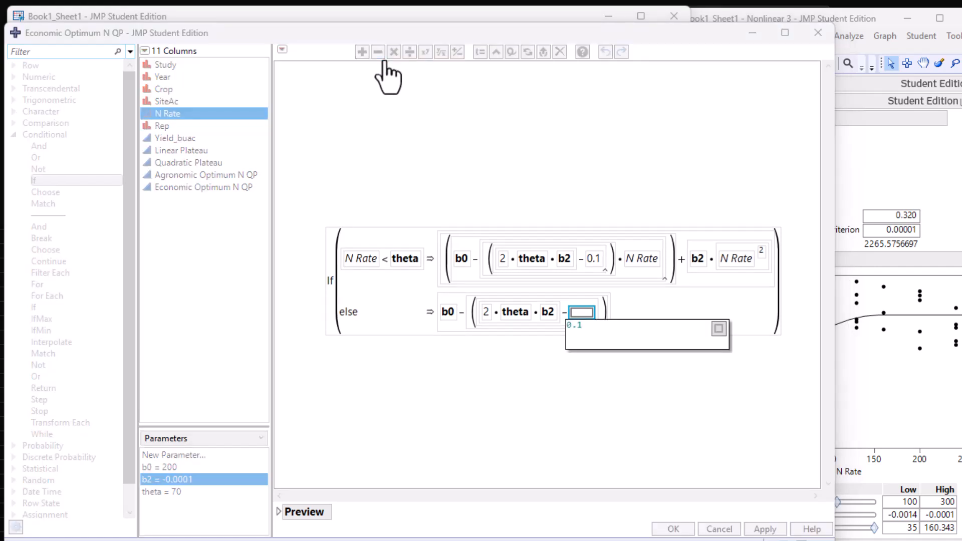
key(Return)
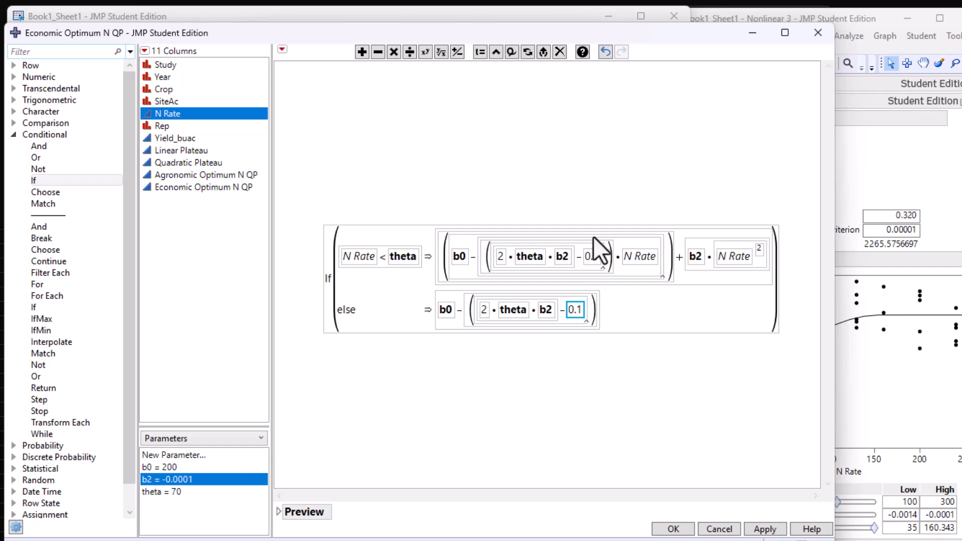
Raise the else clause's parenthesised term (2 · theta · b2 − 0.1) to the power of 2
click(585, 315)
click(593, 316)
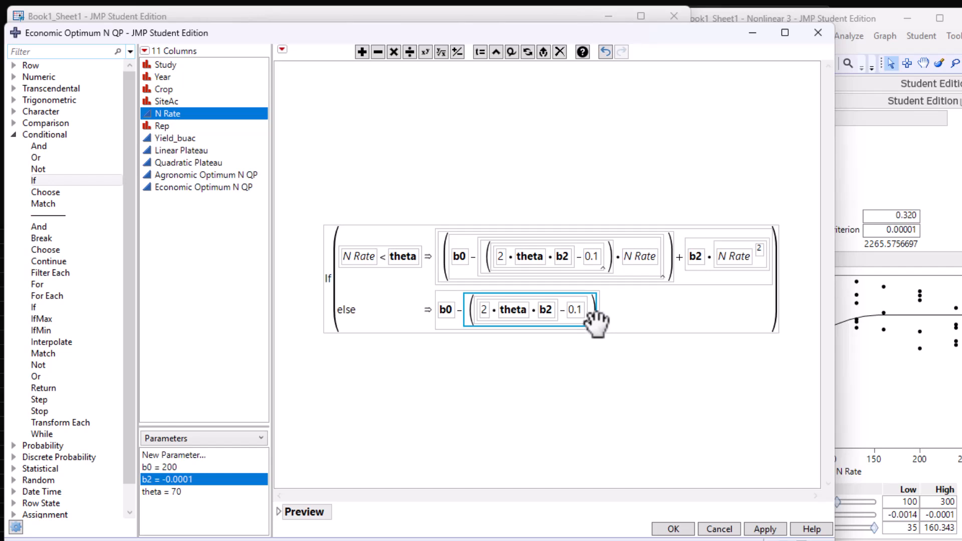
click(426, 53)
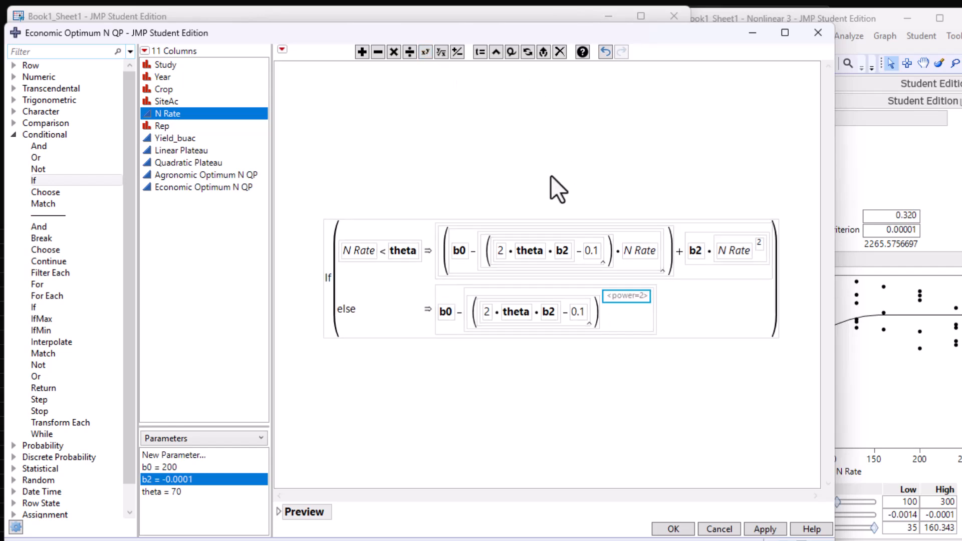
text(2)
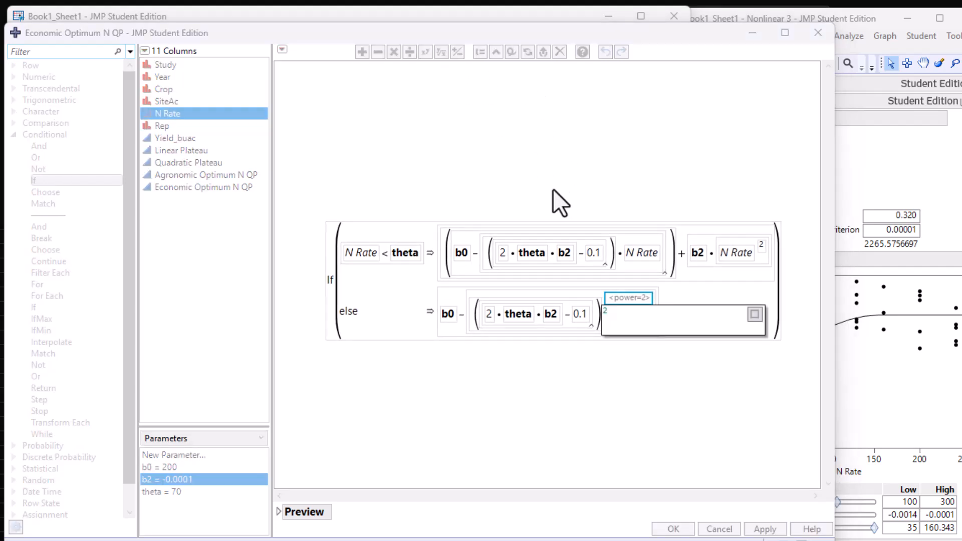
key(Return)
Divide the squared else-clause term by a parenthesised 4 times b2 and accept the column formula
click(603, 314)
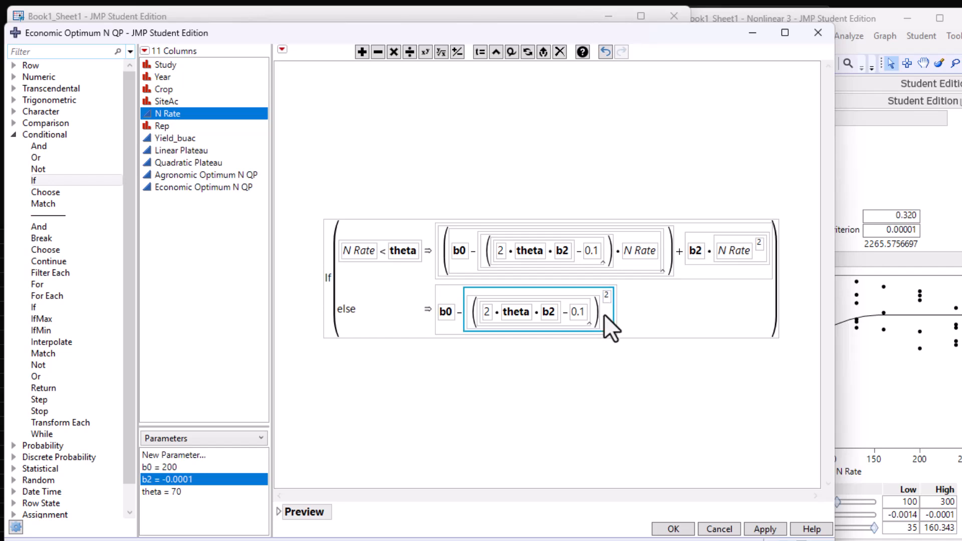
click(409, 51)
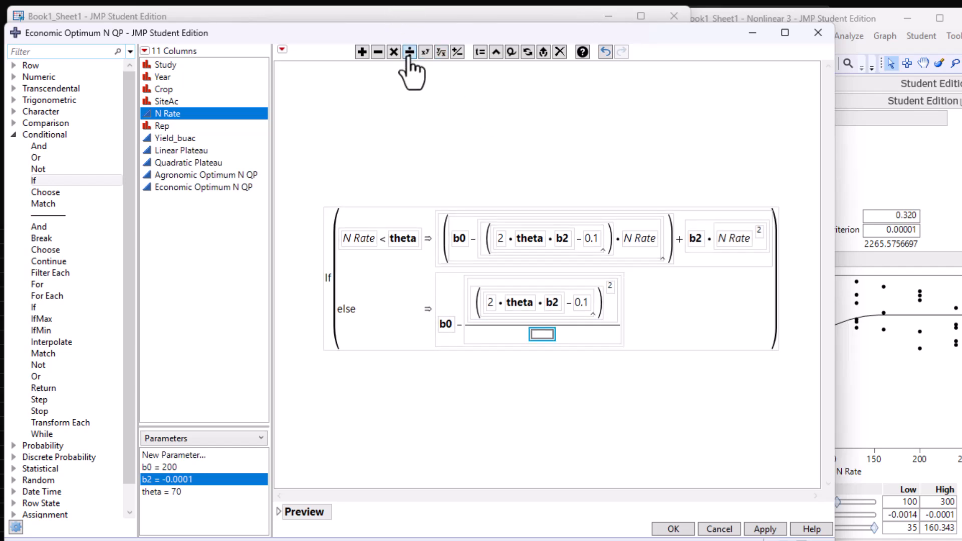
key(parenleft)
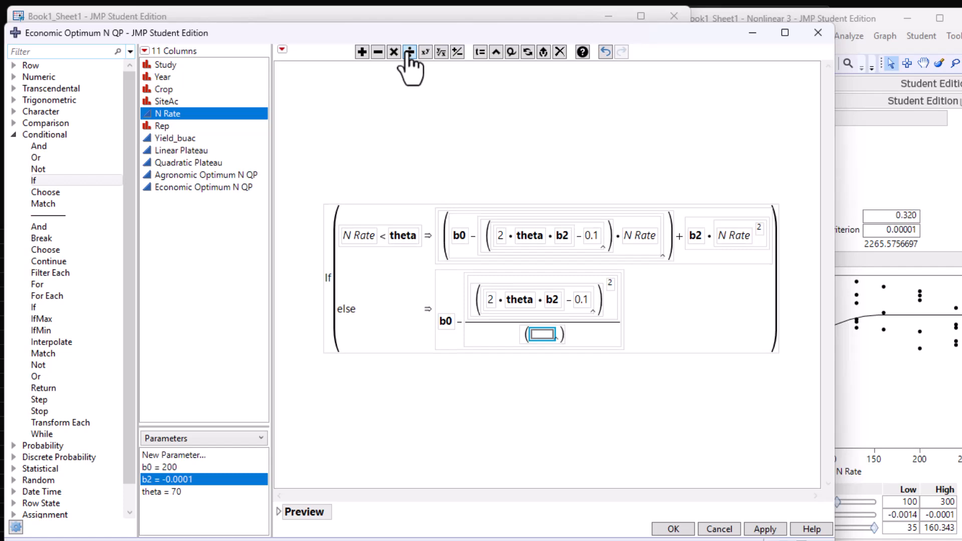
text(4)
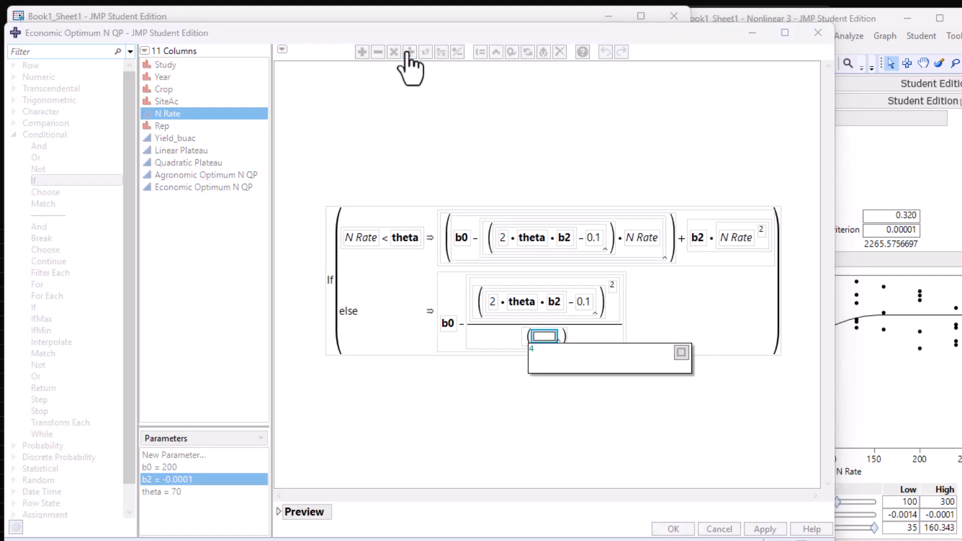
key(Return)
click(395, 52)
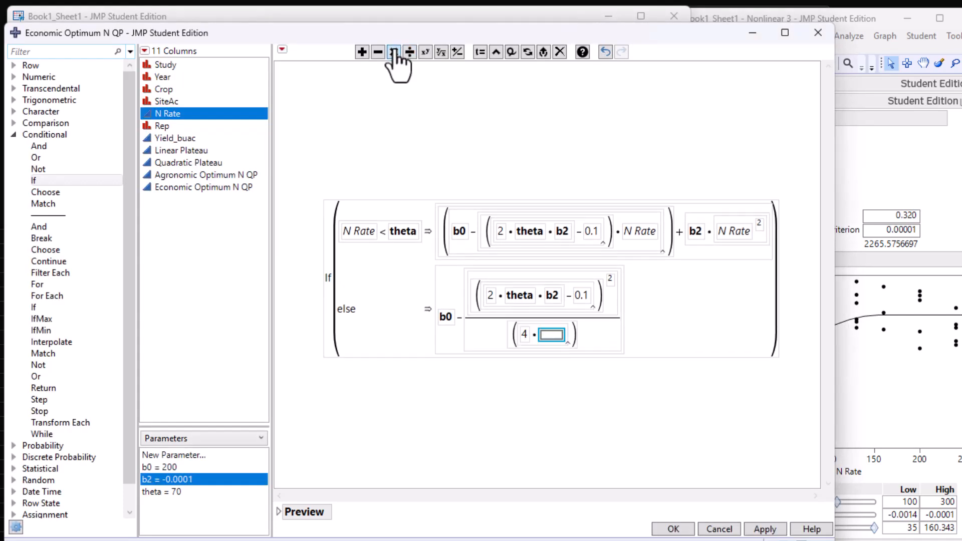
click(170, 480)
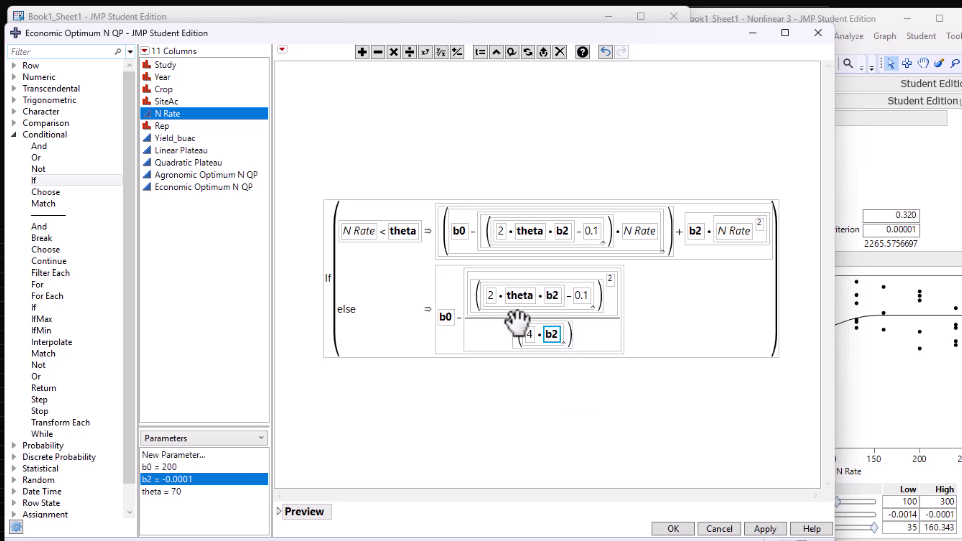
click(672, 529)
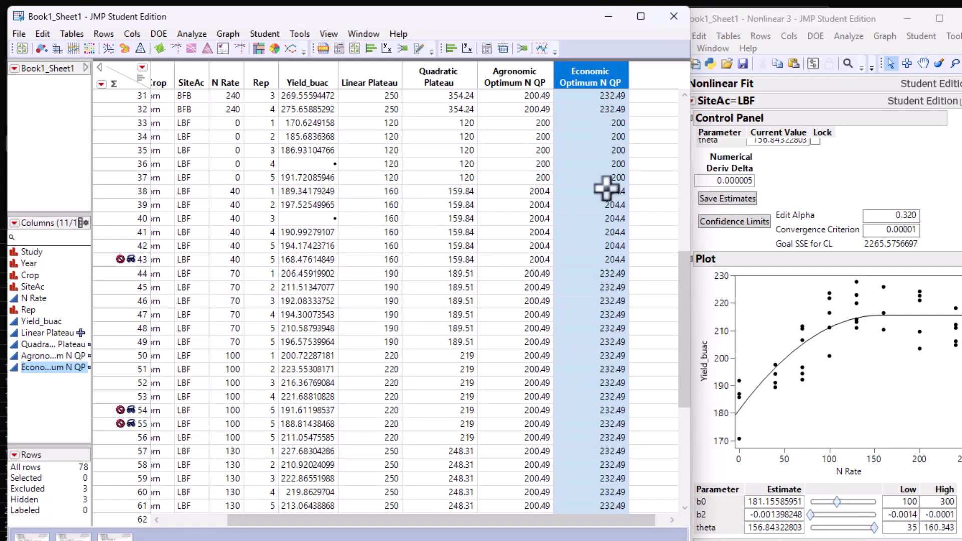
Start a Nonlinear analysis with Yield_buac as the response and Economic Optimum N QP as the predictor formula
click(193, 34)
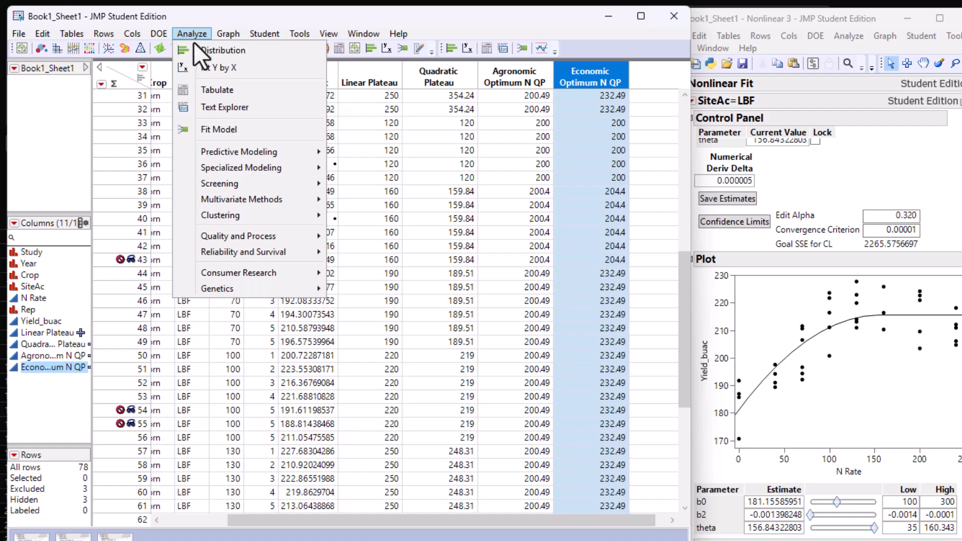
mouse_move(236, 170)
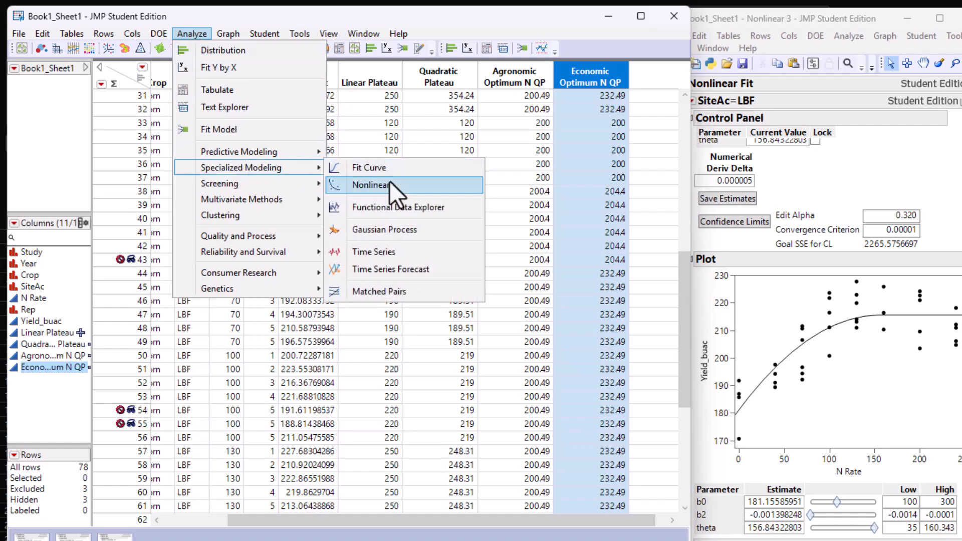
click(390, 181)
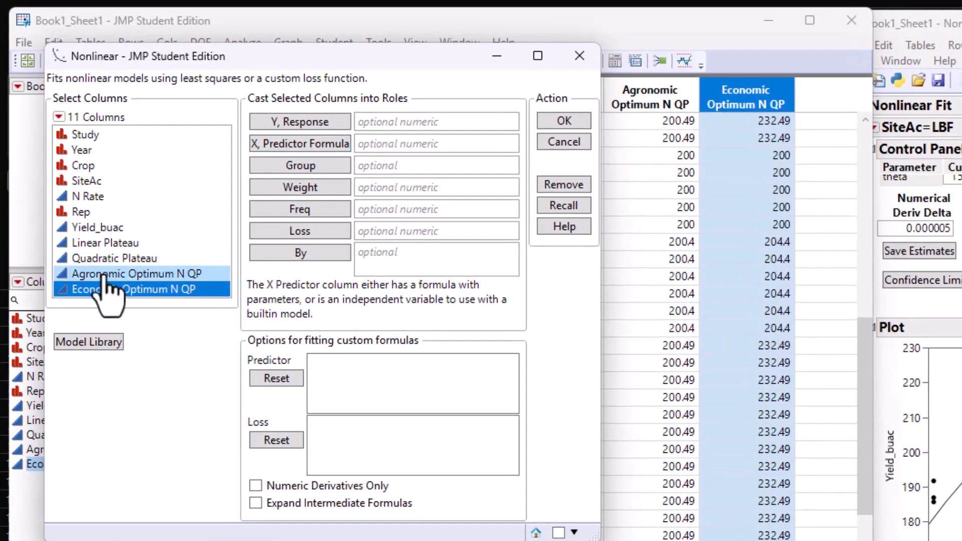
click(100, 220)
click(293, 118)
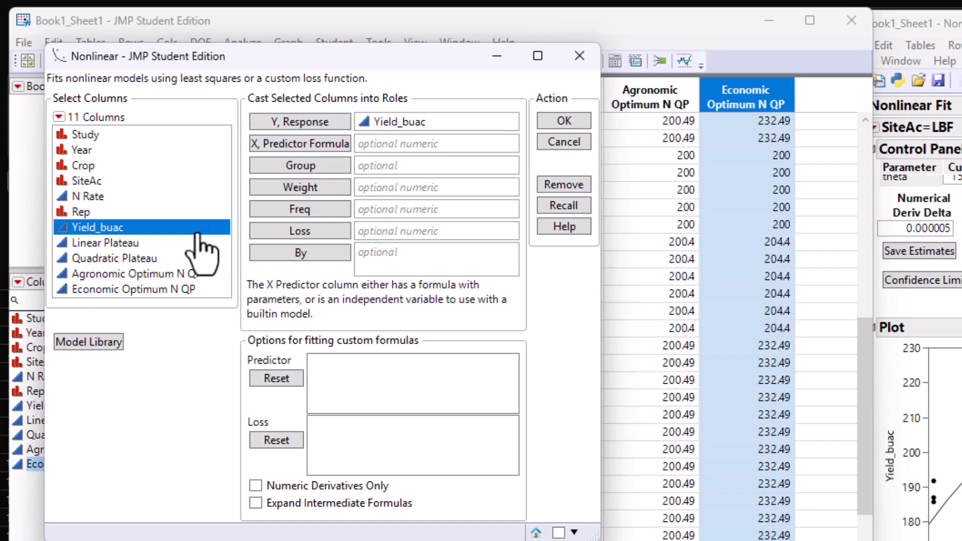
click(166, 289)
click(293, 145)
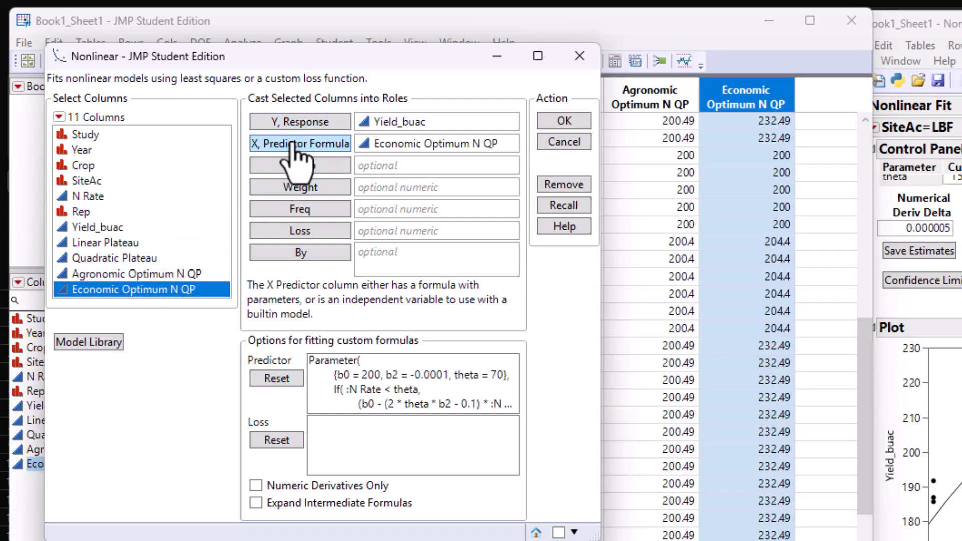
Group the Nonlinear analysis by SiteAc and launch it
click(113, 198)
click(100, 183)
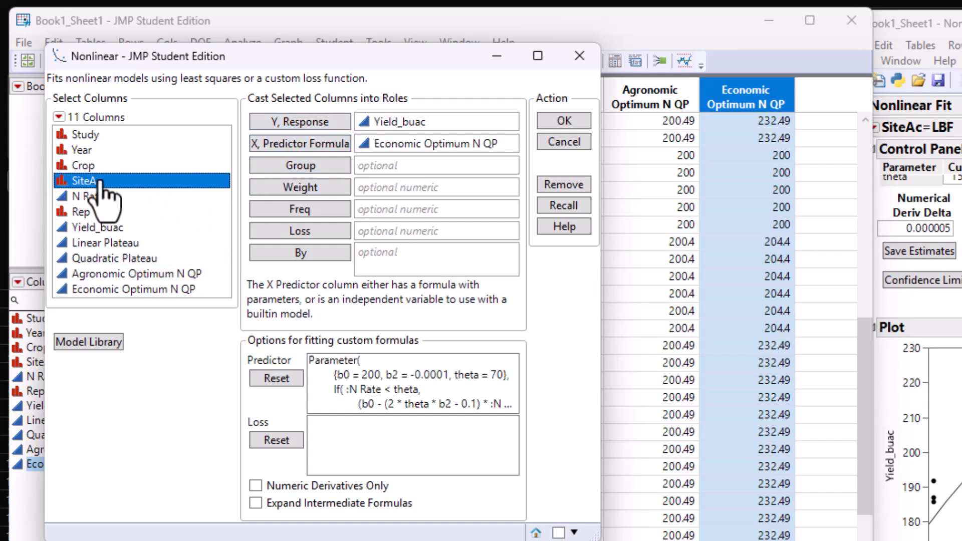
click(301, 253)
click(563, 122)
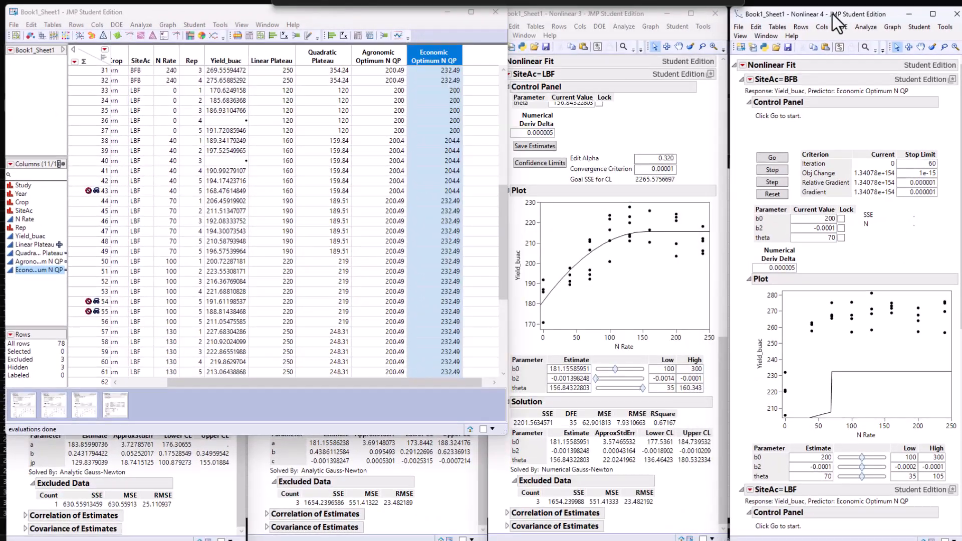
Line up the SiteAc=BFB results of all four nonlinear reports side by side for comparison
drag(831, 13, 829, 14)
click(449, 12)
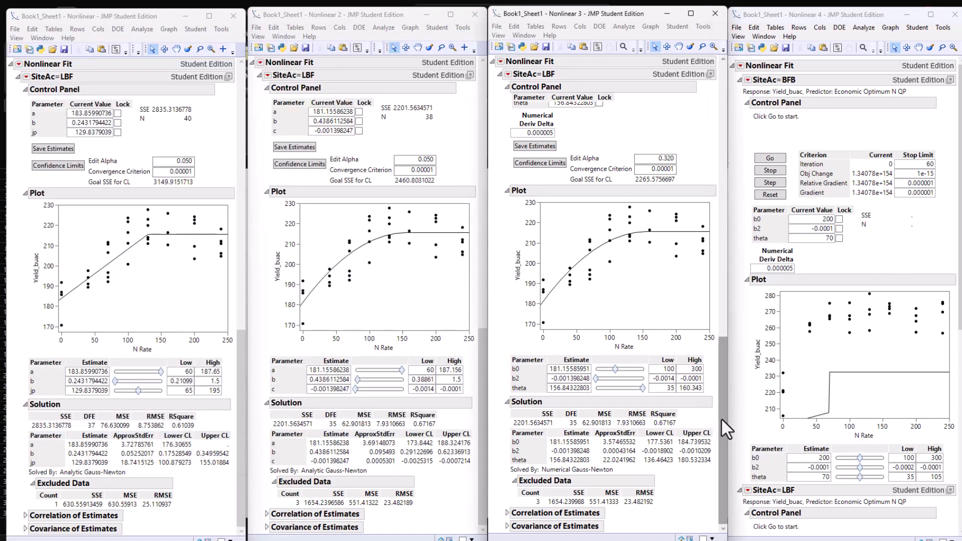
scroll(720, 417, up, 10)
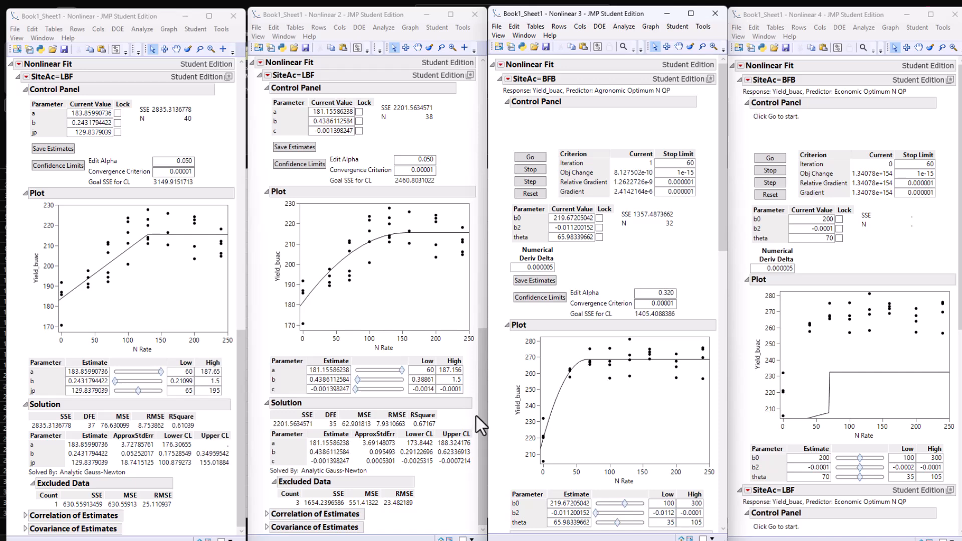
drag(479, 415, 508, 145)
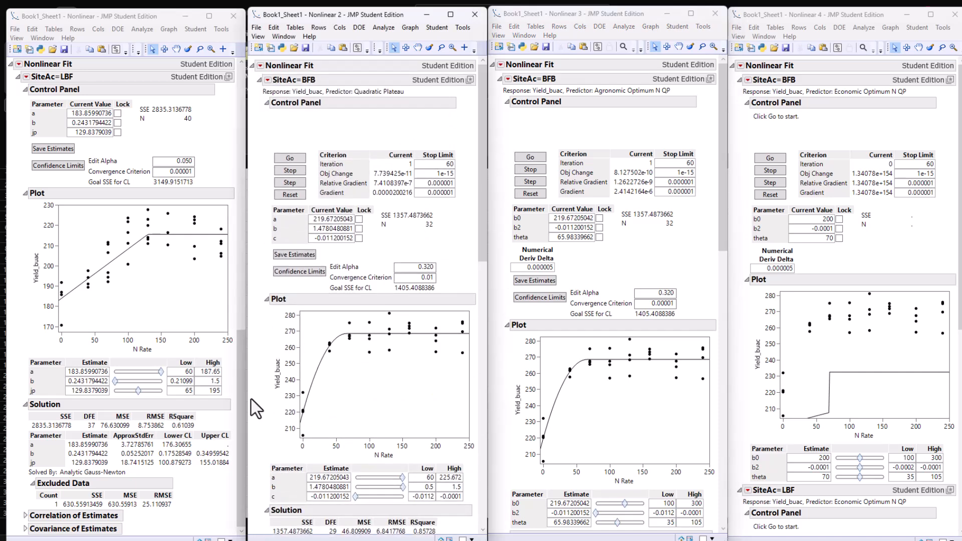
drag(242, 390, 219, 140)
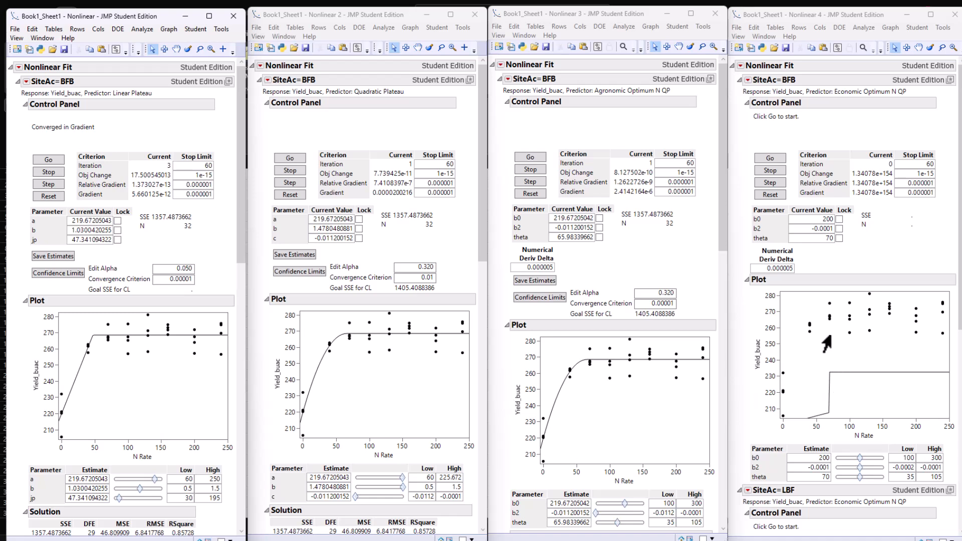
Try to fit the economic optimum model for SiteAc=BFB from its default starting values
click(769, 158)
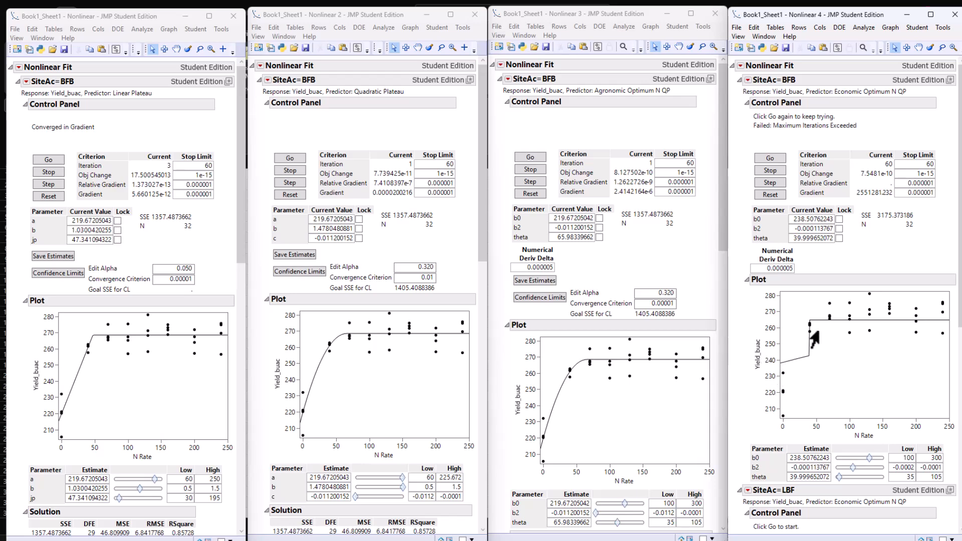
Set the SiteAc=BFB economic model's estimates to b0 219, b2 -0.011200152 and theta 65, and run the fit again
scroll(570, 410, down, 3)
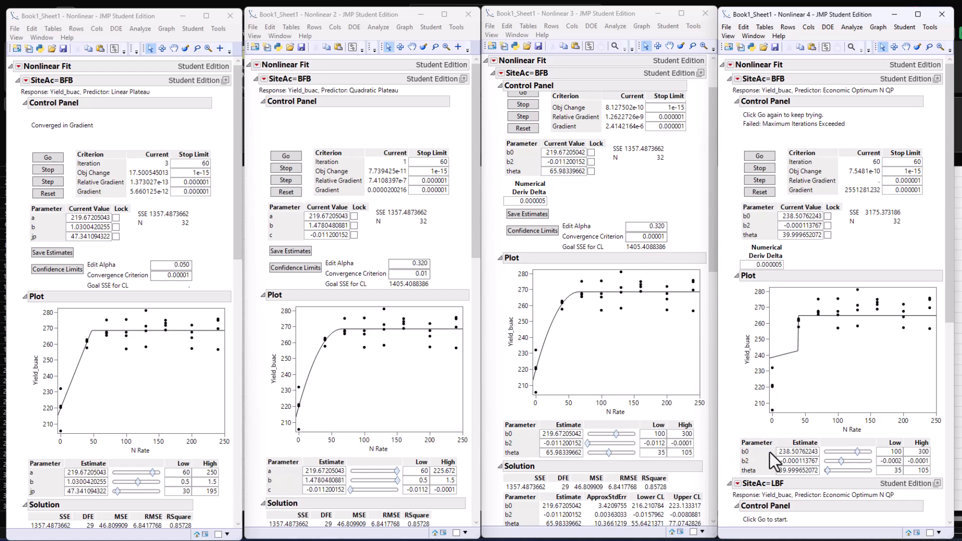
click(782, 452)
text(219)
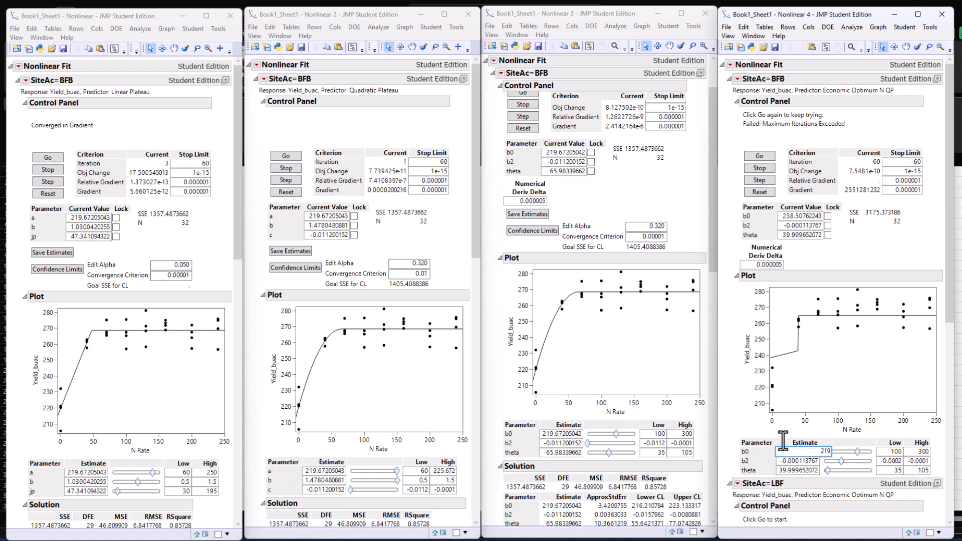
key(Tab)
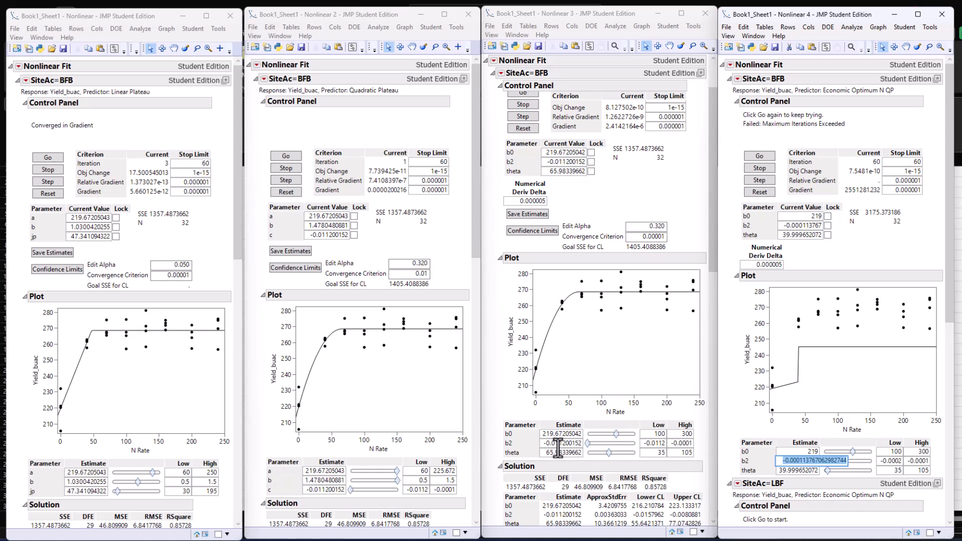
text(-0.011200152)
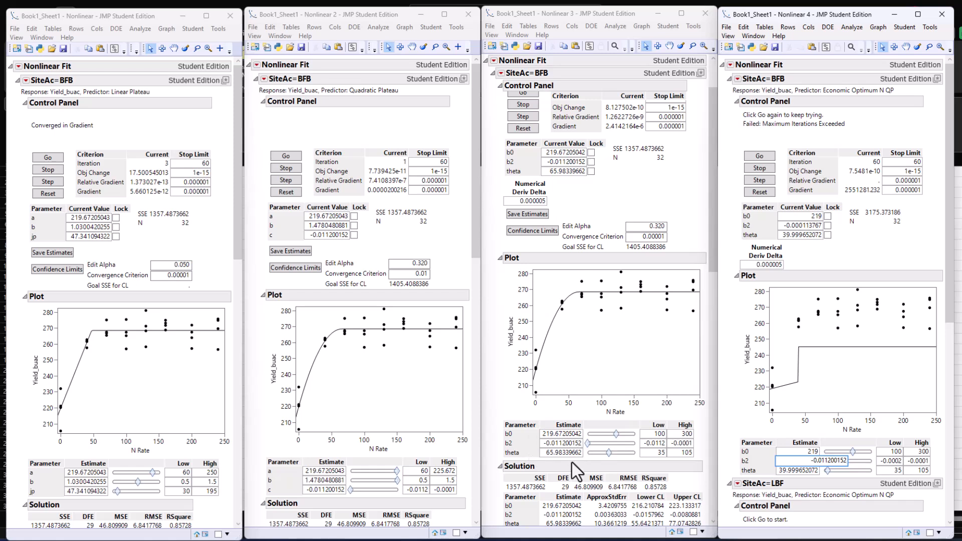
key(Tab)
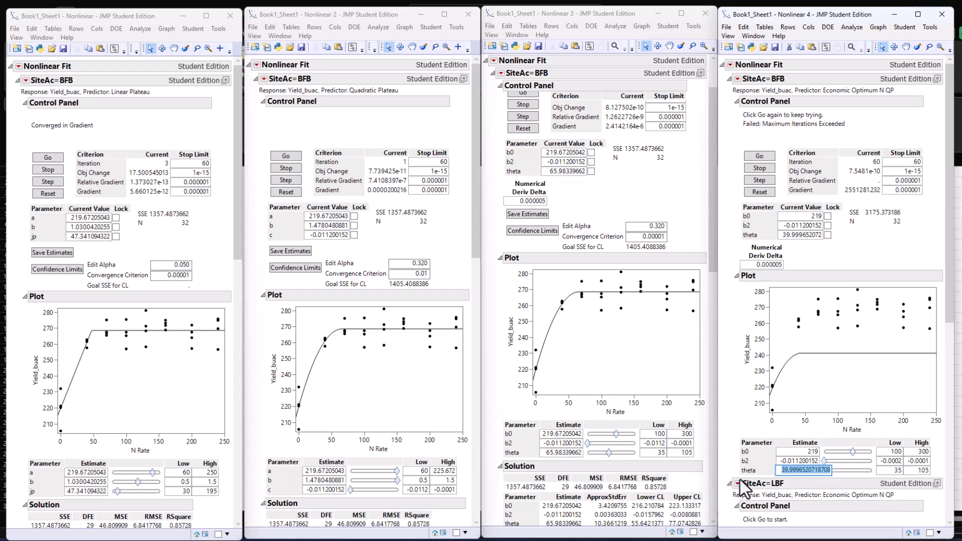
text(65)
key(Return)
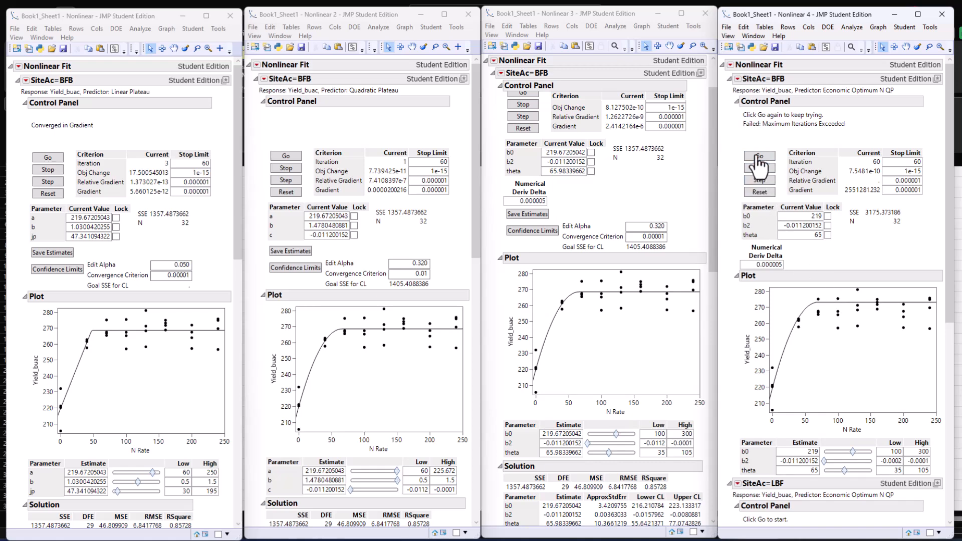
click(759, 156)
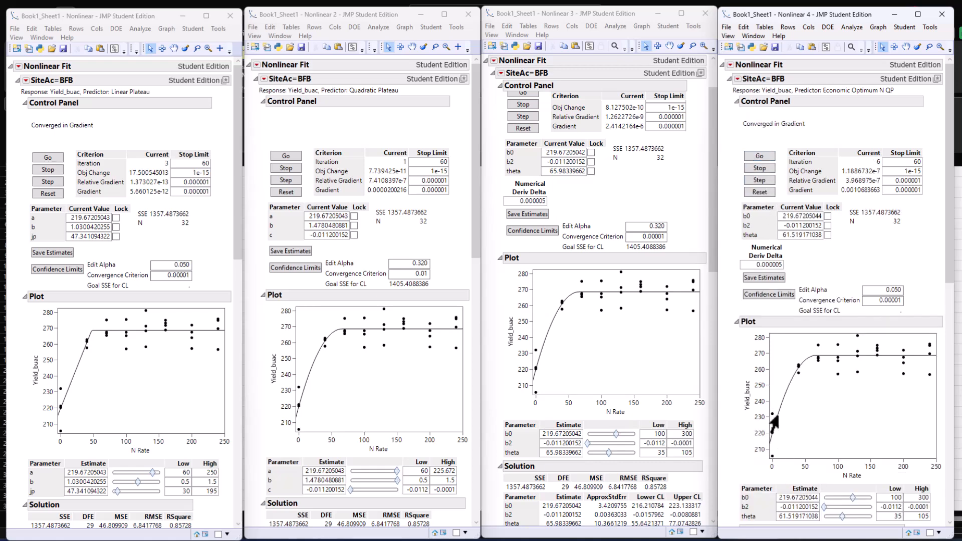
Calculate the confidence limits of the SiteAc=BFB economic model, and recalculate them with a convergence criterion of 0.001
scroll(816, 446, down, 1)
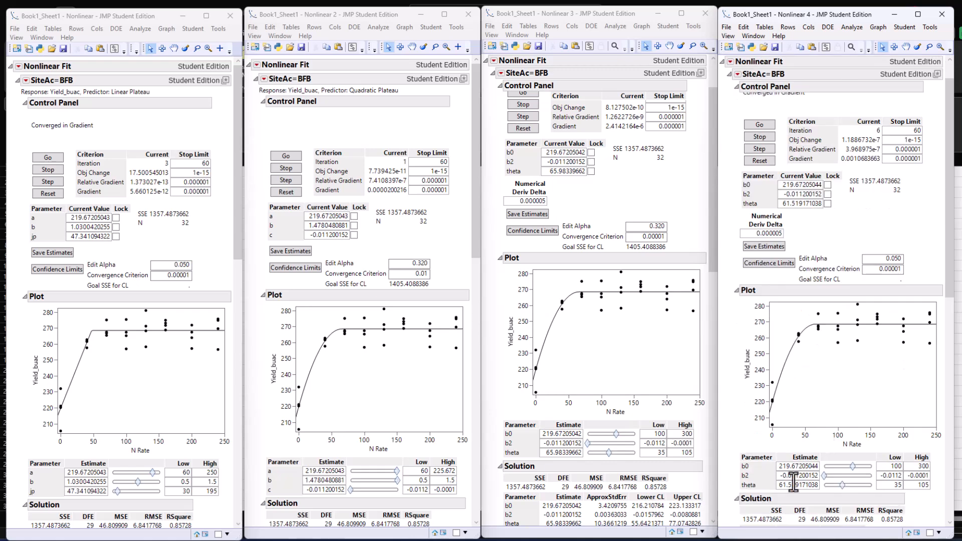
scroll(590, 501, down, 1)
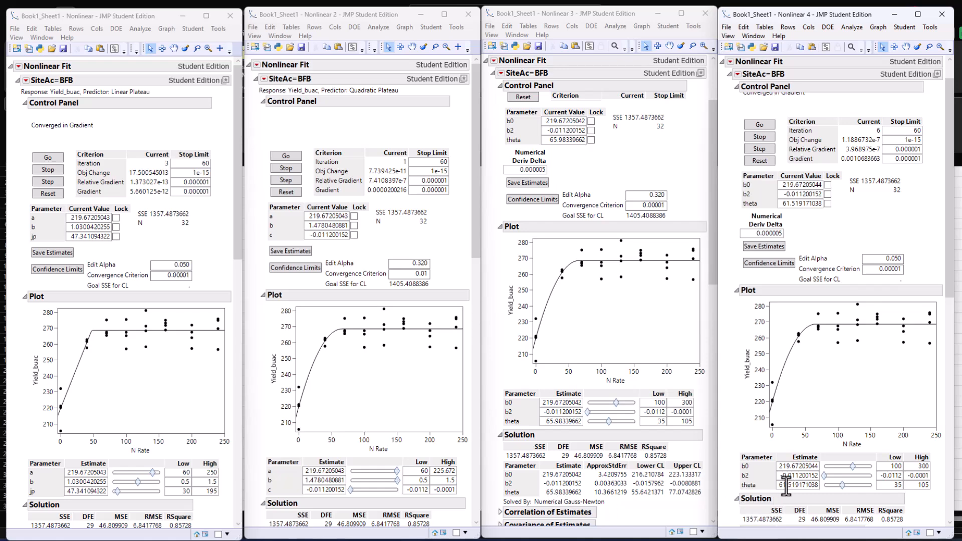
scroll(784, 488, down, 3)
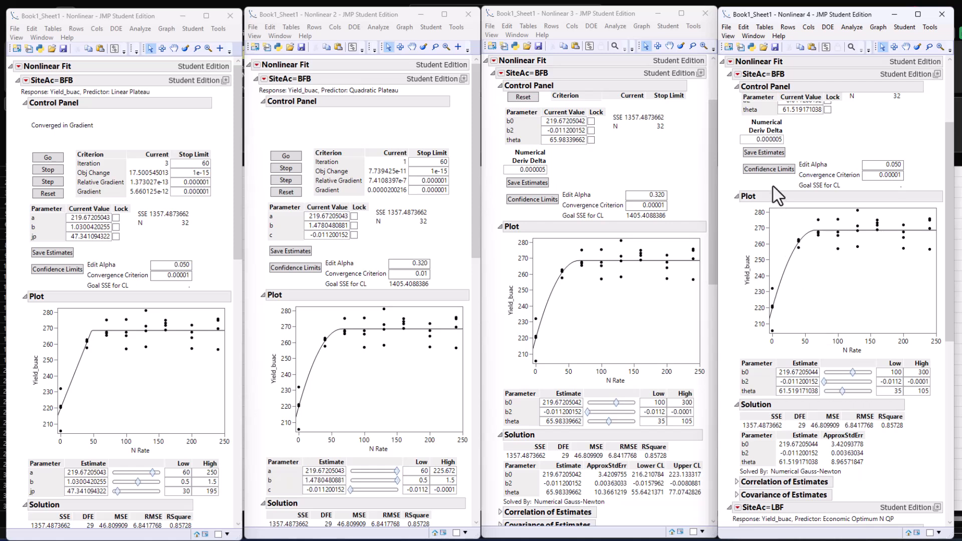
click(774, 170)
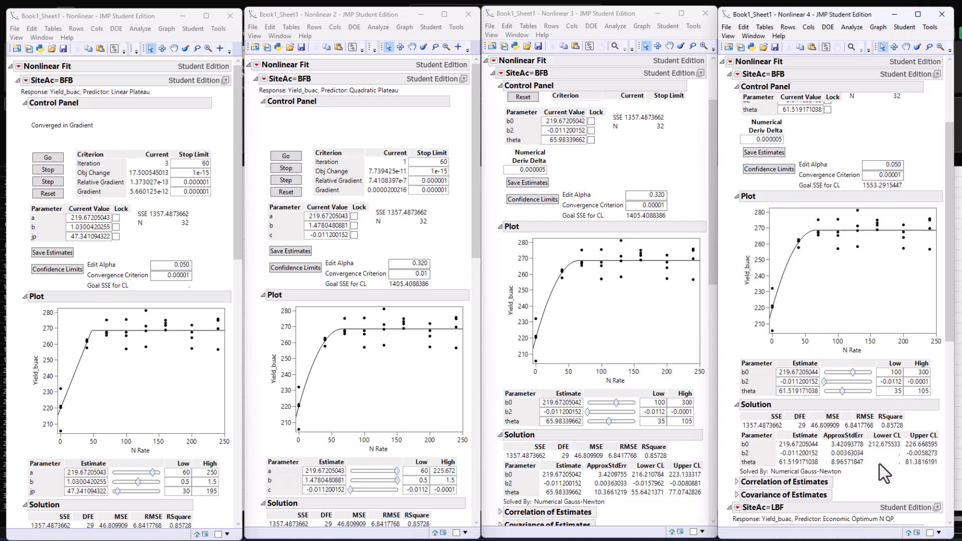
double_click(897, 175)
text(0.001)
click(771, 170)
Set the SiteAc=BFB economic model's alpha to 0.32 and recalculate its confidence limits
double_click(898, 164)
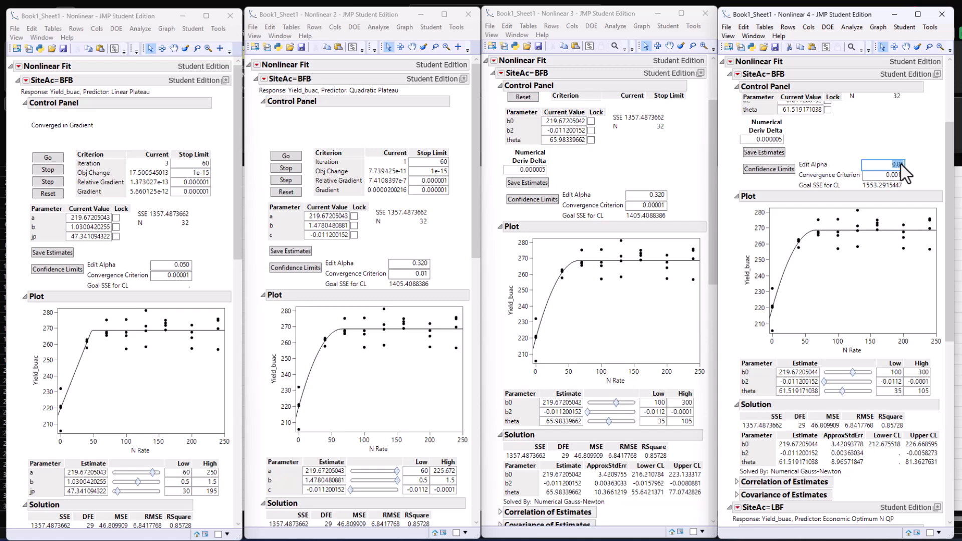
key(BackSpace)
text(0.32)
key(Return)
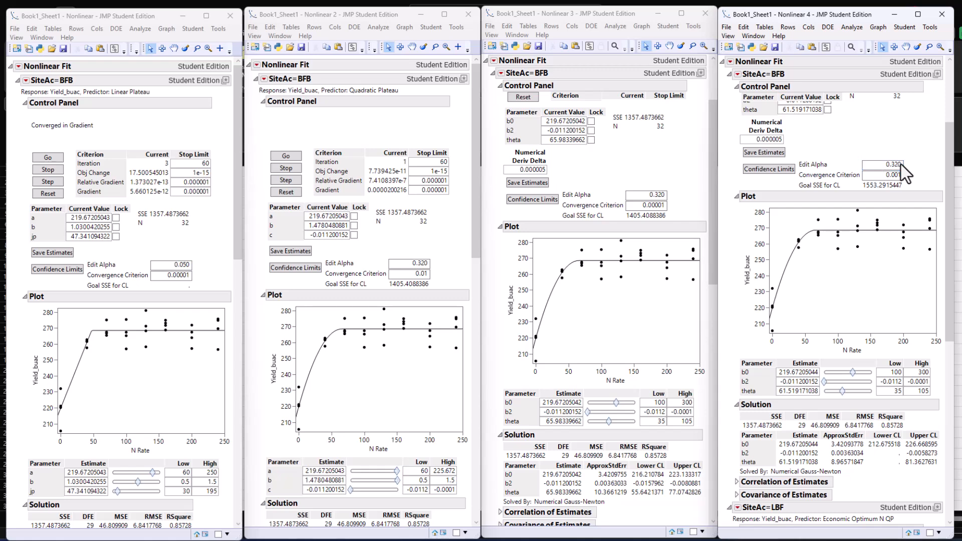
click(762, 170)
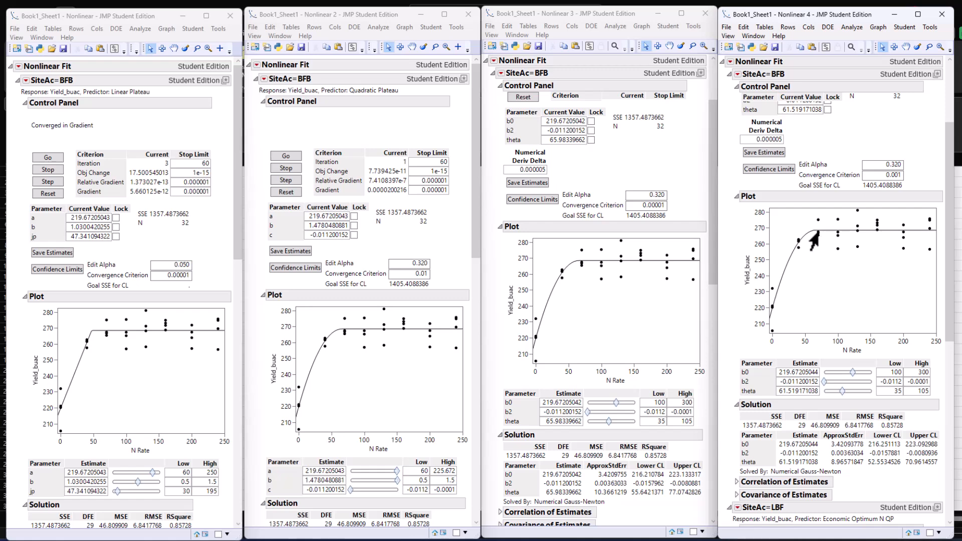
Line up the SiteAc=LBF results of all four nonlinear reports side by side for comparison
mouse_move(815, 234)
scroll(817, 263, down, 10)
scroll(818, 266, down, 2)
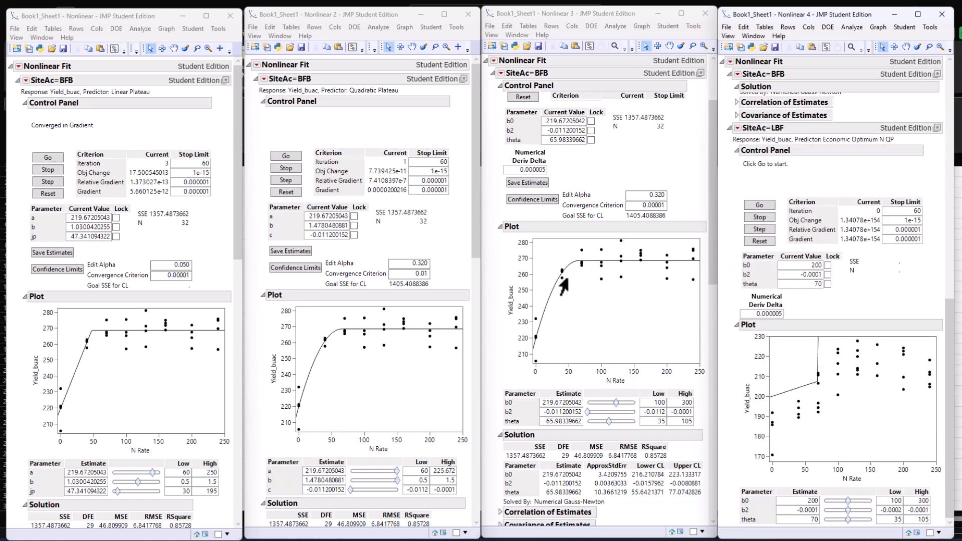
scroll(576, 295, down, 15)
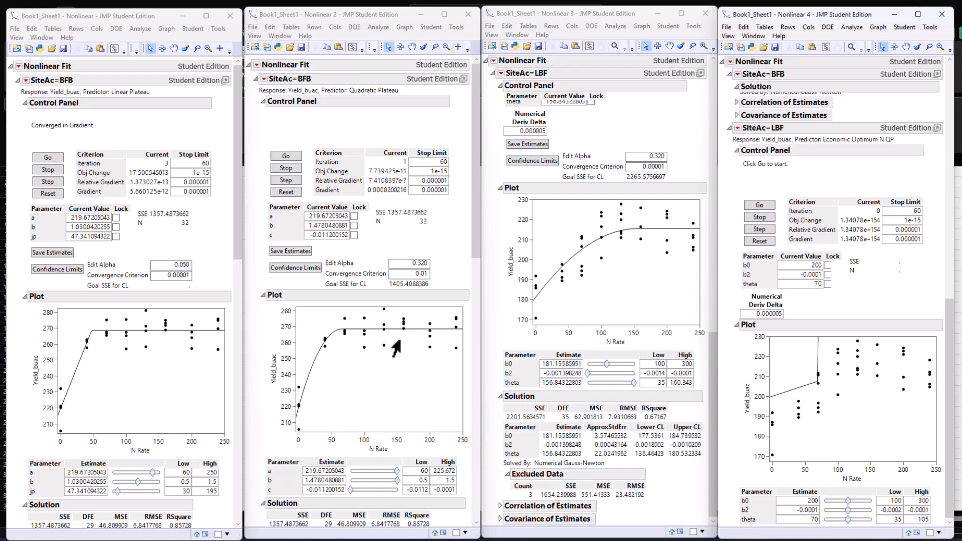
scroll(381, 341, down, 15)
scroll(363, 356, down, 2)
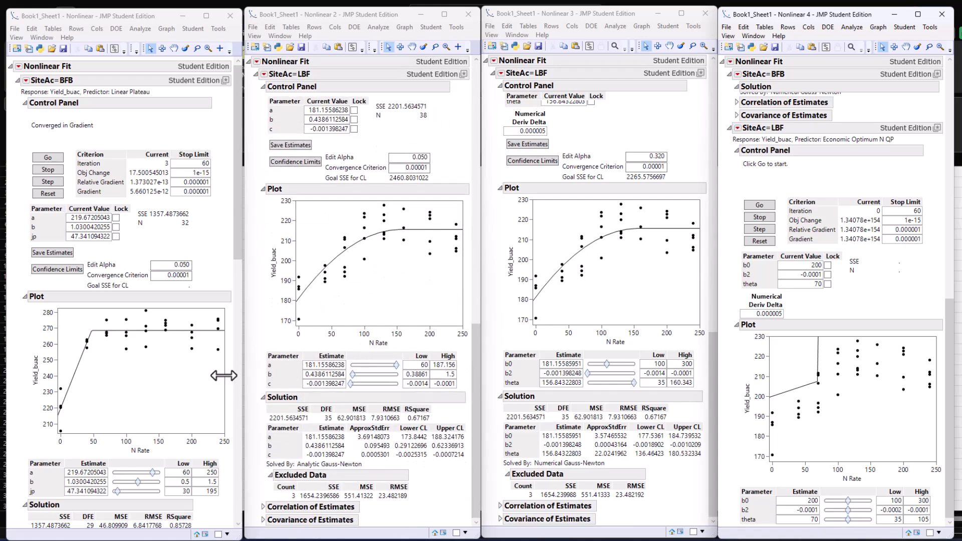
scroll(118, 387, down, 15)
scroll(170, 401, down, 5)
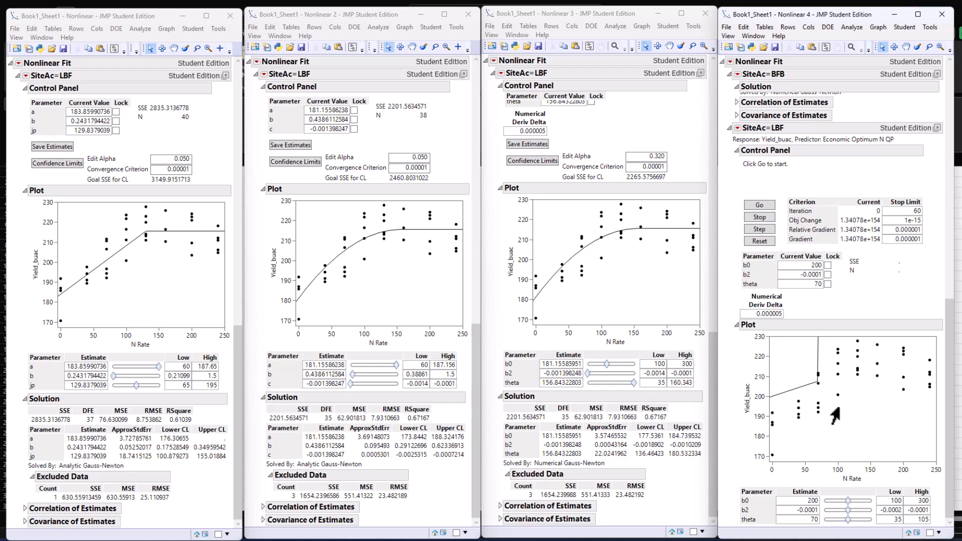
Try to fit the SiteAc=LBF economic model from its defaults, and again with b0 181, b2 -0.001398248 and theta 160
click(759, 211)
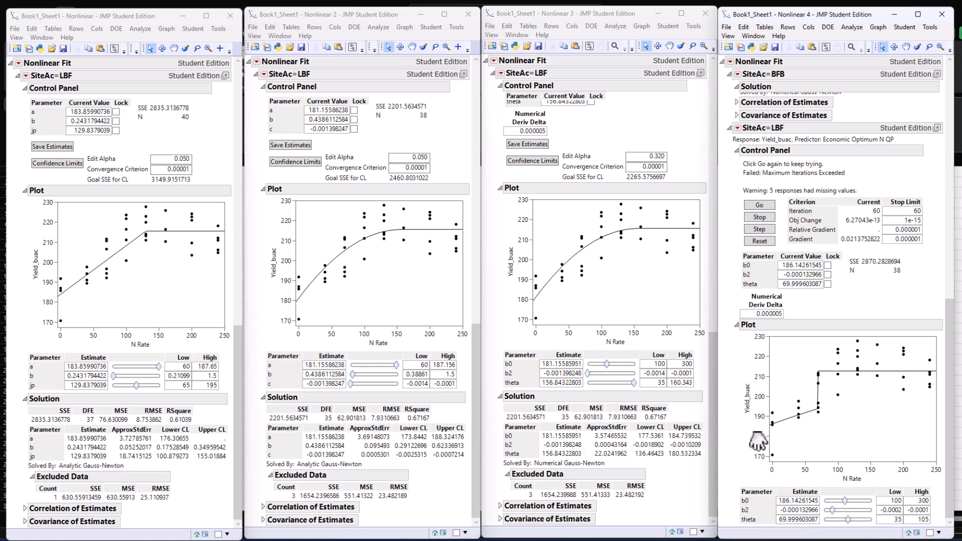
click(800, 500)
text(181)
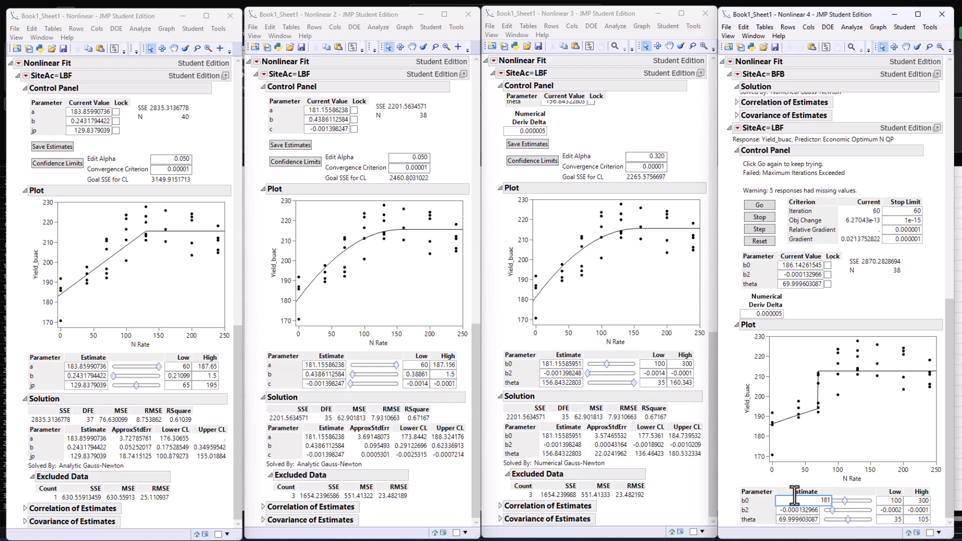
key(Tab)
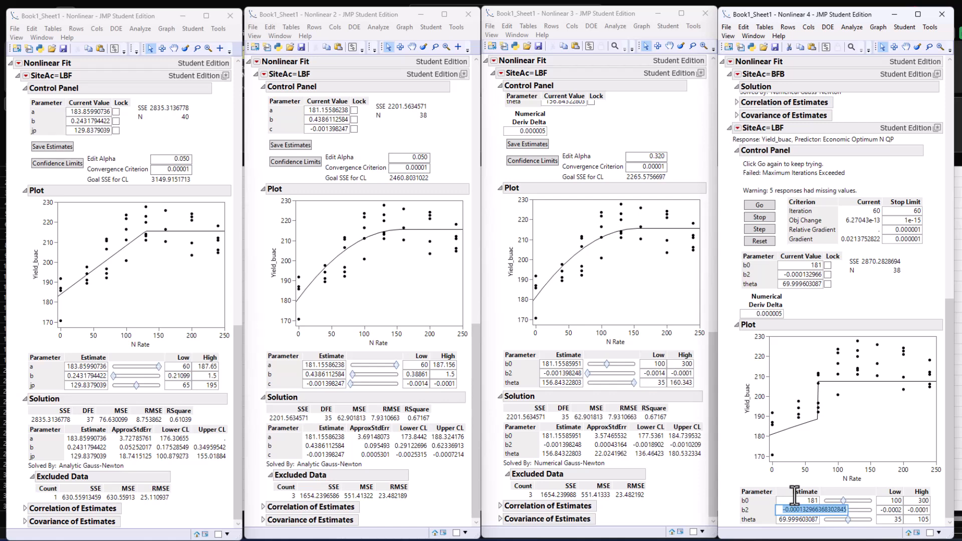
text(-0.0013)
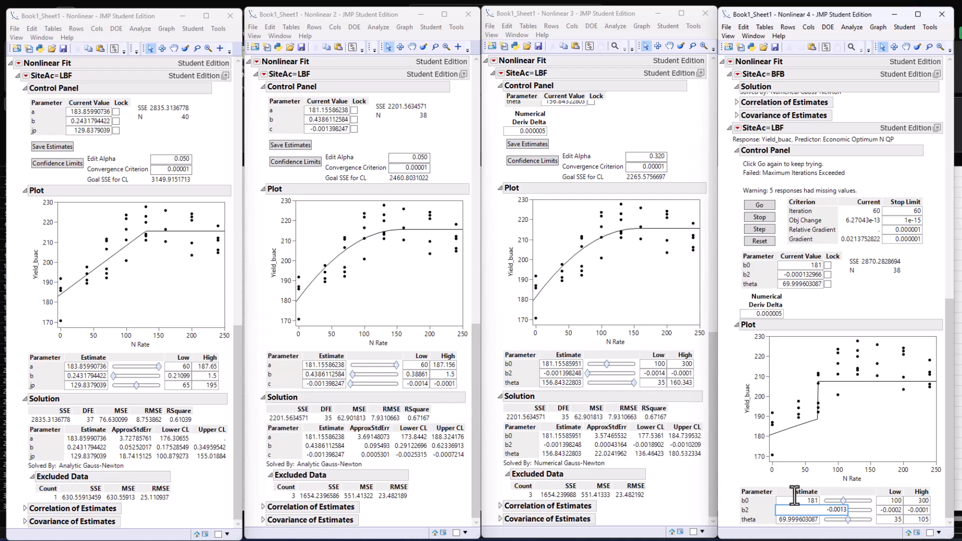
text(98248)
key(Tab)
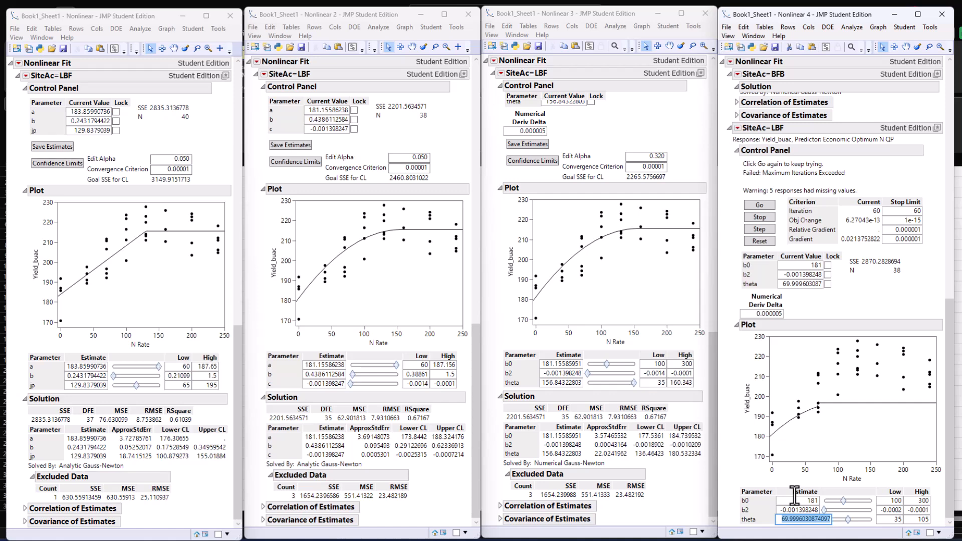
text(160)
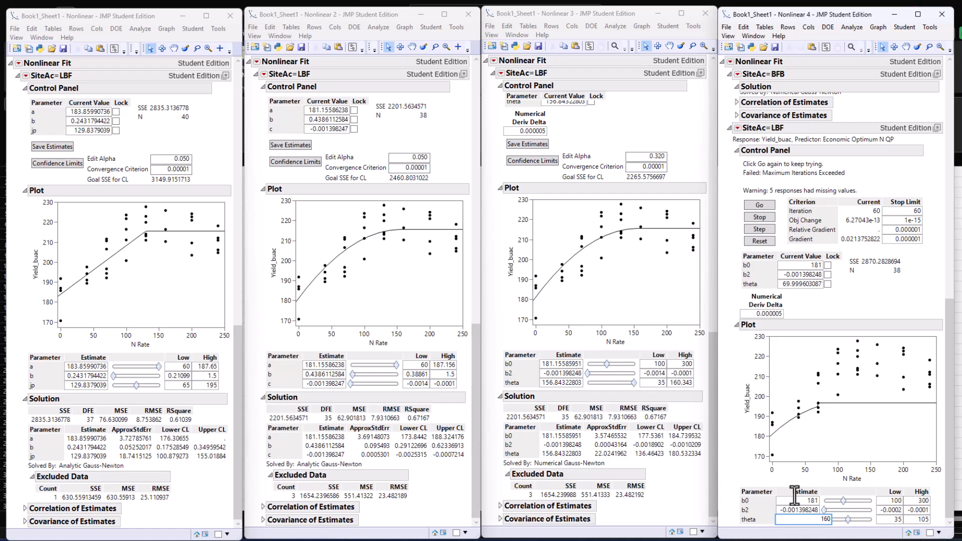
key(Return)
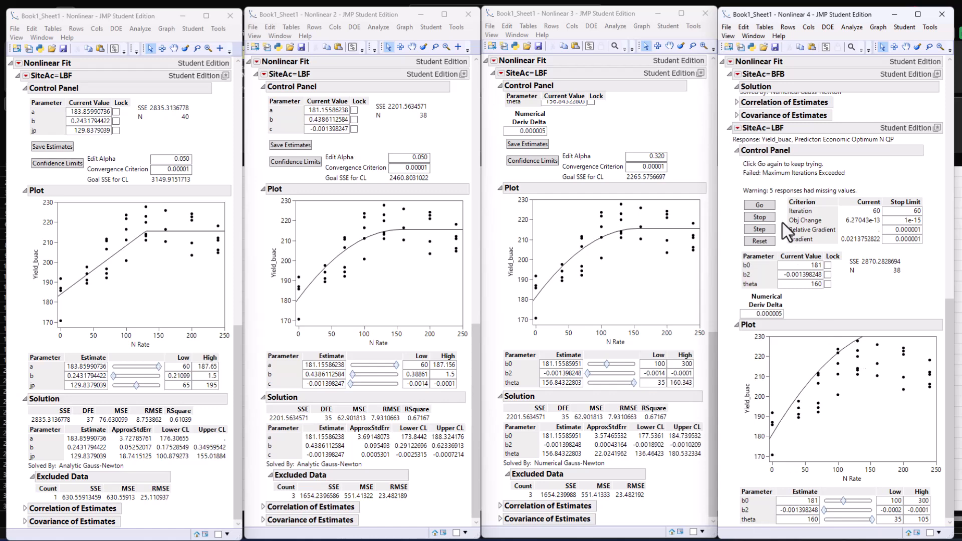
click(760, 206)
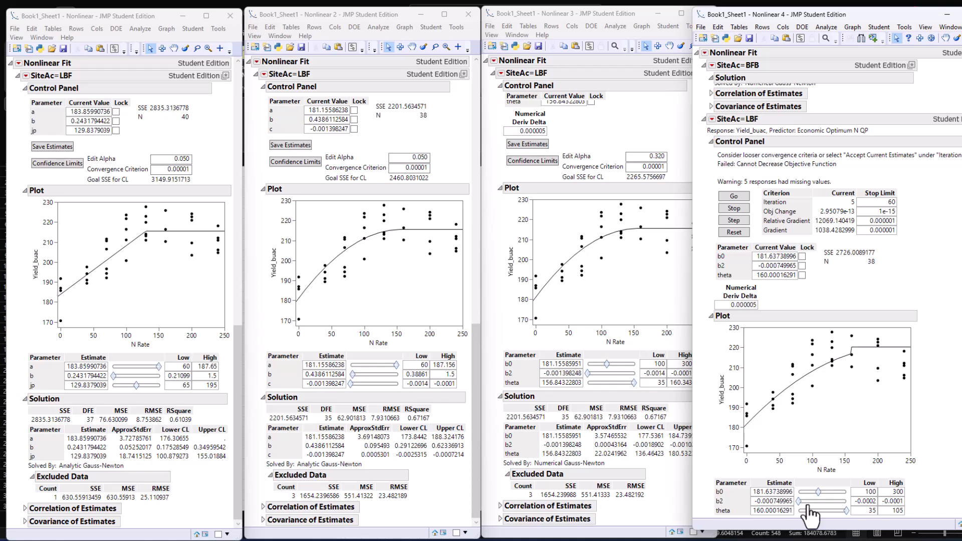
Set the SiteAc=LBF economic model's b2 estimate back to -0.001398248 and theta to 150
click(776, 500)
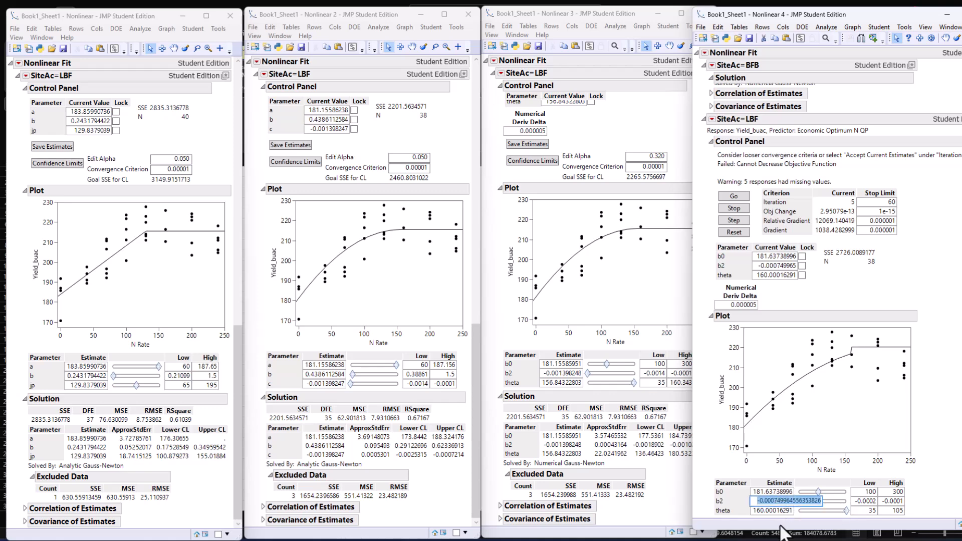
text(-0)
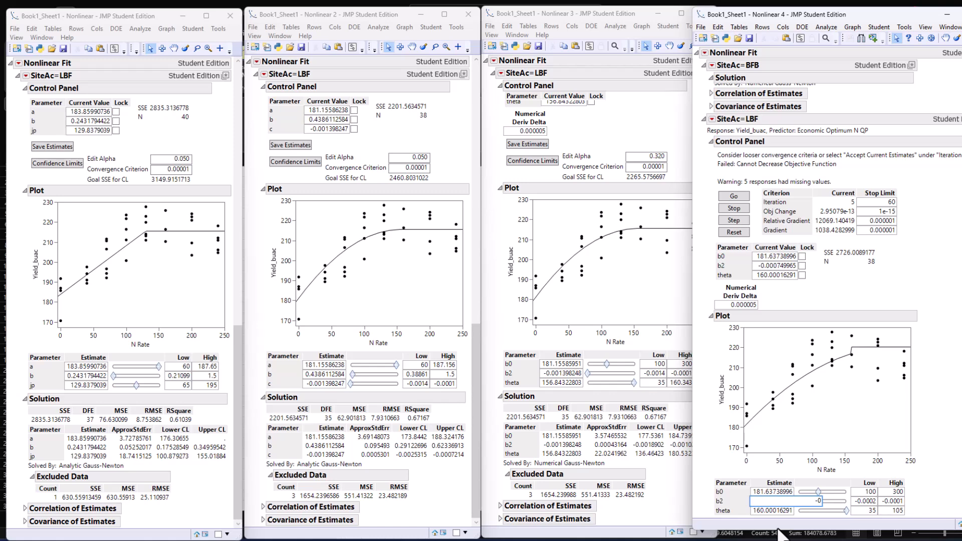
text(.001398248)
key(Tab)
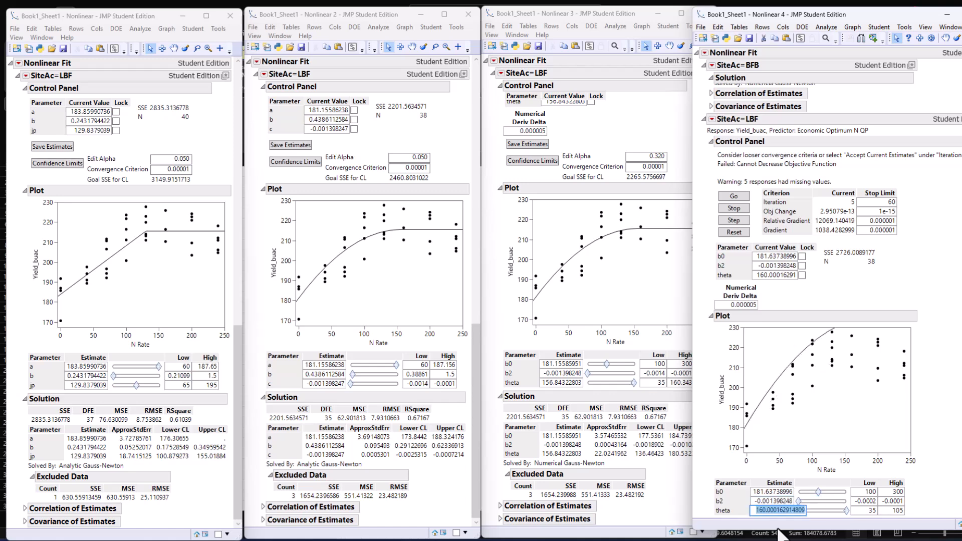
text(1)
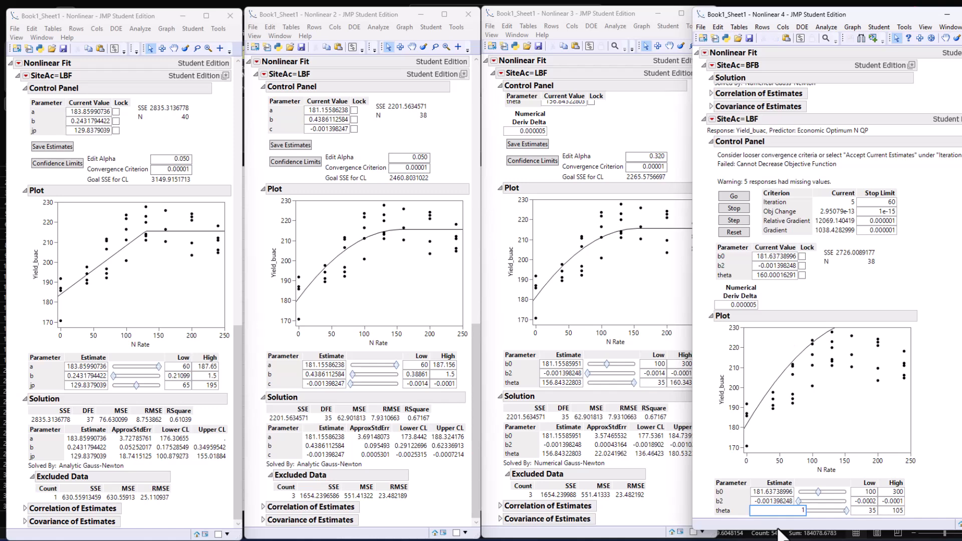
text(50)
key(Return)
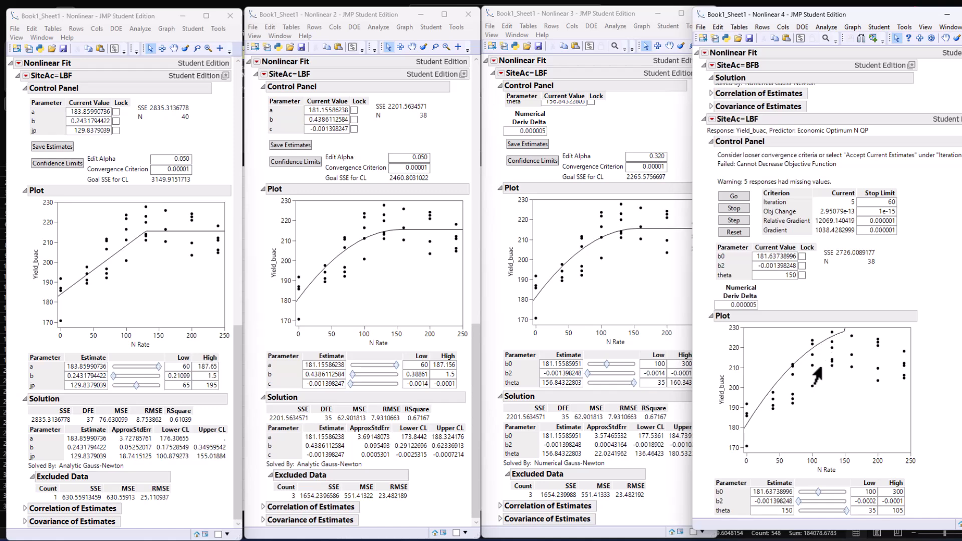
Raise theta's high limit to 160 for SiteAc=LBF, slide theta to about 126, and run the economic fit again
double_click(782, 509)
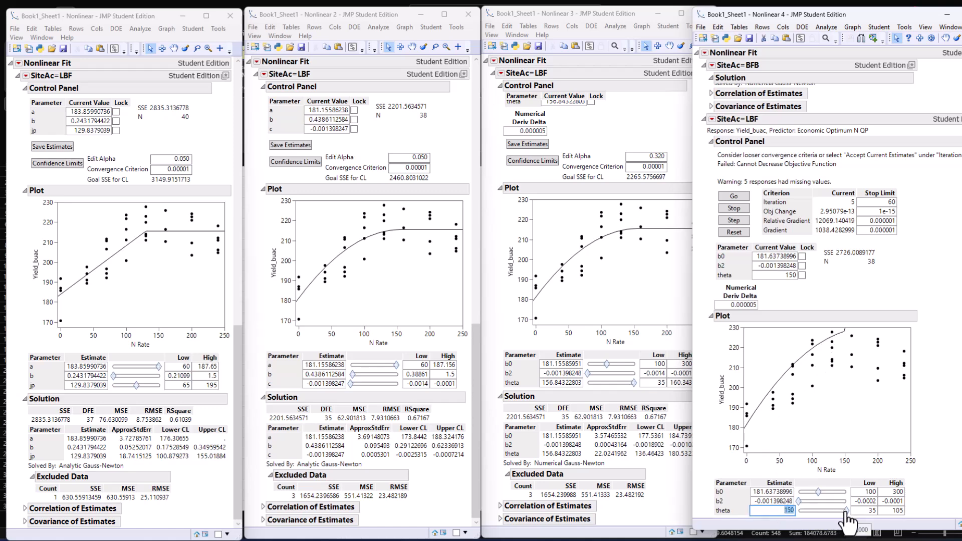
drag(847, 511, 845, 511)
double_click(901, 510)
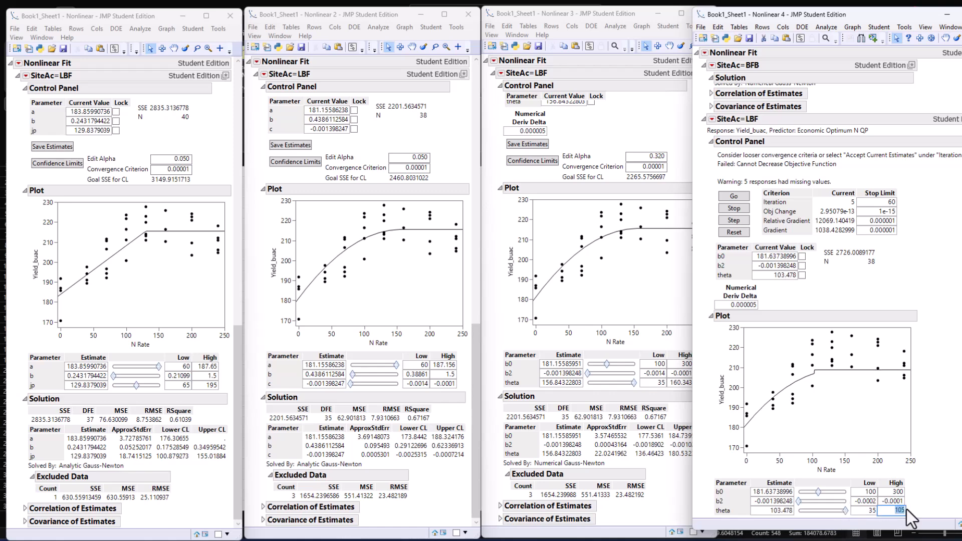
text(160)
key(Return)
drag(824, 511, 835, 519)
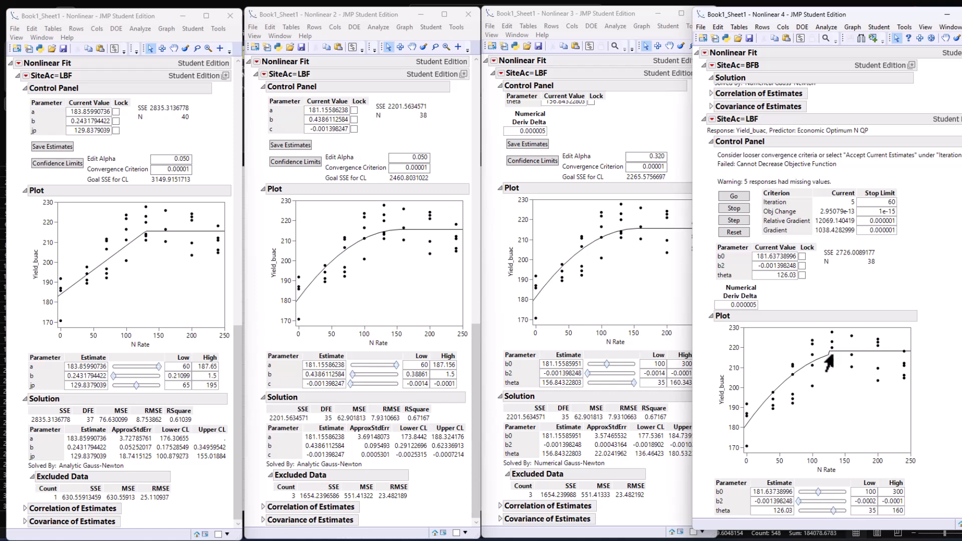
click(738, 198)
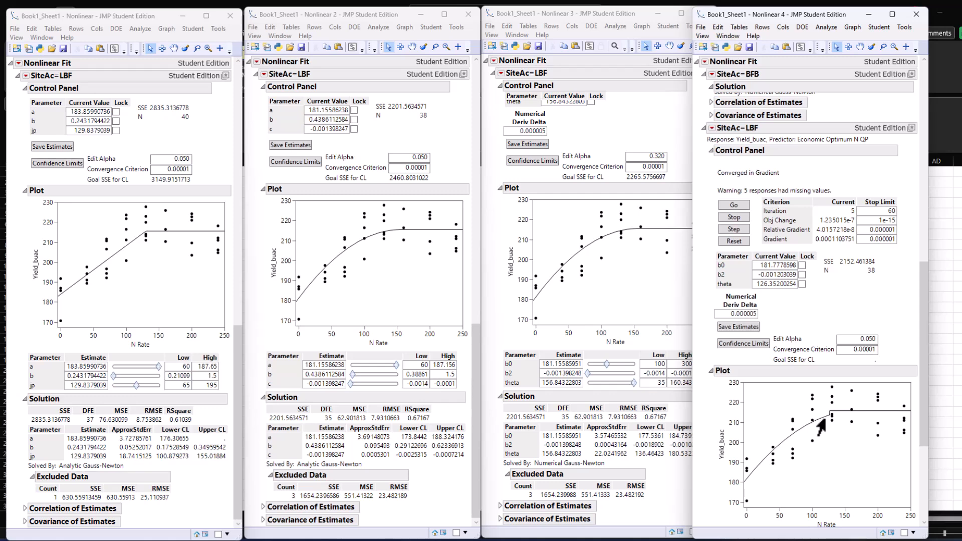
Calculate the SiteAc=LBF economic model's confidence limits at alpha 0.05 and again at alpha 0.32
scroll(761, 376, down, 5)
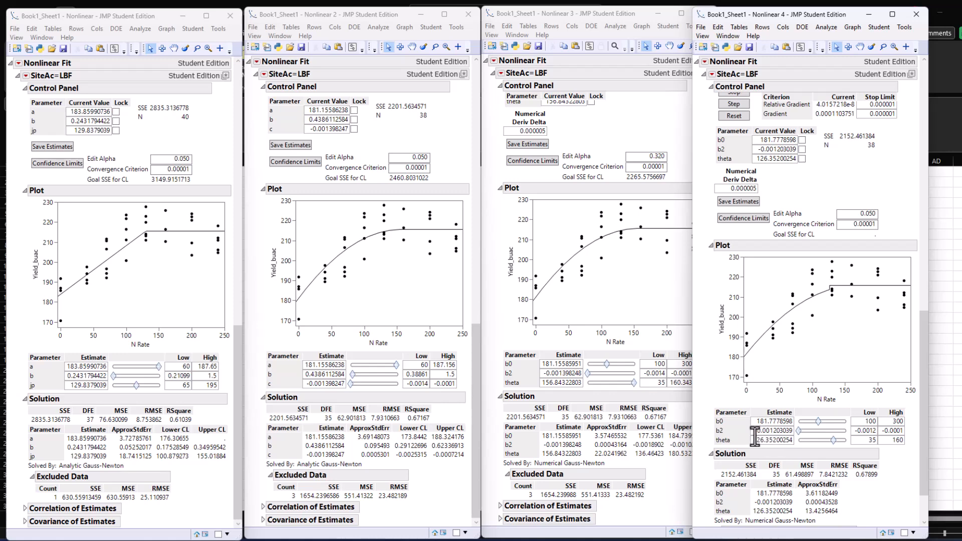
click(757, 221)
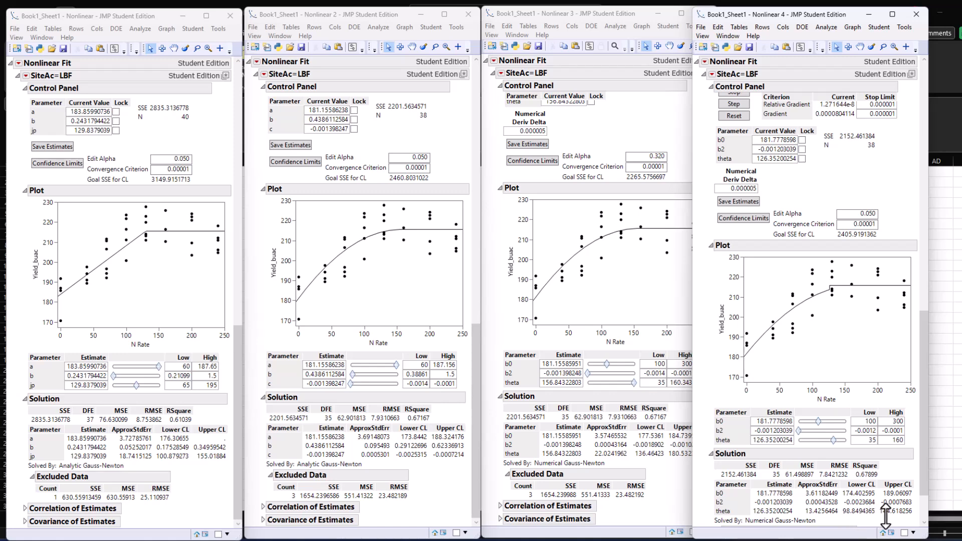
click(871, 214)
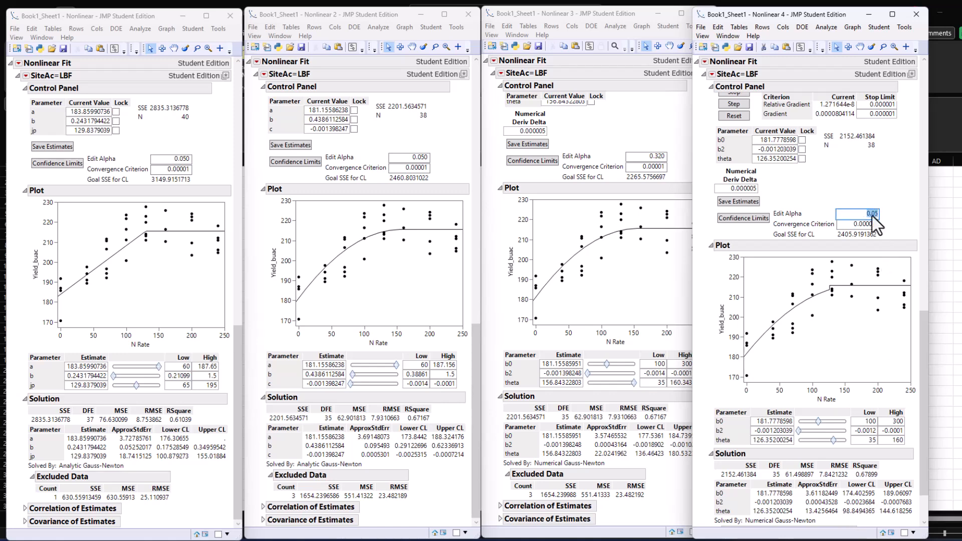
text(0.32)
key(Return)
click(736, 220)
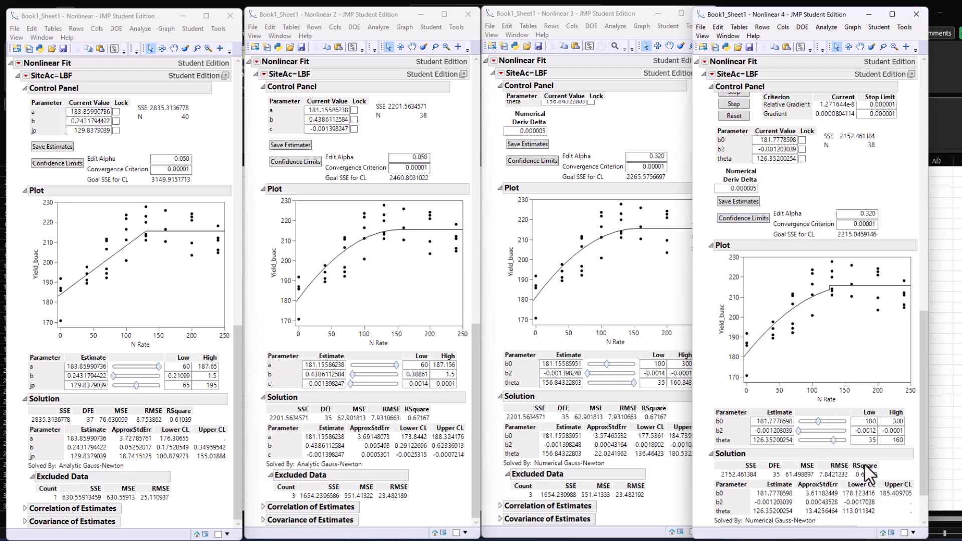
Return the SiteAc=LBF economic model's alpha to 0.05 and recalculate its confidence limits
click(859, 215)
text(0)
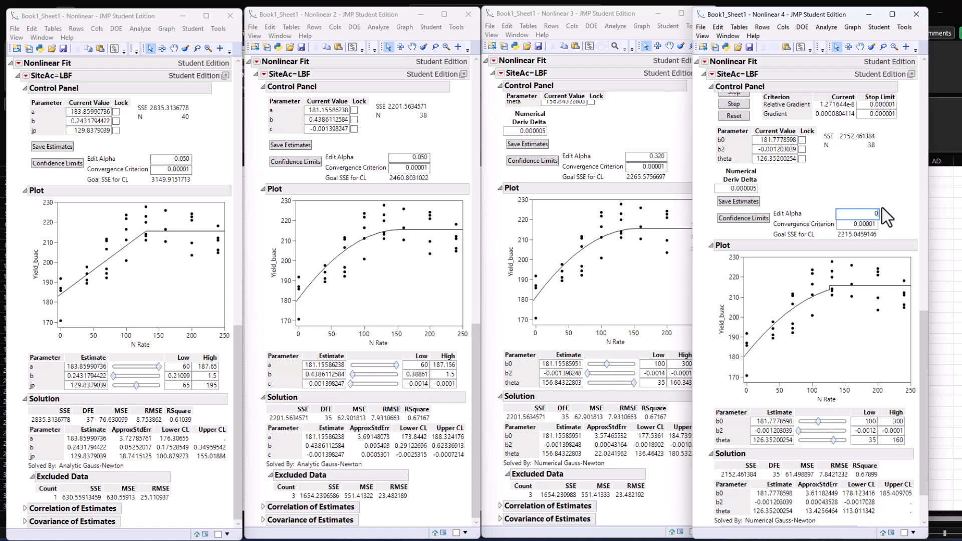
text(.05)
key(Return)
click(755, 221)
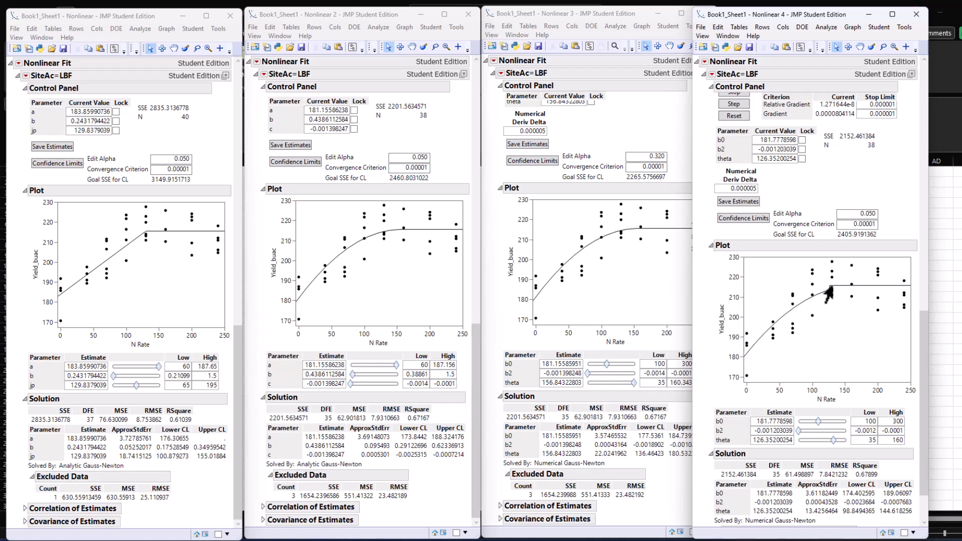
mouse_move(828, 294)
mouse_move(829, 292)
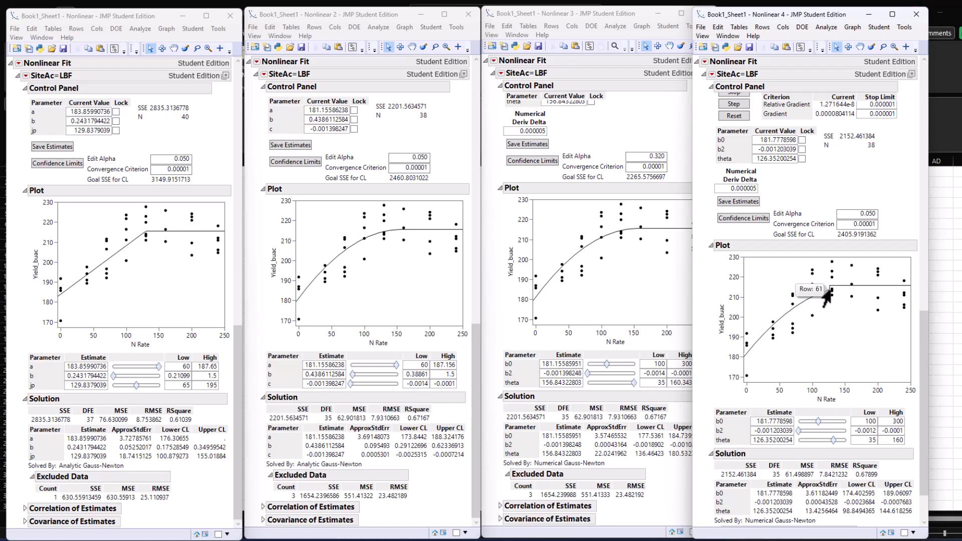